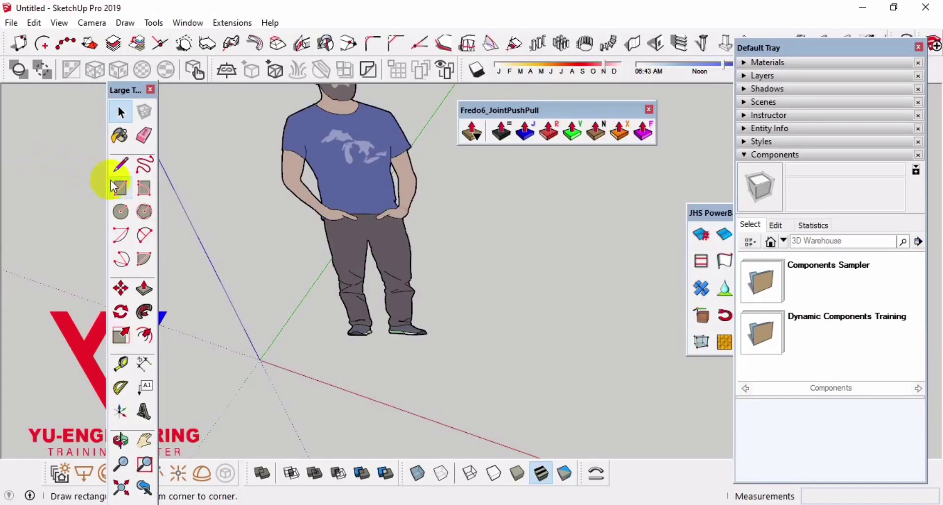
Draw a 6' by 16" rectangle on the ground and push it up 7 1/2" into a box
click(120, 190)
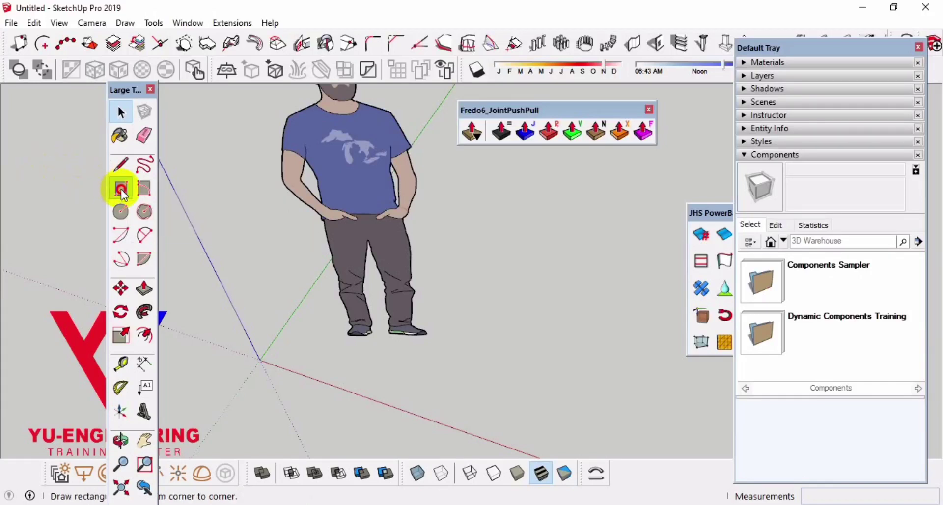
middle_drag(295, 301, 401, 362)
click(394, 338)
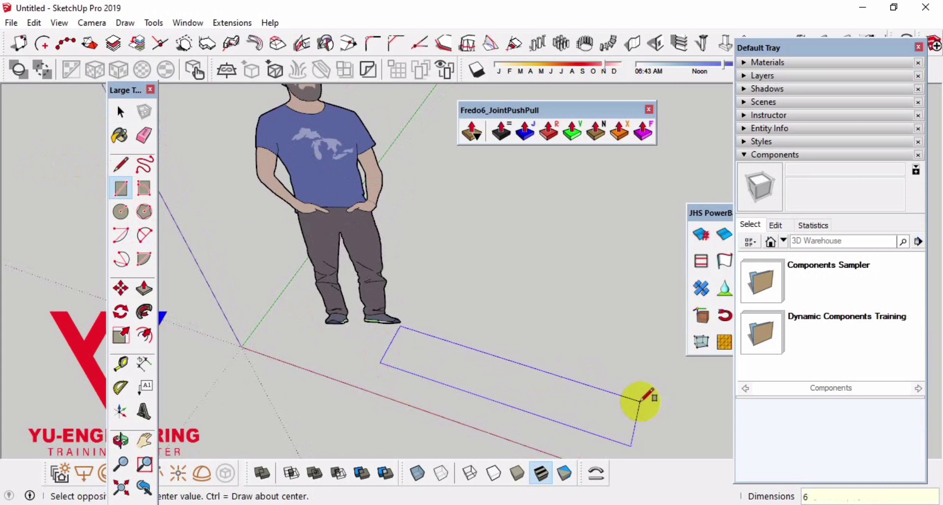
text(',16)
key(Return)
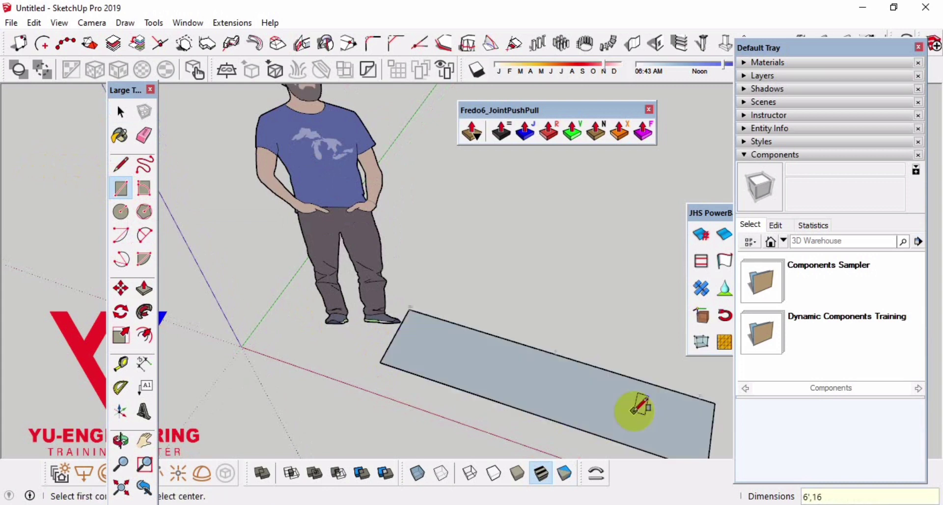
key(p)
click(606, 421)
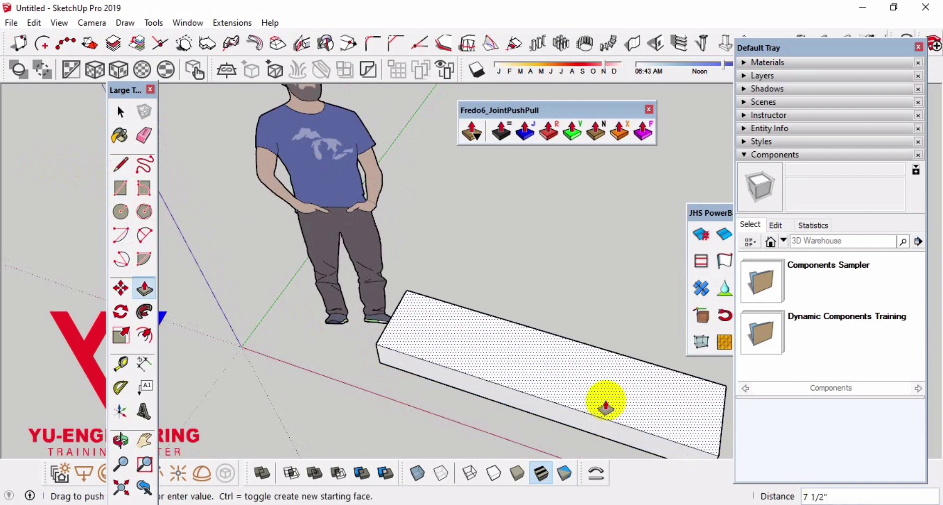
key(Return)
Delete the person scale figure, then select the box
scroll(427, 338, down, 3)
middle_drag(427, 339, 374, 284)
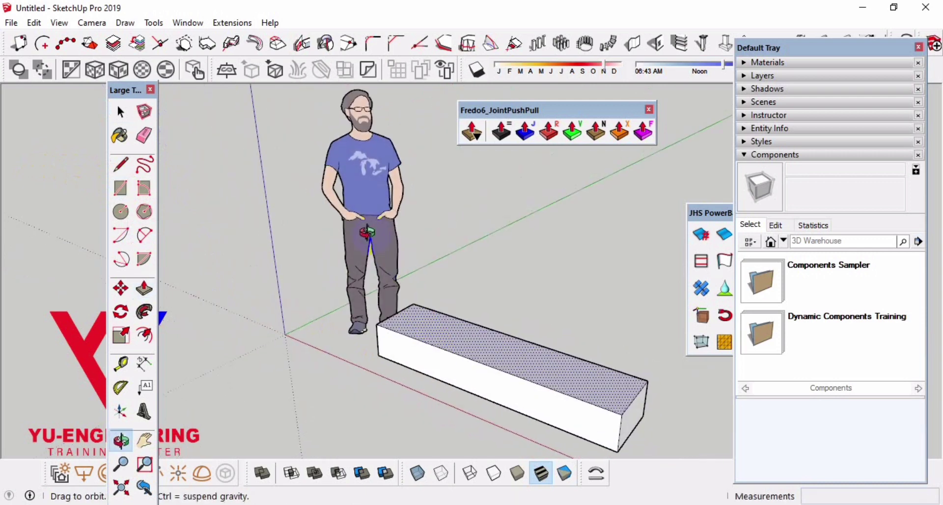
key(space)
click(384, 256)
key(Delete)
scroll(496, 358, up, 1)
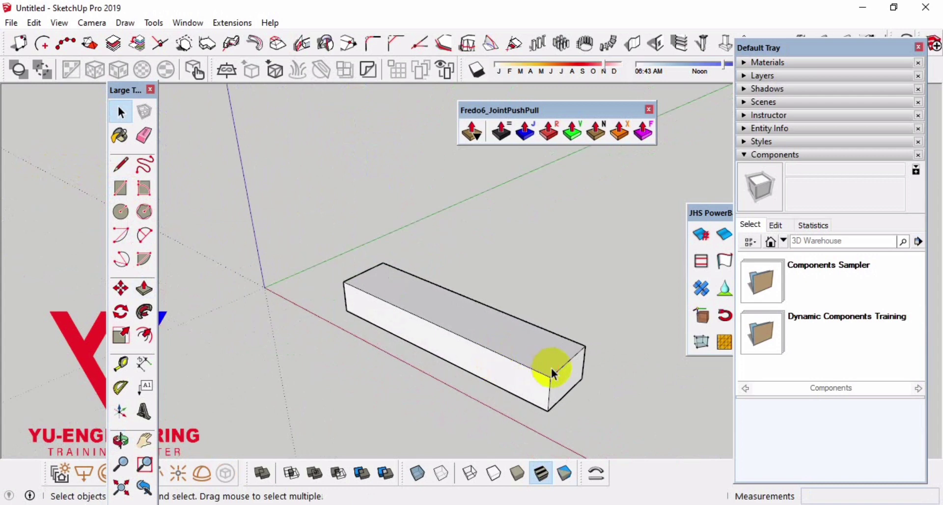
click(551, 367)
Turn the box into Component#1
right_click(552, 371)
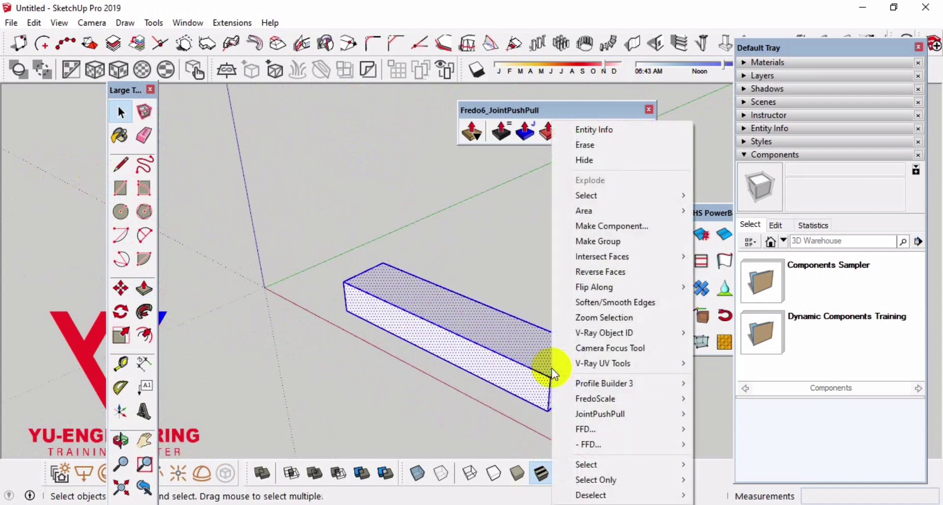
click(625, 226)
click(647, 417)
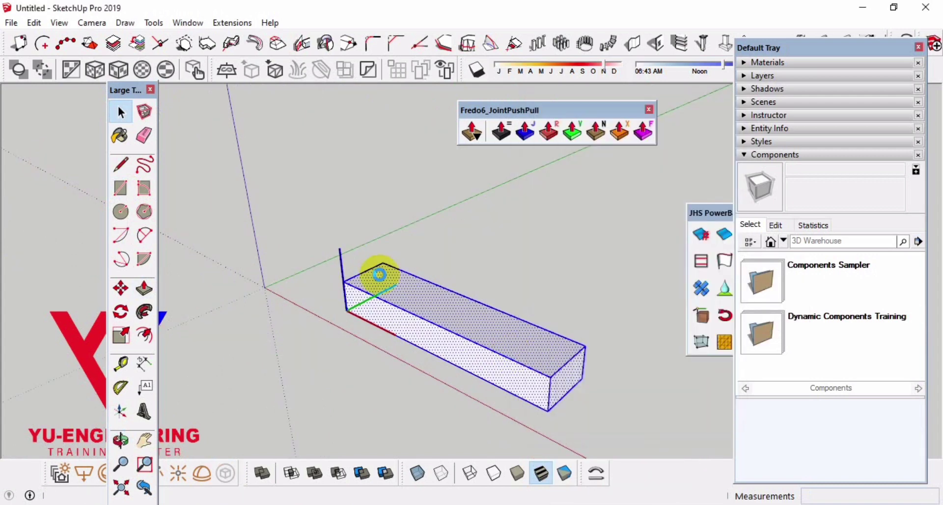
Copy the step one rise up and back, arraying it 12 times into a straight staircase
scroll(555, 383, up, 3)
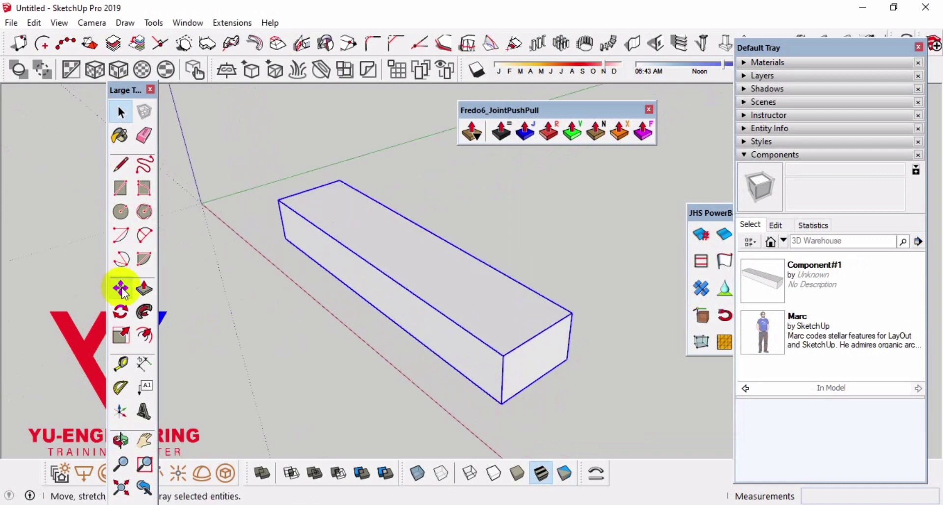
click(121, 290)
click(499, 406)
key(ctrl)
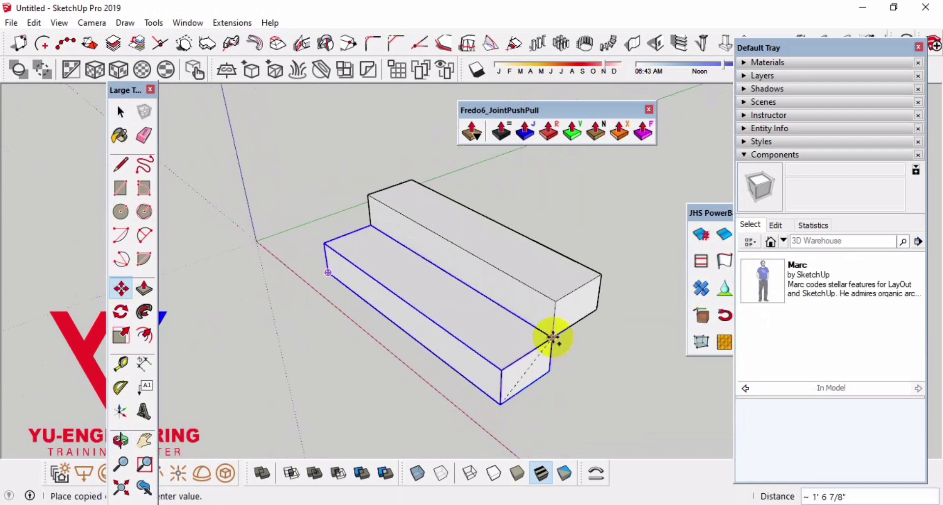
click(551, 338)
text(12x)
key(Return)
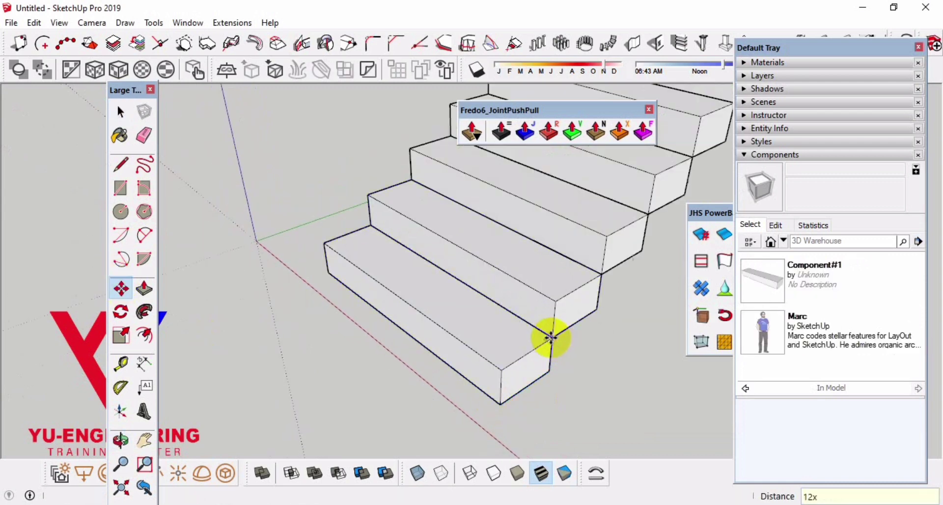
scroll(491, 363, down, 3)
Move a floating panel aside and open a step component for editing
drag(509, 117, 641, 162)
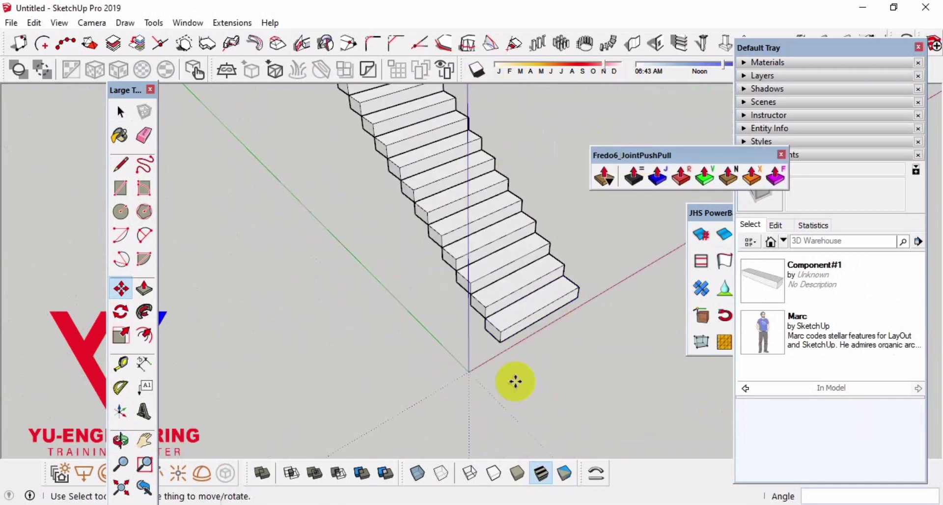
mouse_move(514, 381)
middle_down()
mouse_move(604, 331)
mouse_move(620, 334)
middle_up()
scroll(561, 347, up, 5)
key(m)
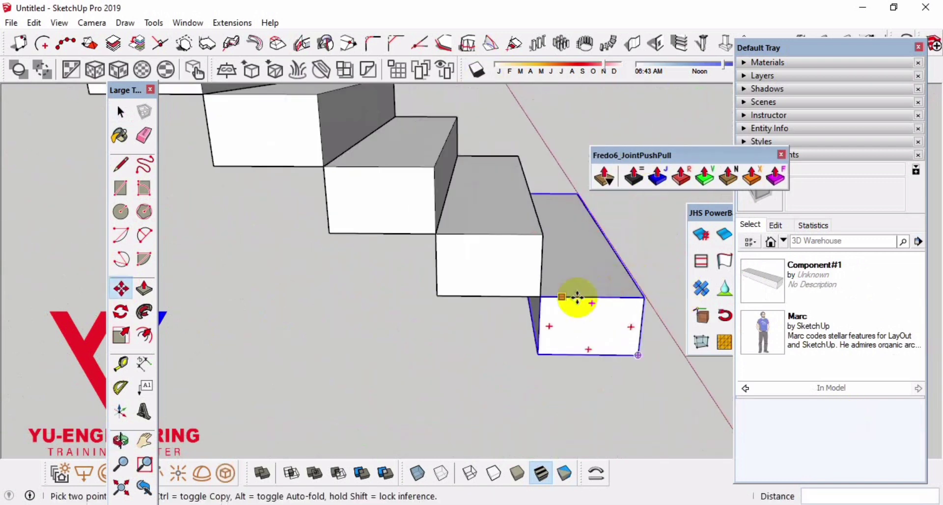
scroll(575, 301, up, 3)
key(space)
right_click(509, 257)
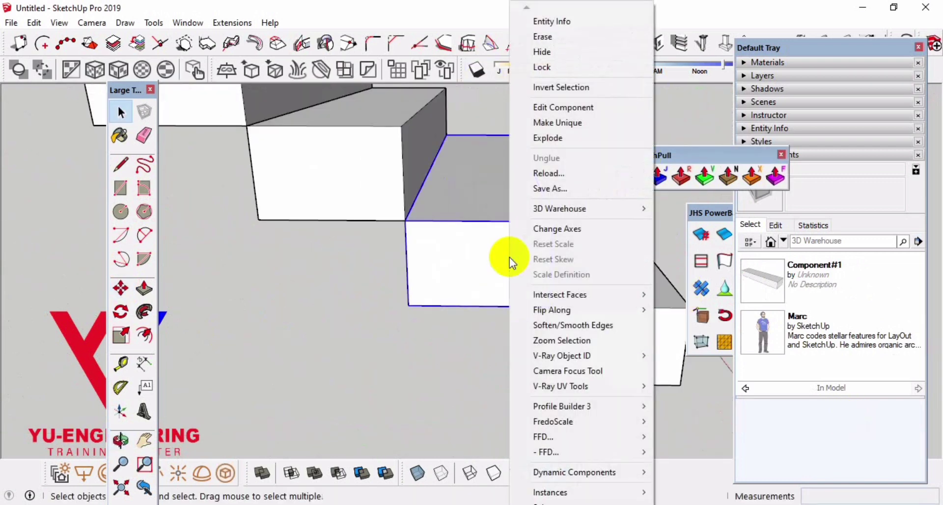
click(559, 107)
Lower the step's bottom rear edge 10" along the blue axis for a sloped underside
middle_drag(543, 274, 564, 172)
scroll(554, 213, up, 3)
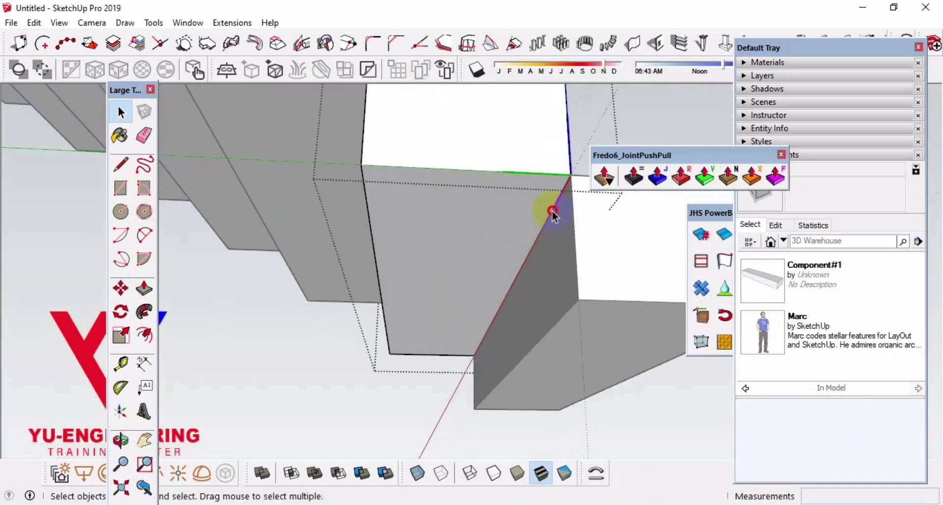
click(124, 289)
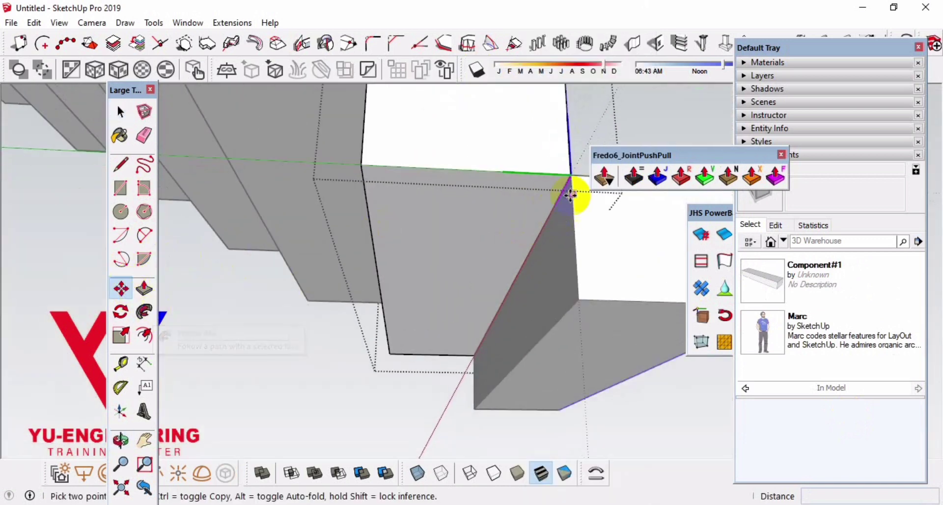
drag(571, 176, 579, 295)
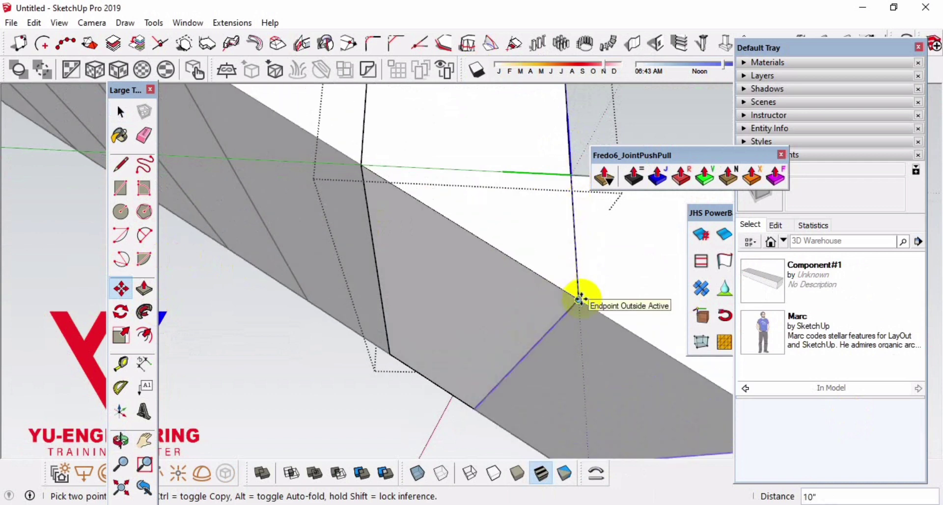
scroll(579, 299, down, 5)
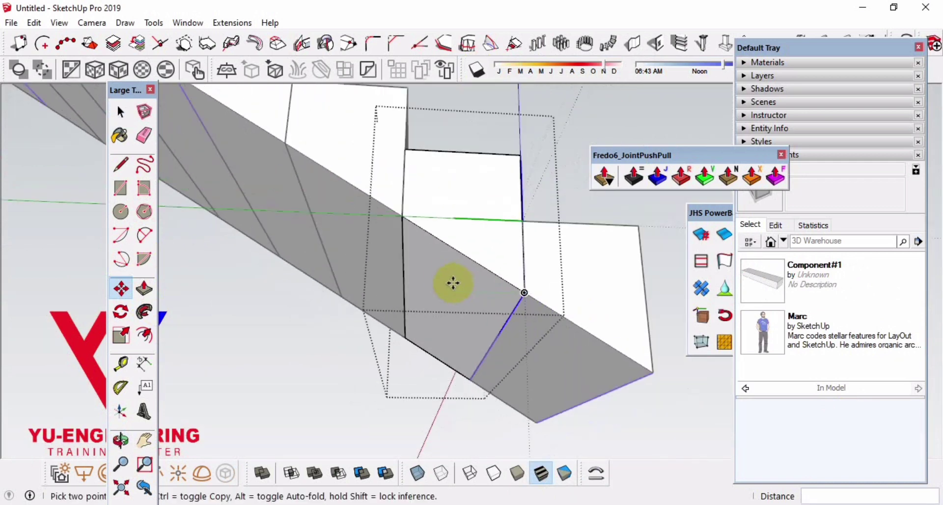
middle_drag(452, 280, 312, 319)
key(space)
middle_drag(587, 263, 553, 341)
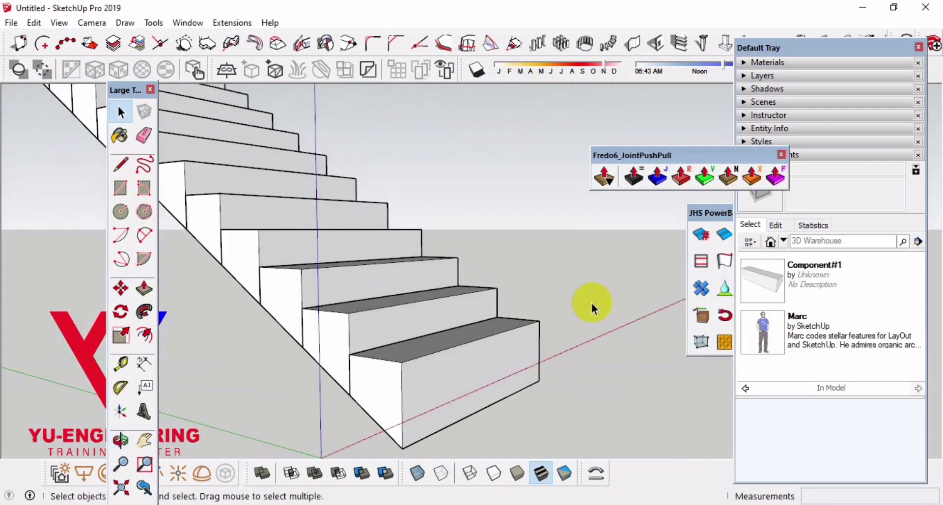
scroll(516, 343, up, 3)
Make the bottom step a unique Component#2 and open it for editing
scroll(482, 365, up, 2)
right_click(467, 329)
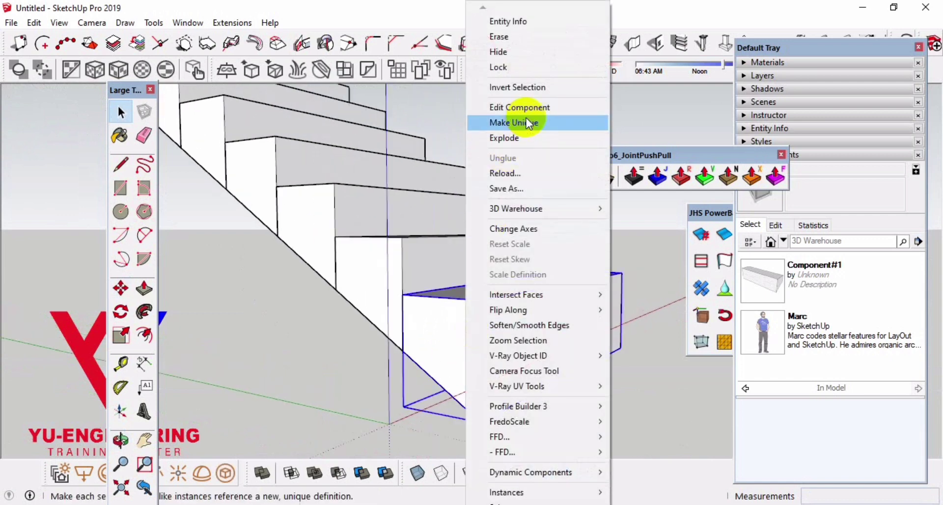
click(522, 122)
right_click(475, 339)
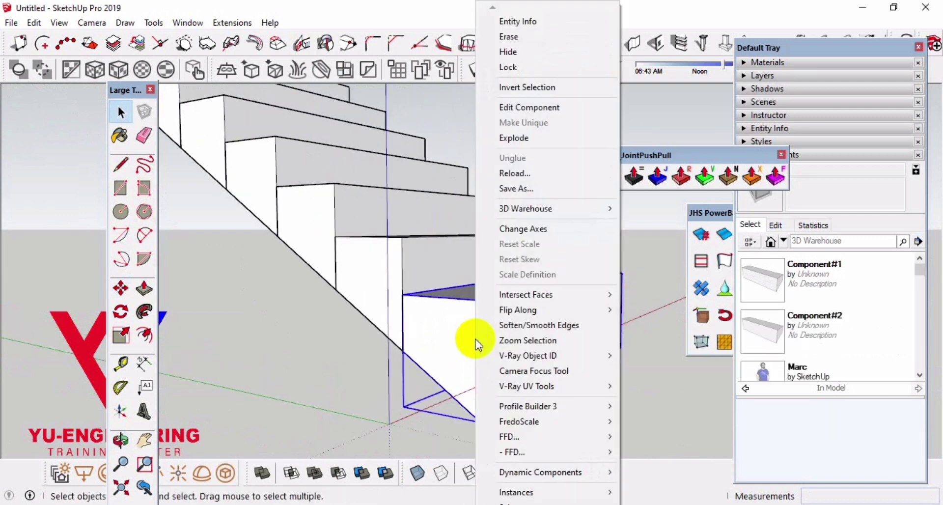
click(533, 107)
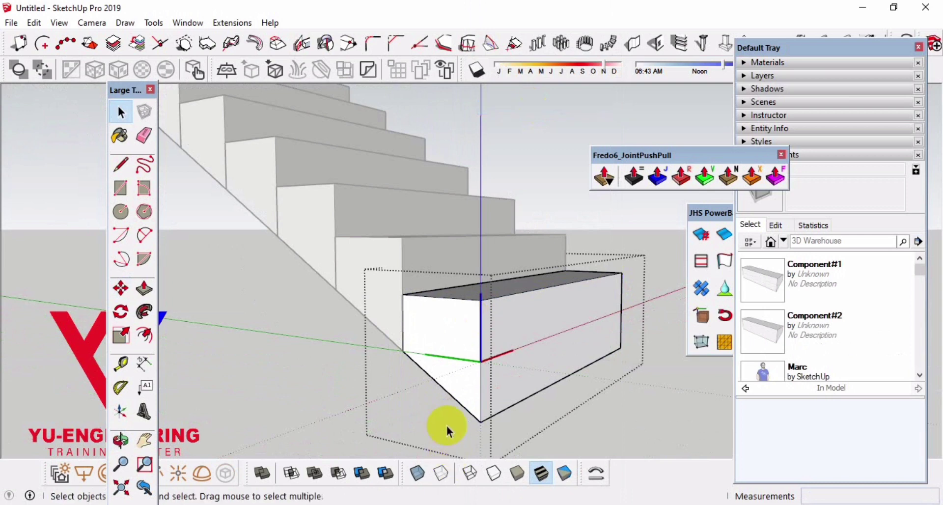
Draw a cut line and push away the sloped wedge, leaving a flat rectangular block
scroll(432, 397, up, 2)
scroll(414, 375, up, 1)
key(l)
click(391, 331)
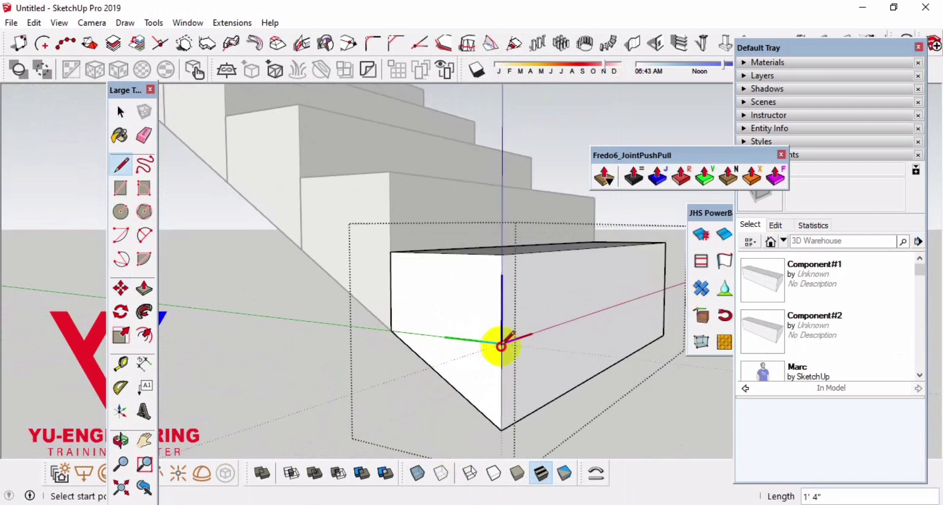
click(146, 292)
click(488, 372)
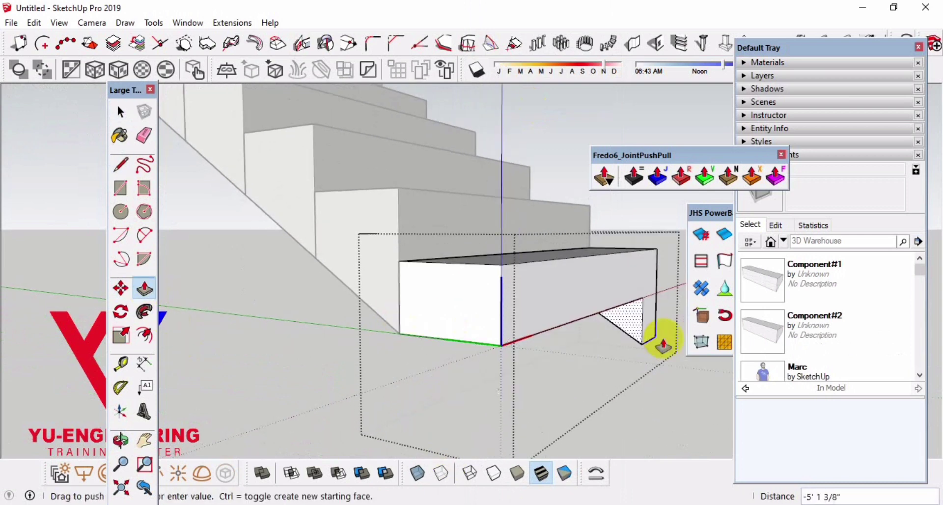
click(652, 335)
middle_drag(637, 358, 606, 394)
key(space)
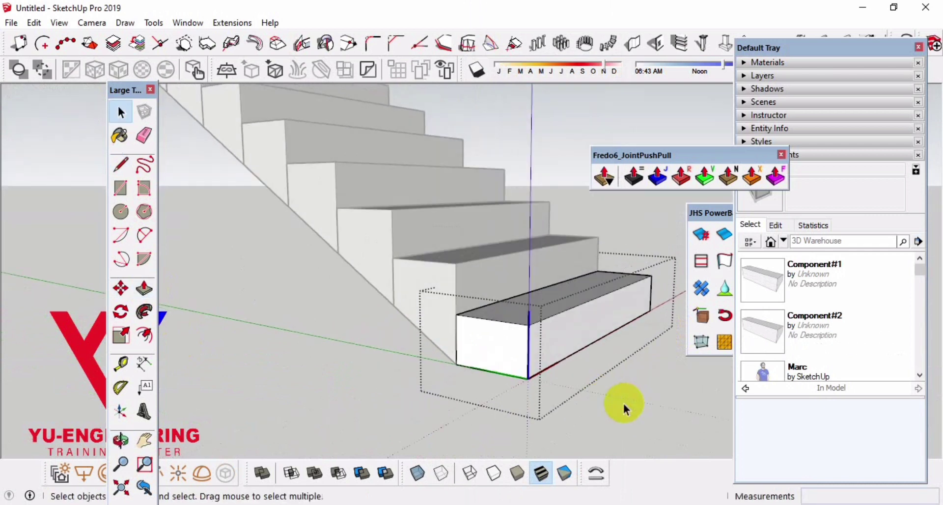
click(669, 406)
scroll(666, 413, down, 2)
Select the whole staircase and explode it into loose geometry
drag(227, 119, 226, 119)
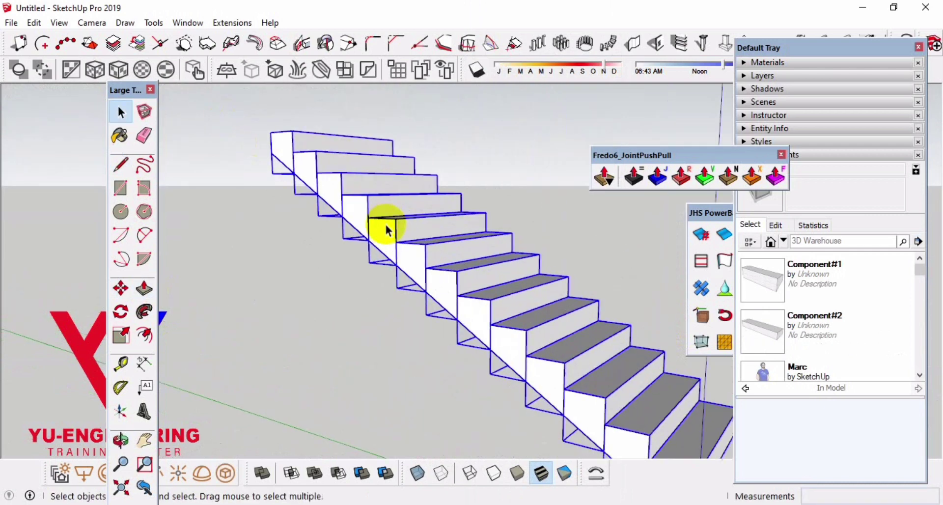
right_click(389, 225)
click(418, 135)
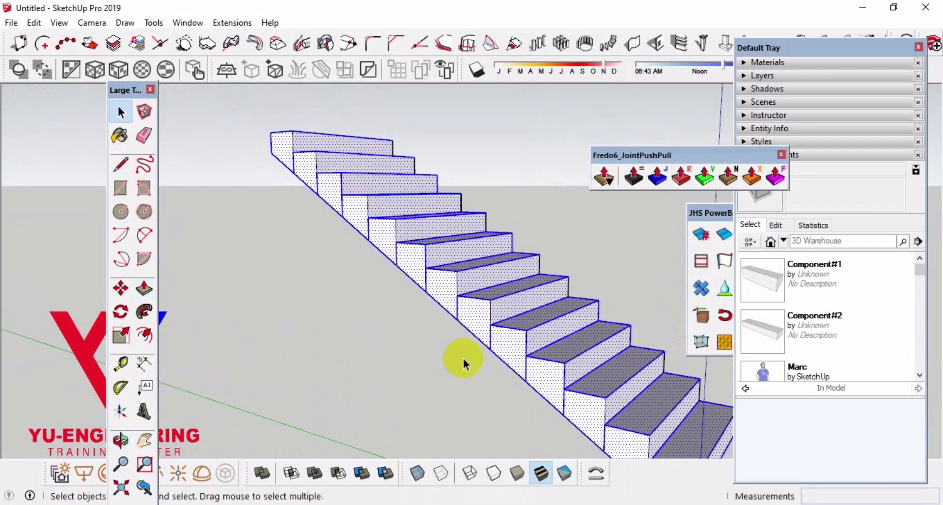
middle_drag(464, 358, 567, 131)
click(566, 131)
Erase the riser division edges along the staircase's side face
middle_drag(369, 191, 412, 190)
click(143, 135)
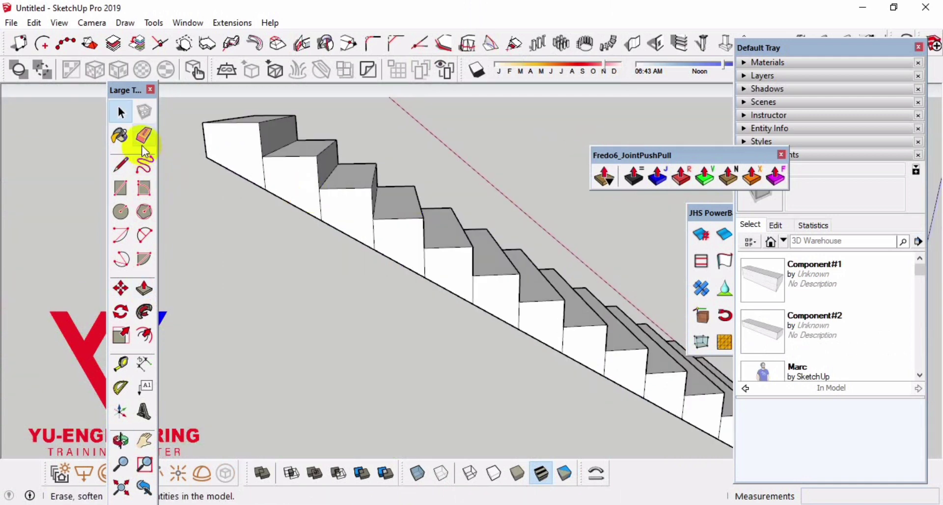
scroll(263, 169, up, 1)
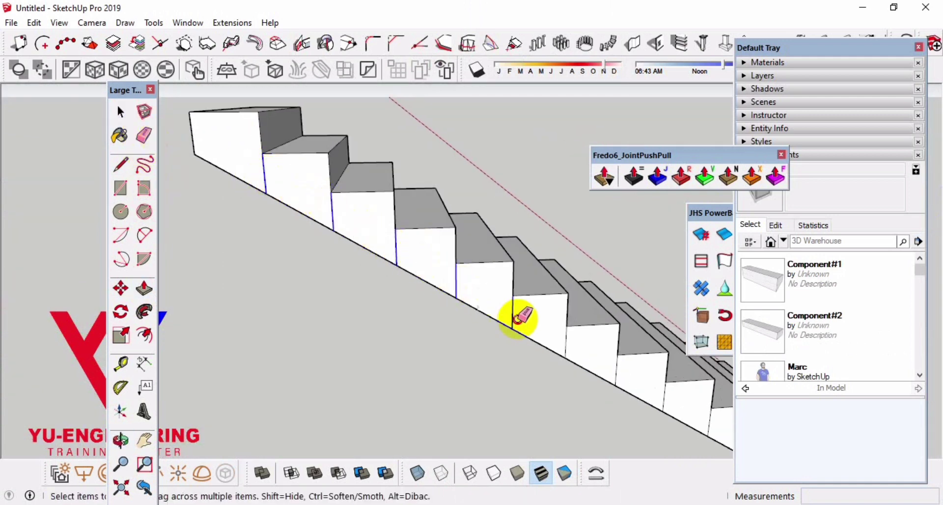
mouse_move(311, 295)
middle_down()
mouse_move(385, 280)
mouse_move(589, 406)
mouse_move(579, 386)
middle_up()
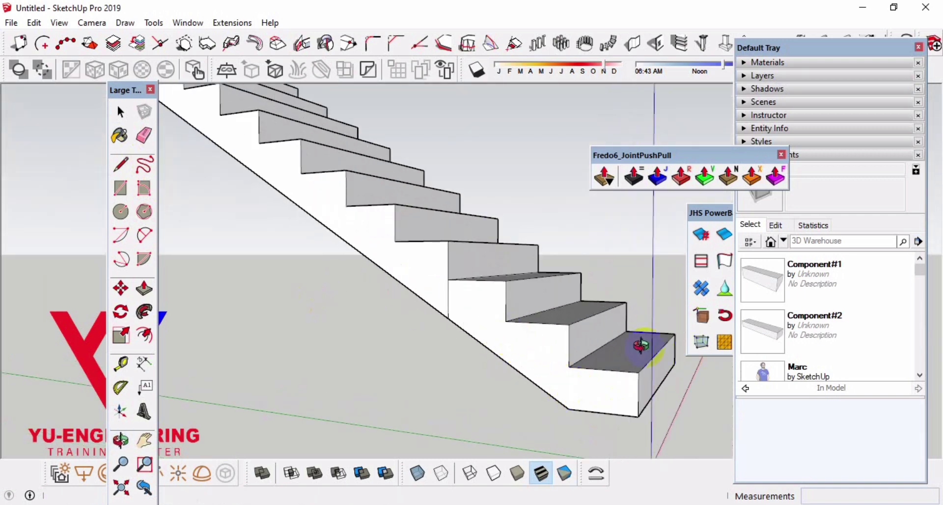
mouse_move(631, 341)
middle_down()
mouse_move(157, 375)
mouse_move(385, 393)
mouse_move(369, 388)
middle_up()
mouse_move(369, 388)
mouse_down()
mouse_move(462, 297)
mouse_move(478, 297)
mouse_up()
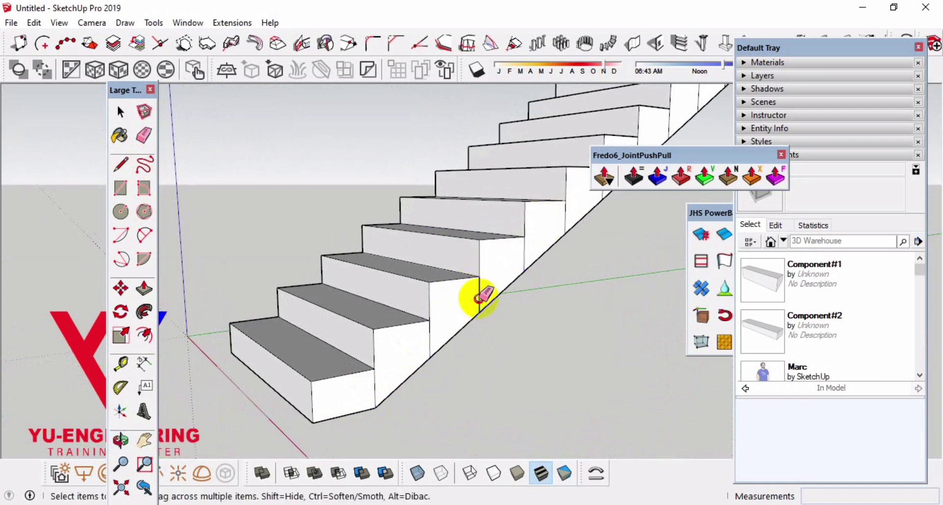
mouse_move(549, 232)
mouse_down()
mouse_move(349, 403)
mouse_move(319, 414)
mouse_up()
Orbit and zoom around the staircase to check the continuous side face
mouse_move(318, 415)
middle_down()
mouse_move(531, 210)
mouse_move(627, 194)
middle_up()
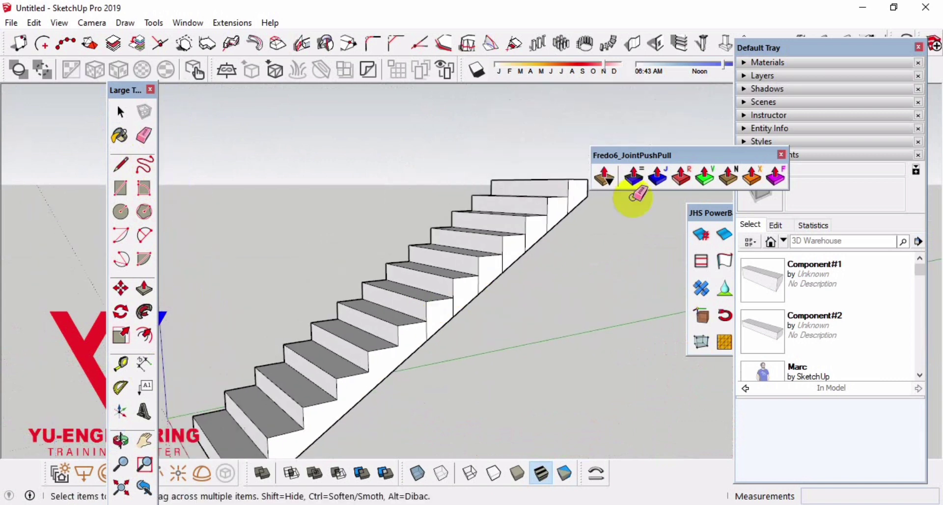
drag(645, 155, 705, 132)
middle_drag(455, 301, 603, 153)
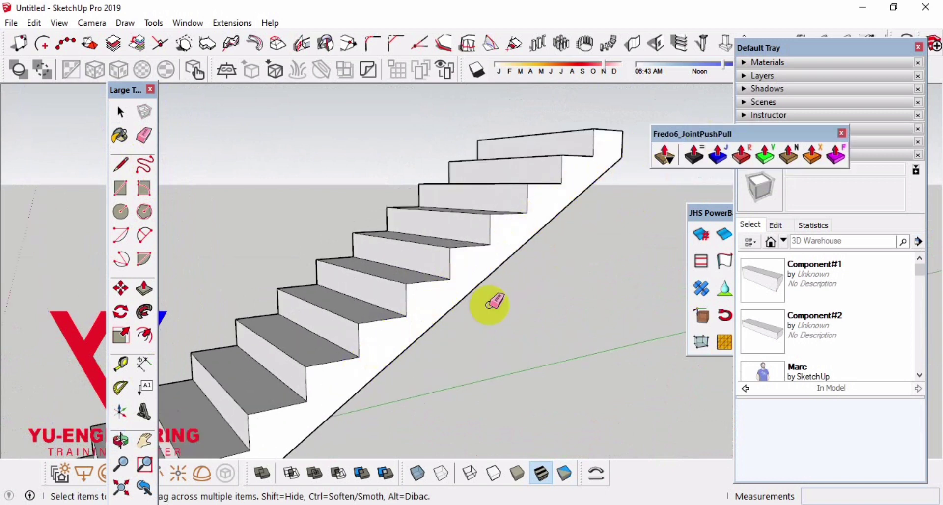
mouse_move(490, 301)
middle_down()
mouse_move(581, 269)
mouse_move(611, 219)
mouse_move(413, 444)
middle_up()
scroll(496, 363, up, 2)
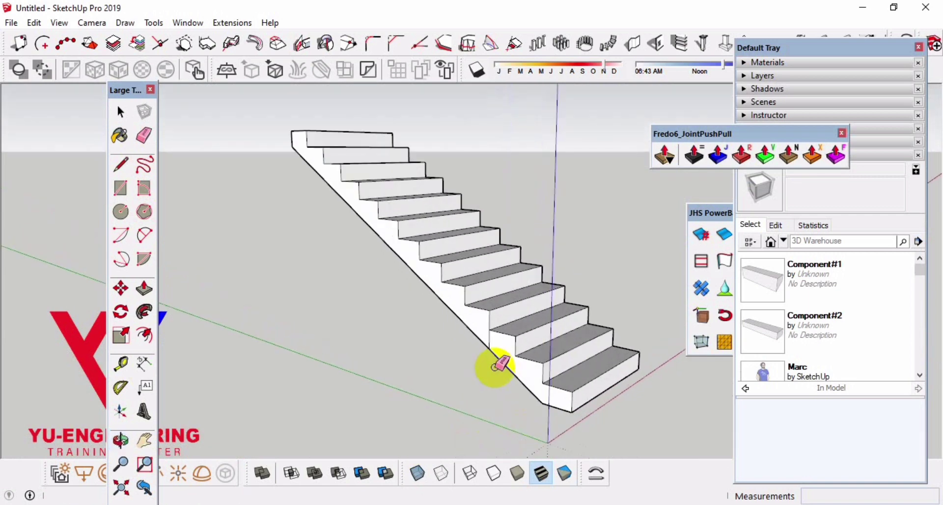
scroll(498, 340, up, 3)
scroll(522, 358, up, 1)
Copy the stair side profile 7" inward so it splits every tread and riser
key(space)
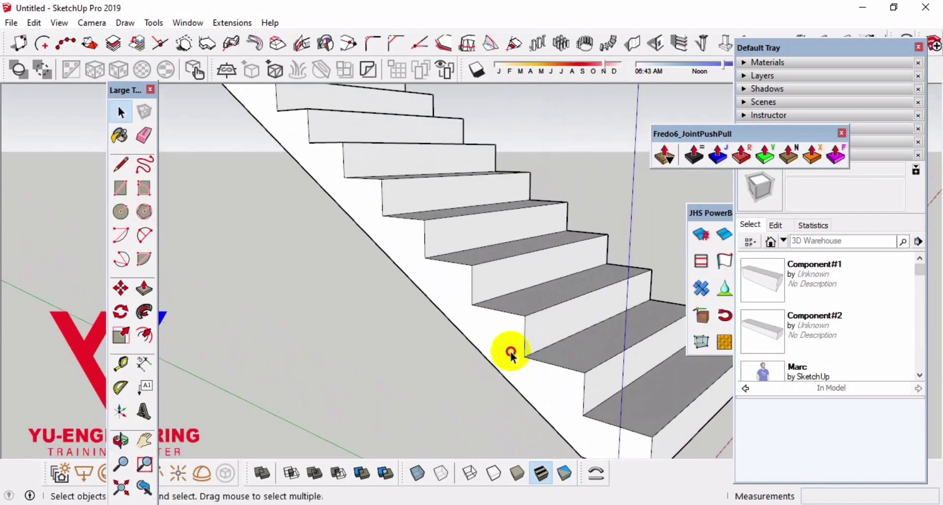
click(511, 354)
scroll(464, 361, down, 1)
click(121, 288)
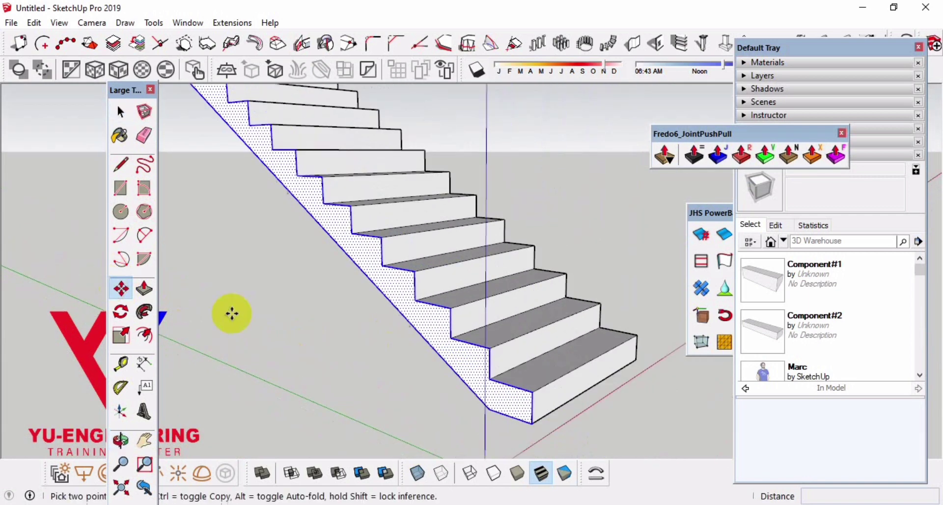
scroll(345, 344, up, 1)
key(ctrl)
click(533, 395)
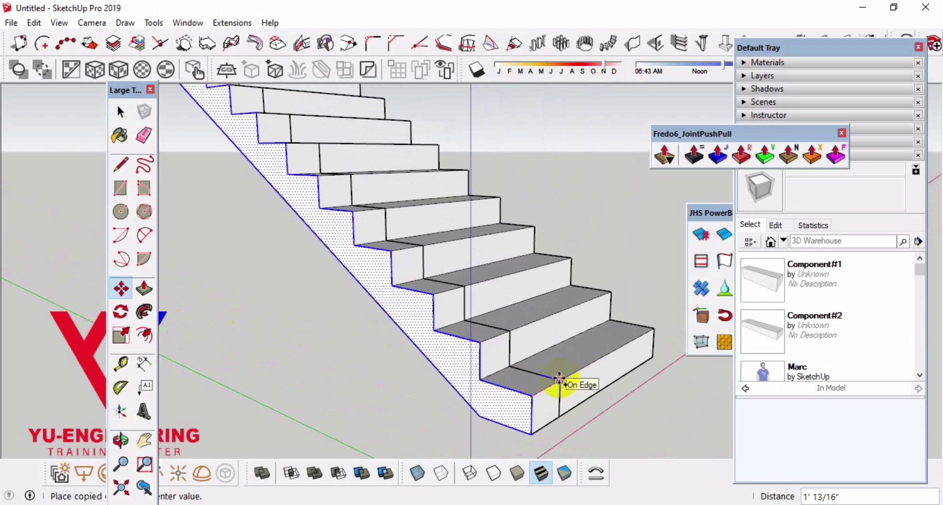
text(6)
key(Return)
middle_drag(559, 379, 473, 418)
text(7)
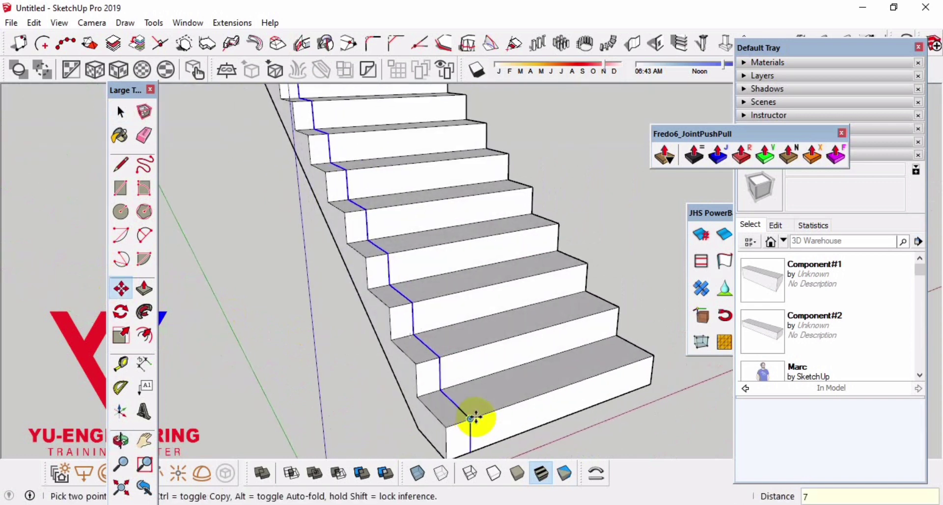
key(Return)
mouse_move(452, 416)
middle_down()
mouse_move(600, 406)
mouse_move(547, 385)
mouse_move(406, 400)
mouse_move(294, 373)
middle_up()
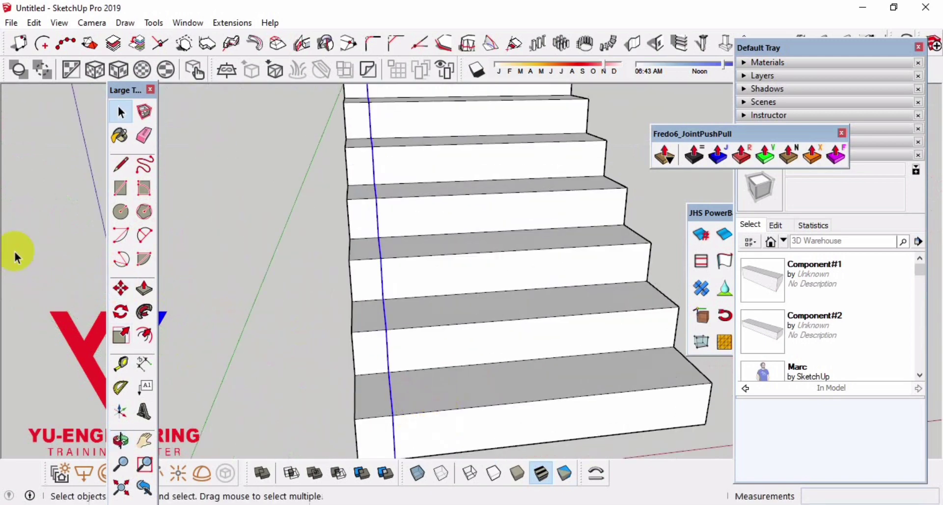
Begin a line at a step edge midpoint, then cancel it
click(122, 166)
middle_drag(410, 347, 360, 361)
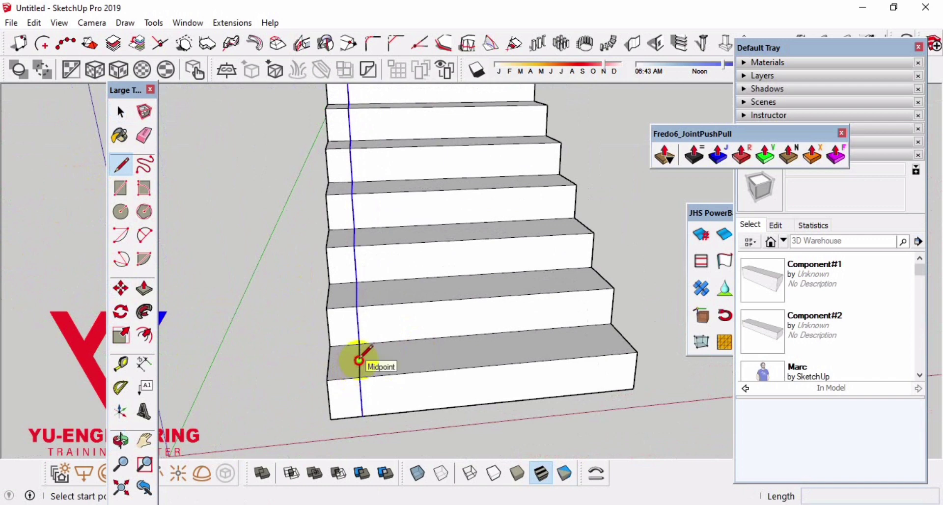
click(359, 360)
key(space)
middle_drag(577, 357, 388, 378)
Copy the first tread's edge line onto the next step and array it up the staircase
click(491, 365)
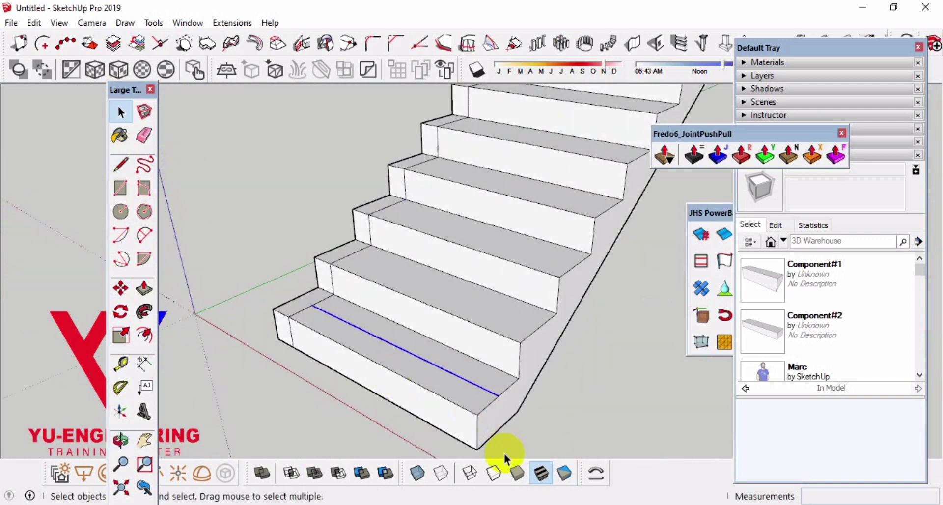
key(m)
click(478, 412)
key(ctrl)
click(519, 343)
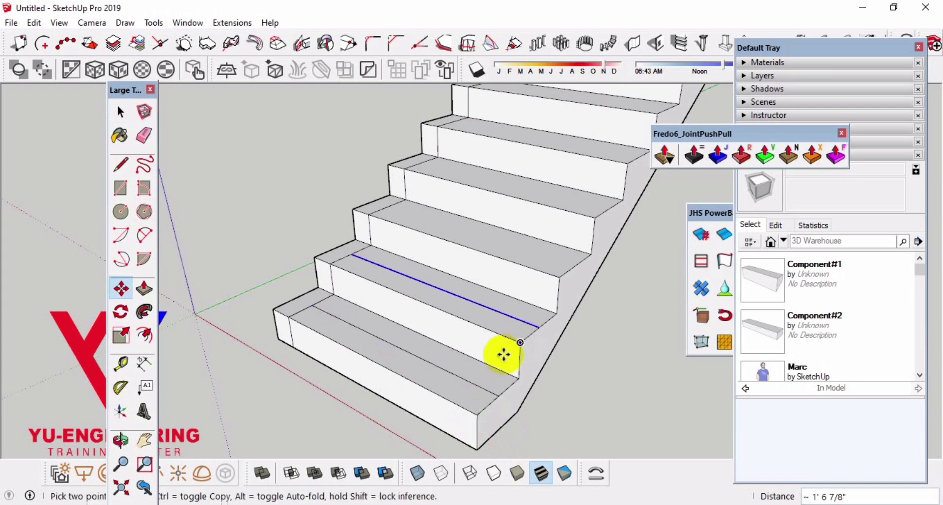
mouse_move(504, 354)
middle_down()
mouse_move(476, 385)
mouse_move(568, 295)
mouse_move(394, 387)
middle_up()
key(Return)
key(space)
scroll(491, 360, up, 3)
Erase the stray edges from the bottom step, viewing from below and above
key(e)
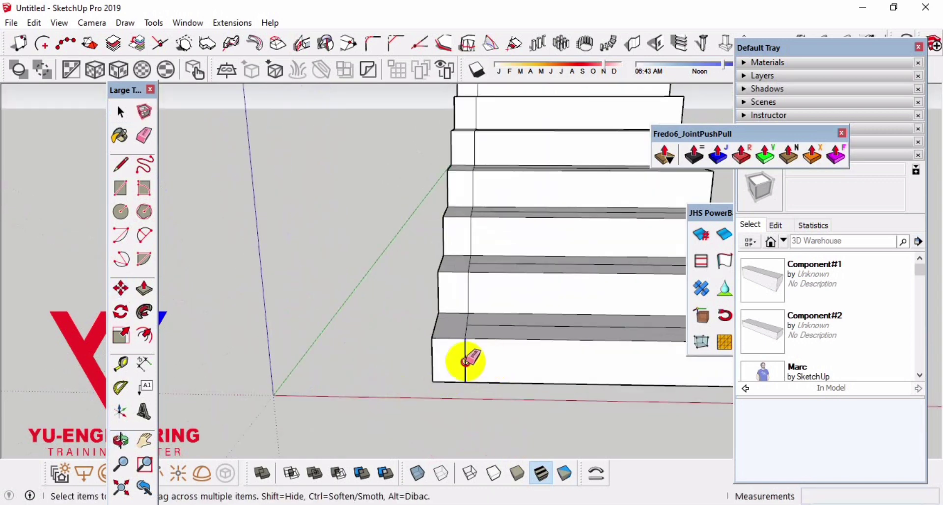
scroll(465, 362, down, 3)
mouse_move(465, 362)
middle_down()
mouse_move(700, 368)
mouse_move(670, 429)
mouse_move(374, 164)
mouse_move(326, 227)
mouse_move(460, 208)
middle_up()
scroll(374, 164, up, 3)
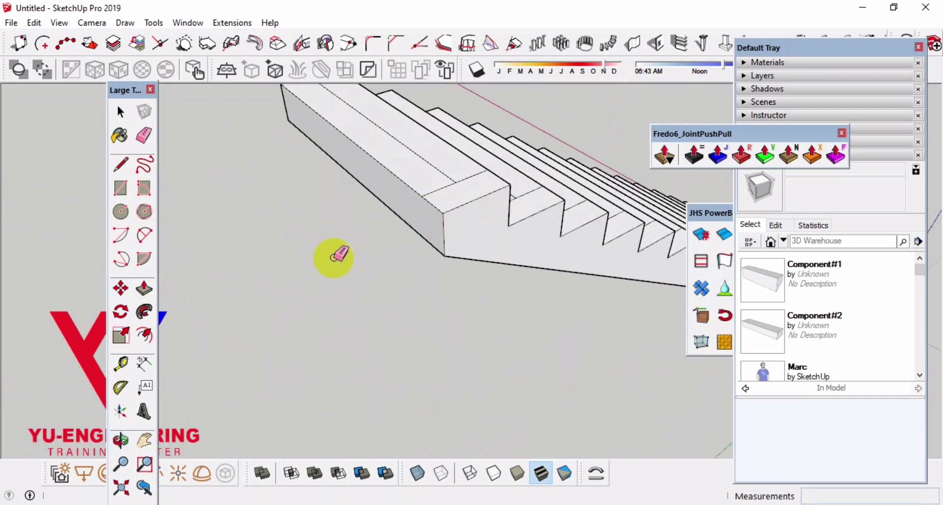
mouse_move(333, 257)
middle_down()
mouse_move(143, 283)
mouse_move(558, 362)
mouse_move(346, 316)
mouse_move(368, 320)
mouse_move(543, 195)
middle_up()
Select all the stair geometry and make it a group
key(space)
drag(207, 457, 207, 456)
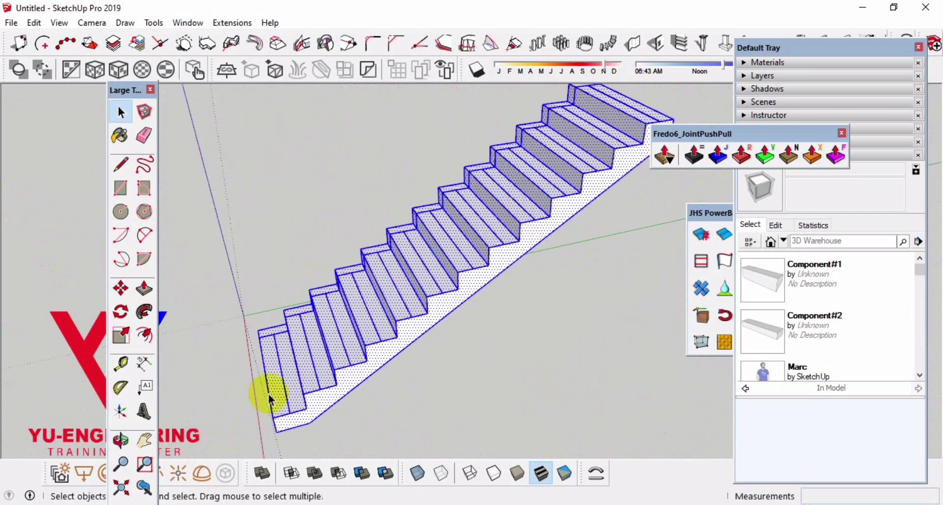
right_click(305, 383)
click(376, 237)
Draw a vertical 9'7" by 16'8" rectangle from the stair's bottom corner to its top corner
click(120, 187)
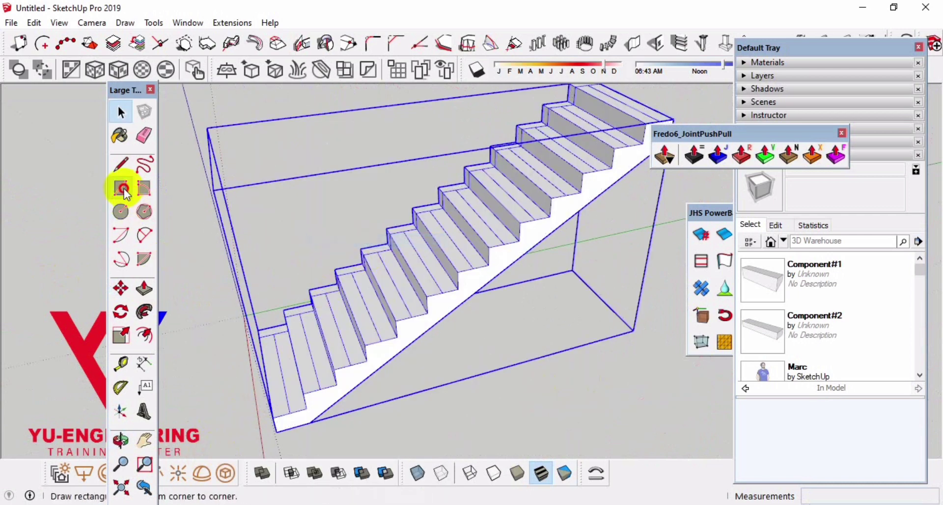
scroll(277, 432, down, 3)
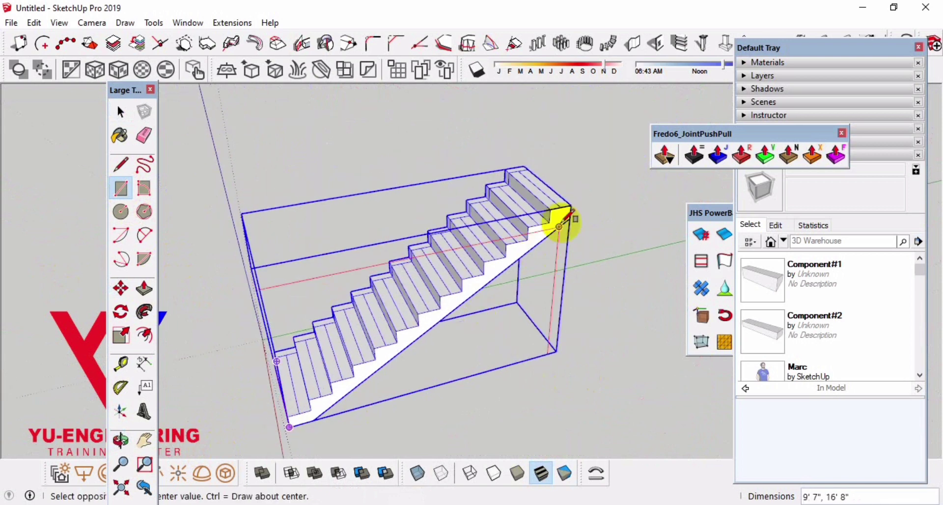
click(571, 205)
mouse_move(543, 248)
middle_down()
mouse_move(520, 305)
mouse_move(494, 243)
middle_up()
middle_drag(511, 347, 522, 381)
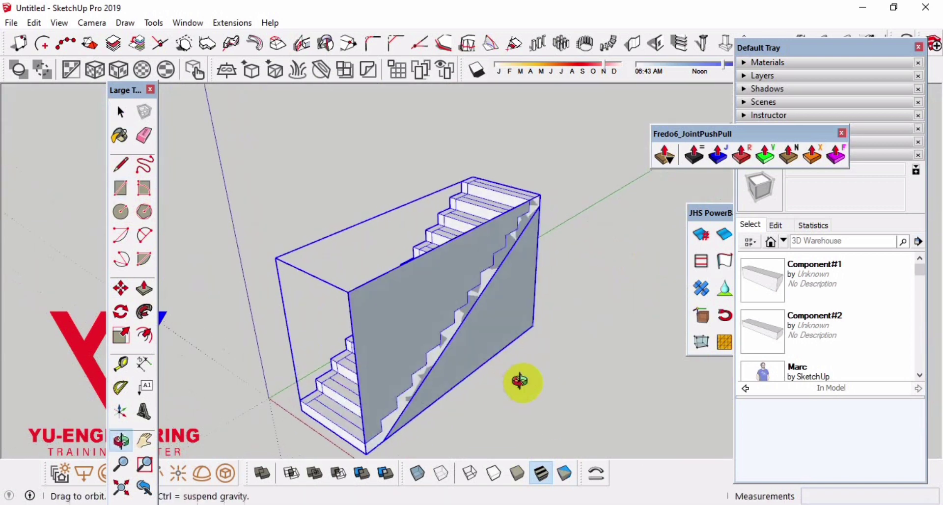
scroll(378, 347, up, 2)
middle_drag(379, 347, 385, 379)
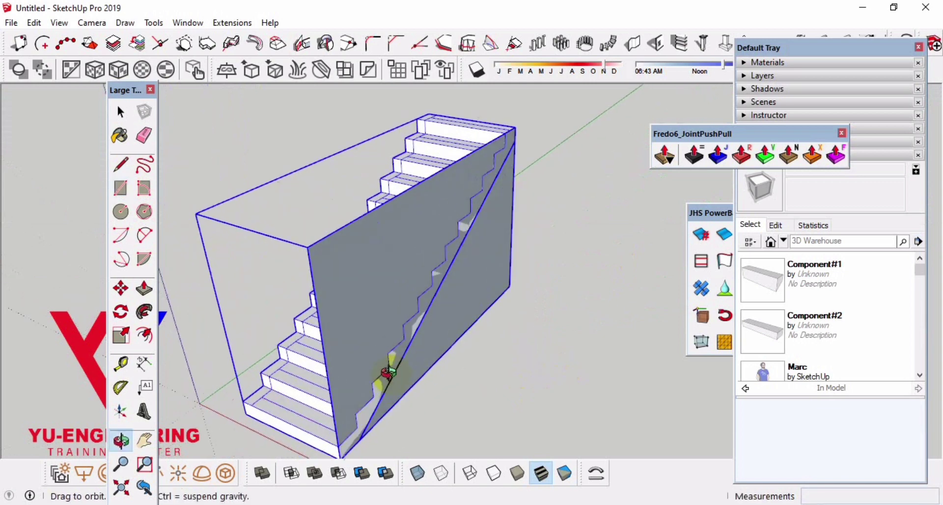
Draw a two-point arc on the ground beside the stairs
click(147, 238)
scroll(305, 320, down, 2)
scroll(337, 336, up, 1)
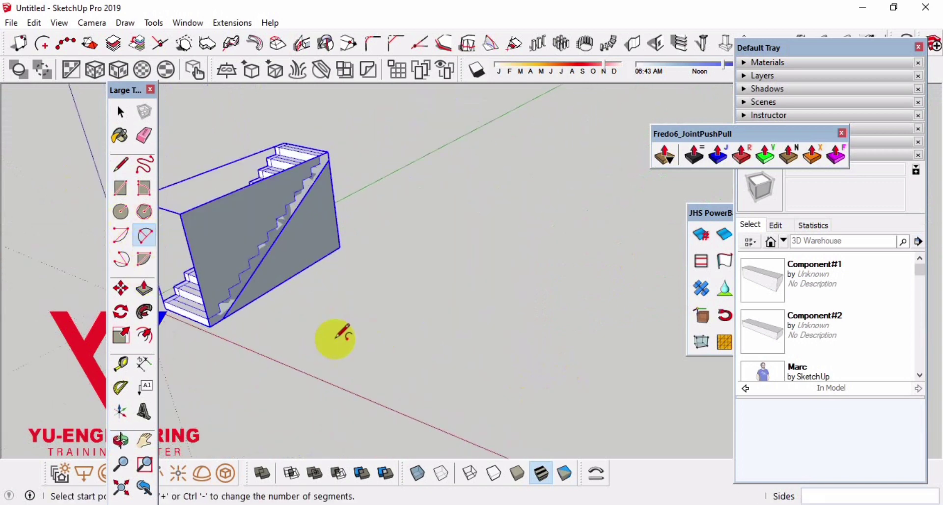
scroll(407, 373, up, 2)
click(405, 374)
click(543, 429)
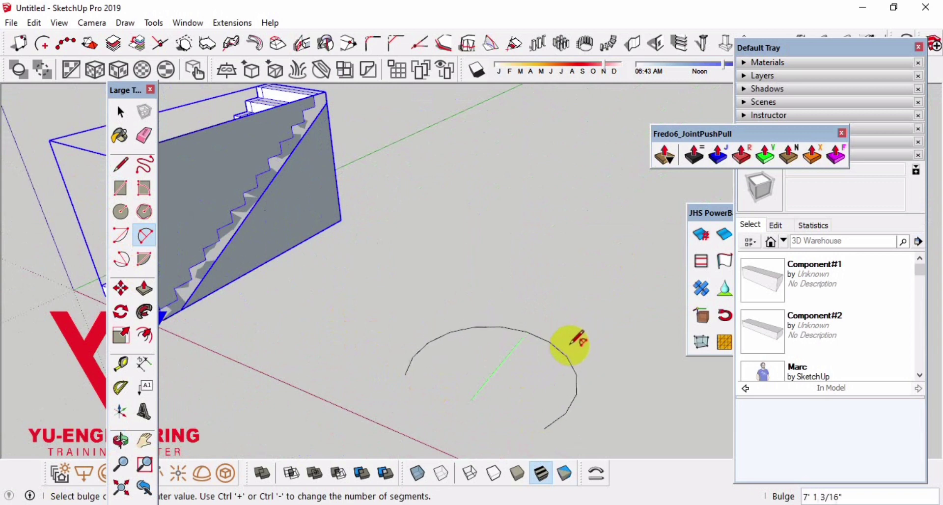
click(569, 346)
scroll(570, 349, up, 1)
Give the arc 24 segments in Entity Info
key(space)
click(570, 353)
scroll(564, 365, up, 2)
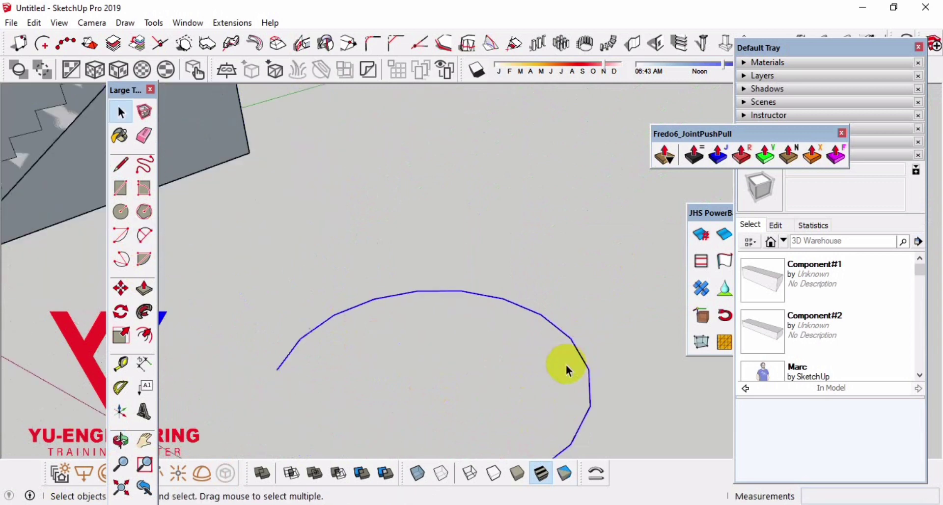
drag(692, 139, 519, 114)
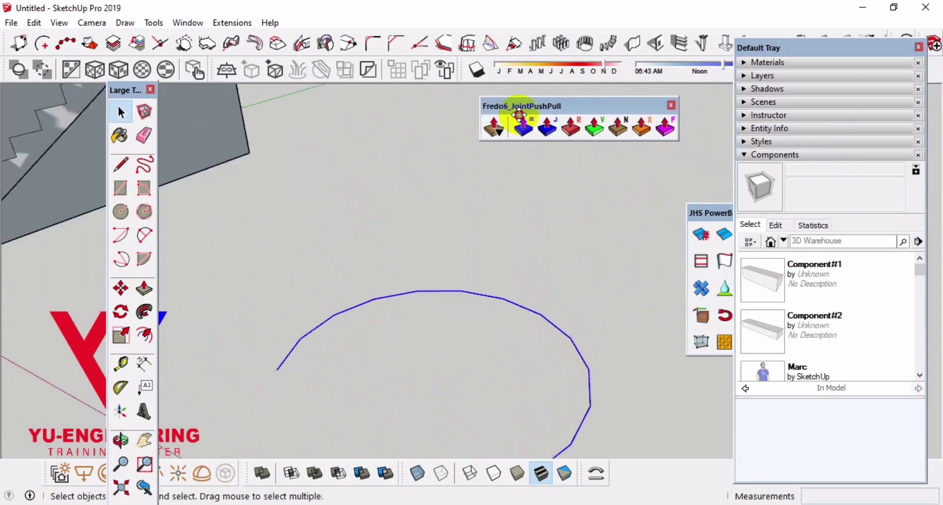
click(773, 130)
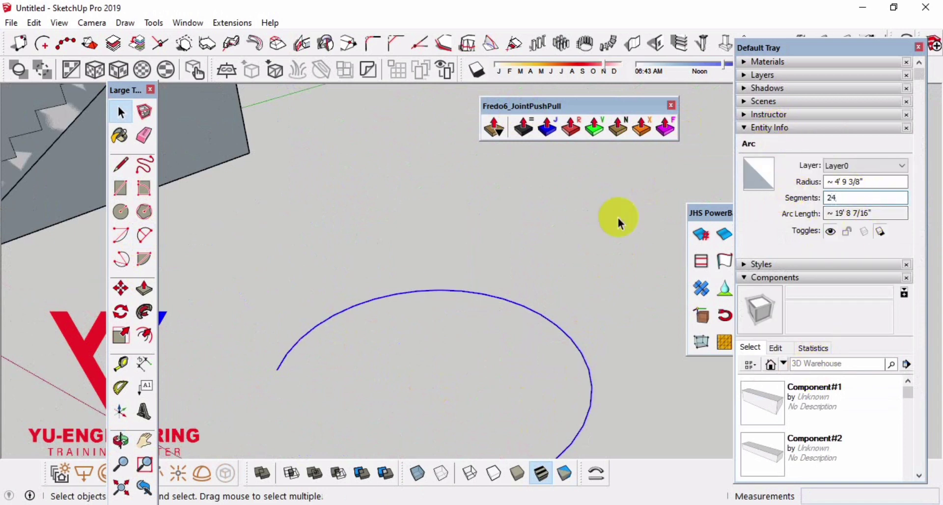
scroll(485, 315, up, 1)
scroll(385, 385, up, 1)
Move one arc endpoint along the green axis, giving a radius of about 4' 9 3/8"
click(129, 290)
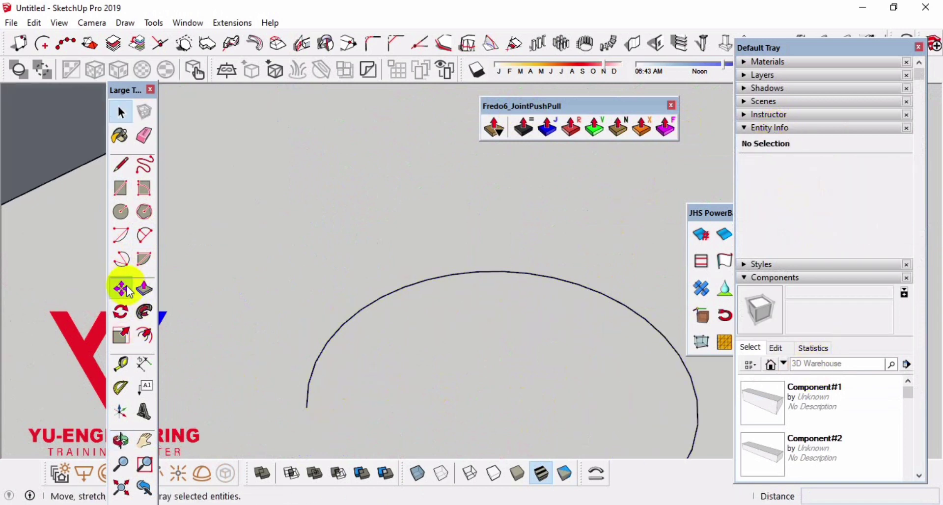
click(306, 406)
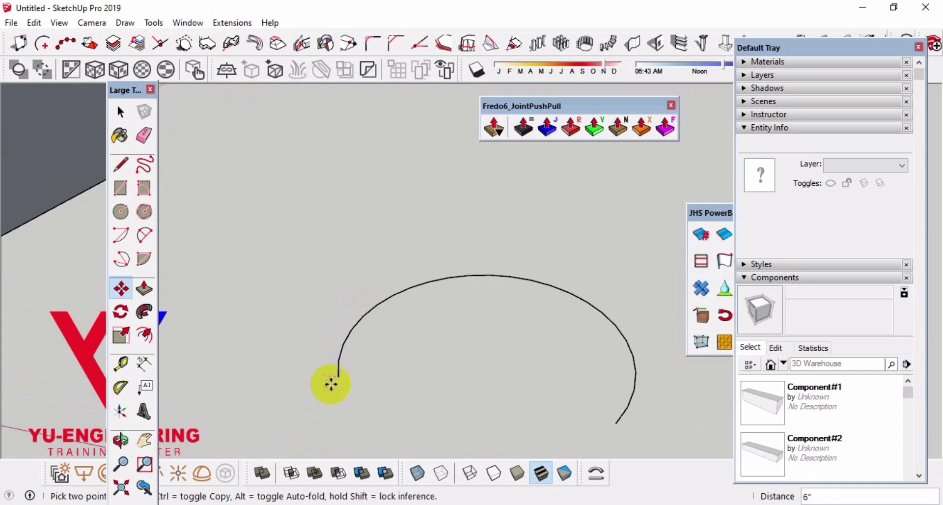
scroll(318, 374, up, 2)
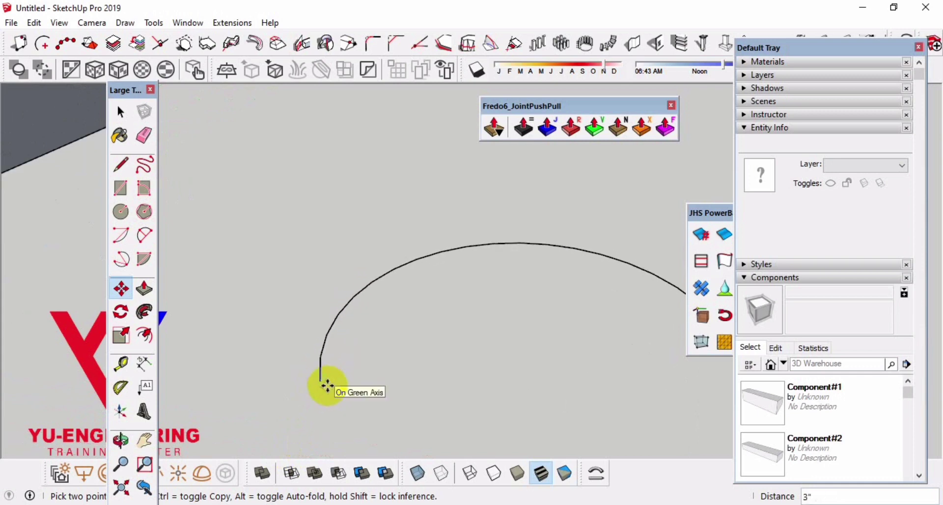
click(327, 386)
key(space)
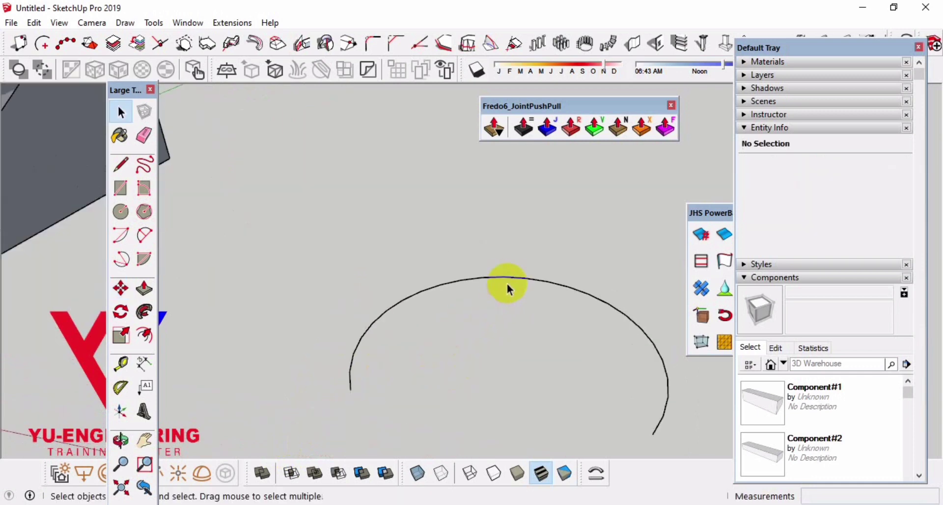
click(511, 282)
drag(711, 213, 290, 120)
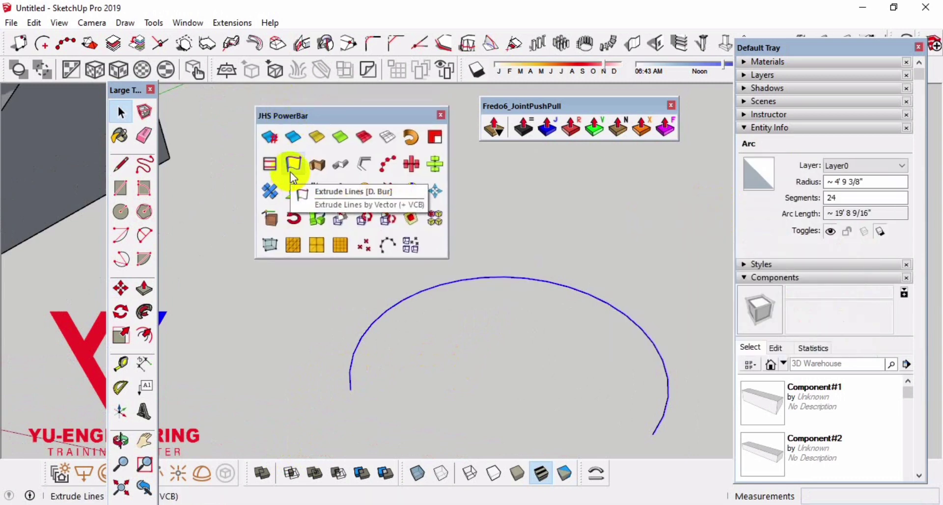
Extrude the arc 6' upward with Extrude Lines into a curved wall
click(290, 172)
scroll(653, 434, down, 2)
text(6')
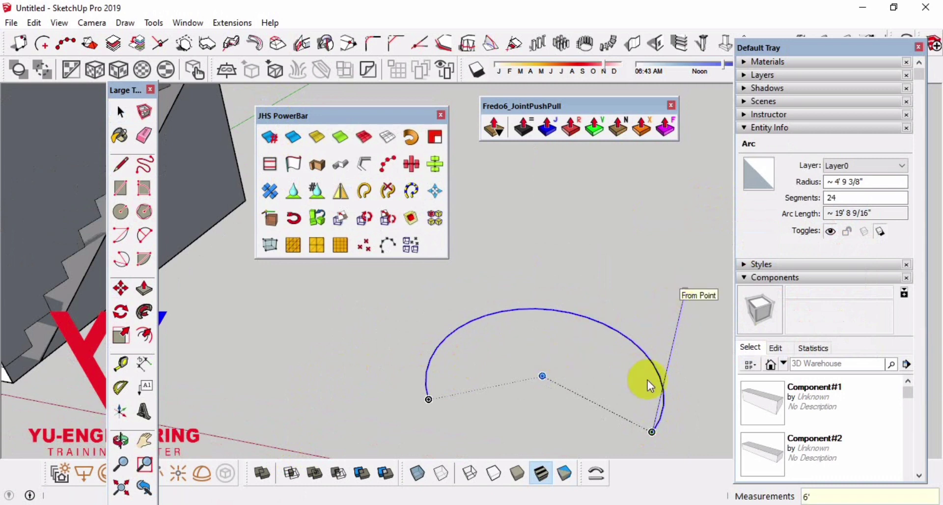
key(Return)
mouse_move(647, 379)
middle_down()
mouse_move(684, 361)
mouse_move(608, 347)
mouse_move(566, 321)
middle_up()
Make the curved wall a group and deselect it
key(space)
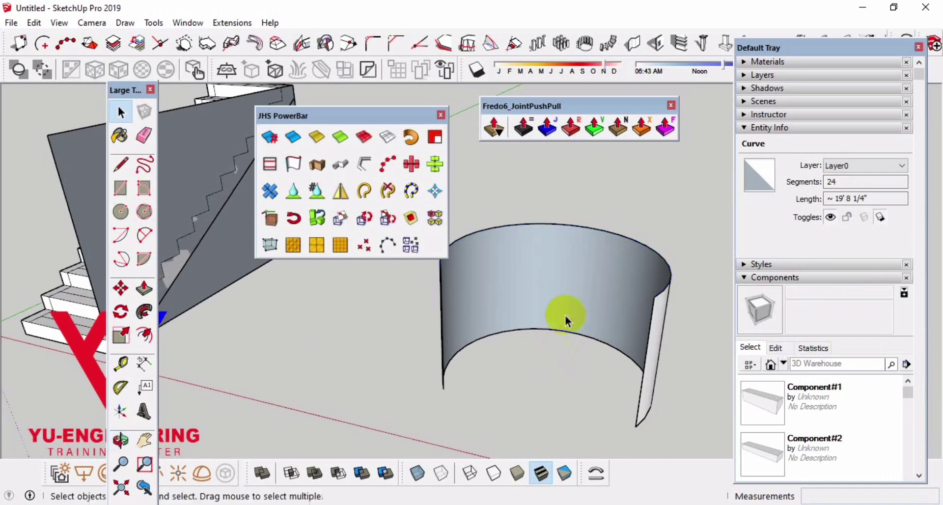
triple_click(566, 320)
right_click(568, 305)
click(638, 210)
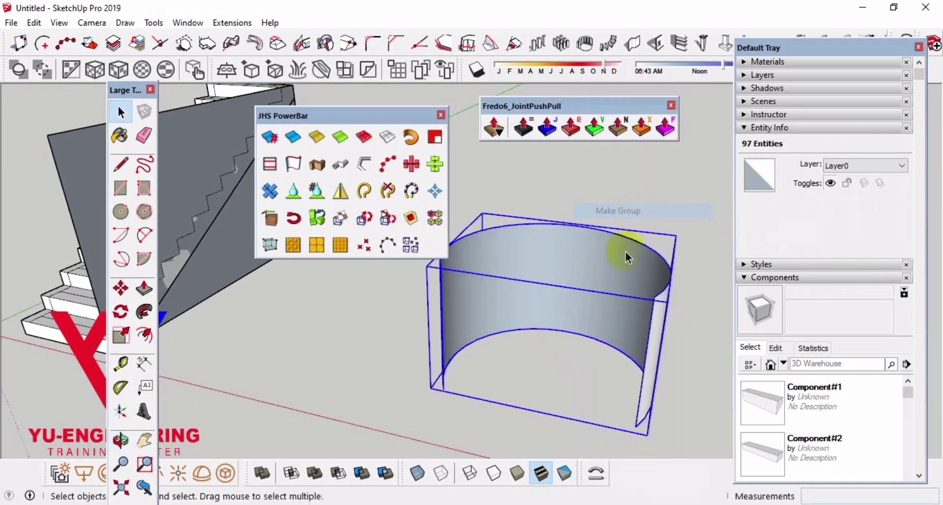
scroll(610, 347, down, 2)
scroll(610, 347, down, 1)
mouse_move(388, 116)
mouse_down()
mouse_move(481, 89)
mouse_move(486, 79)
mouse_up()
click(400, 351)
scroll(480, 296, up, 1)
scroll(480, 296, up, 1)
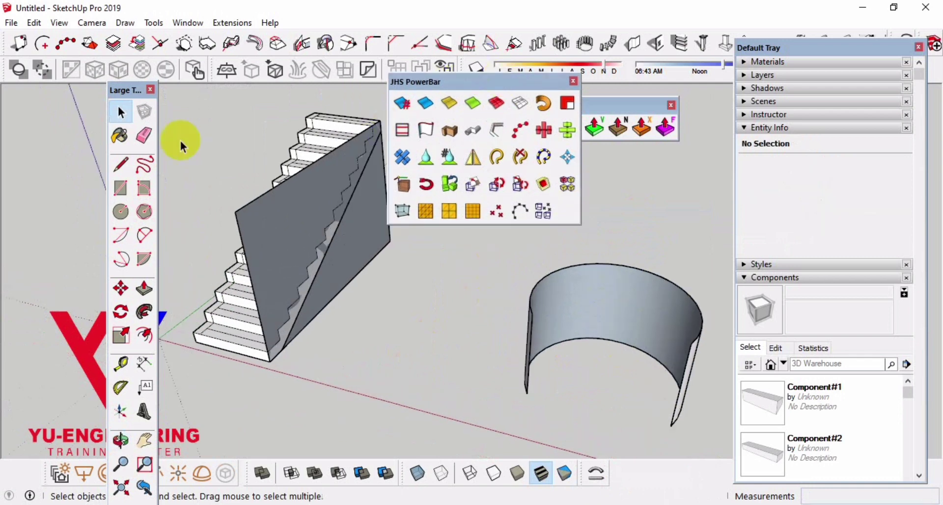
Draw two test lines from the stair corners to the curved wall's base
click(122, 162)
click(270, 361)
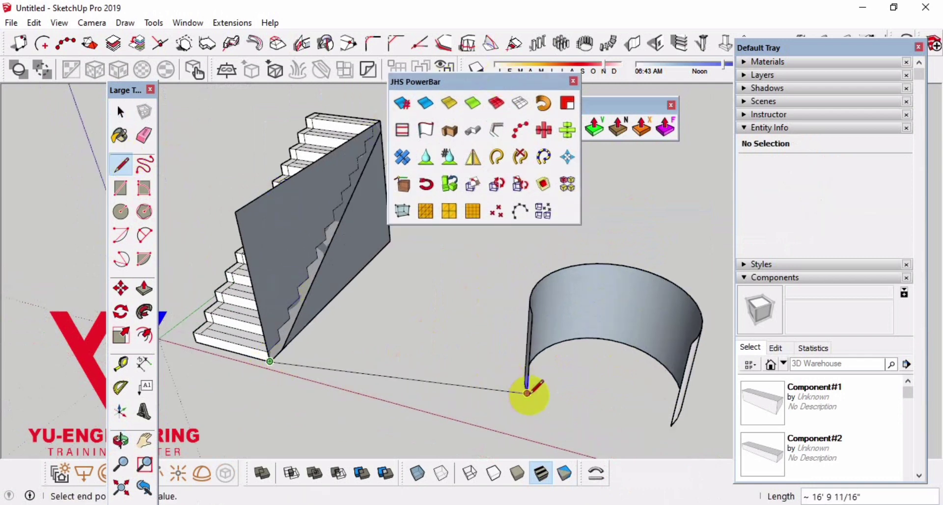
scroll(538, 395, up, 1)
mouse_move(538, 395)
middle_down()
mouse_move(357, 362)
mouse_move(505, 400)
middle_up()
click(499, 407)
key(space)
scroll(264, 268, up, 2)
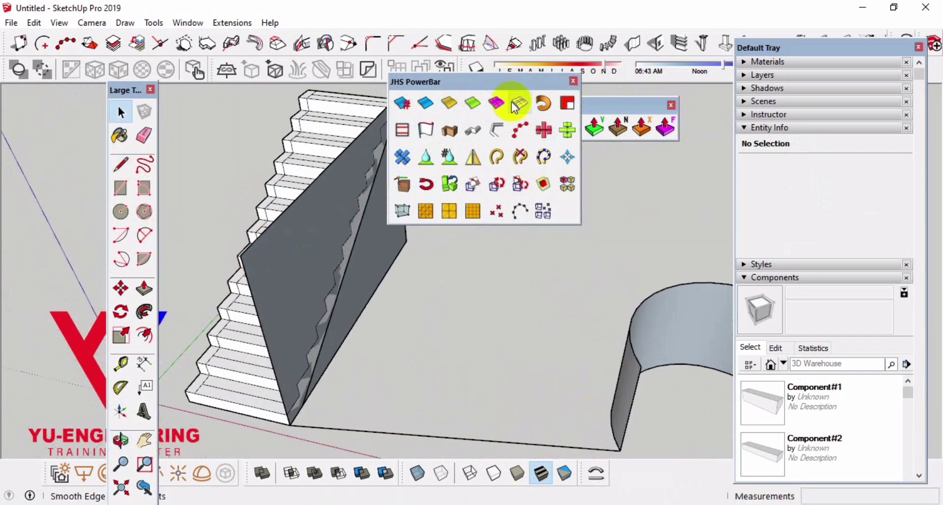
click(120, 164)
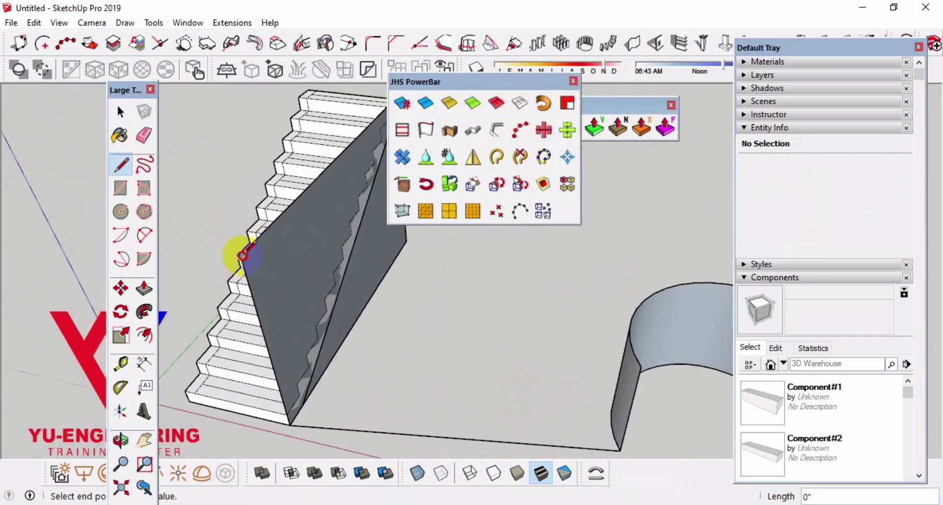
scroll(613, 371, down, 1)
click(630, 367)
middle_drag(630, 367, 480, 246)
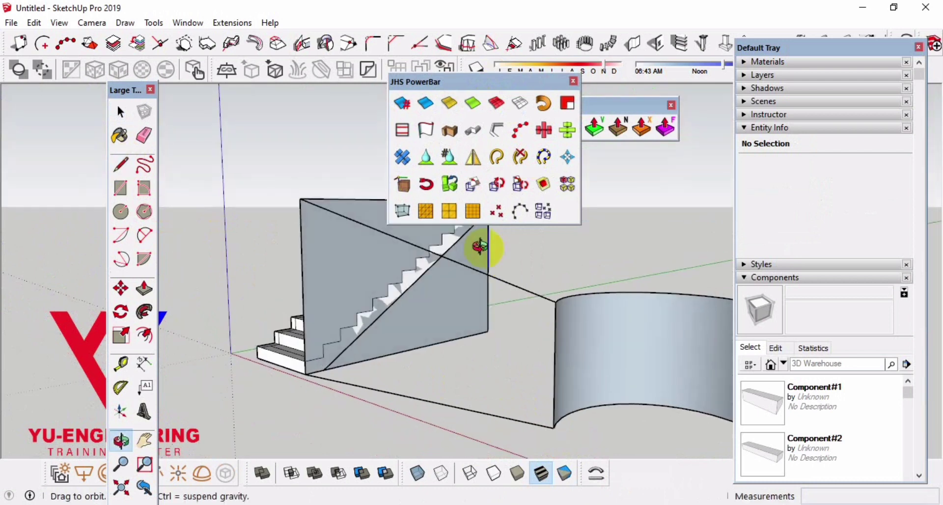
key(space)
Delete the curved wall group and the two connecting lines
drag(520, 85, 100, 84)
scroll(554, 381, down, 1)
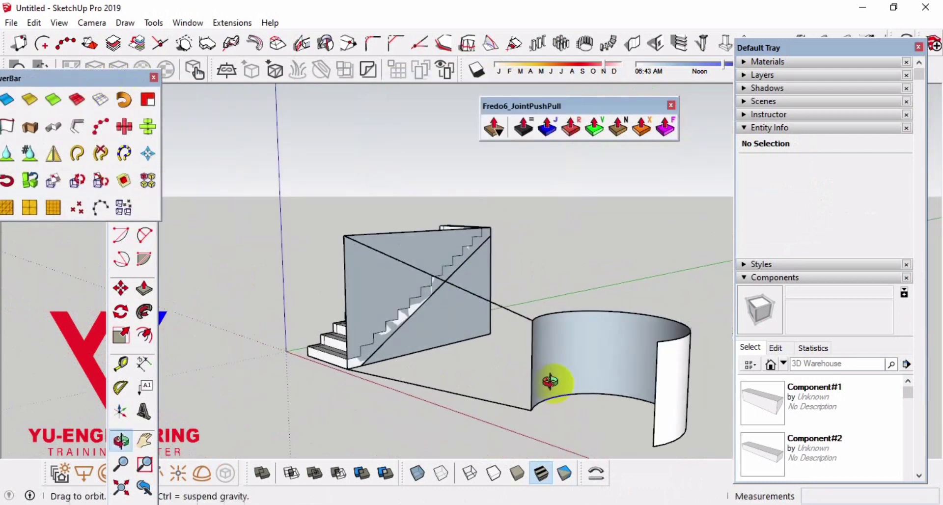
middle_drag(554, 381, 646, 405)
mouse_move(531, 324)
middle_down()
mouse_move(385, 290)
mouse_move(368, 228)
mouse_move(280, 308)
mouse_move(603, 348)
mouse_move(646, 306)
mouse_move(652, 314)
mouse_move(636, 309)
middle_up()
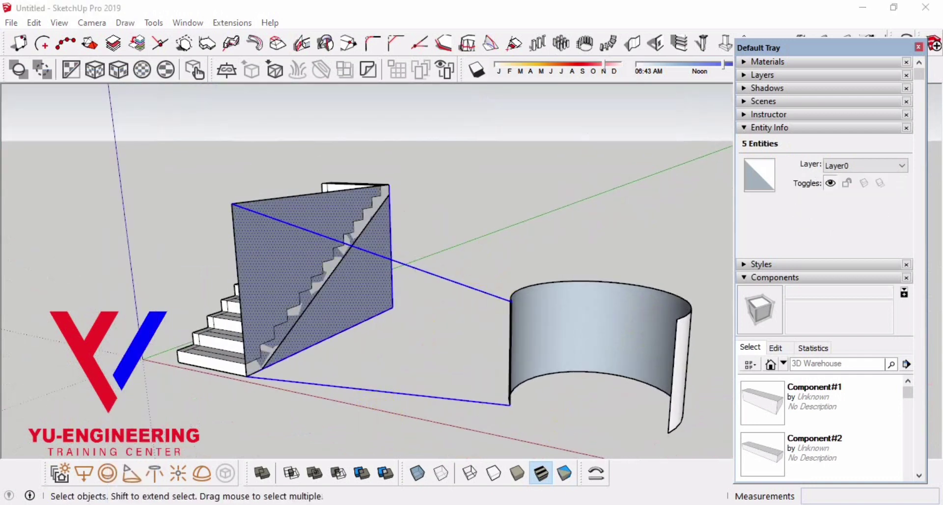
click(610, 337)
key(Delete)
middle_drag(622, 364, 659, 391)
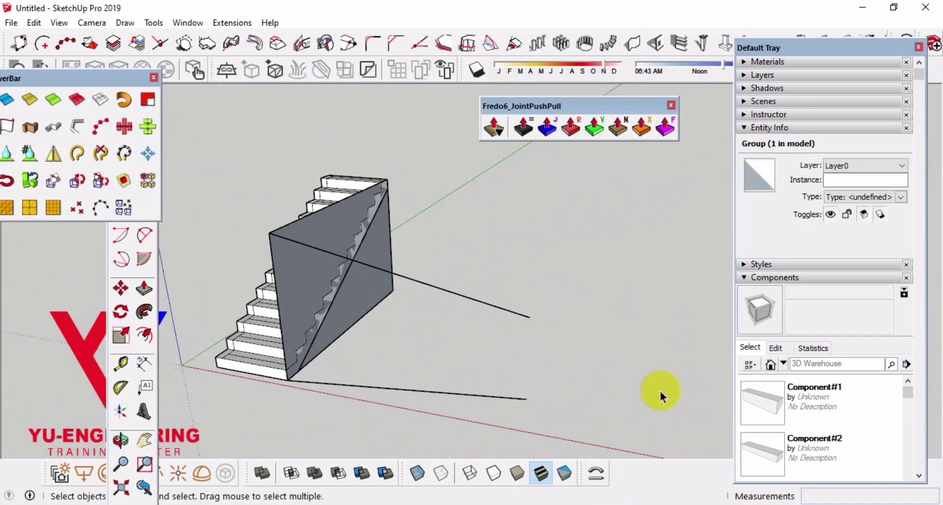
drag(579, 420, 535, 343)
key(Delete)
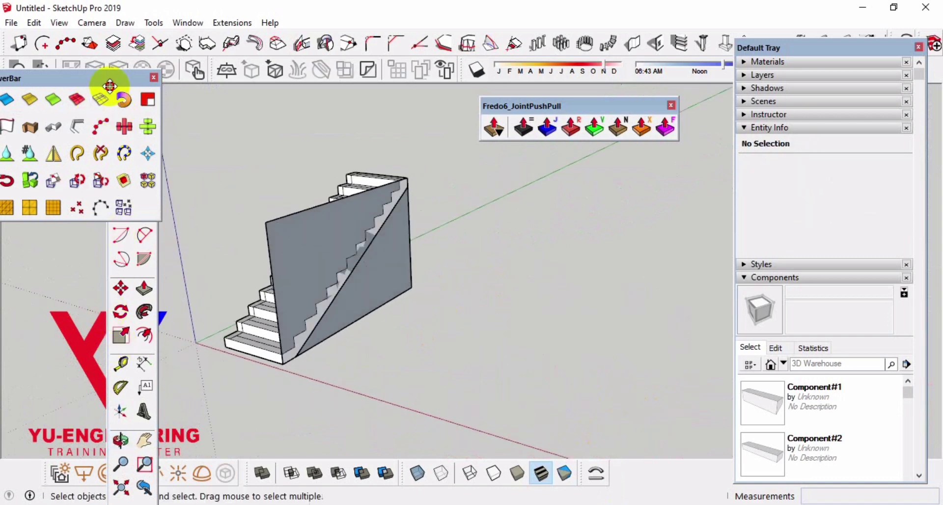
double_click(110, 85)
Draw a new two-point arc on the ground beside the stairs
click(144, 237)
click(456, 354)
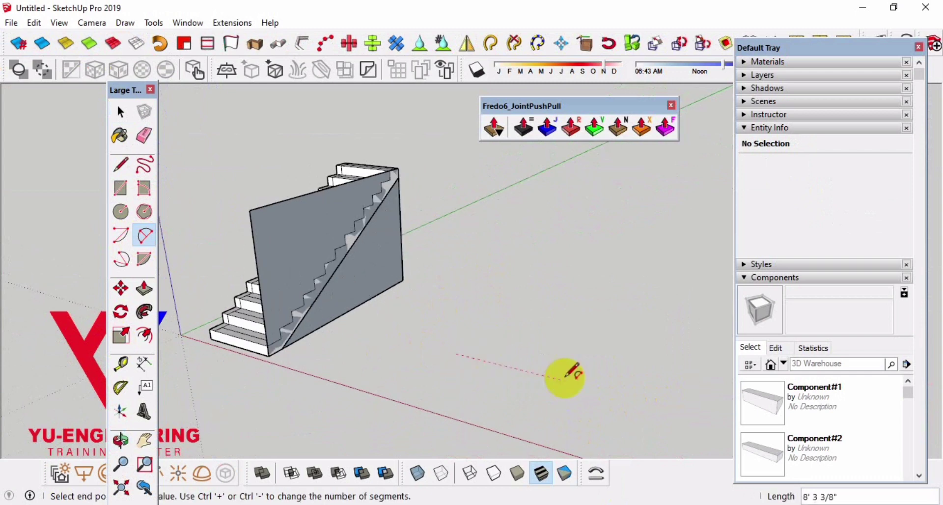
click(593, 388)
click(615, 324)
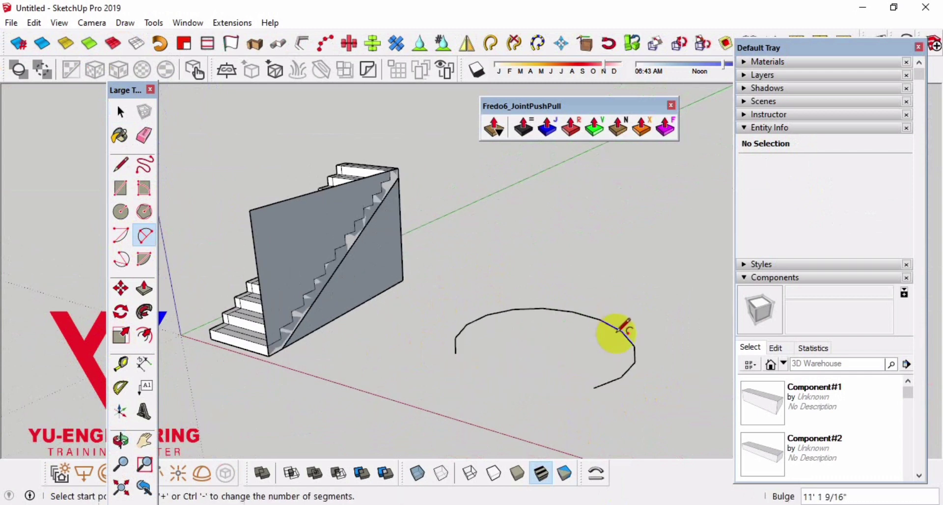
scroll(621, 341, up, 2)
key(space)
Give the new arc 24 segments in Entity Info
click(637, 348)
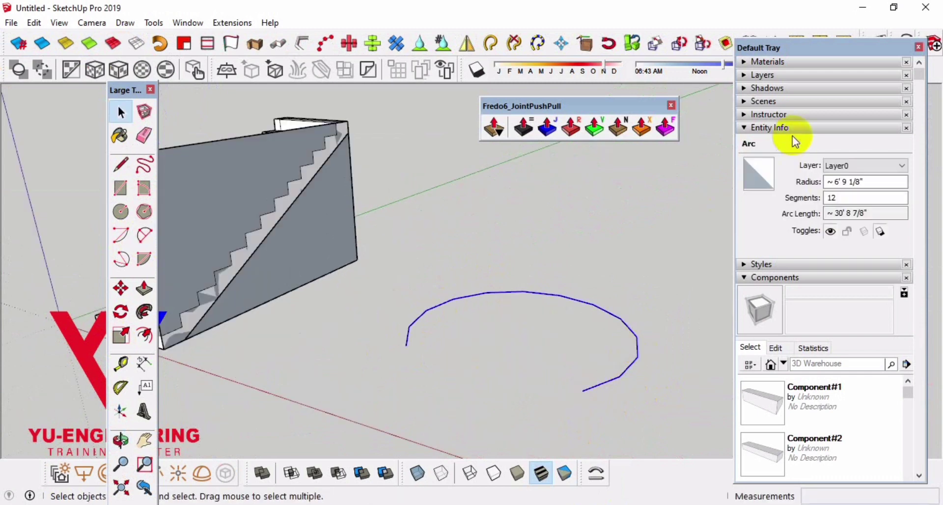
click(797, 127)
click(811, 131)
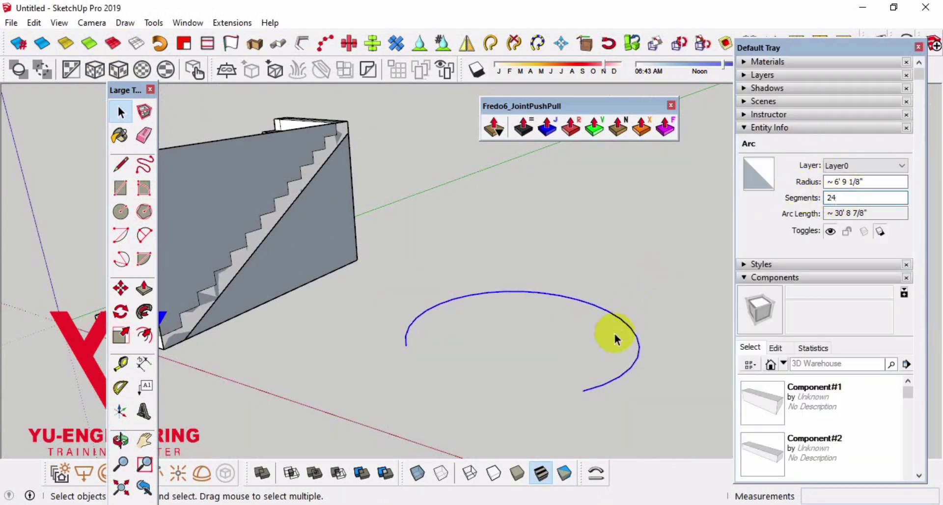
scroll(614, 337, up, 2)
scroll(563, 404, up, 2)
click(473, 343)
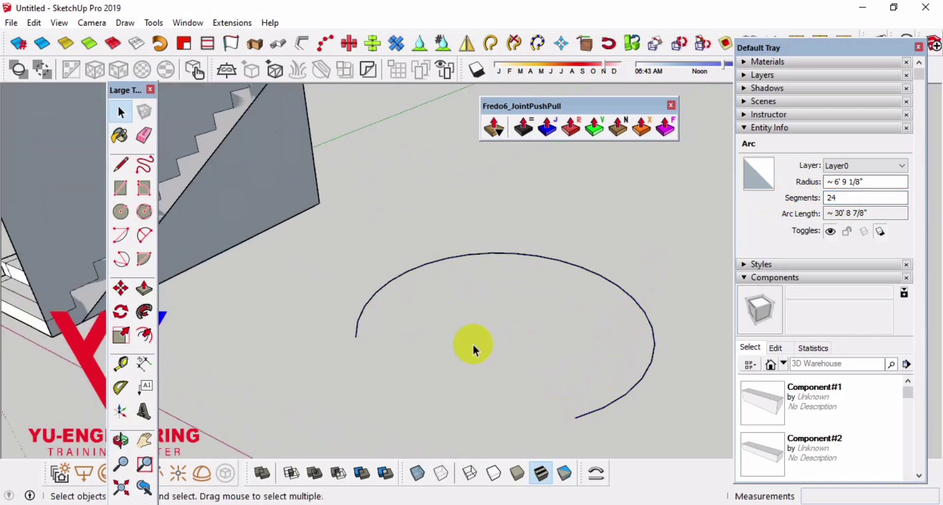
Move one arc endpoint so the radius becomes about 6' 11 1/4"
click(128, 293)
click(355, 337)
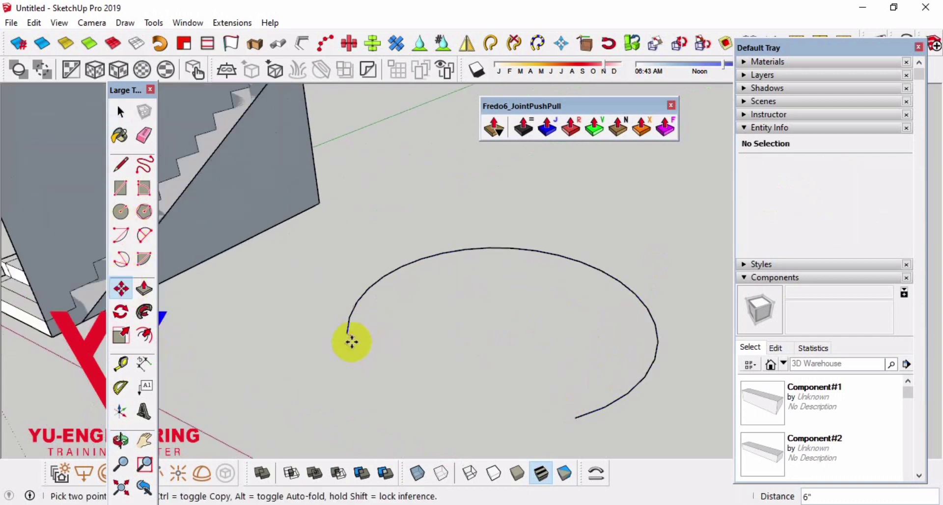
click(321, 368)
mouse_move(321, 369)
middle_down()
mouse_move(533, 322)
mouse_move(593, 318)
middle_up()
key(space)
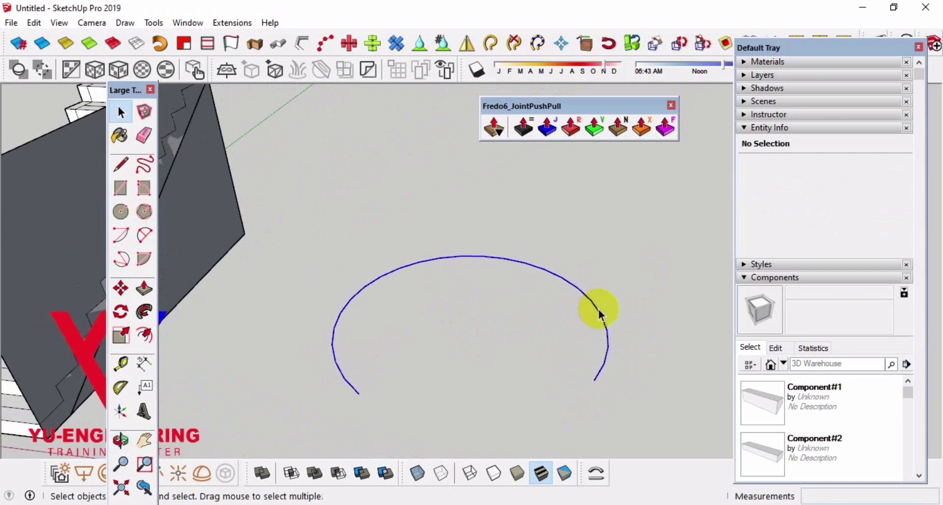
click(600, 314)
scroll(532, 352, down, 3)
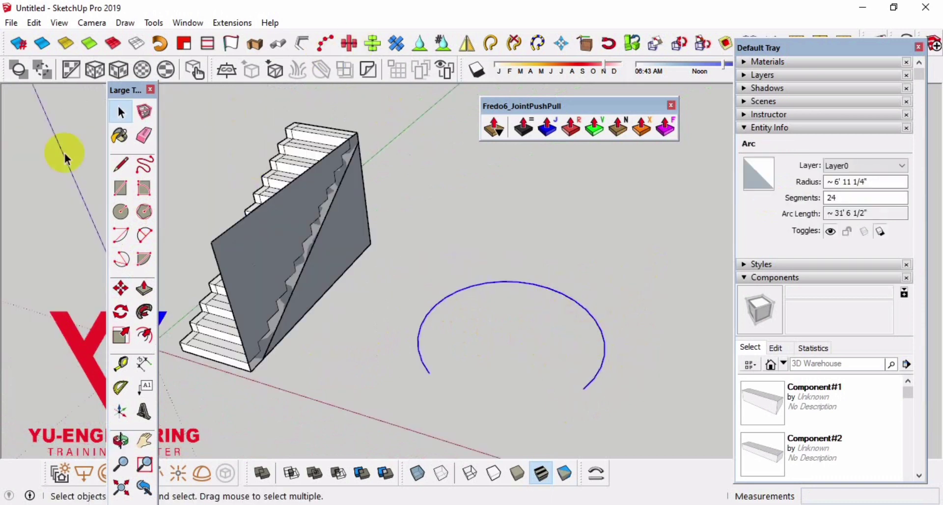
Extrude the arc 12' upward along blue into a curved wall
click(232, 45)
click(582, 389)
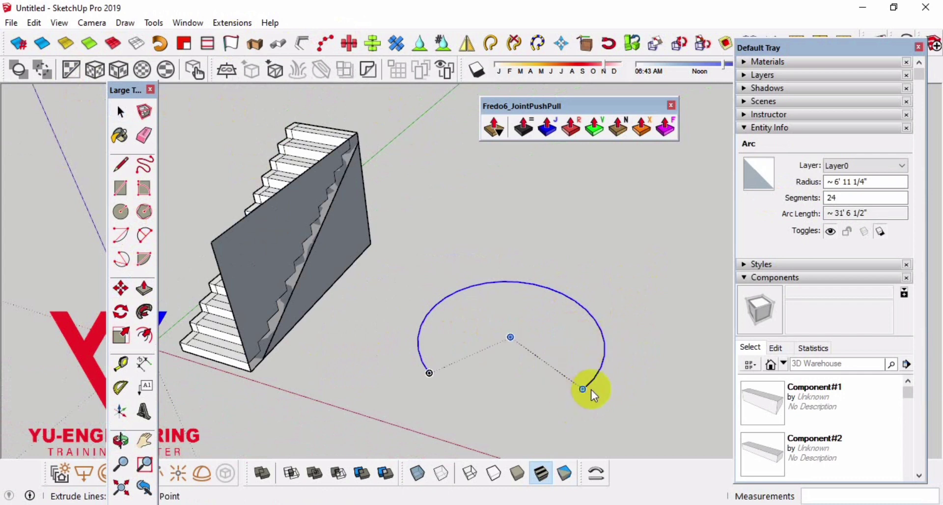
middle_drag(589, 388, 595, 326)
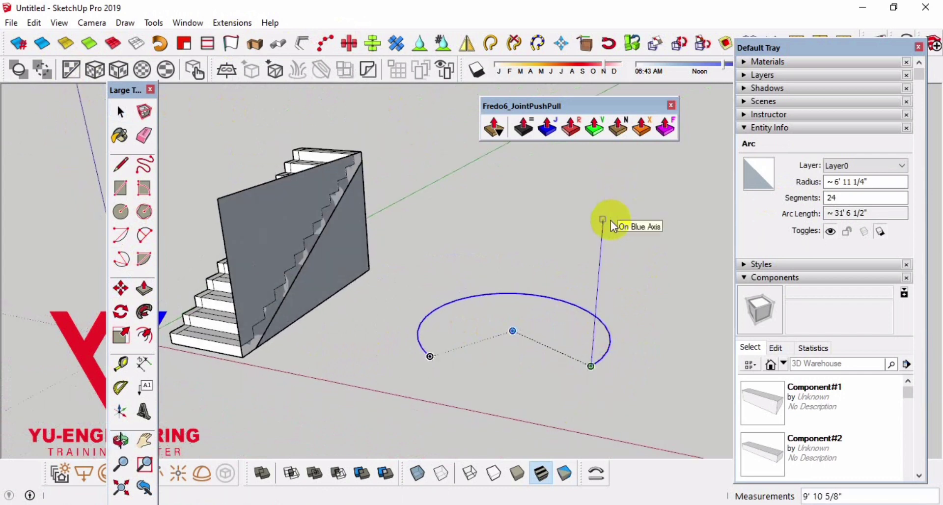
scroll(611, 219, up, 1)
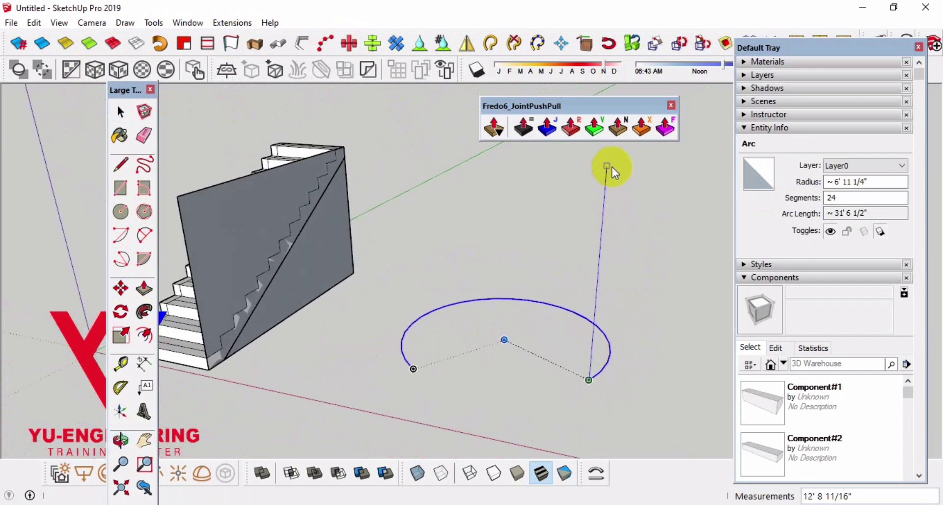
text(12')
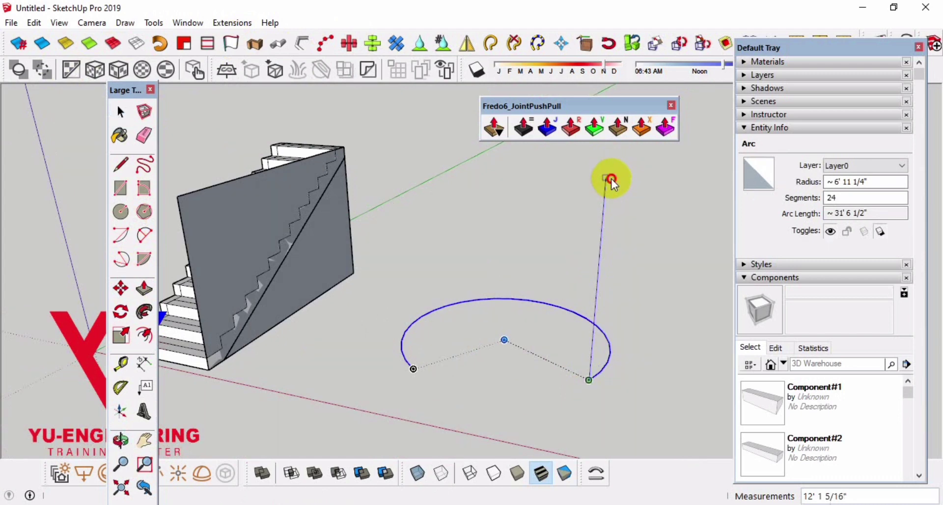
key(Return)
middle_drag(596, 363, 551, 259)
Scale the curved wall down to reduce its height
key(space)
click(551, 227)
triple_click(551, 259)
key(s)
scroll(529, 201, up, 2)
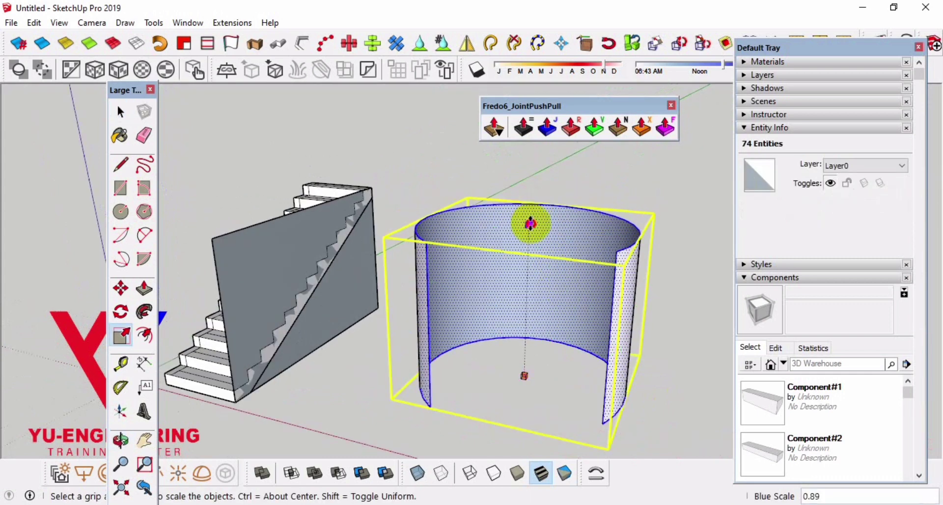
drag(528, 202, 535, 229)
key(space)
Make the curved wall a group
click(575, 196)
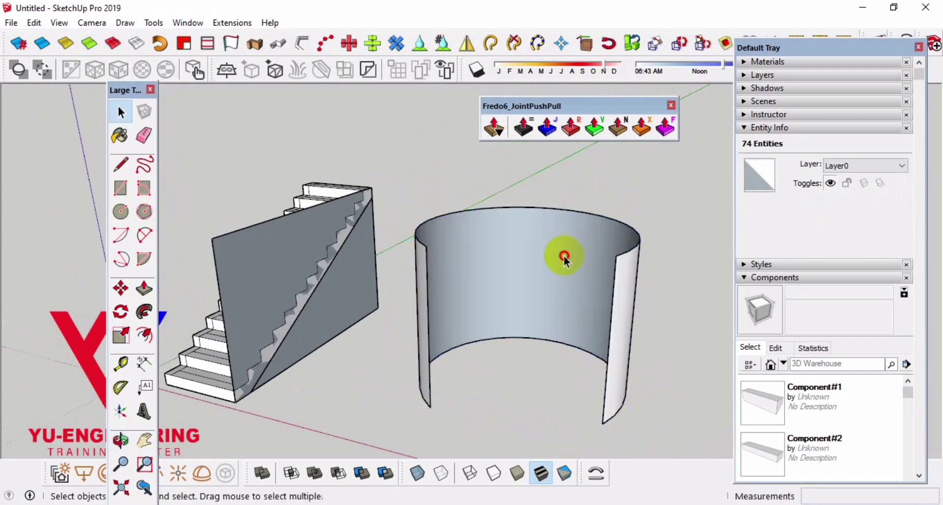
triple_click(565, 254)
right_click(566, 255)
click(612, 226)
middle_drag(611, 242, 606, 362)
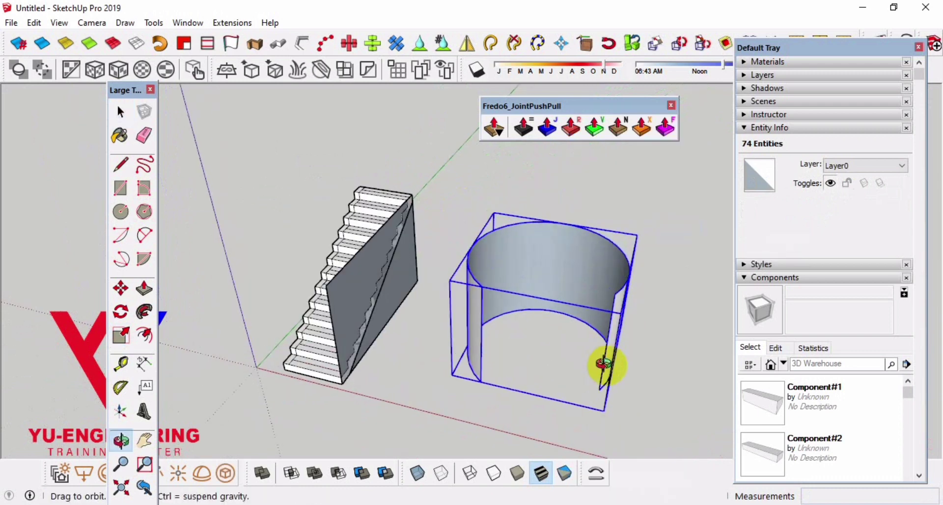
Draw a line from the stair's bottom corner to the wall group's corner
click(121, 167)
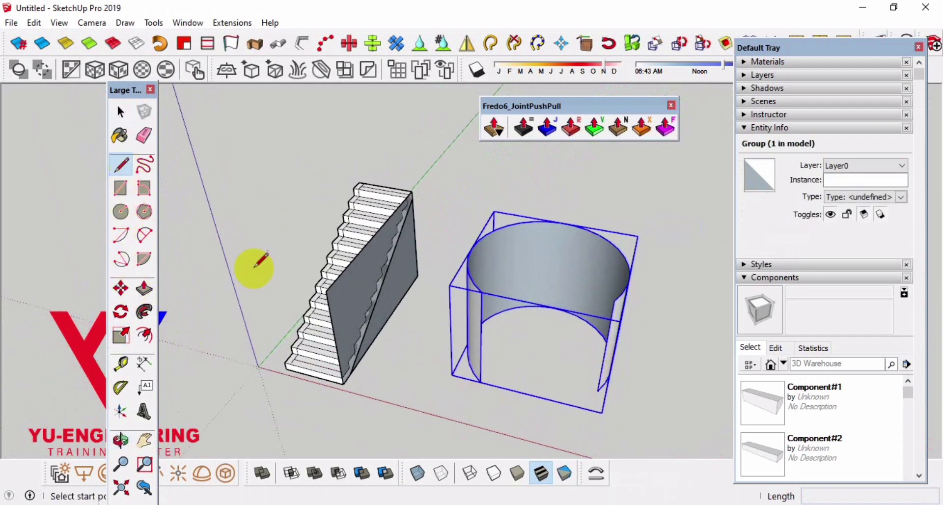
scroll(344, 373, up, 2)
click(332, 387)
scroll(432, 390, up, 1)
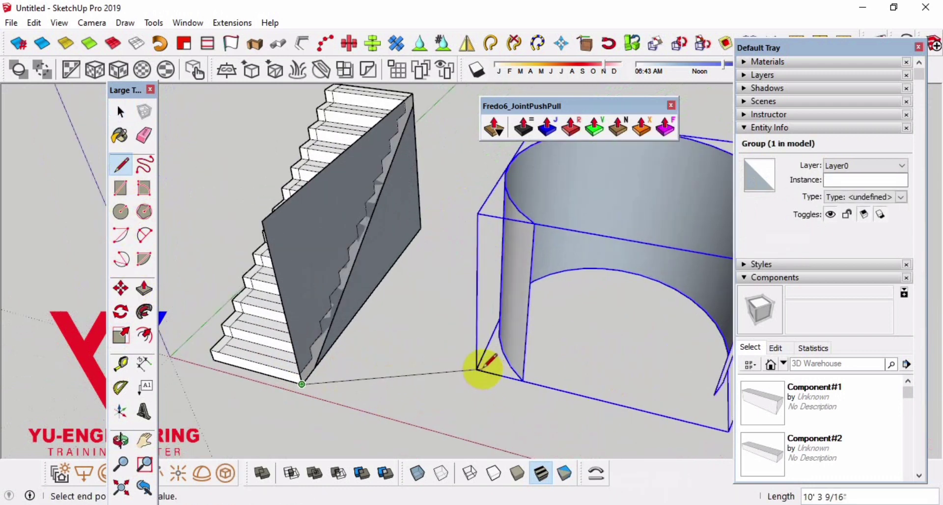
click(522, 379)
key(space)
scroll(452, 358, down, 2)
scroll(452, 358, up, 1)
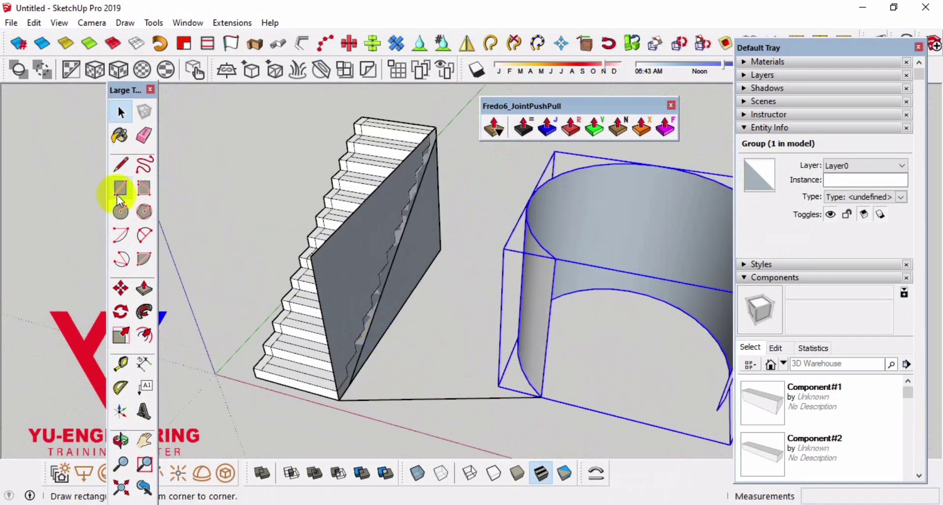
click(121, 166)
Draw a second line from stair corner to wall edge and group both lines
click(310, 256)
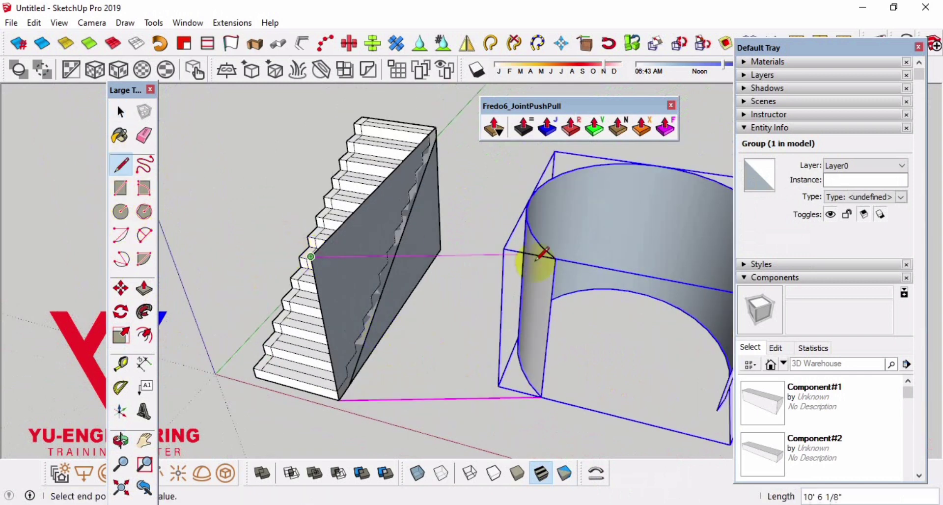
click(555, 258)
mouse_move(555, 258)
middle_down()
mouse_move(575, 320)
mouse_move(485, 242)
middle_up()
key(space)
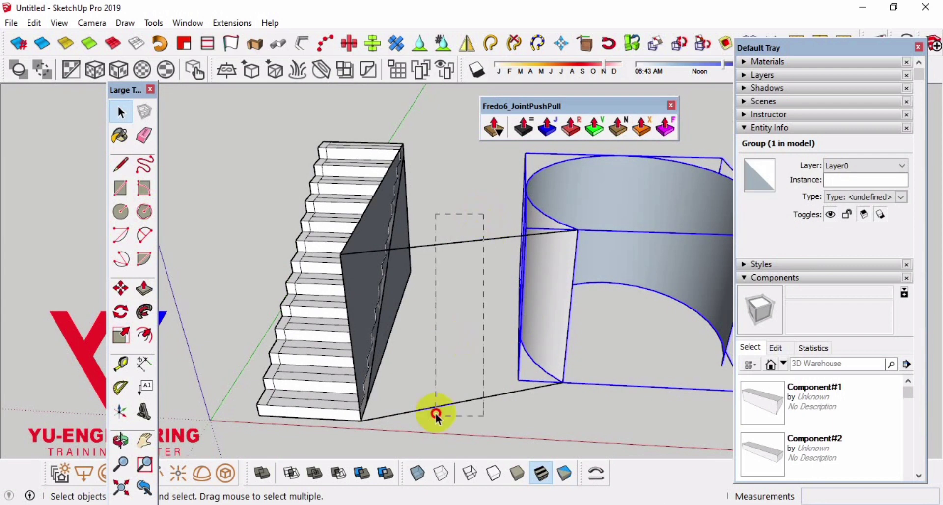
drag(436, 414, 436, 414)
right_click(459, 397)
click(515, 167)
Make the stair's dark side face a group of its own
middle_drag(515, 170, 499, 297)
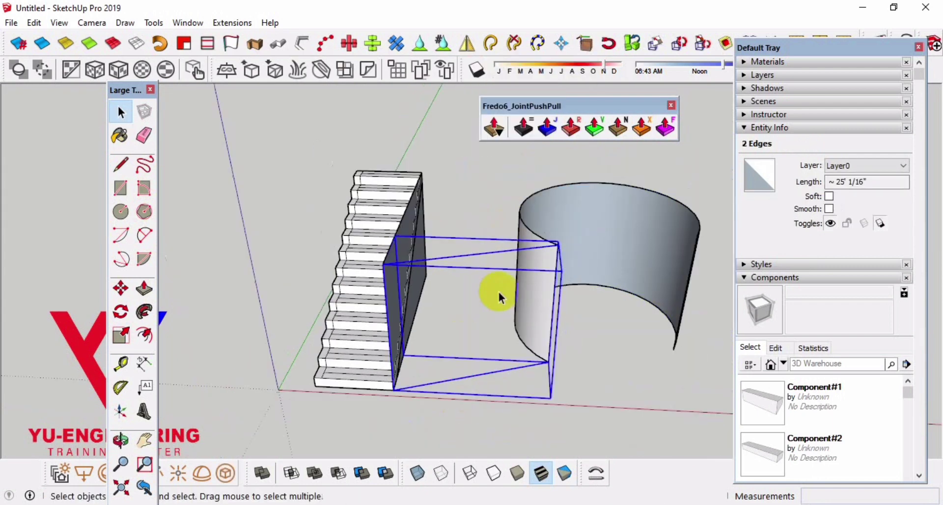
scroll(430, 264, up, 2)
ctrl+click(396, 221)
right_click(396, 221)
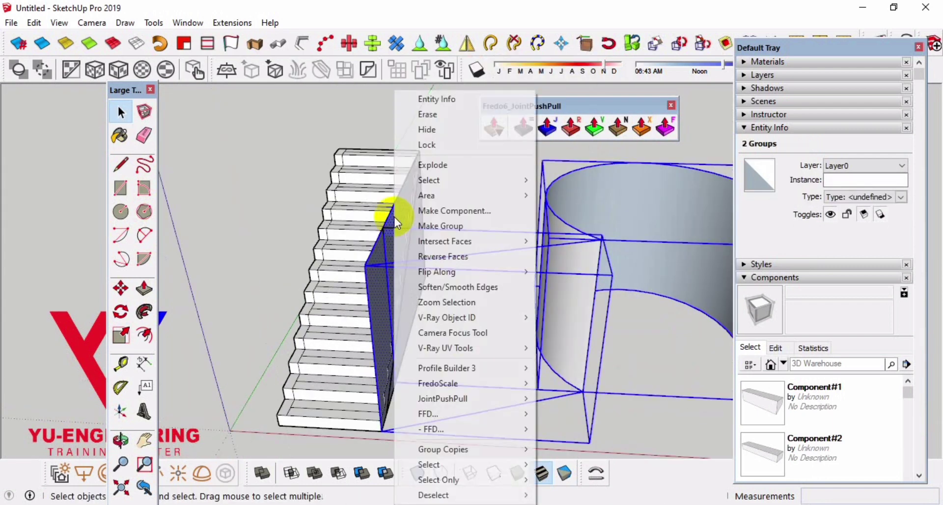
click(376, 235)
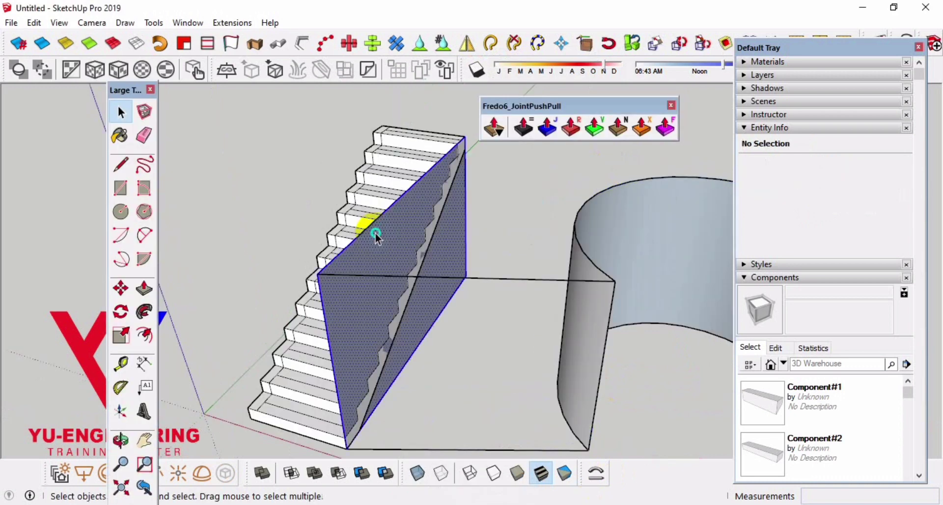
right_click(376, 235)
click(421, 257)
Combine the curved wall, line and side-face groups into one group
ctrl+click(632, 225)
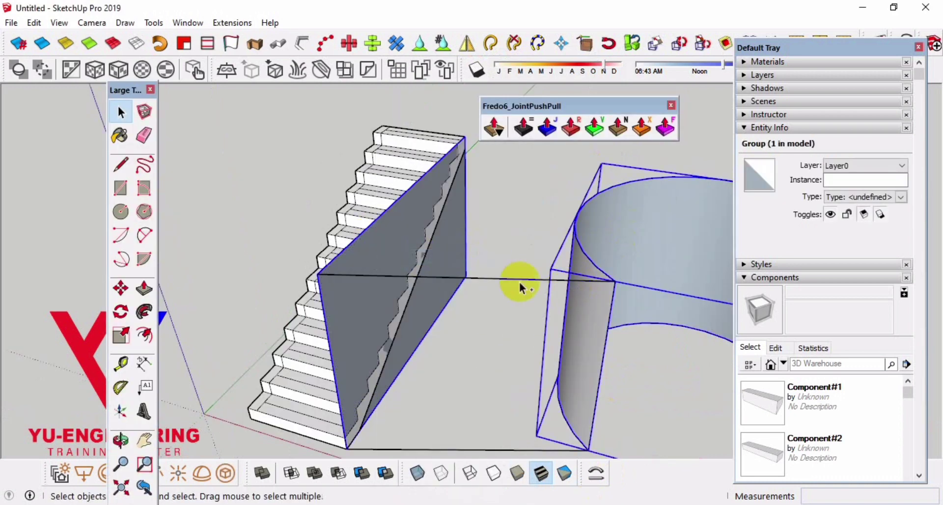
ctrl+click(520, 282)
right_click(519, 280)
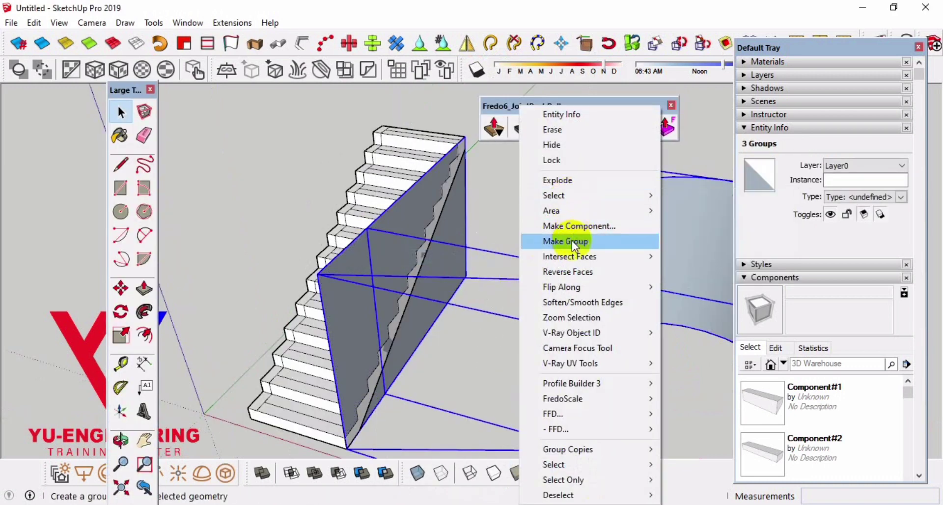
click(572, 240)
Select the stair group together with the new guide group
middle_drag(572, 240, 578, 214)
click(543, 206)
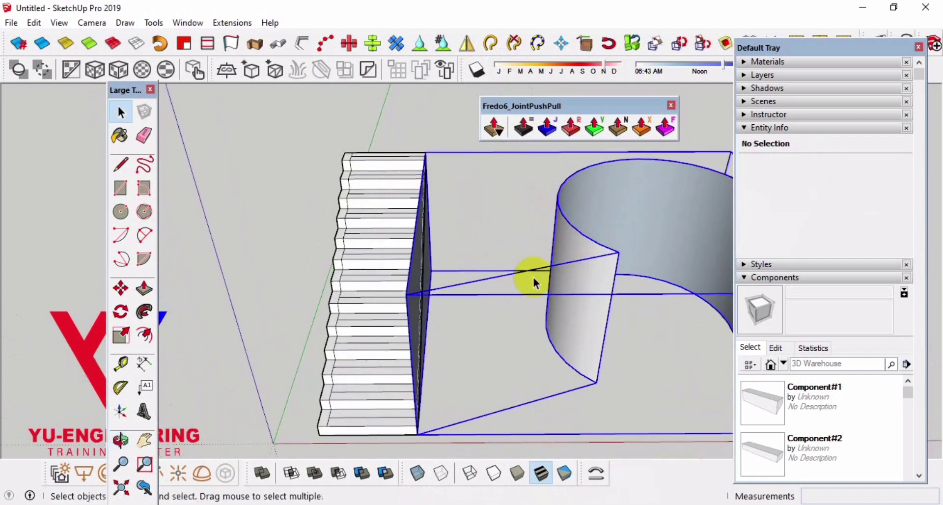
click(535, 284)
mouse_move(535, 284)
middle_down()
mouse_move(475, 246)
mouse_move(372, 217)
mouse_move(384, 218)
middle_up()
middle_drag(644, 245, 526, 209)
mouse_move(437, 428)
middle_down()
mouse_move(458, 348)
mouse_move(610, 406)
middle_up()
click(333, 289)
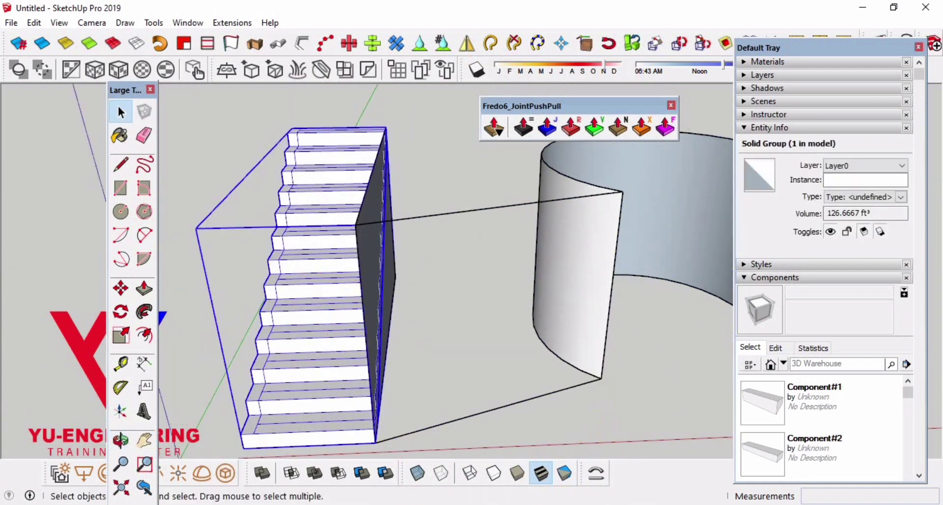
middle_drag(547, 367, 384, 375)
ctrl+click(384, 374)
mouse_move(442, 383)
middle_down()
mouse_move(314, 370)
mouse_move(487, 392)
mouse_move(226, 100)
middle_up()
Bend the straight stairs along the curved guide with Extensions > Flowify
click(227, 25)
mouse_move(245, 89)
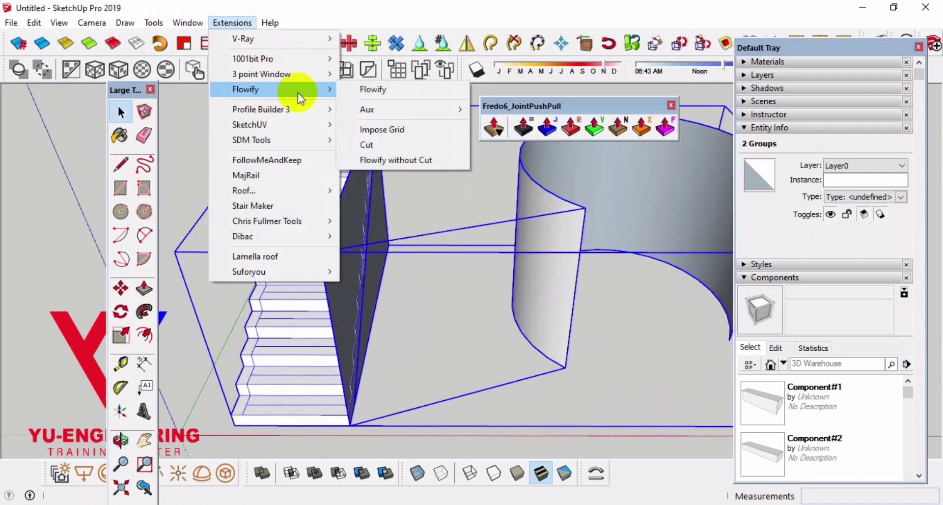
click(388, 93)
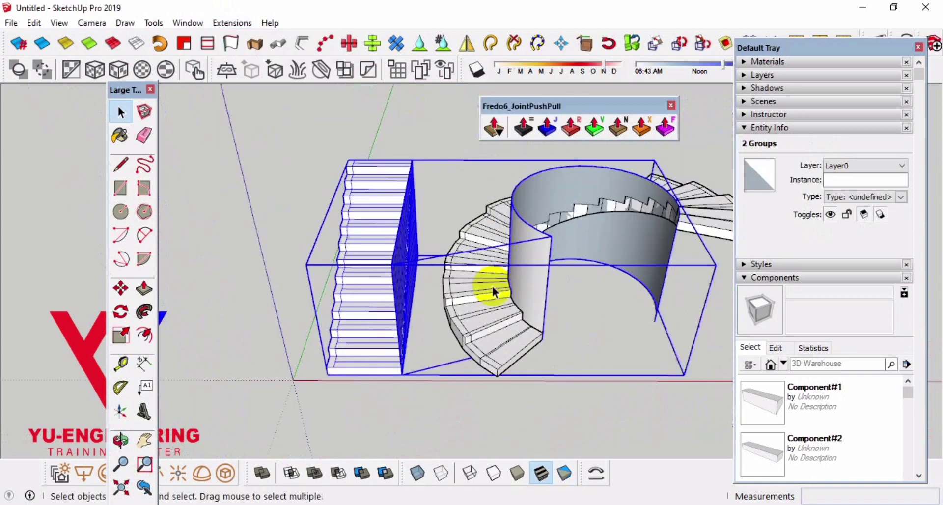
mouse_move(490, 288)
middle_down()
mouse_move(421, 316)
mouse_move(326, 309)
mouse_move(576, 241)
middle_up()
Hide the original straight stairs and curved wall guide, leaving only the spiral stair
right_click(576, 241)
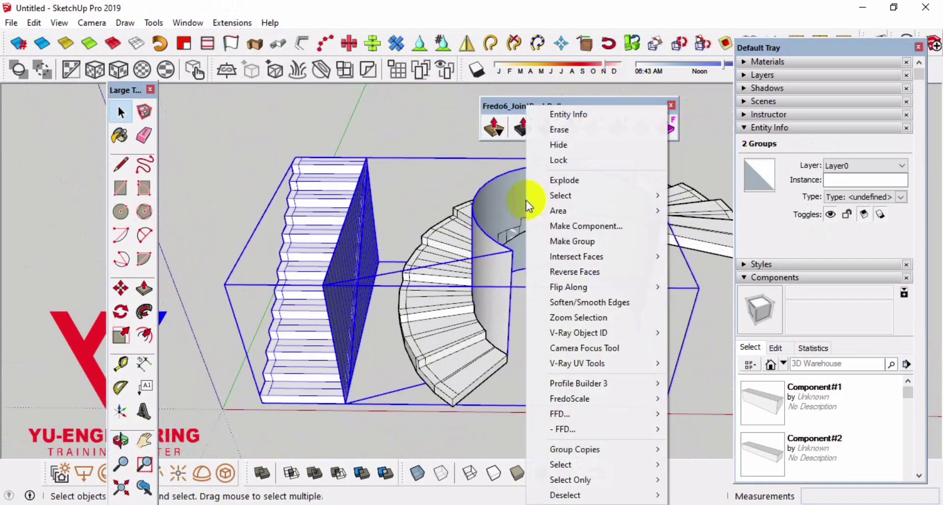
click(564, 143)
middle_drag(569, 206, 576, 241)
click(627, 215)
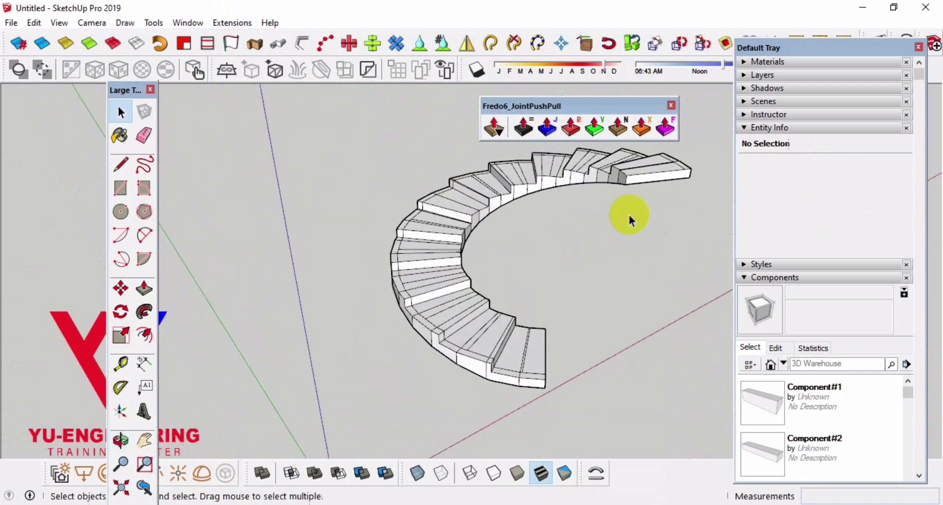
middle_drag(627, 214, 524, 241)
drag(553, 110, 373, 91)
mouse_move(442, 172)
middle_down()
mouse_move(599, 242)
mouse_move(658, 256)
mouse_move(618, 387)
mouse_move(421, 446)
mouse_move(528, 371)
mouse_move(539, 311)
mouse_move(716, 339)
mouse_move(684, 368)
mouse_move(438, 264)
mouse_move(435, 329)
mouse_move(442, 171)
mouse_move(526, 157)
mouse_move(446, 372)
mouse_move(419, 267)
mouse_move(627, 435)
mouse_move(413, 231)
mouse_move(568, 297)
mouse_move(543, 258)
mouse_move(620, 314)
middle_up()
Open the spiral stair group for editing
click(621, 314)
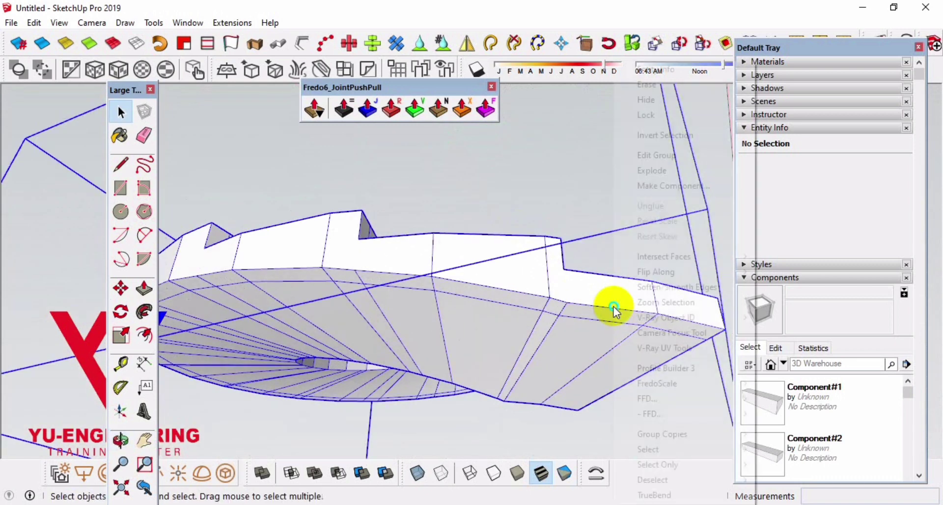
right_click(614, 312)
click(655, 157)
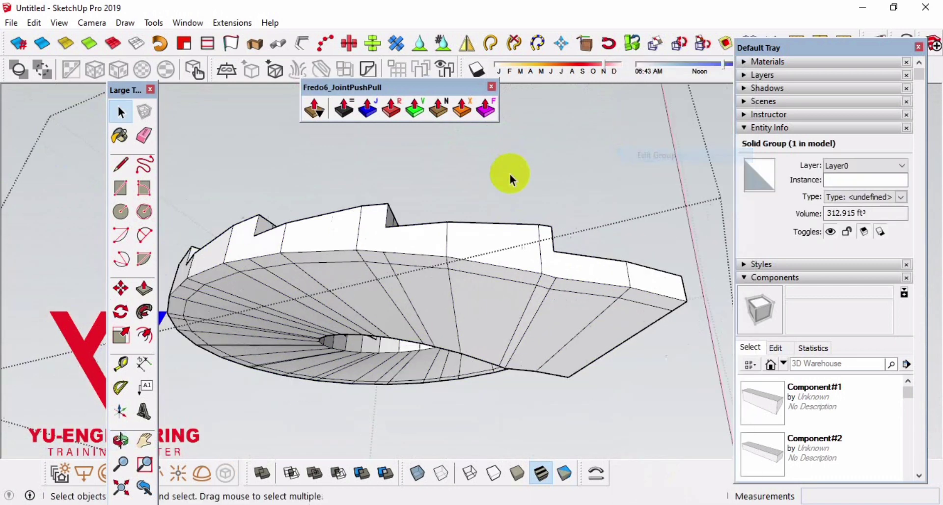
scroll(661, 292, up, 3)
scroll(614, 304, up, 2)
Ctrl-select the first stretch of underside edges along the stair's outer arc
click(601, 303)
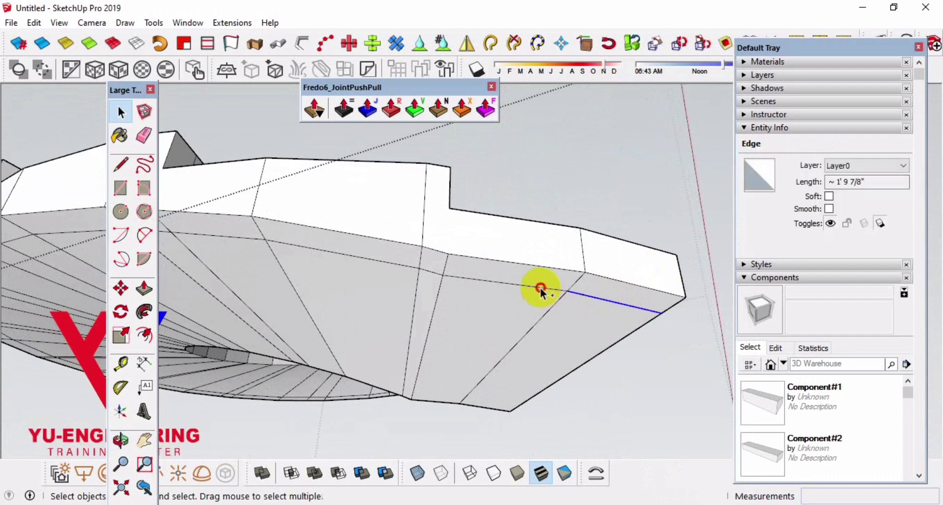
scroll(434, 279, up, 2)
ctrl+click(385, 255)
scroll(384, 256, down, 3)
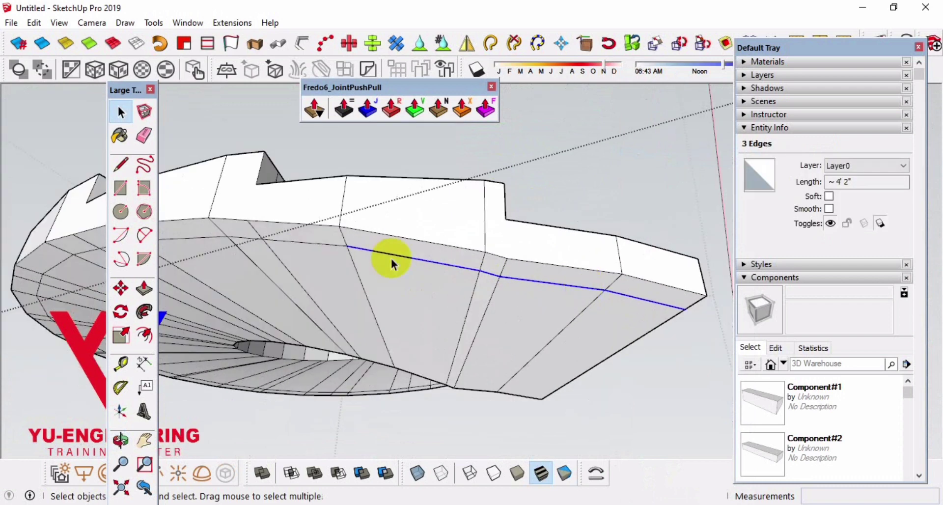
scroll(331, 242, up, 3)
ctrl+click(329, 242)
scroll(355, 251, up, 2)
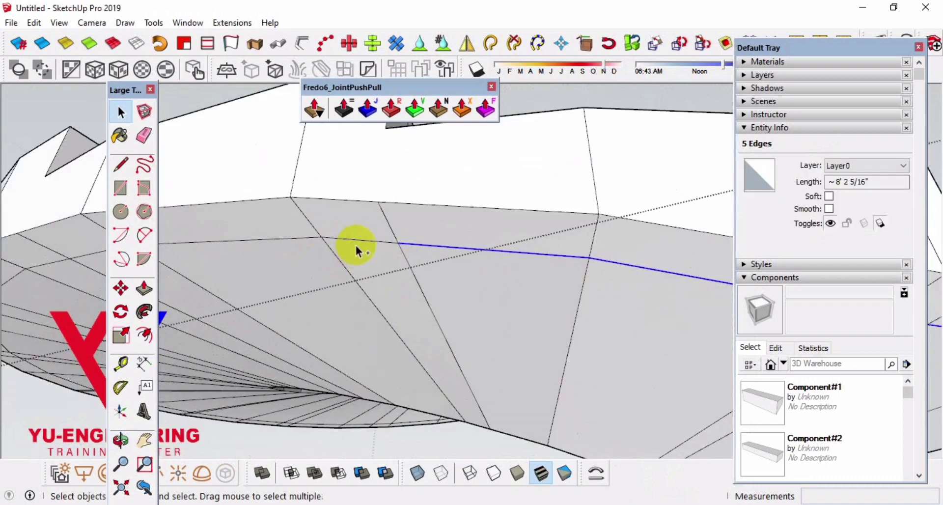
ctrl+click(359, 242)
ctrl+click(301, 239)
scroll(487, 259, down, 3)
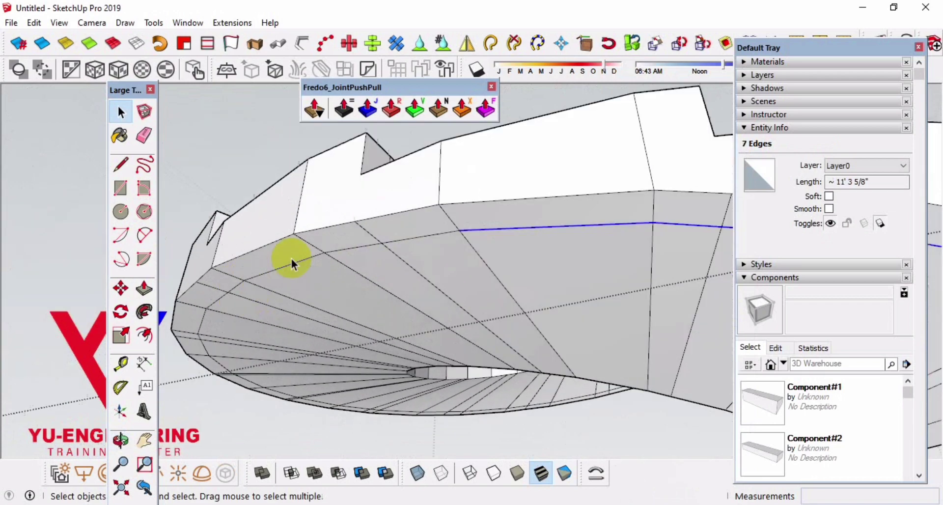
scroll(415, 245, up, 3)
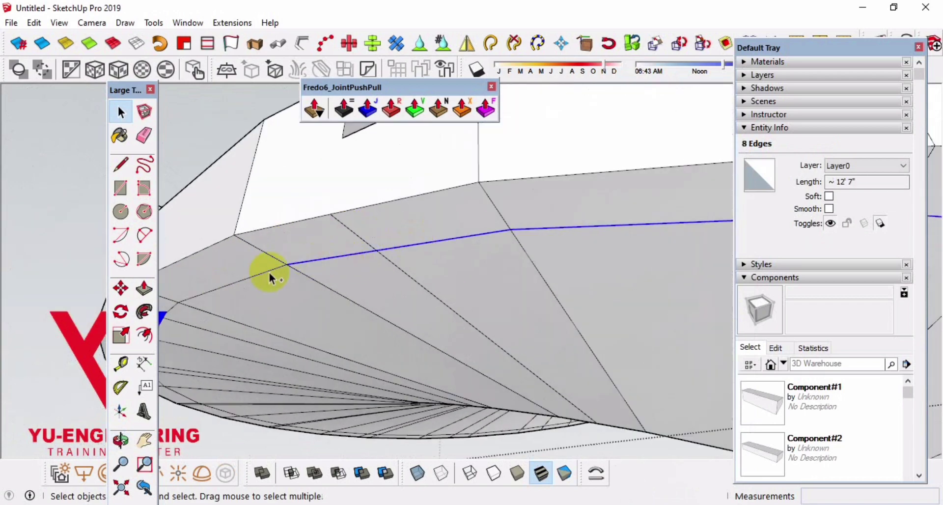
ctrl+click(370, 276)
scroll(369, 295, down, 3)
scroll(456, 173, up, 3)
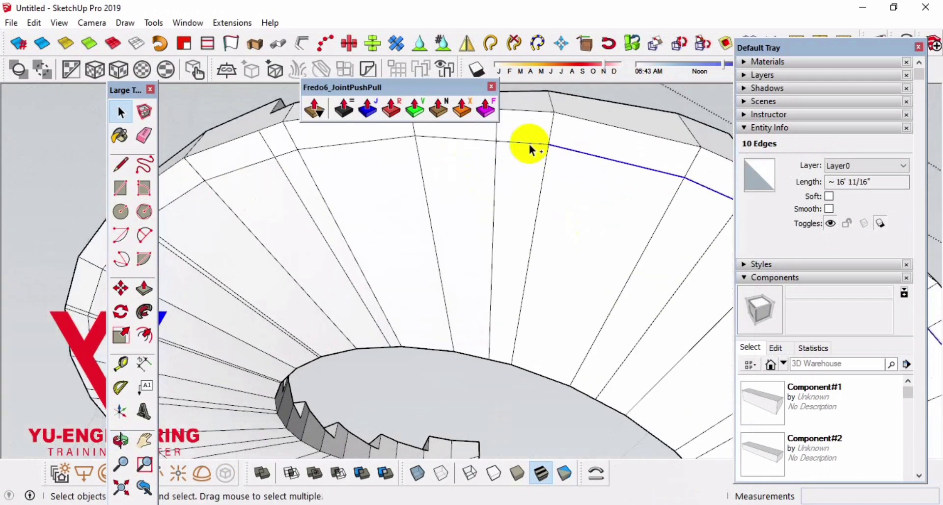
ctrl+click(523, 195)
scroll(461, 194, down, 3)
scroll(406, 182, up, 3)
ctrl+click(375, 189)
scroll(422, 196, down, 3)
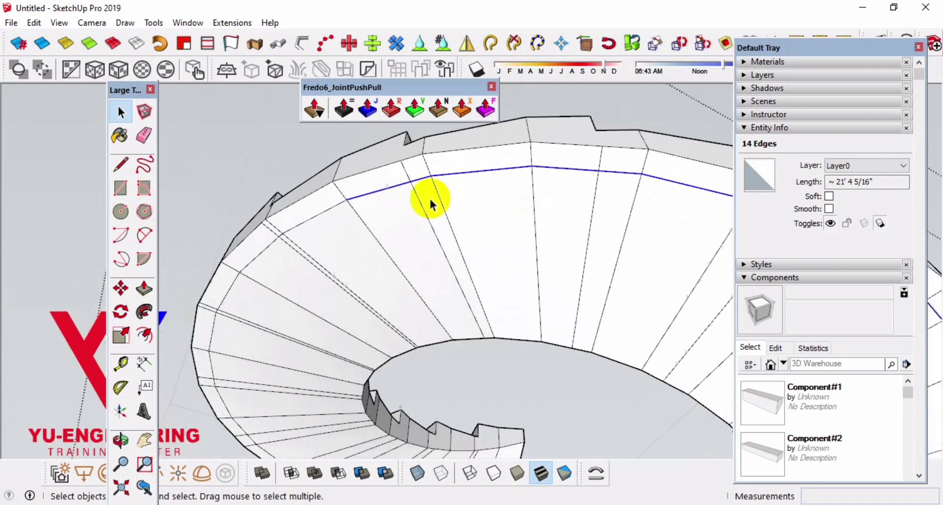
scroll(330, 210, up, 3)
ctrl+click(330, 211)
scroll(436, 216, down, 3)
ctrl+click(350, 227)
Add further outer-arc edges to the selection, dropping a stray face along the way
scroll(350, 227, up, 2)
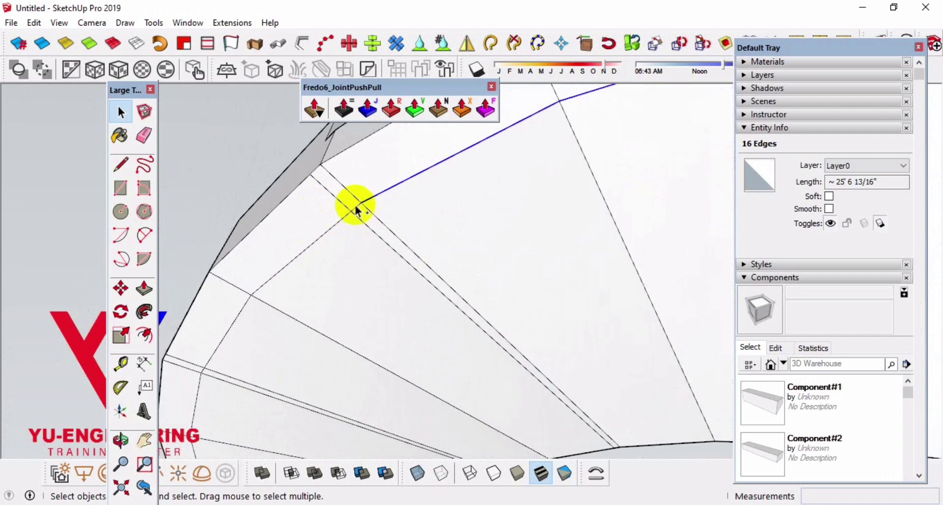
ctrl+click(332, 231)
scroll(344, 260, down, 3)
scroll(281, 273, up, 3)
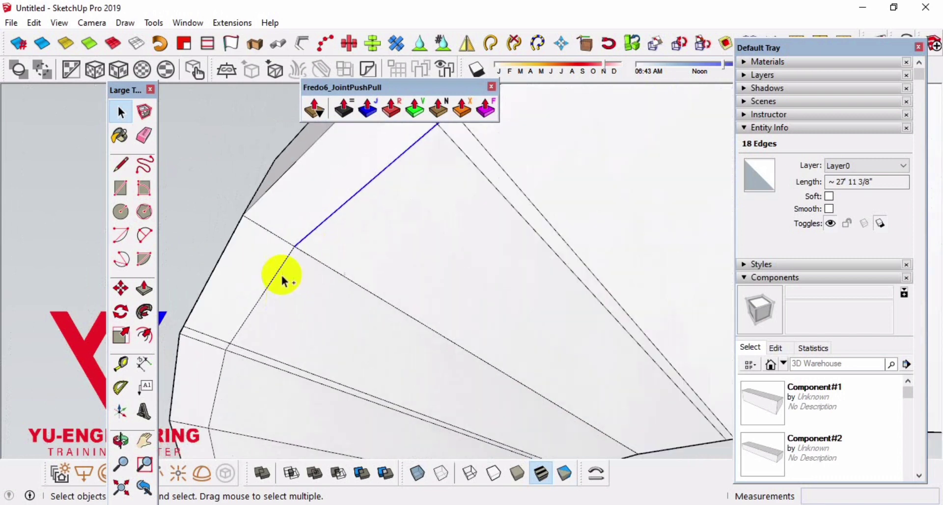
scroll(275, 267, up, 1)
scroll(351, 258, up, 1)
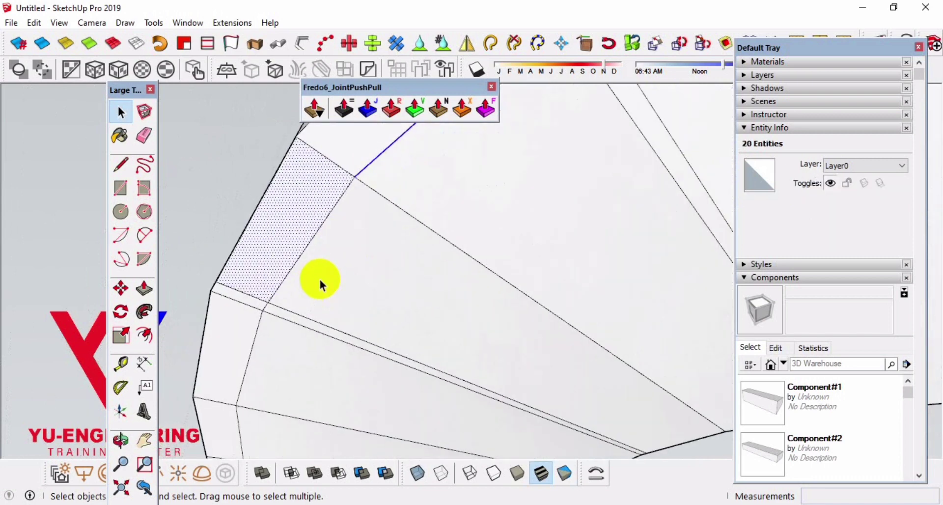
ctrl+click(299, 205)
scroll(298, 205, up, 1)
shift+click(318, 230)
scroll(263, 318, up, 1)
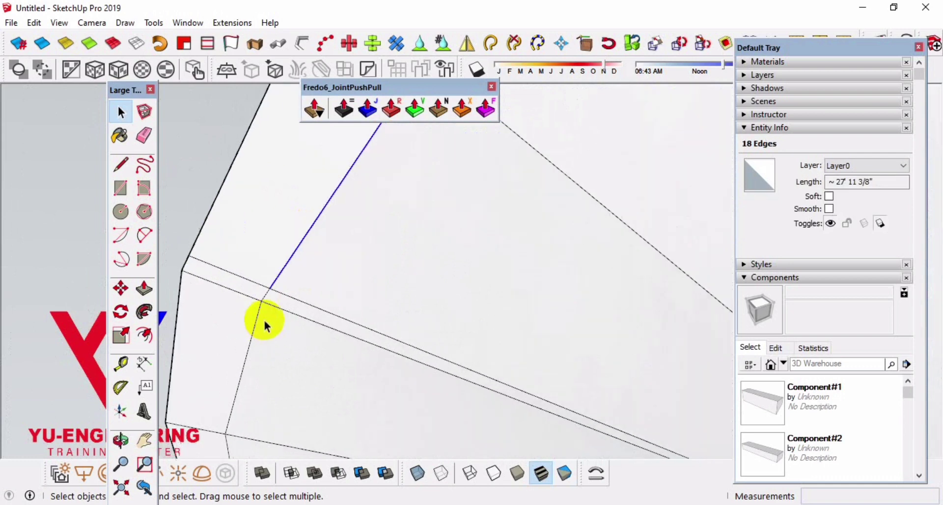
scroll(263, 289, up, 1)
middle_drag(364, 237, 300, 322)
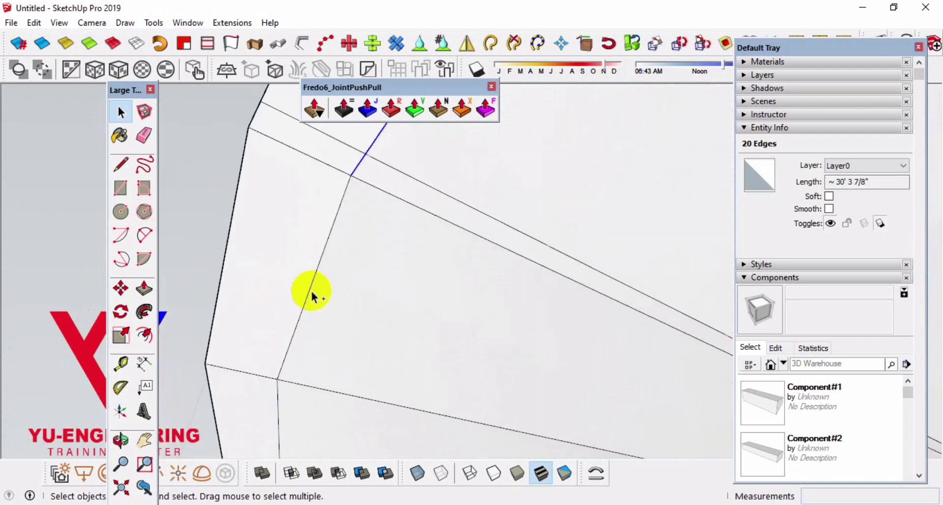
ctrl+click(311, 294)
scroll(281, 375, up, 1)
scroll(295, 354, up, 1)
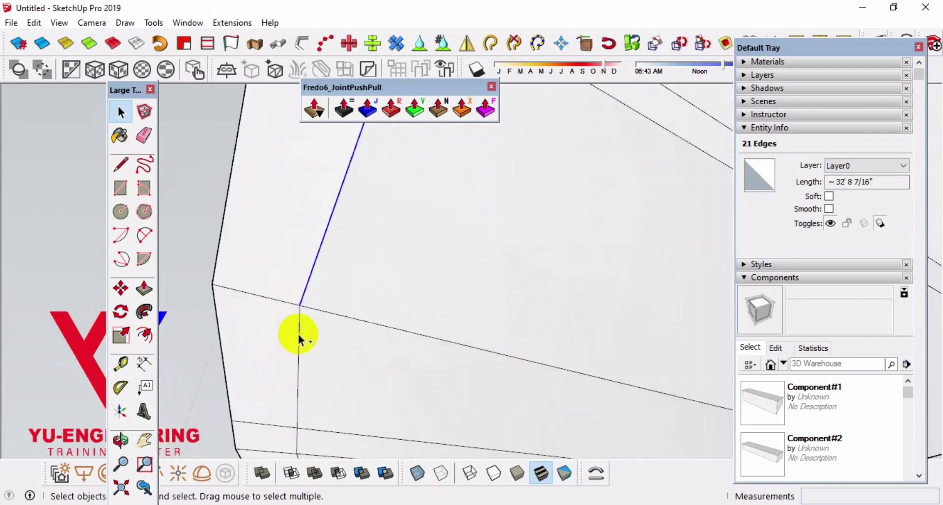
ctrl+click(299, 339)
scroll(312, 259, down, 2)
scroll(312, 267, down, 3)
Extend the edge selection to the arc's far end, removing another stray face
mouse_move(311, 267)
middle_down()
mouse_move(364, 393)
mouse_move(475, 376)
mouse_move(632, 389)
mouse_move(648, 265)
mouse_move(617, 332)
middle_up()
scroll(549, 318, up, 2)
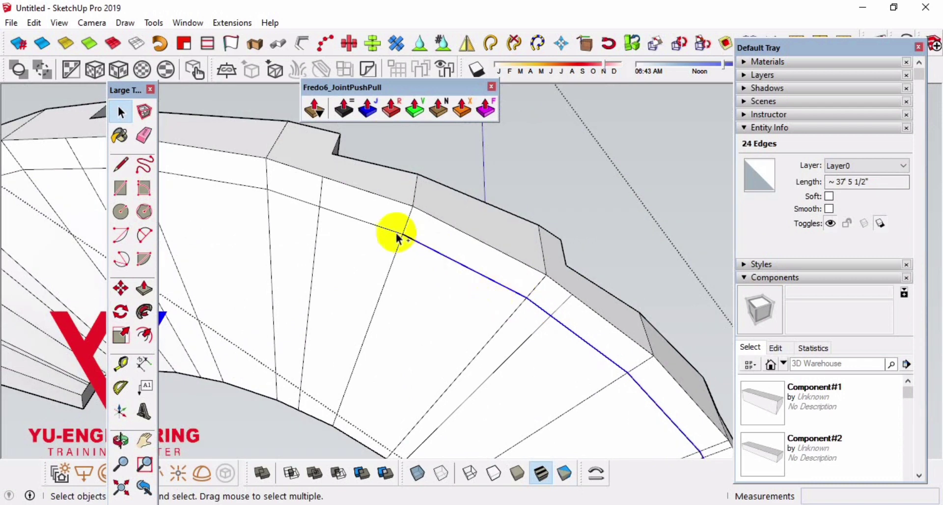
mouse_move(663, 206)
middle_down()
mouse_move(606, 295)
mouse_move(474, 269)
middle_up()
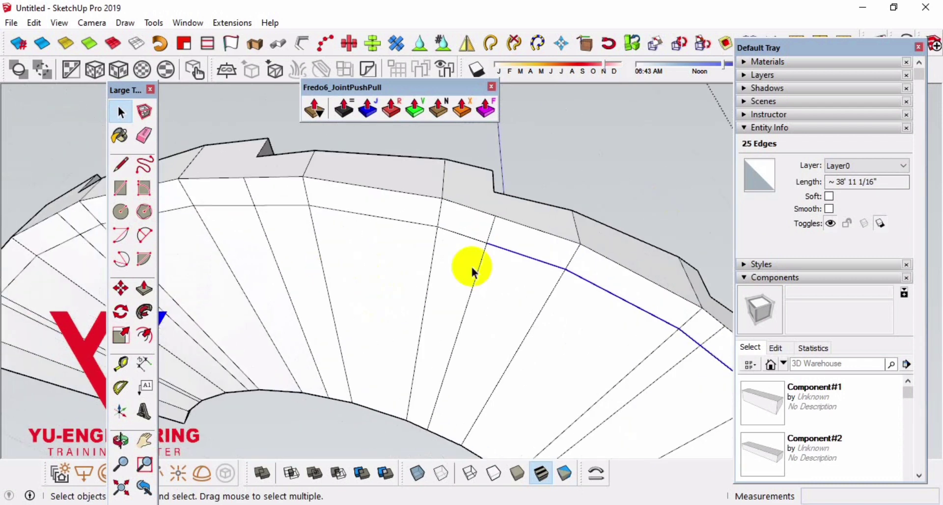
scroll(463, 231, up, 2)
ctrl+click(433, 233)
scroll(424, 216, up, 1)
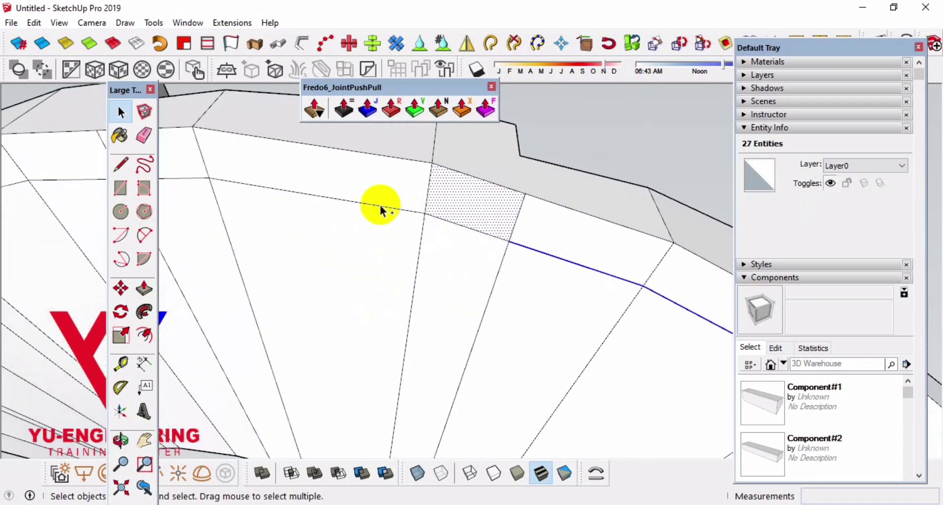
shift+click(465, 202)
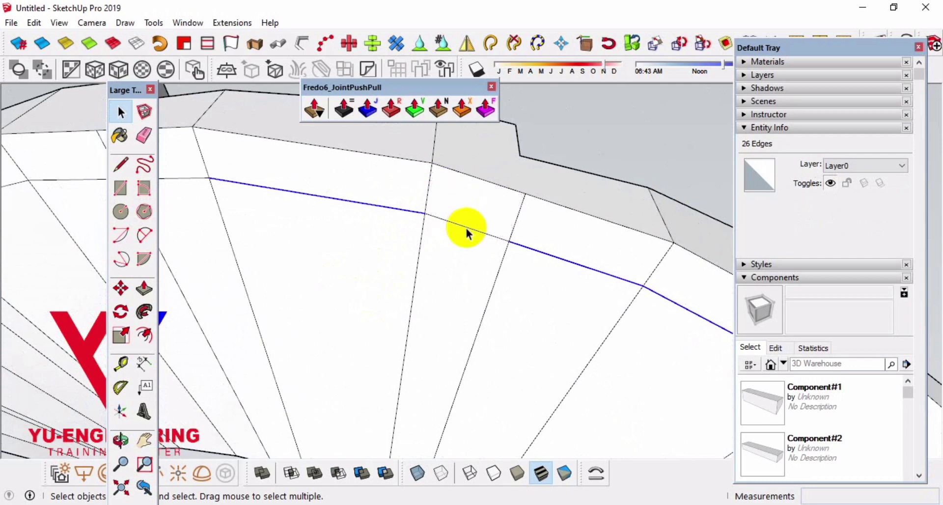
scroll(539, 231, down, 3)
mouse_move(494, 285)
middle_down()
mouse_move(499, 231)
mouse_move(505, 235)
middle_up()
scroll(491, 222, up, 3)
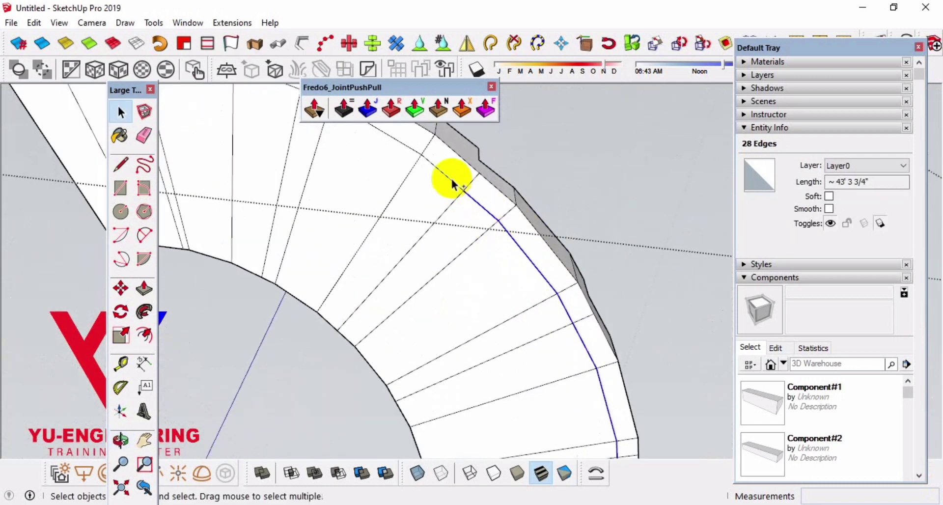
scroll(462, 216, down, 2)
scroll(442, 206, up, 2)
ctrl+click(426, 195)
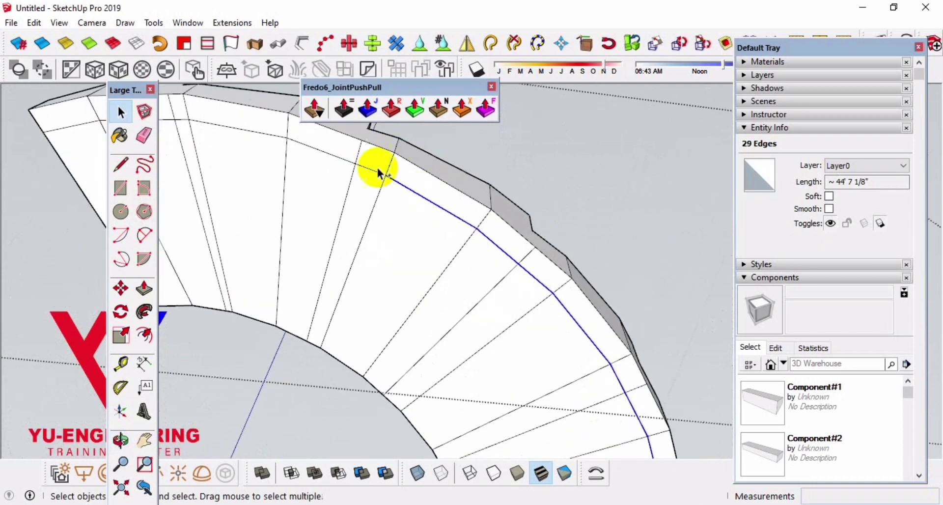
ctrl+click(338, 155)
scroll(304, 175, down, 1)
ctrl+click(324, 159)
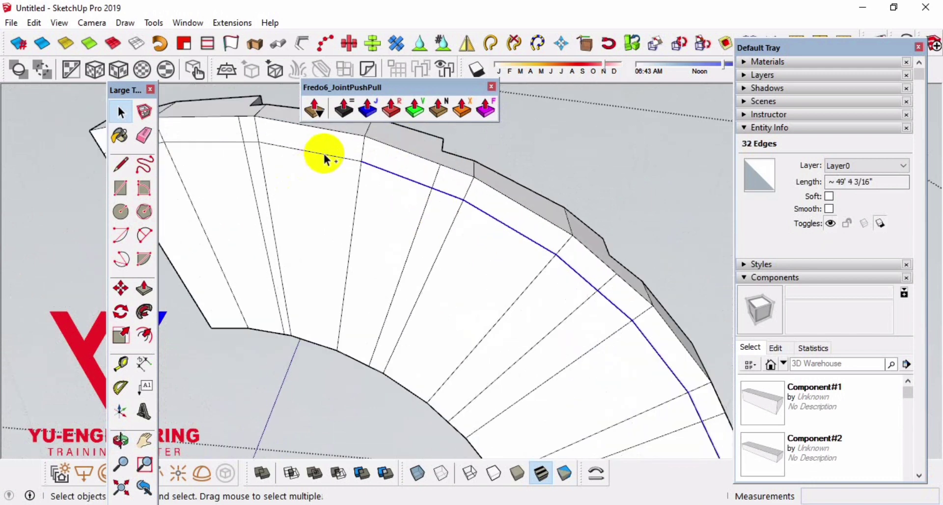
scroll(260, 154, up, 1)
ctrl+click(253, 149)
scroll(256, 157, down, 1)
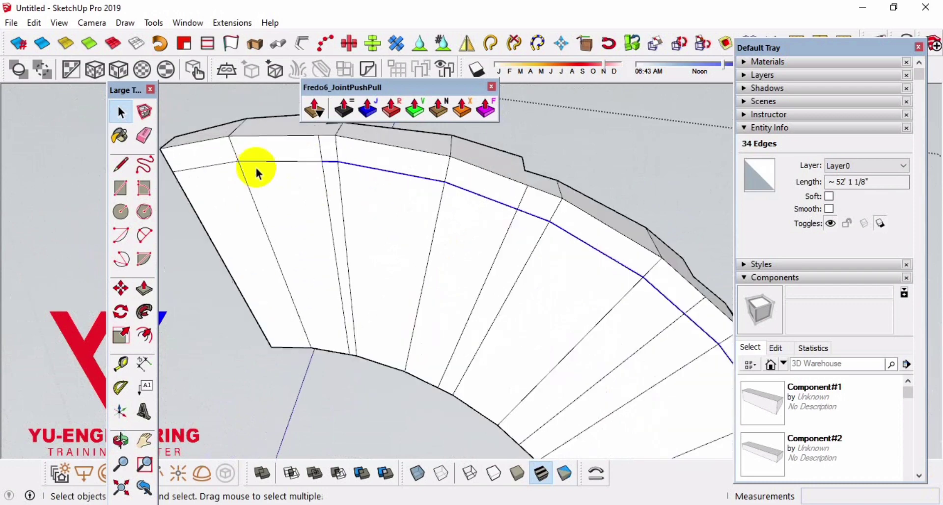
ctrl+click(265, 159)
ctrl+click(221, 170)
ctrl+click(216, 167)
scroll(215, 164, down, 2)
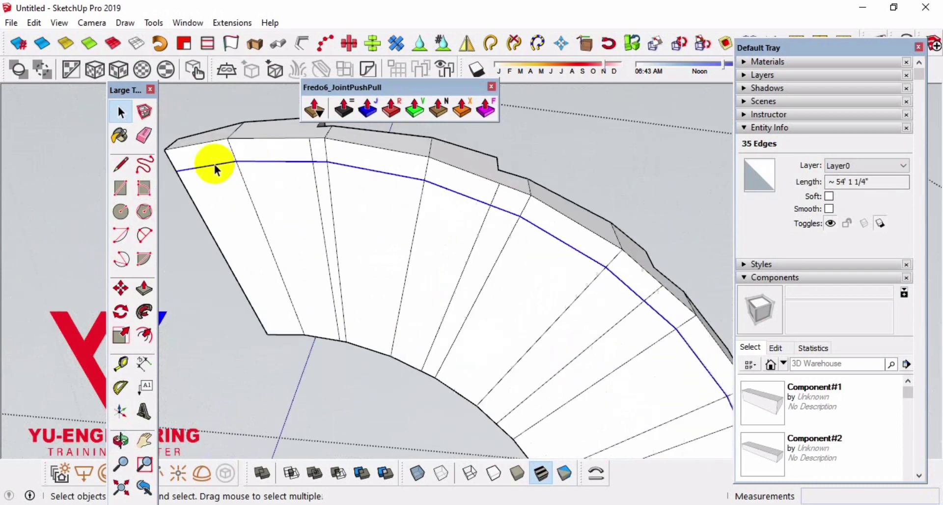
mouse_move(215, 164)
middle_down()
mouse_move(589, 190)
mouse_move(478, 268)
middle_up()
Copy the selected arc curve 3'6" straight up the blue axis
mouse_move(546, 284)
middle_down()
mouse_move(488, 393)
mouse_move(496, 330)
mouse_move(442, 338)
middle_up()
middle_drag(125, 344, 330, 137)
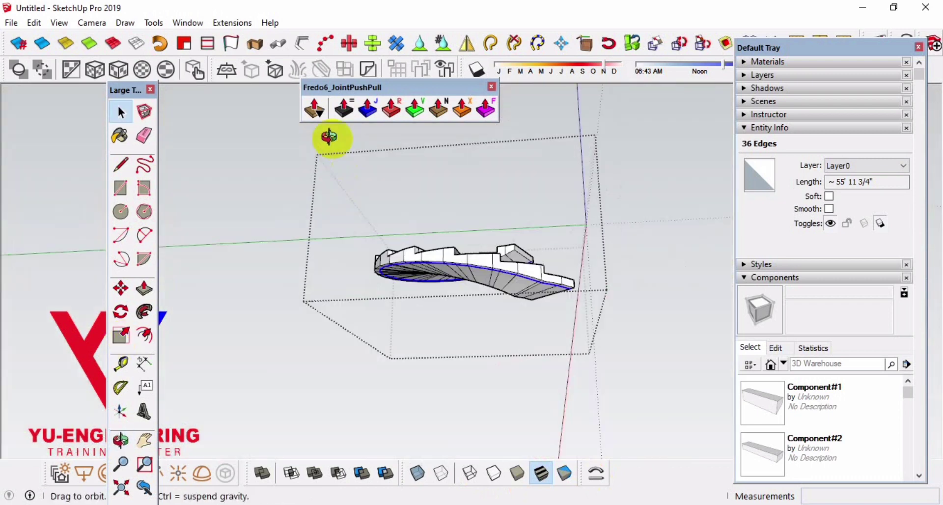
key(space)
scroll(579, 301, up, 3)
scroll(596, 273, up, 2)
middle_drag(595, 273, 283, 385)
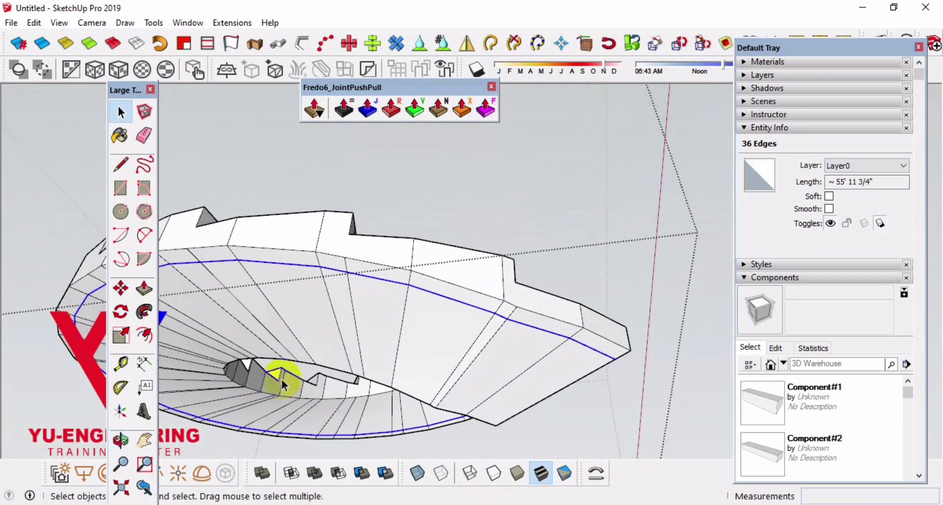
click(121, 286)
key(ctrl)
click(615, 364)
middle_drag(621, 343, 564, 399)
middle_drag(621, 280, 607, 318)
scroll(608, 314, up, 2)
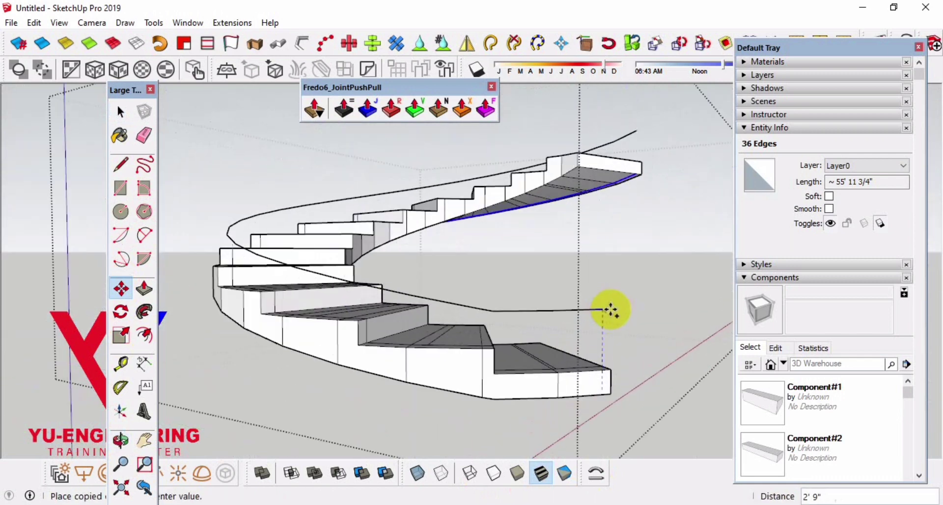
scroll(606, 319, up, 2)
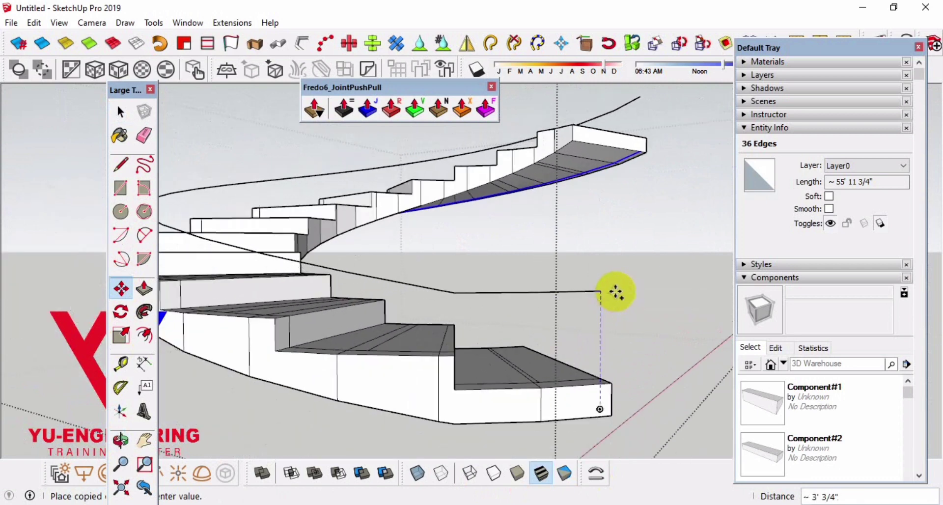
text(3'6)
key(Return)
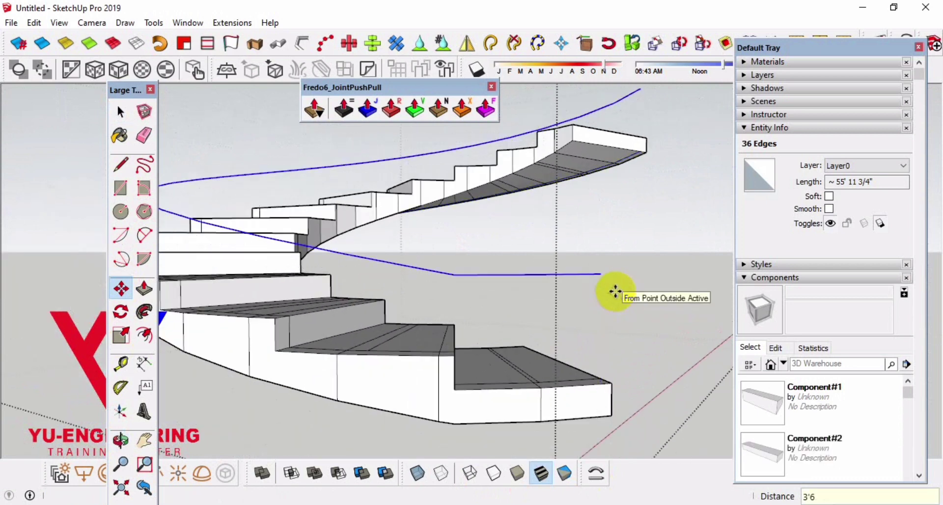
scroll(602, 276, up, 2)
Copy the raised curve again, 3 higher along the blue axis, then clear the selection
click(601, 274)
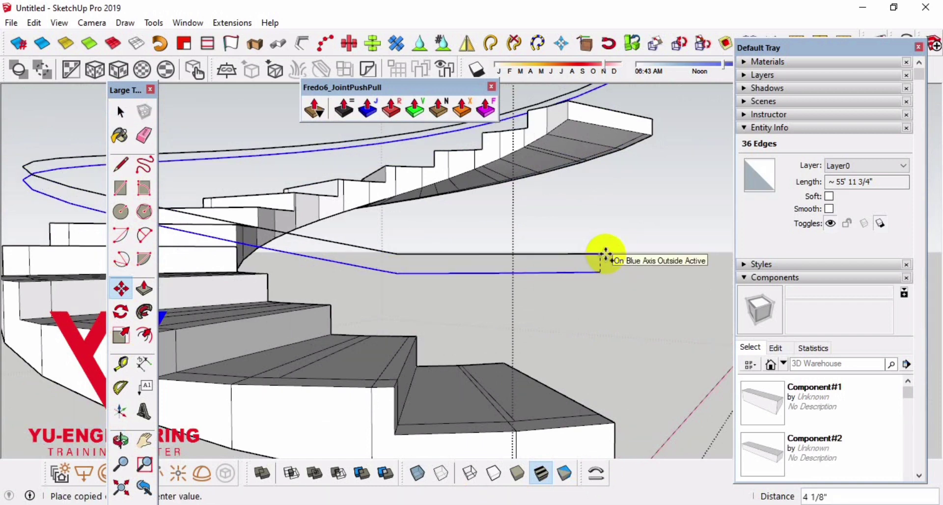
key(Return)
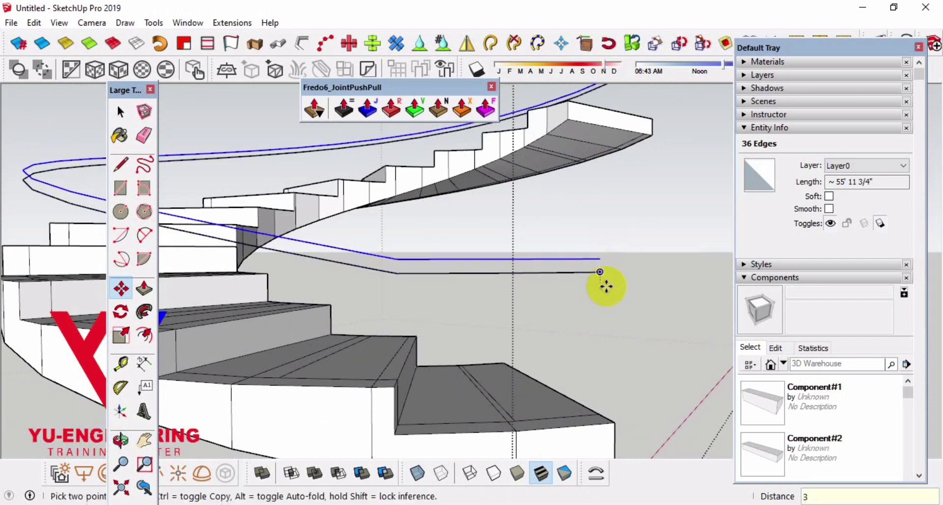
scroll(604, 281, down, 3)
mouse_move(536, 298)
middle_down()
mouse_move(587, 335)
mouse_move(536, 385)
mouse_move(625, 309)
mouse_move(658, 315)
mouse_move(524, 371)
mouse_move(419, 399)
middle_up()
key(o)
scroll(423, 393, down, 3)
scroll(382, 402, up, 5)
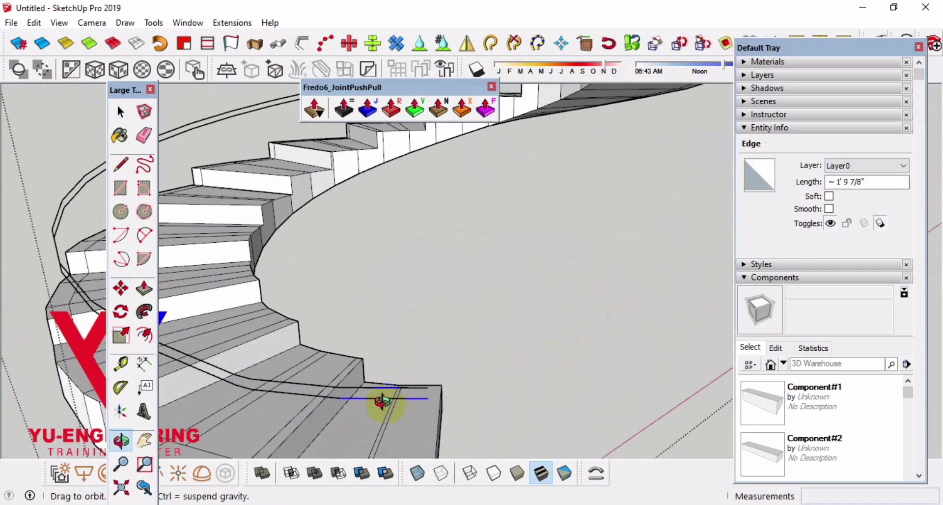
click(391, 399)
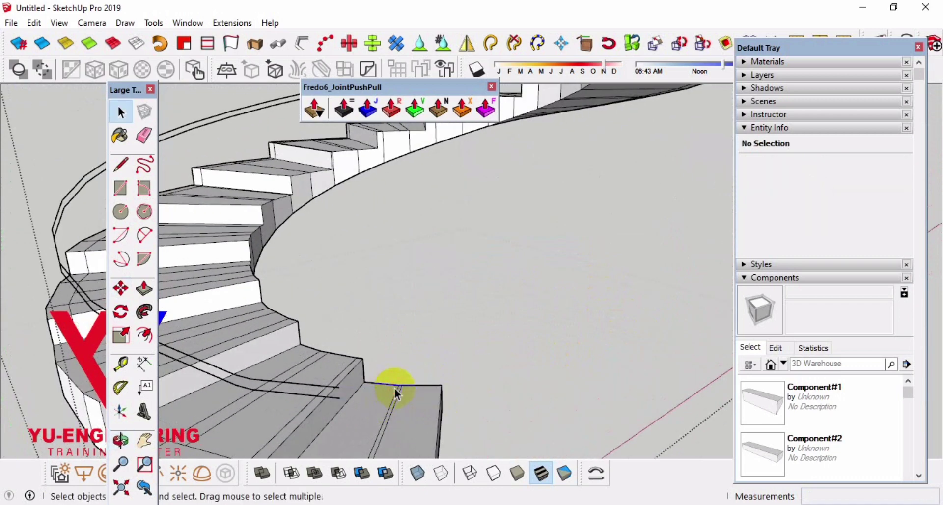
Deselect the stair group and pick the upper copied rail curve above the steps
scroll(396, 393, down, 5)
mouse_move(396, 393)
middle_down()
mouse_move(315, 442)
mouse_move(543, 236)
mouse_move(465, 210)
mouse_move(398, 264)
mouse_move(463, 279)
mouse_move(572, 216)
mouse_move(459, 331)
mouse_move(359, 336)
mouse_move(395, 332)
mouse_move(570, 414)
mouse_move(538, 370)
mouse_move(571, 384)
middle_up()
scroll(331, 305, up, 3)
scroll(295, 280, up, 3)
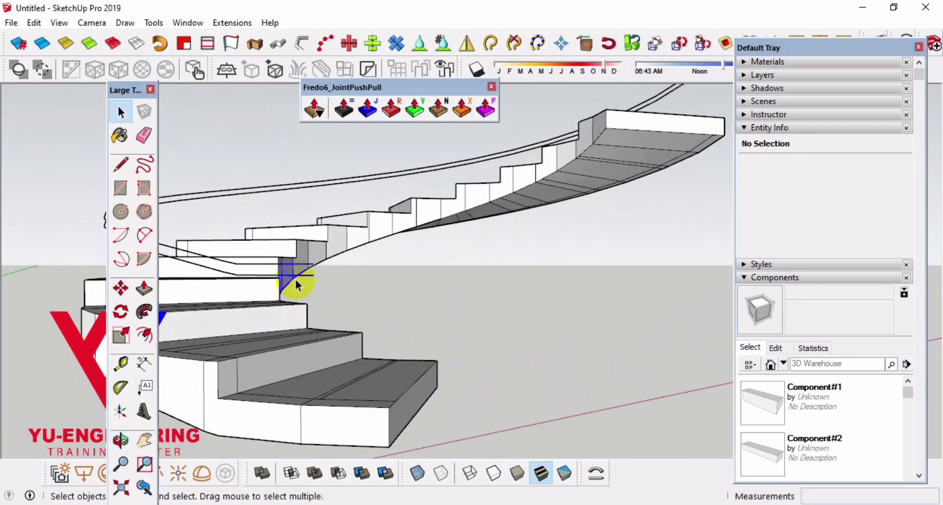
click(299, 285)
mouse_move(883, 385)
middle_down()
mouse_move(613, 290)
mouse_move(597, 313)
middle_up()
click(547, 355)
mouse_move(547, 355)
middle_down()
mouse_move(694, 336)
mouse_move(670, 259)
mouse_move(548, 312)
middle_up()
scroll(458, 337, up, 2)
scroll(442, 330, up, 3)
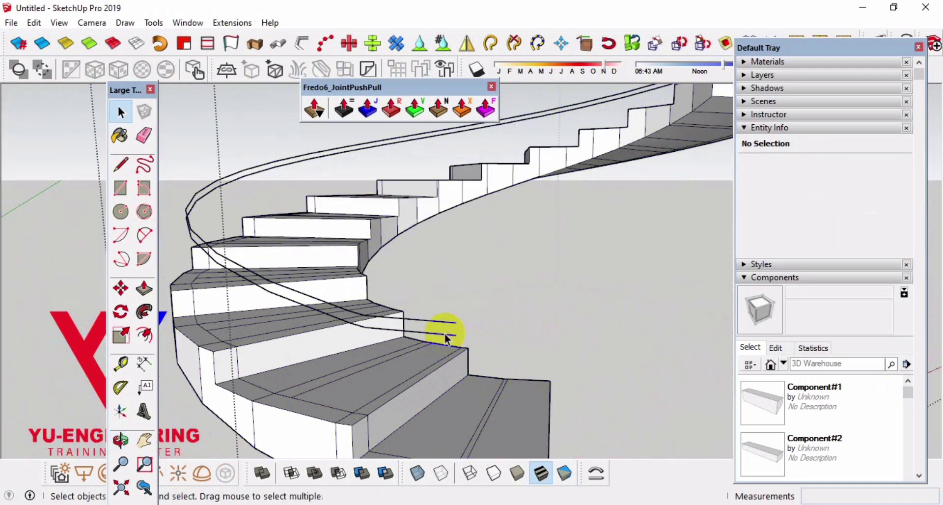
click(435, 337)
mouse_move(436, 339)
middle_down()
mouse_move(421, 326)
mouse_move(405, 352)
middle_up()
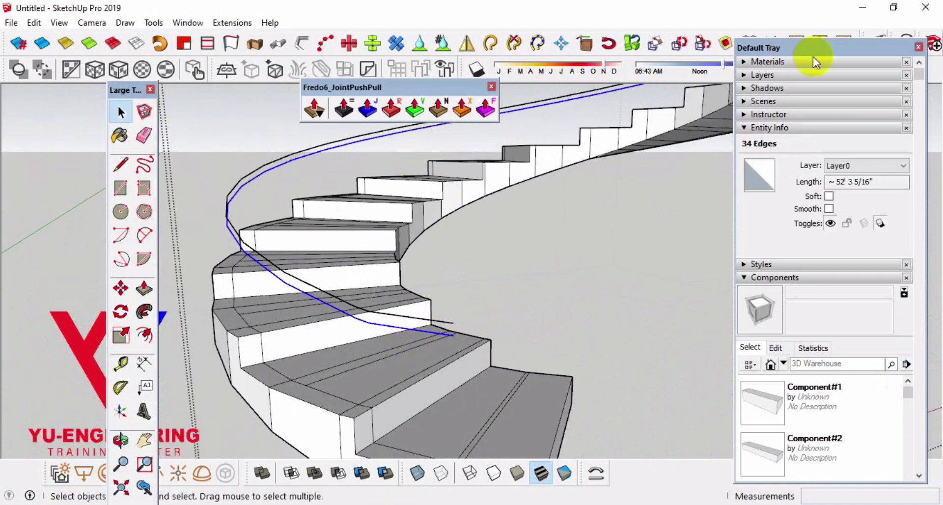
Move the Default Tray and JointPushPull toolbar aside and try Joint Push Pull
drag(801, 53, 814, 91)
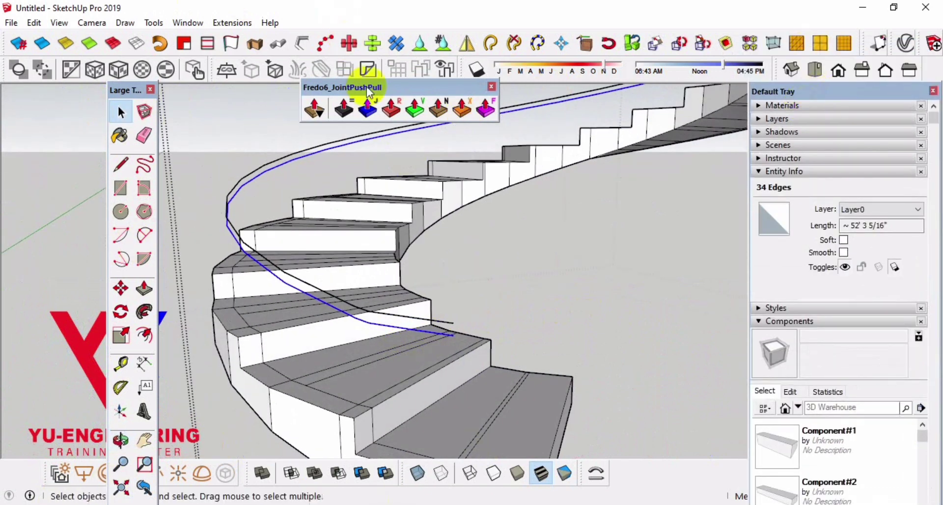
mouse_move(367, 87)
mouse_down()
mouse_move(479, 137)
mouse_move(534, 136)
mouse_up()
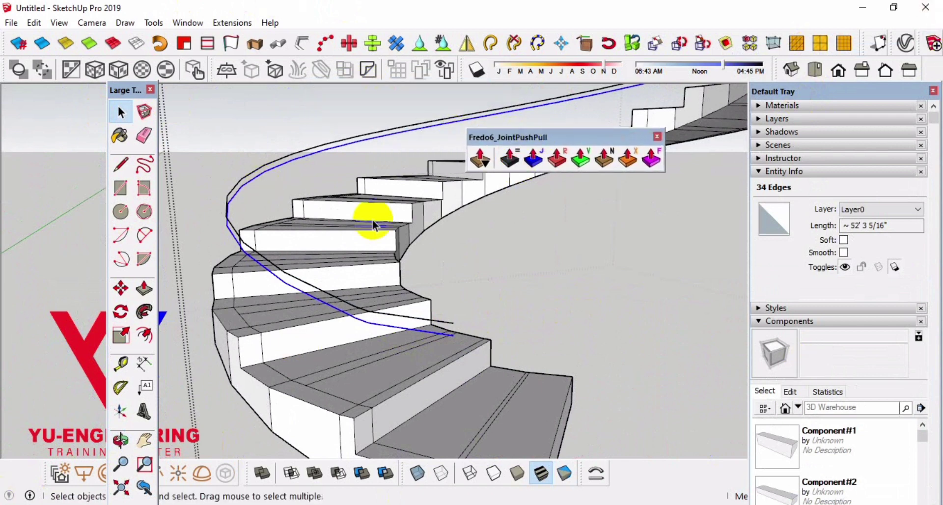
click(539, 167)
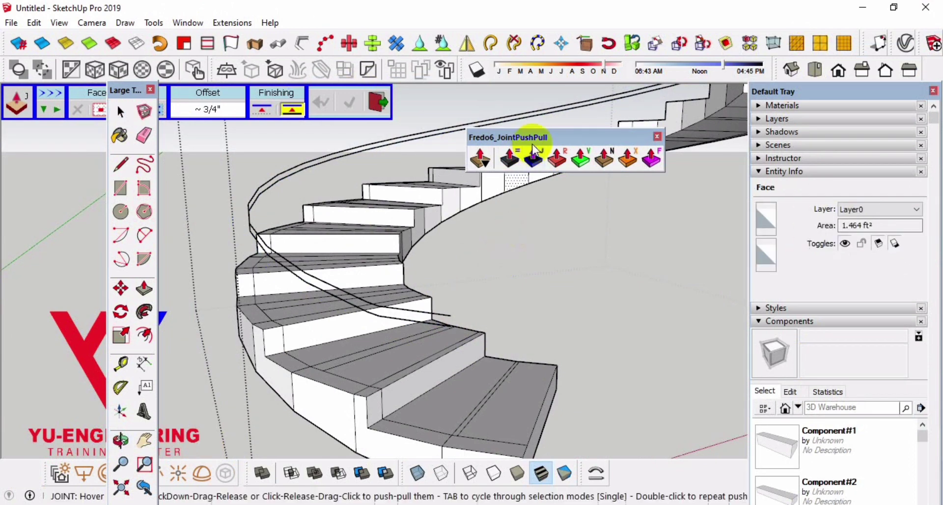
scroll(428, 322, up, 2)
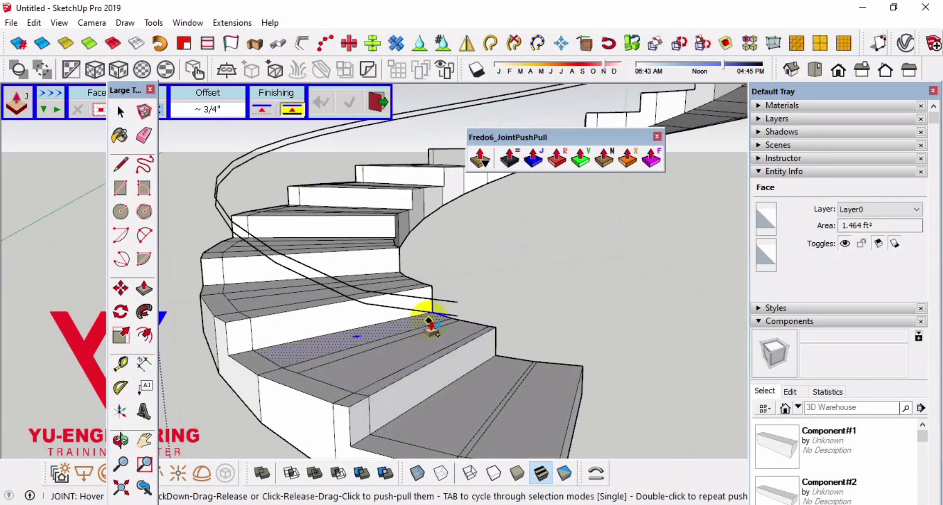
middle_drag(457, 314, 515, 280)
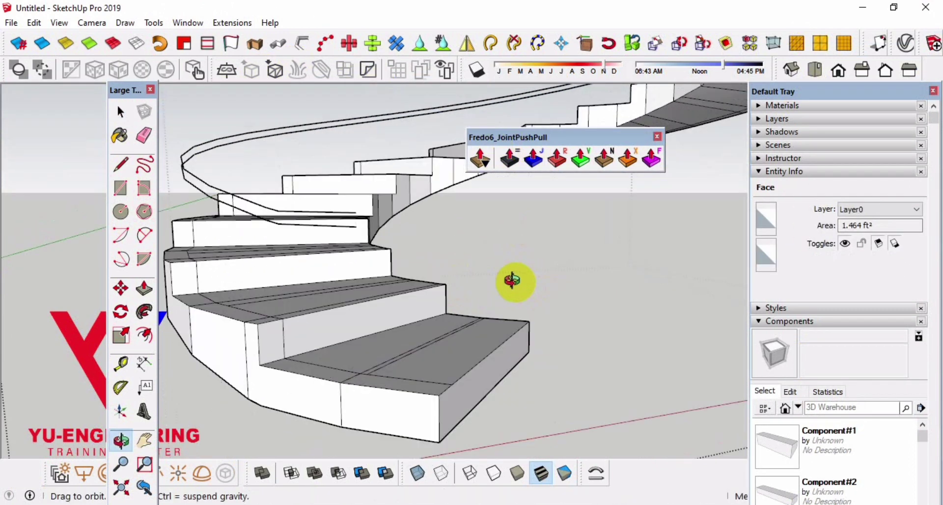
mouse_move(332, 253)
middle_down()
mouse_move(421, 273)
mouse_move(347, 279)
middle_up()
Reselect the copied rail curve and undock the JHS PowerBar toolbar
key(space)
scroll(364, 306, up, 2)
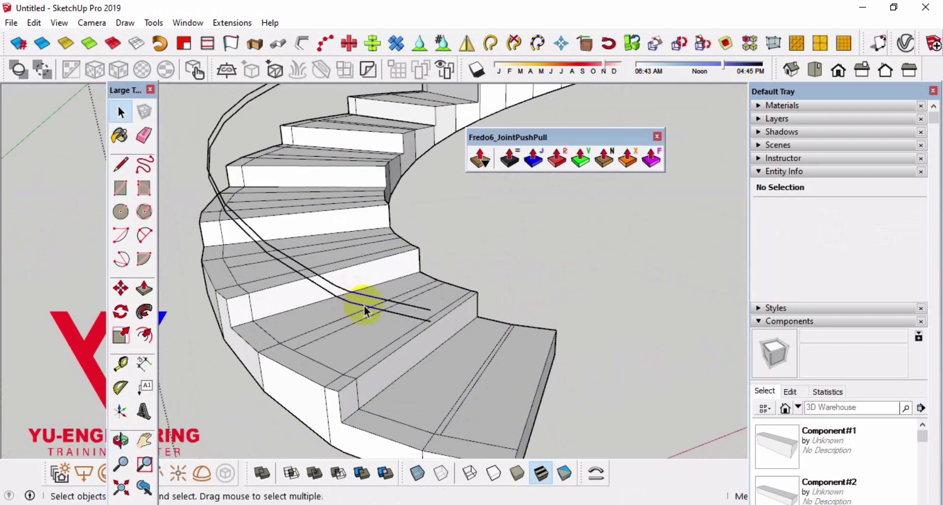
scroll(364, 306, up, 2)
click(364, 305)
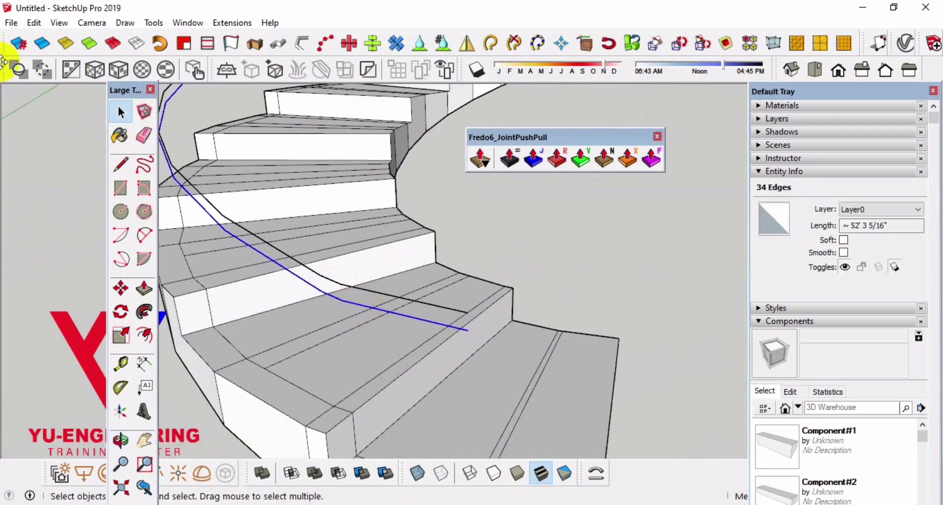
drag(4, 46, 599, 202)
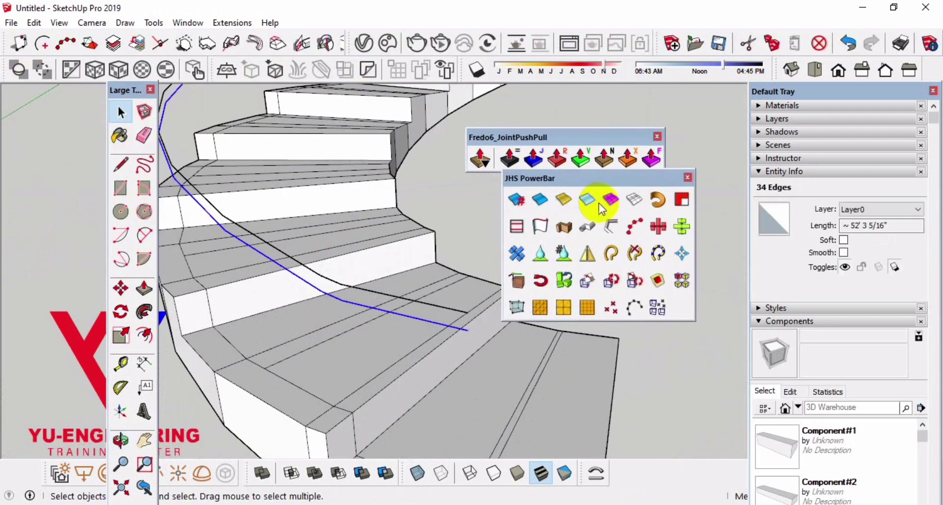
Extrude the rail curve down to the steps with JHS Extrude Lines, forming a curved balustrade panel
click(541, 226)
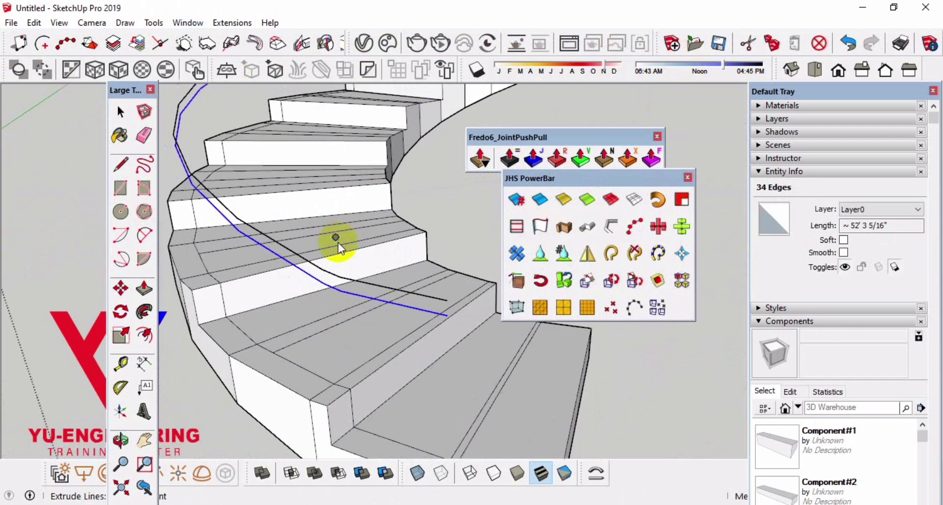
middle_drag(338, 243, 410, 293)
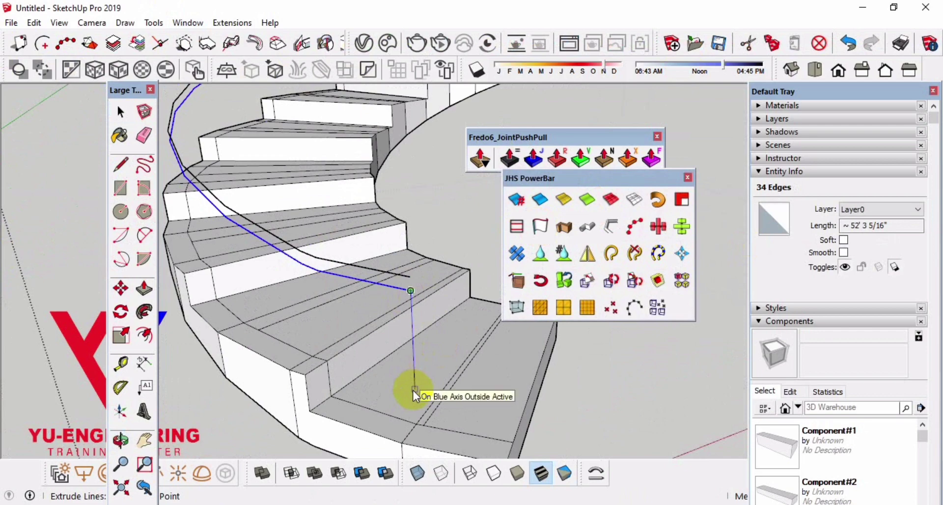
middle_drag(414, 388, 427, 343)
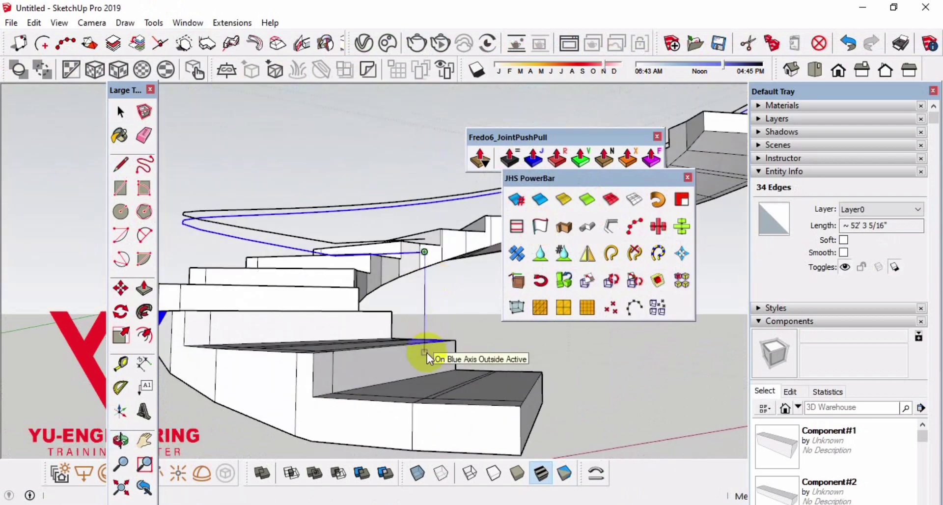
click(426, 343)
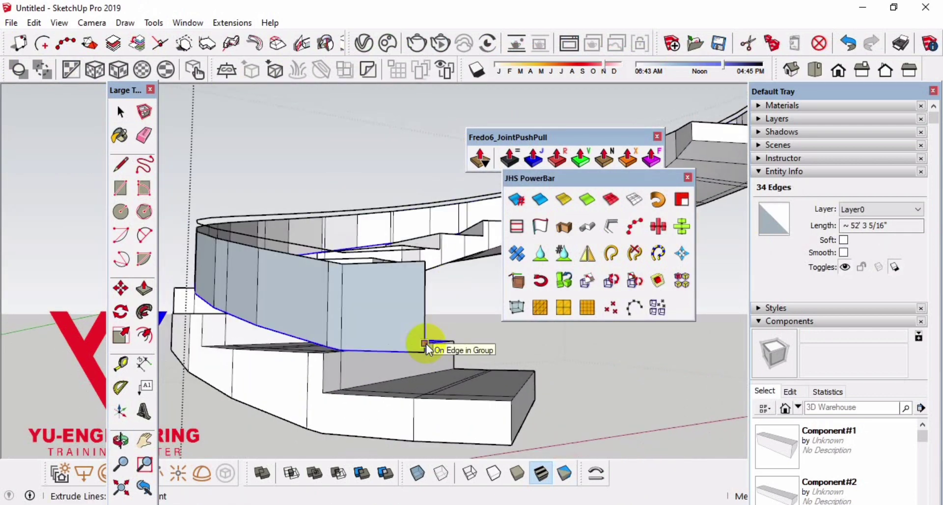
mouse_move(426, 344)
middle_down()
mouse_move(105, 377)
mouse_move(379, 311)
mouse_move(382, 292)
middle_up()
key(space)
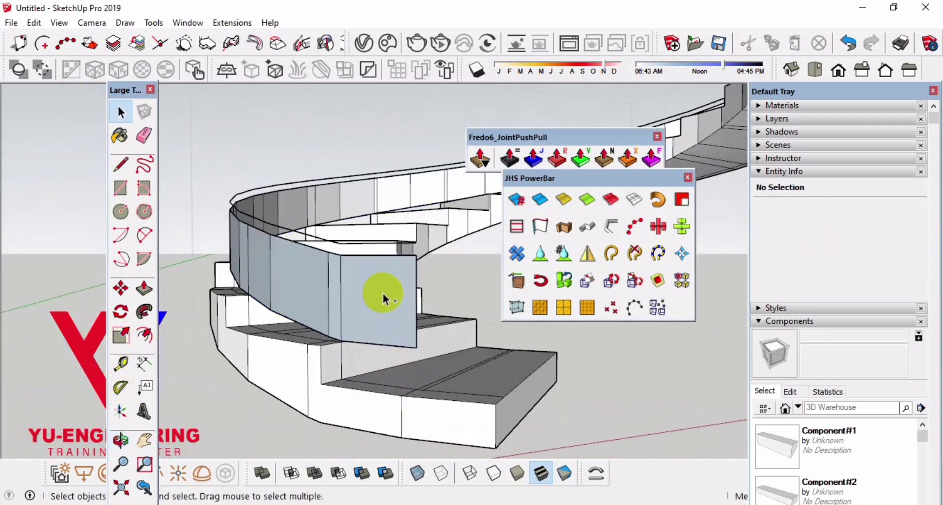
drag(879, 91, 862, 29)
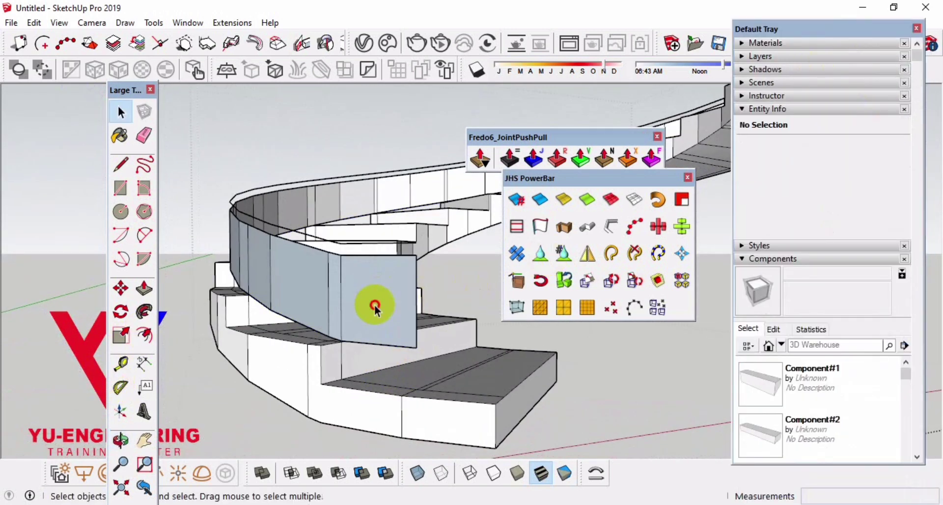
Delete the flat wall panels and select the 34-edge stair-edge curve
click(374, 305)
key(Delete)
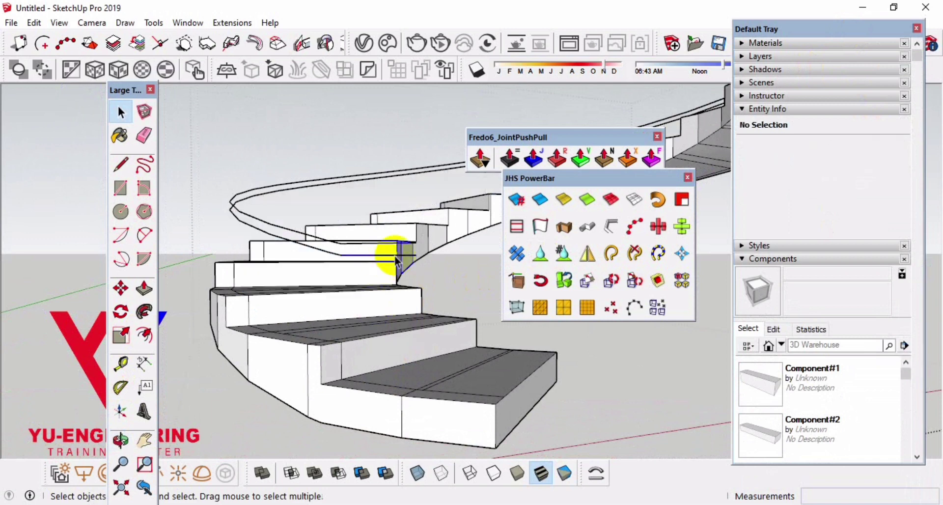
click(397, 261)
middle_drag(397, 260, 382, 317)
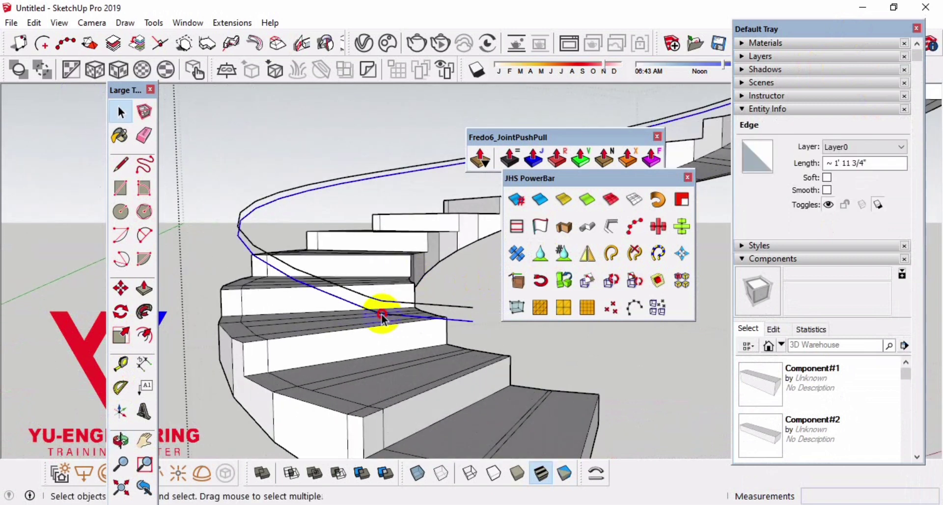
click(560, 254)
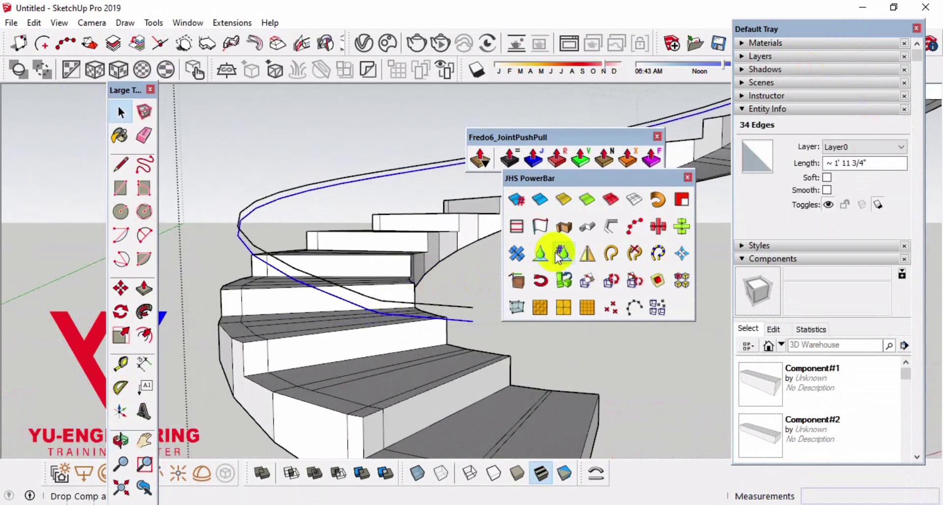
Extrude the stair-edge curve along the blue axis with JHS Extrude Lines into a sloped curved wall
click(544, 226)
scroll(420, 241, down, 3)
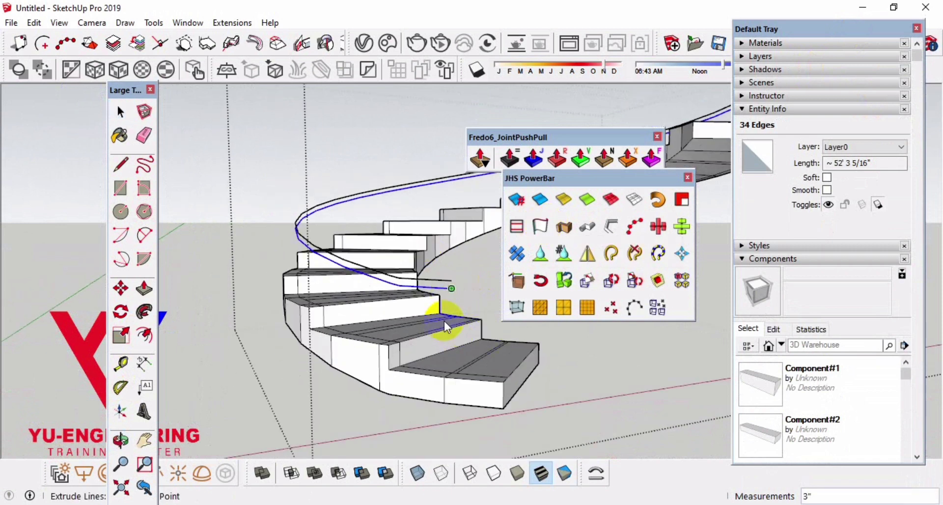
click(446, 316)
scroll(448, 299, up, 2)
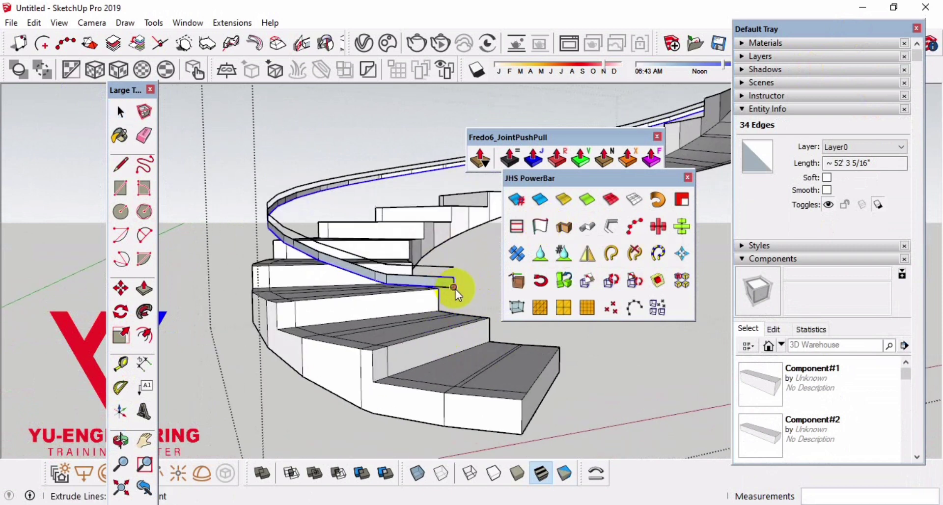
click(453, 287)
mouse_move(453, 347)
middle_down()
mouse_move(467, 311)
mouse_move(435, 294)
middle_up()
middle_drag(488, 267, 483, 263)
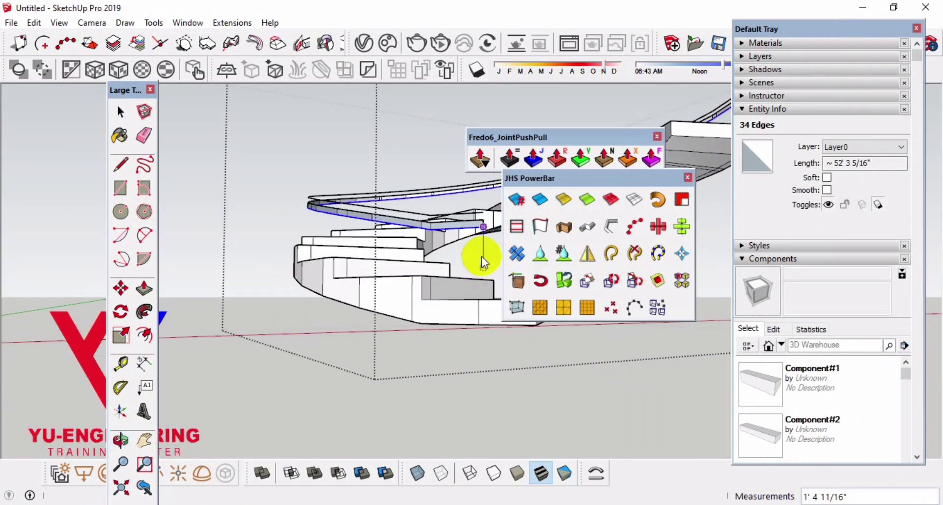
click(482, 260)
Orbit around the staircase from above and low at the side to inspect the new curved wall
mouse_move(482, 257)
middle_down()
mouse_move(448, 295)
mouse_move(202, 302)
mouse_move(196, 320)
mouse_move(237, 267)
mouse_move(274, 244)
mouse_move(302, 259)
mouse_move(271, 327)
middle_up()
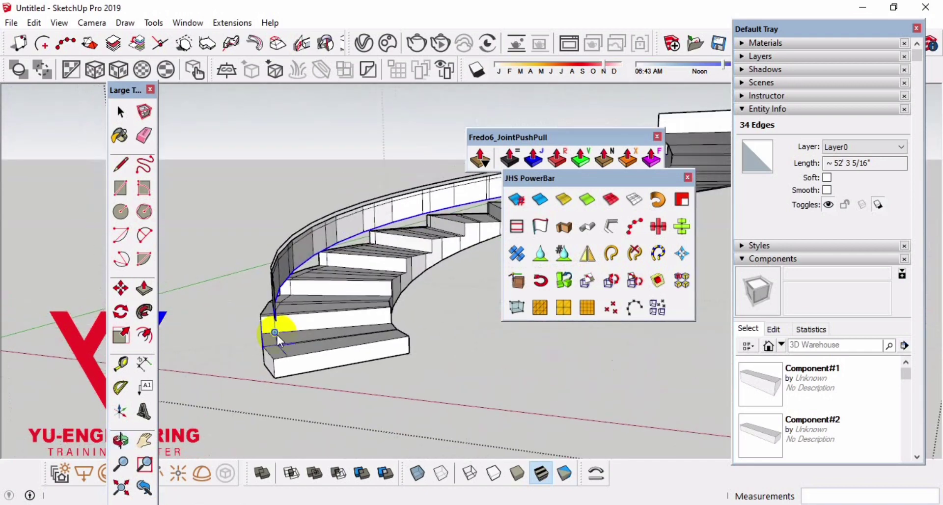
drag(565, 178, 790, 226)
mouse_move(585, 240)
middle_down()
mouse_move(695, 217)
mouse_move(746, 242)
mouse_move(704, 300)
mouse_move(593, 218)
middle_up()
scroll(544, 207, up, 3)
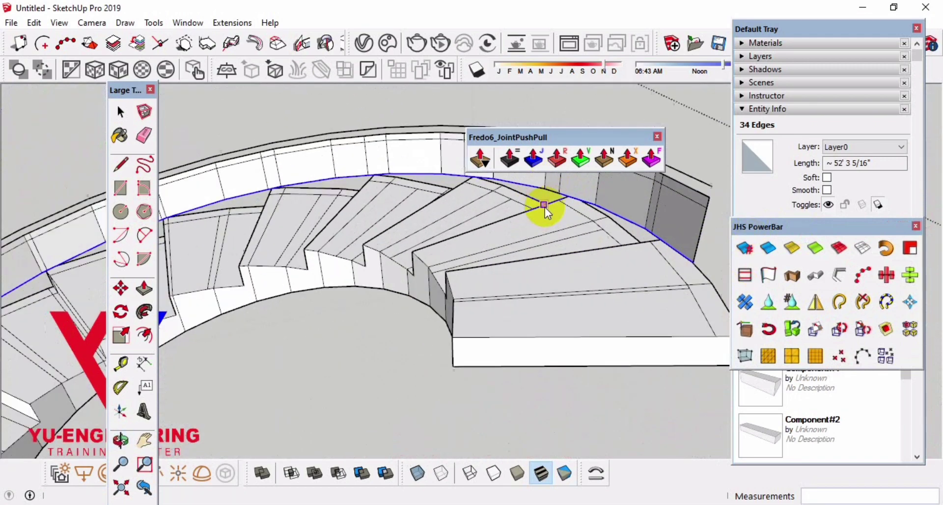
scroll(480, 151, up, 4)
scroll(533, 211, down, 1)
scroll(533, 211, down, 5)
mouse_move(516, 290)
middle_down()
mouse_move(537, 157)
mouse_move(196, 385)
mouse_move(380, 320)
middle_up()
Make all the connected curved balustrade geometry into one group
scroll(394, 322, up, 1)
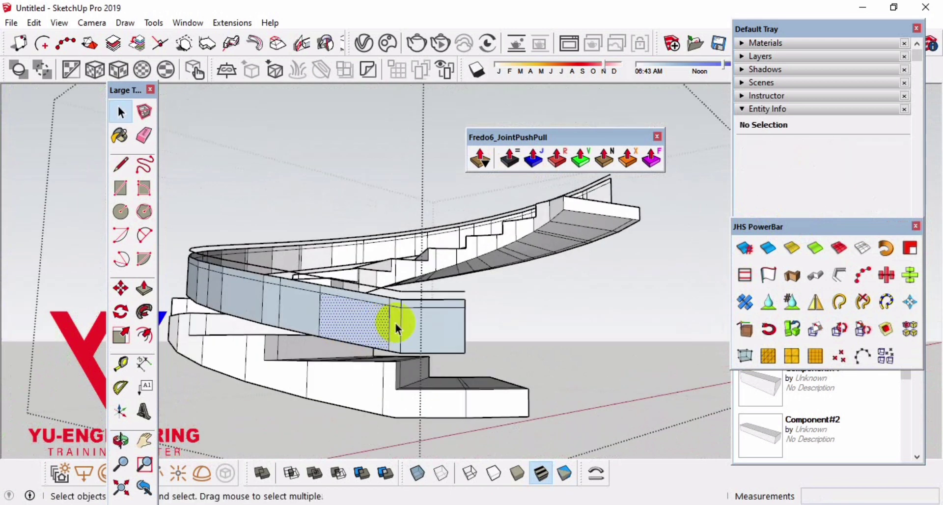
triple_click(396, 322)
right_click(396, 322)
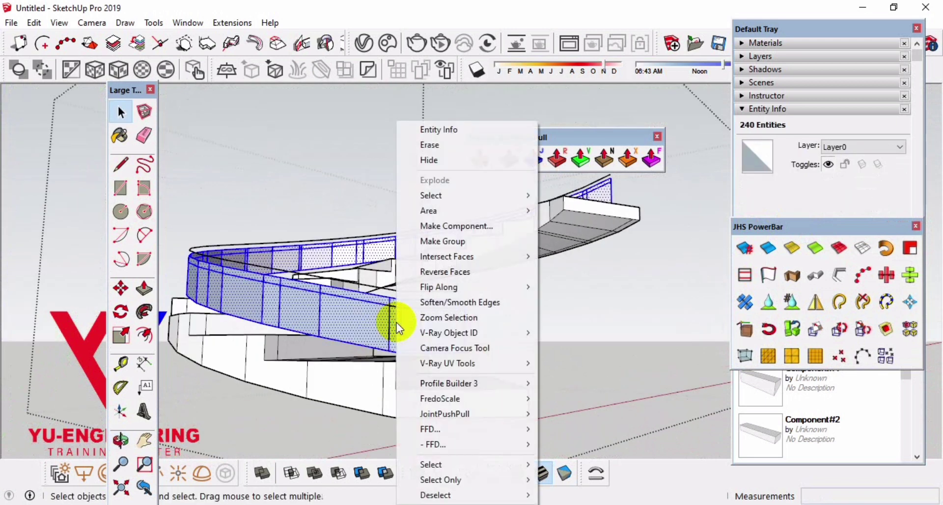
click(445, 241)
middle_drag(444, 241, 412, 309)
click(427, 286)
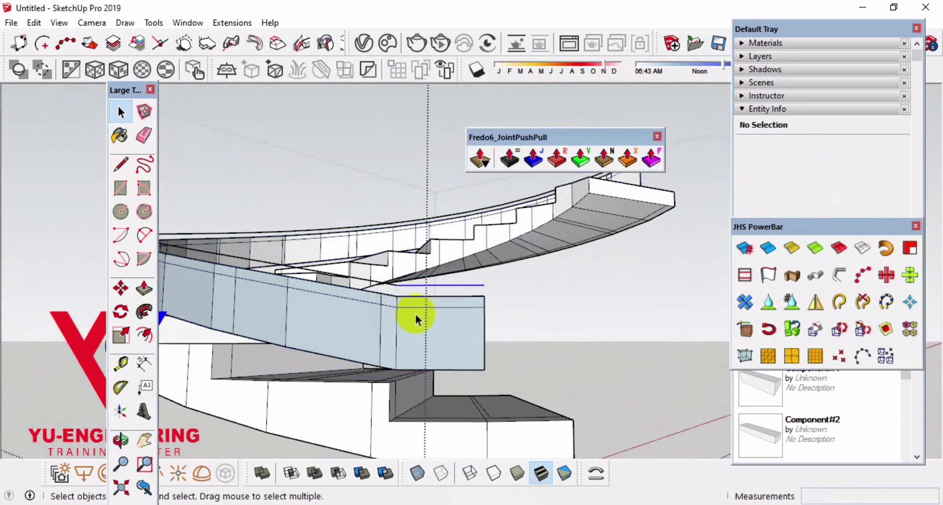
Move the balustrade group and its top rail curve upward together
click(413, 284)
ctrl+click(410, 284)
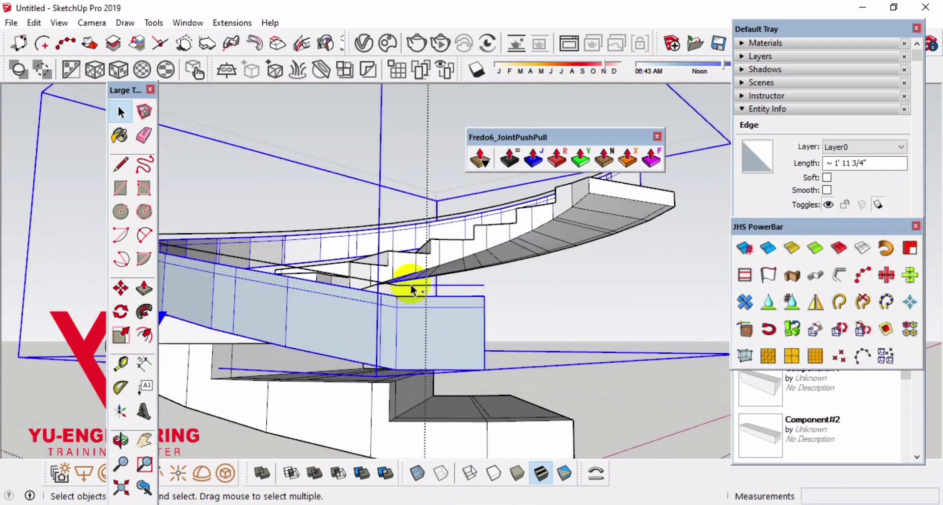
mouse_move(408, 298)
middle_down()
mouse_move(426, 287)
mouse_move(453, 304)
middle_up()
ctrl+click(437, 296)
key(m)
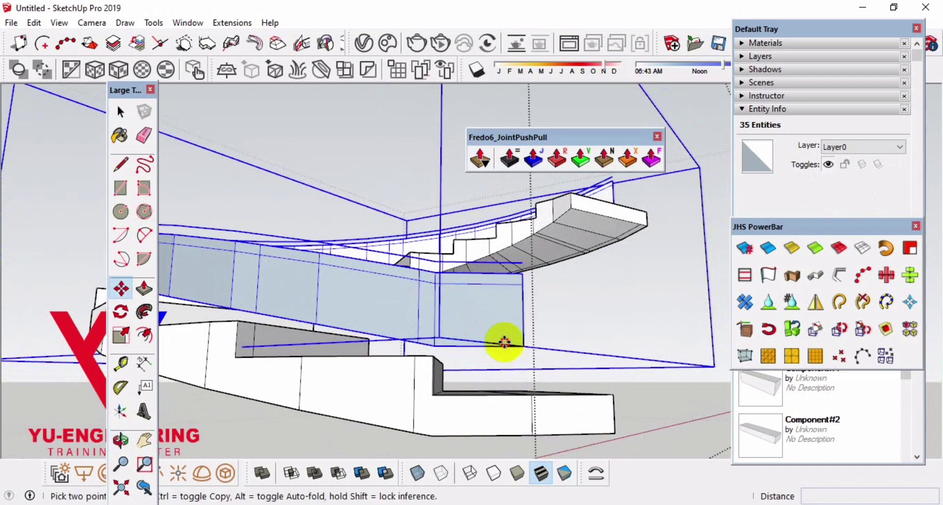
click(505, 342)
middle_drag(506, 315, 691, 388)
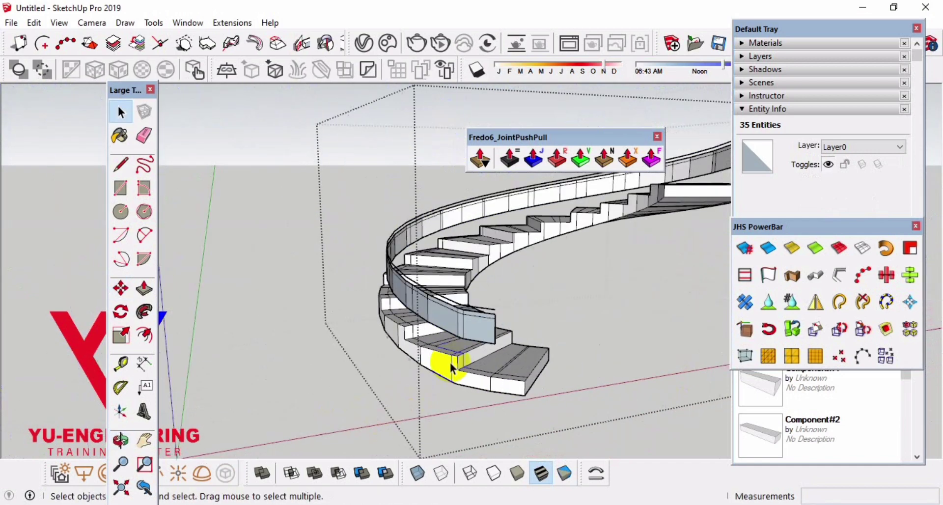
Extrude the top rail line 3" sideways with JHS Extrude Lines into a cap band
click(449, 361)
scroll(463, 310, up, 3)
mouse_move(463, 310)
middle_down()
mouse_move(613, 249)
mouse_move(429, 232)
mouse_move(563, 231)
middle_up()
click(641, 229)
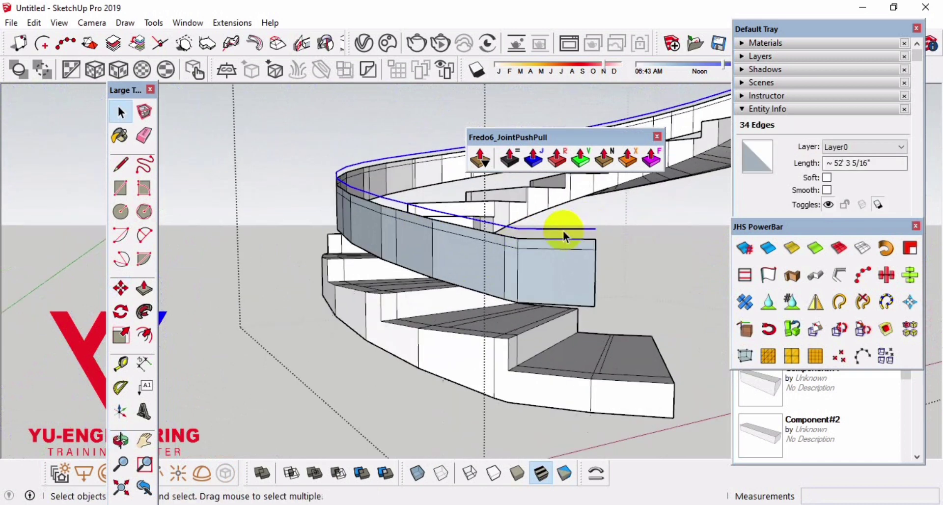
scroll(572, 235, up, 3)
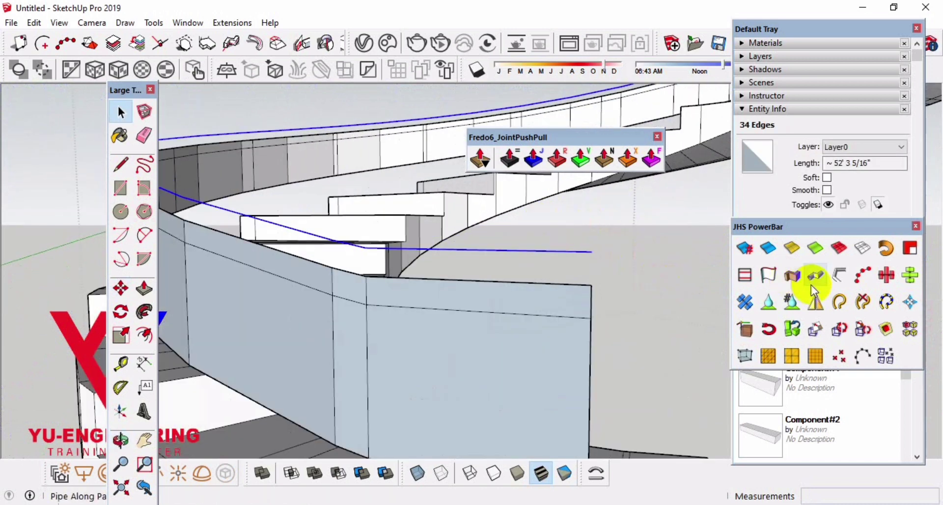
click(768, 275)
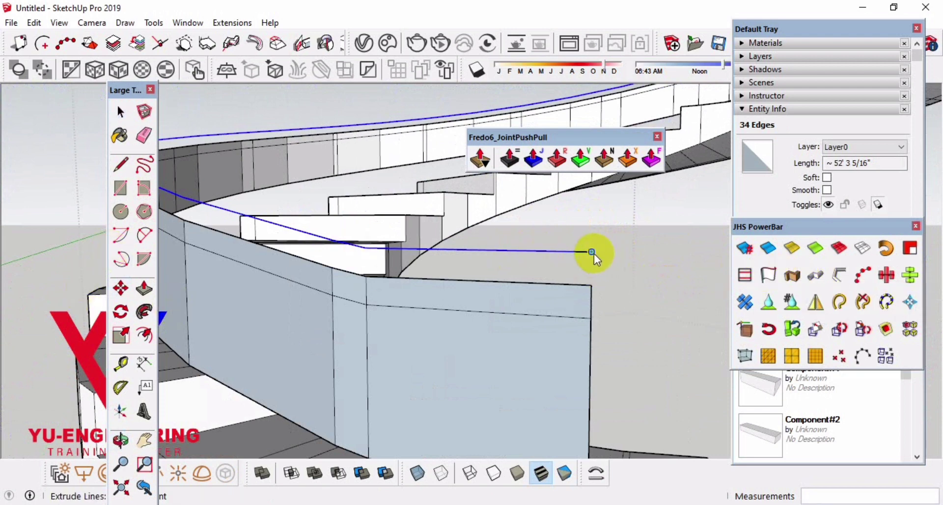
click(558, 295)
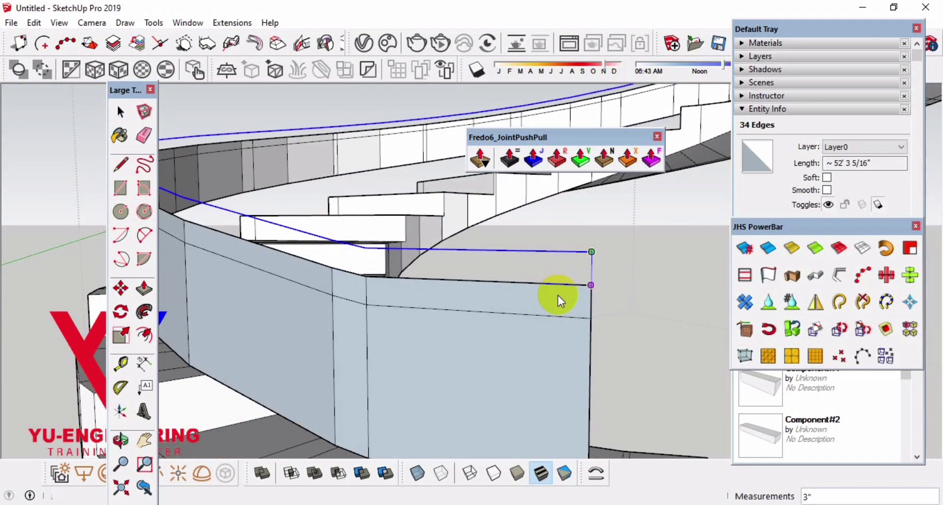
middle_drag(558, 296, 538, 286)
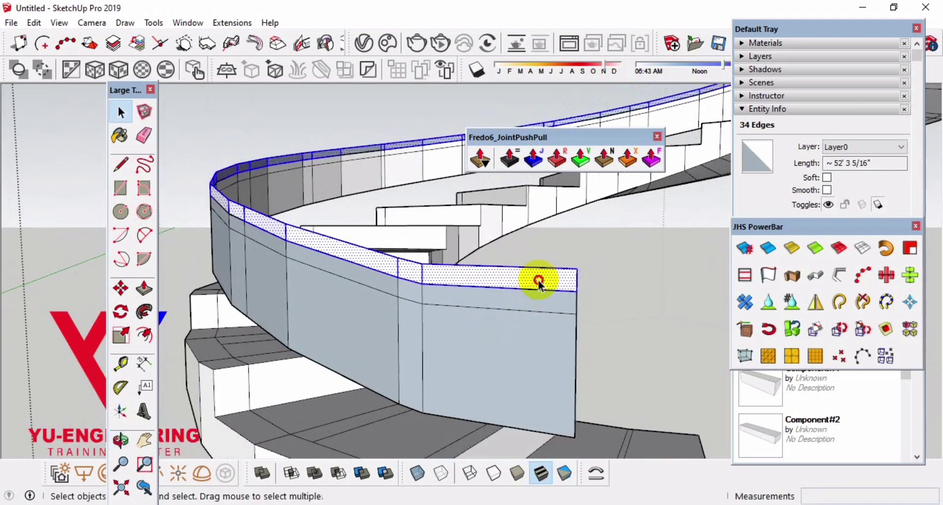
Make the new cap band into a group
triple_click(538, 279)
right_click(538, 280)
click(595, 244)
mouse_move(585, 334)
middle_down()
mouse_move(459, 334)
mouse_move(574, 334)
middle_up()
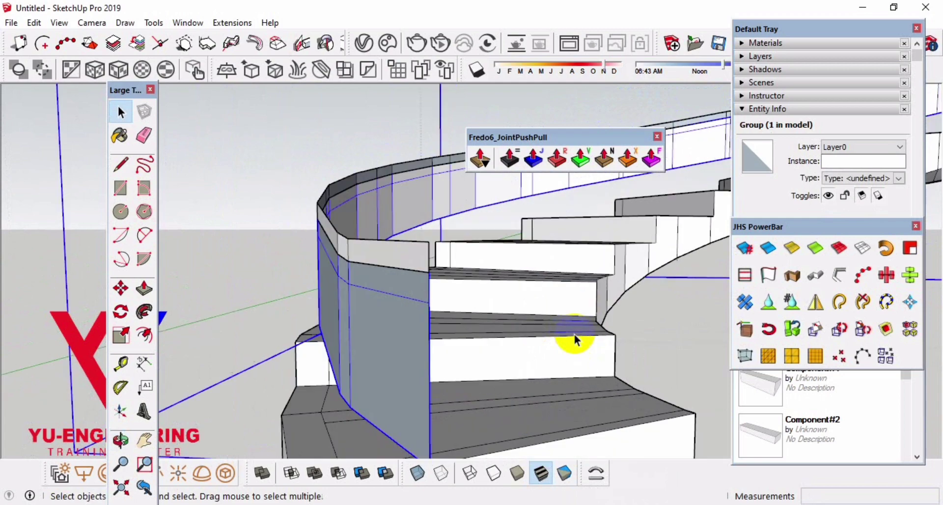
Thicken the curved wall faces by 1 5/16" with Fredo6 Joint Push Pull
click(534, 161)
mouse_move(463, 288)
middle_down()
mouse_move(407, 269)
mouse_move(238, 303)
mouse_move(292, 307)
mouse_move(284, 292)
middle_up()
click(289, 293)
click(297, 295)
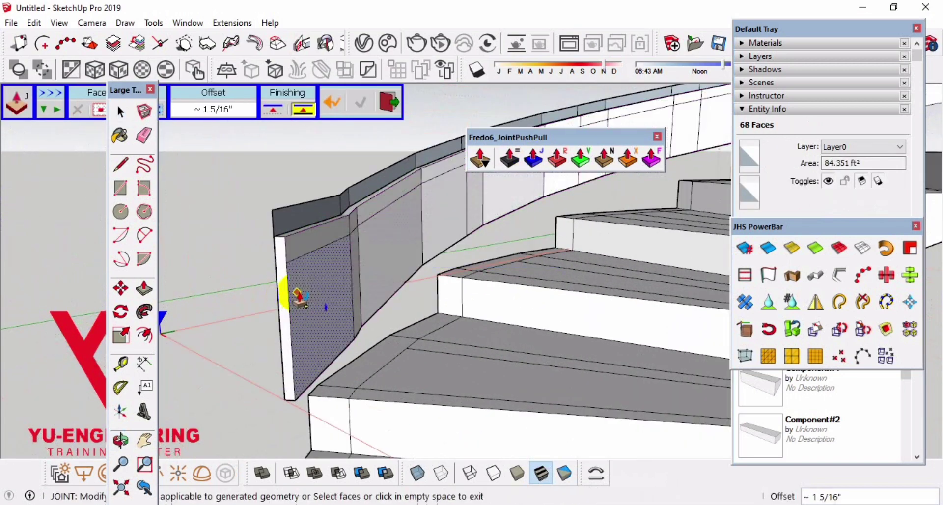
click(250, 315)
middle_drag(257, 315, 296, 277)
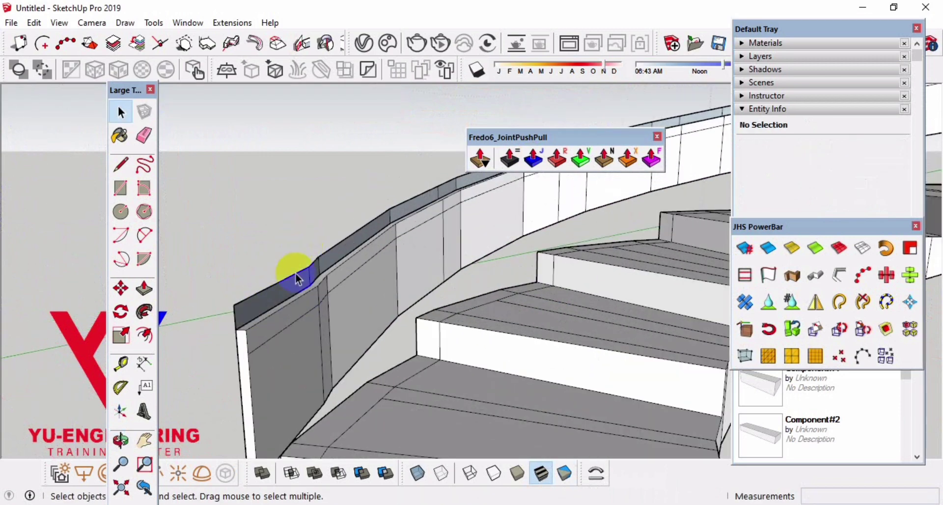
Thicken the cap group by the same 1 5/16", then exit the tool and deselect
click(287, 291)
click(534, 158)
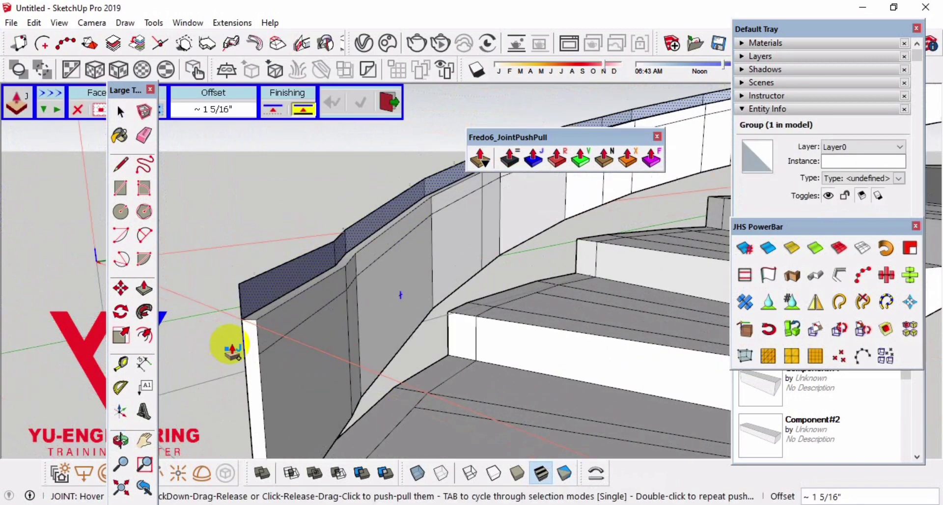
scroll(302, 251, up, 5)
click(302, 251)
click(337, 253)
mouse_move(337, 252)
middle_down()
mouse_move(284, 301)
mouse_move(392, 246)
mouse_move(431, 390)
mouse_move(572, 275)
middle_up()
key(space)
key(Escape)
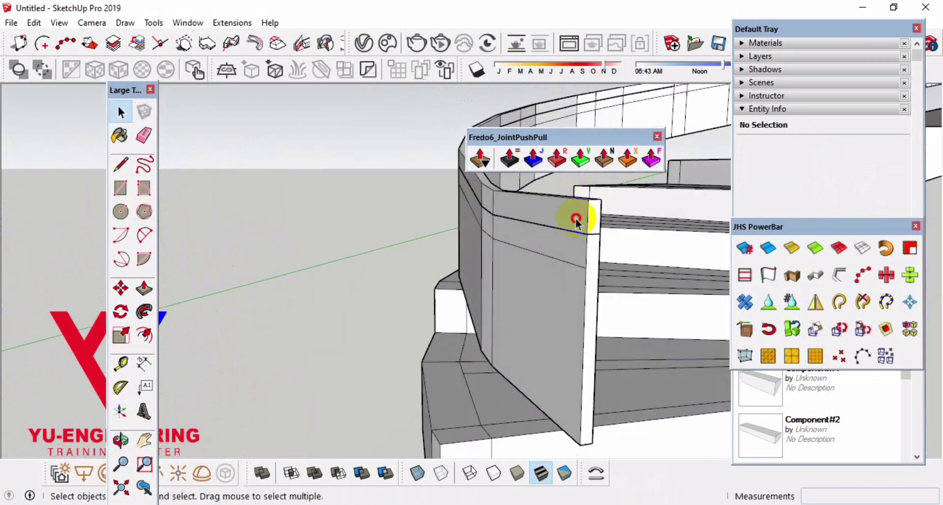
Move the solid wall group about 10 11/16" lower from its corner
mouse_move(576, 219)
middle_down()
mouse_move(604, 315)
mouse_move(614, 265)
mouse_move(570, 299)
middle_up()
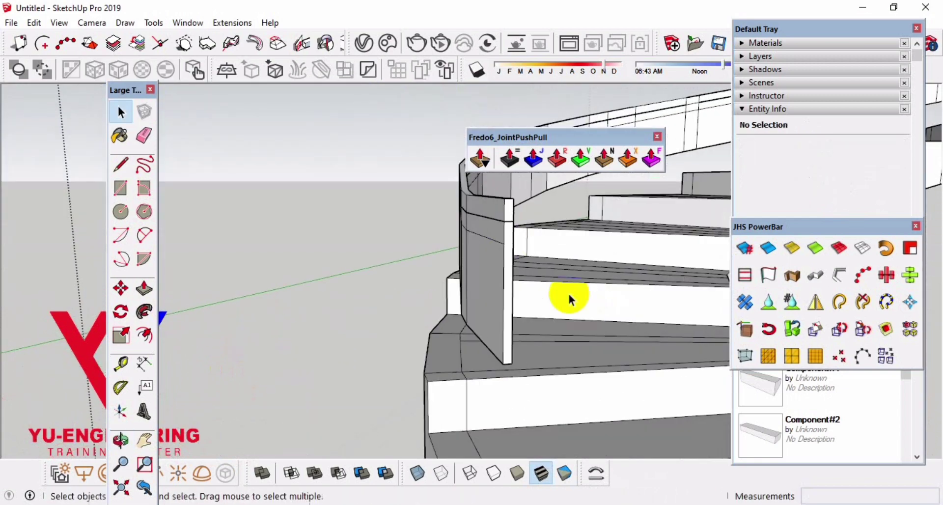
click(504, 213)
middle_drag(503, 213, 507, 249)
click(121, 288)
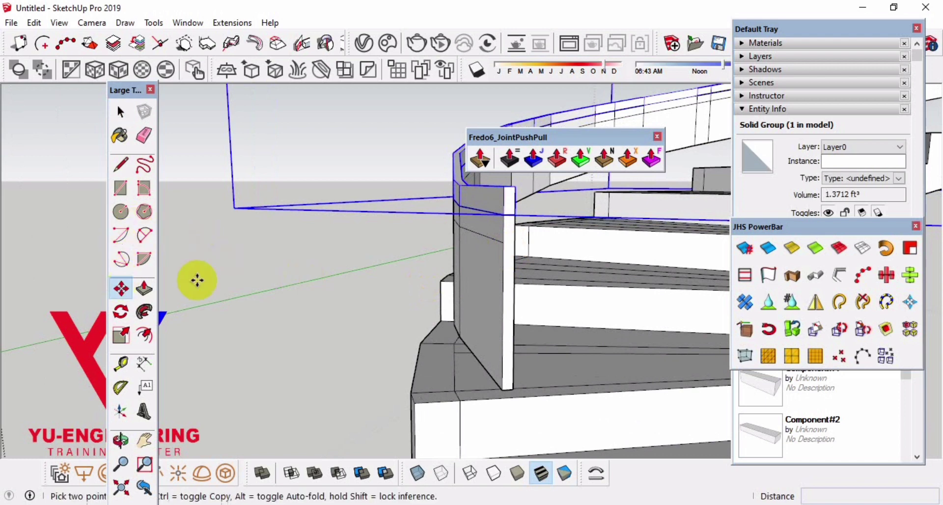
click(503, 189)
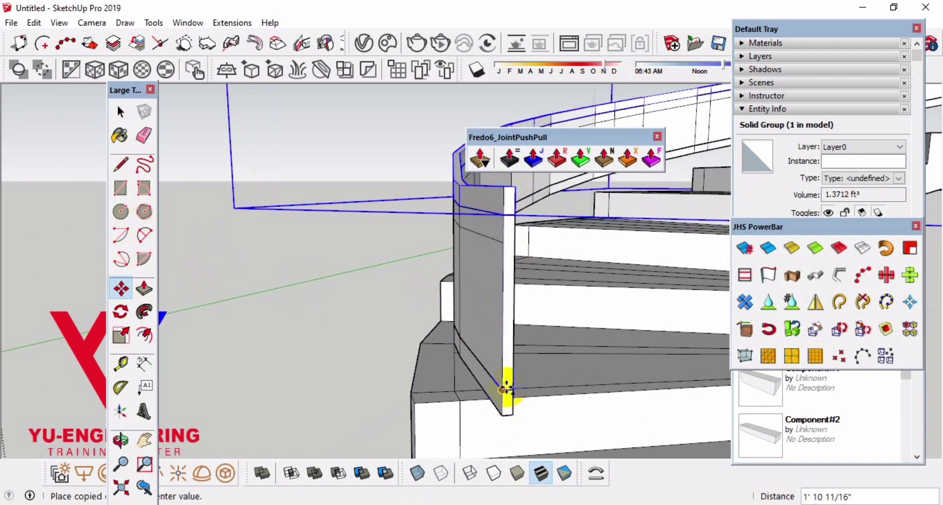
click(506, 385)
middle_drag(505, 385, 678, 268)
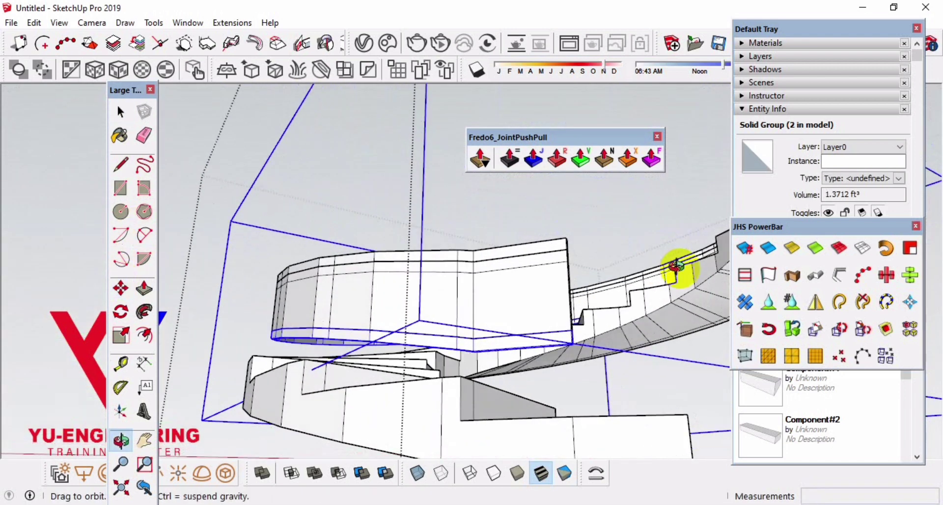
key(space)
Move the three balustrade groups 3" higher along the blue axis
ctrl+click(561, 243)
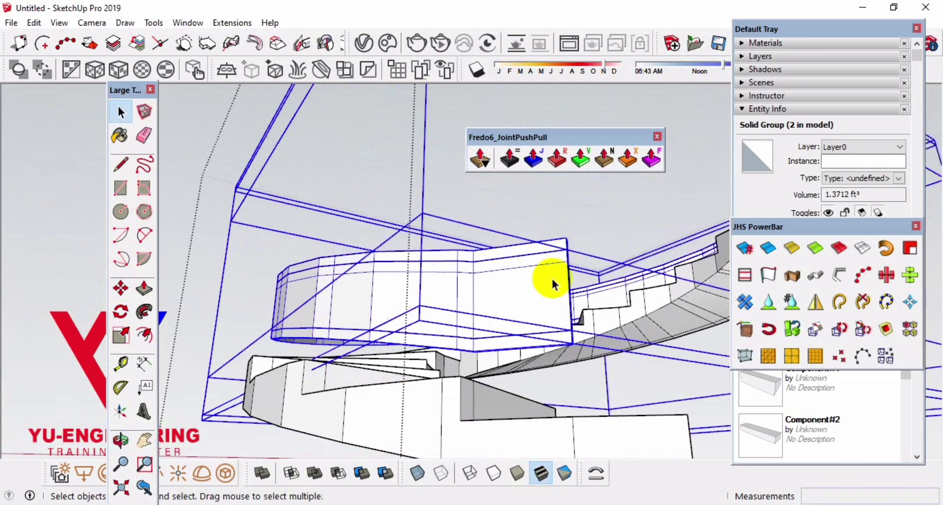
key(m)
click(553, 323)
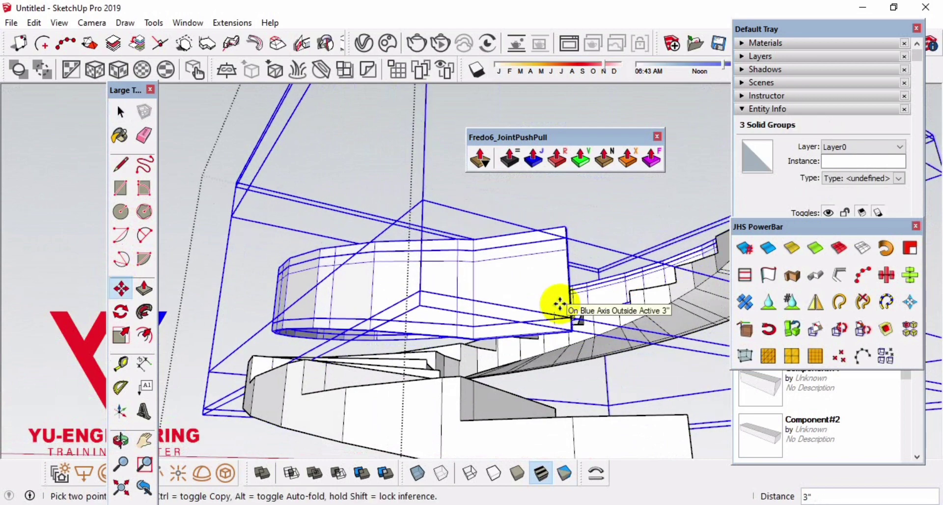
mouse_move(550, 307)
middle_down()
mouse_move(484, 343)
mouse_move(570, 242)
middle_up()
key(space)
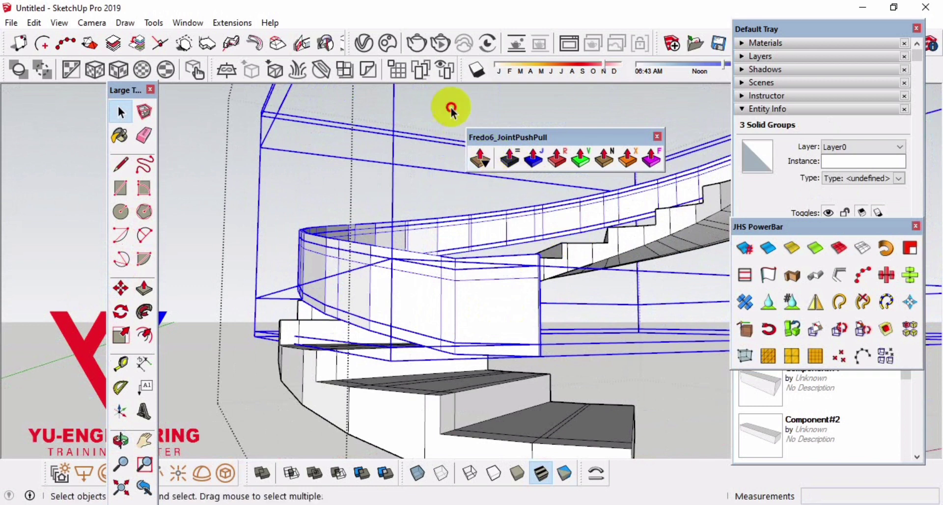
Select the balustrade wall group near the start of the railing
click(451, 108)
drag(510, 137, 586, 124)
mouse_move(432, 332)
middle_down()
mouse_move(564, 257)
mouse_move(481, 273)
middle_up()
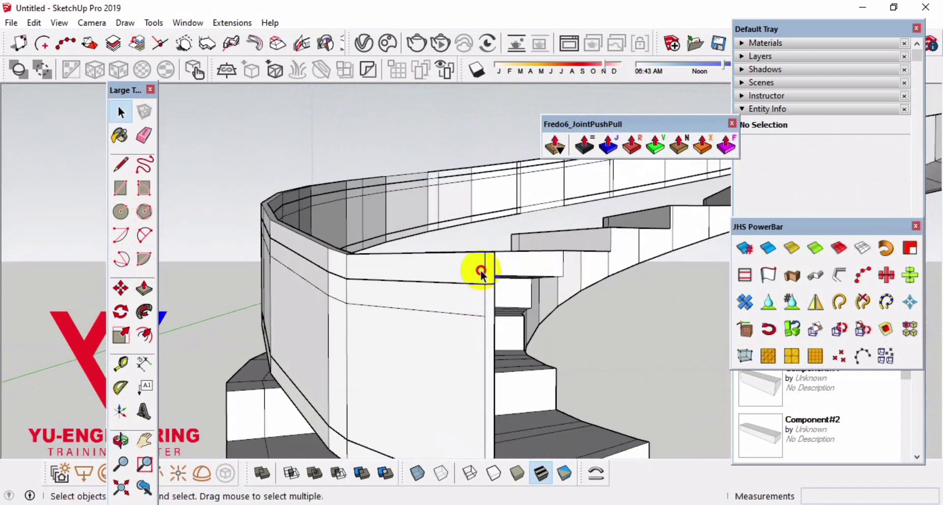
click(482, 272)
Paint the handrail cap and lower fascia with Wood Veneer 01
click(781, 44)
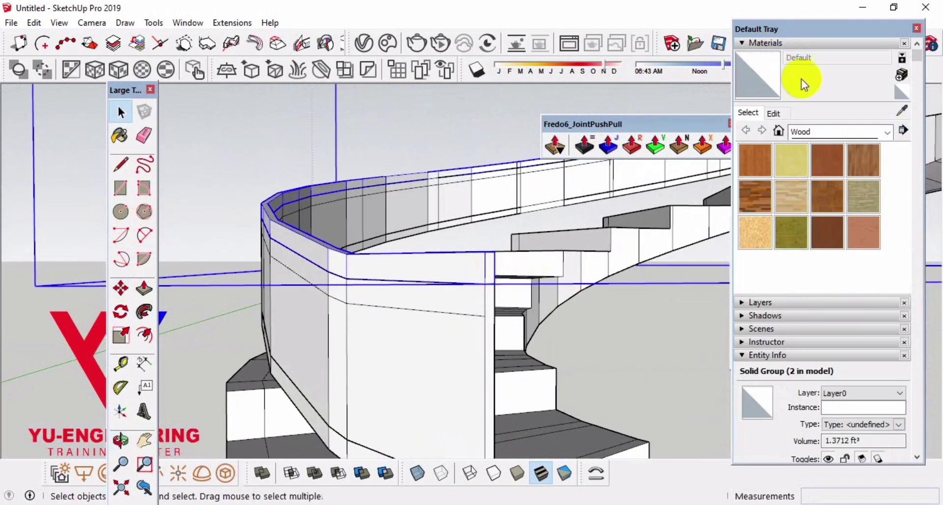
click(818, 230)
click(430, 257)
mouse_move(430, 256)
middle_down()
mouse_move(438, 252)
mouse_move(454, 370)
middle_up()
scroll(454, 370, up, 2)
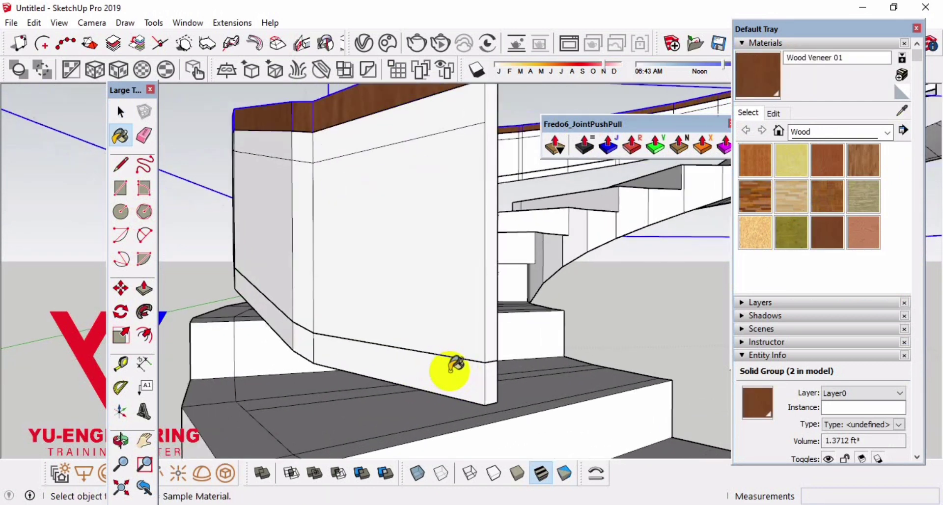
click(450, 366)
Paint the balustrade wall with Glass and Mirrors > Translucent Glass Safety
click(887, 132)
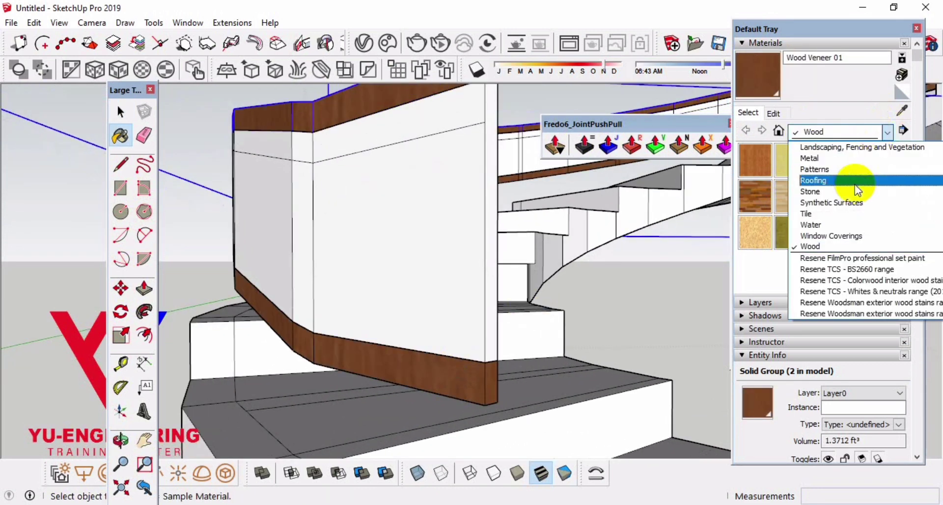
scroll(838, 185, up, 2)
scroll(838, 186, up, 1)
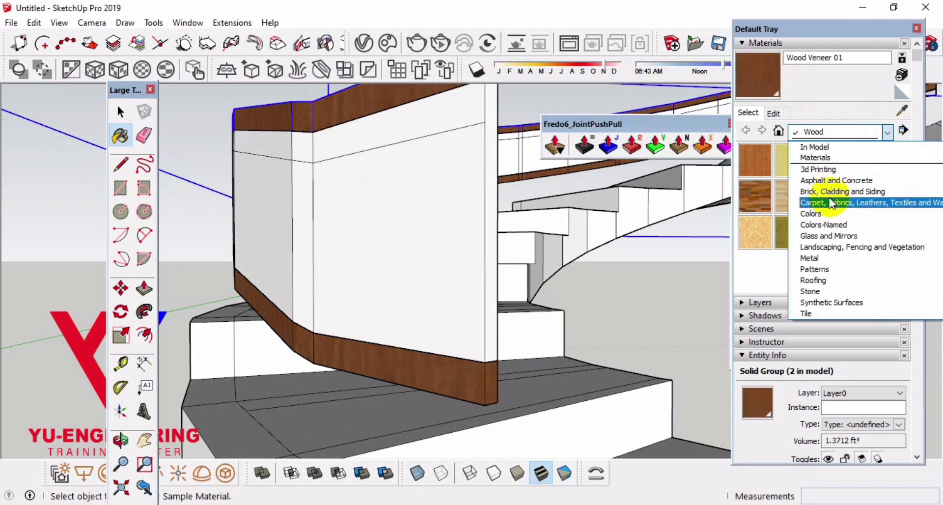
click(820, 233)
click(755, 232)
click(411, 217)
mouse_move(411, 217)
middle_down()
mouse_move(463, 282)
mouse_move(593, 293)
mouse_move(537, 322)
middle_up()
Move the plugin toolbar and Materials panel aside and orbit around the whole staircase
scroll(537, 322, down, 5)
middle_drag(446, 349, 448, 257)
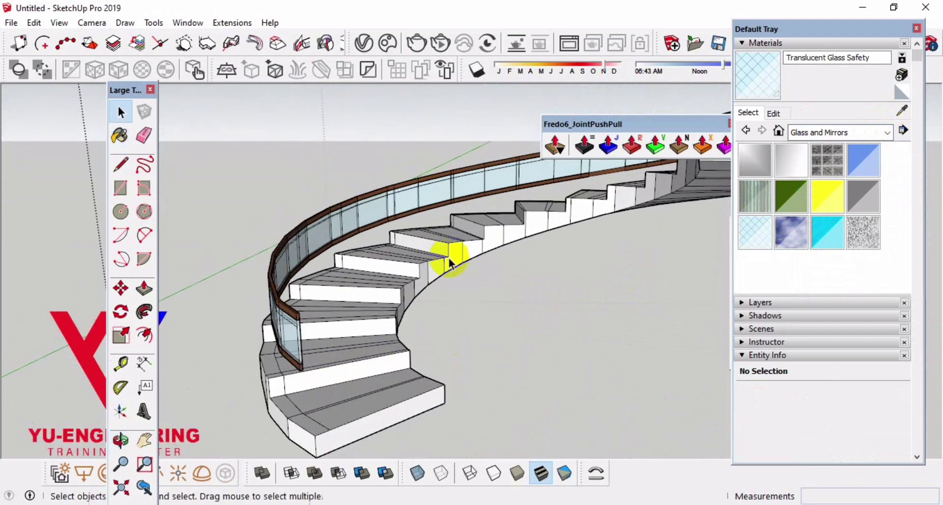
drag(624, 125, 281, 128)
drag(758, 29, 852, 200)
mouse_move(471, 271)
middle_down()
mouse_move(646, 257)
mouse_move(629, 294)
mouse_move(678, 252)
mouse_move(553, 267)
mouse_move(632, 274)
mouse_move(835, 93)
middle_up()
scroll(554, 268, down, 3)
click(859, 112)
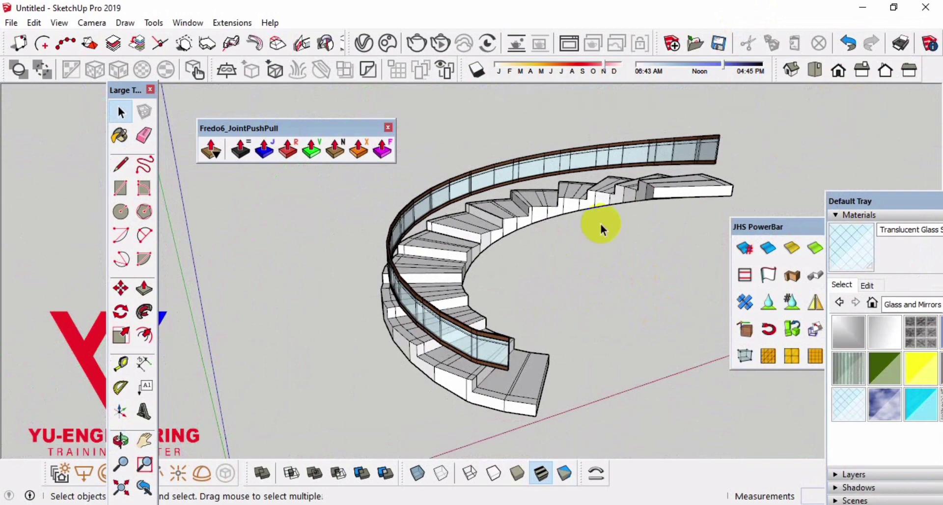
mouse_move(601, 229)
middle_down()
mouse_move(859, 185)
mouse_move(488, 284)
mouse_move(346, 307)
mouse_move(412, 337)
mouse_move(435, 322)
mouse_move(383, 354)
mouse_move(479, 351)
mouse_move(543, 373)
mouse_move(357, 374)
middle_up()
scroll(557, 263, up, 3)
Draw a small square post base on the bottom landing
key(r)
scroll(385, 389, up, 2)
scroll(393, 400, up, 2)
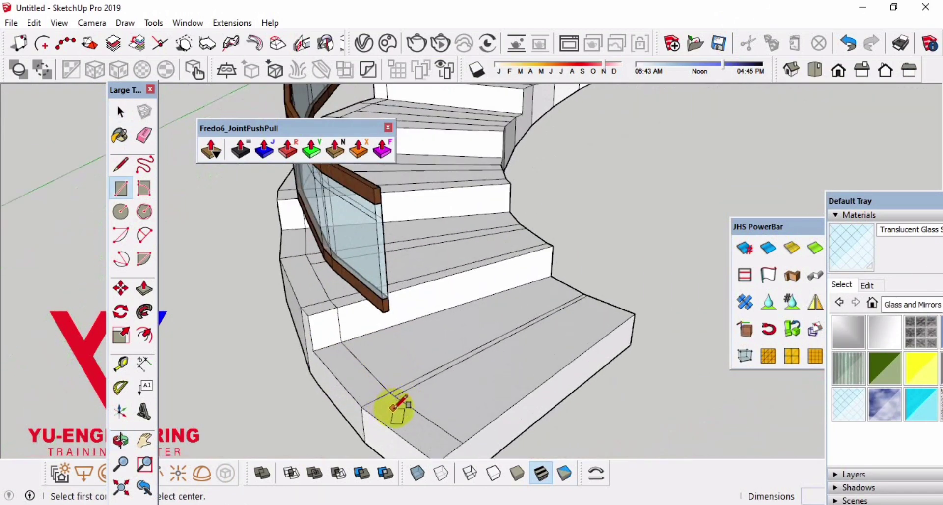
mouse_move(392, 408)
middle_down()
mouse_move(385, 416)
mouse_move(396, 415)
middle_up()
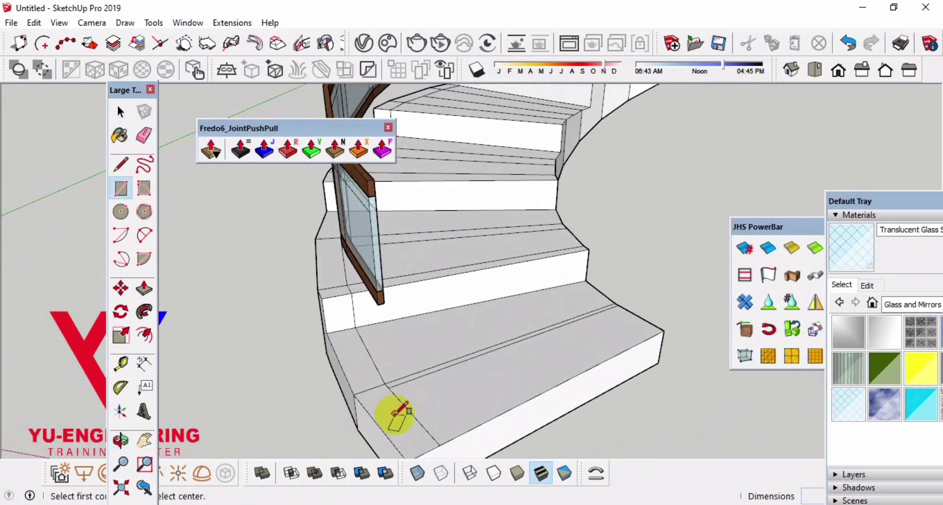
middle_drag(448, 400, 434, 401)
triple_click(460, 390)
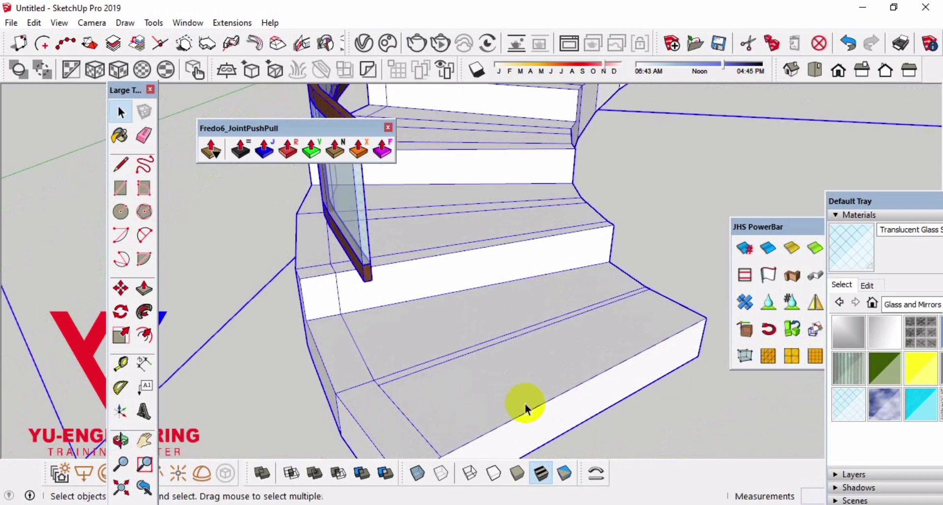
click(716, 431)
key(r)
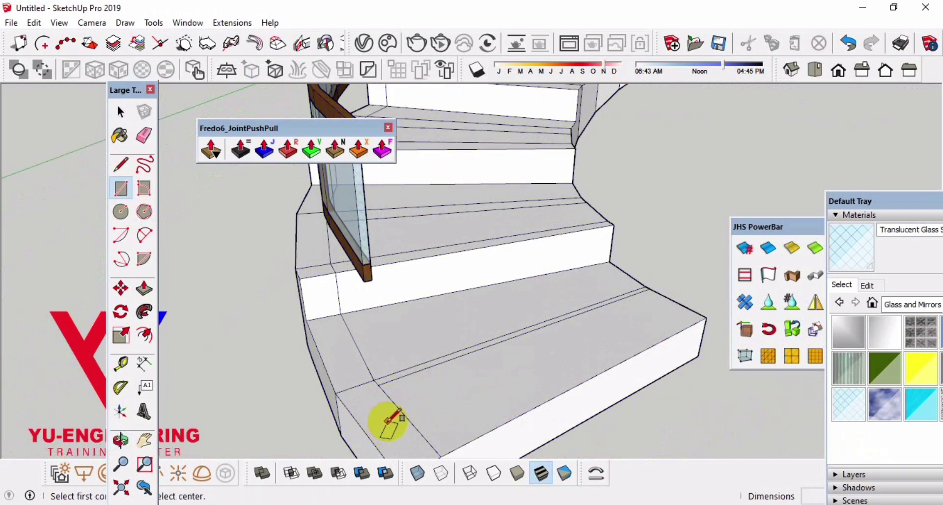
click(387, 420)
click(427, 401)
key(space)
Rotate the square 30°, group it, and Push/Pull it up into a post
scroll(414, 411, up, 1)
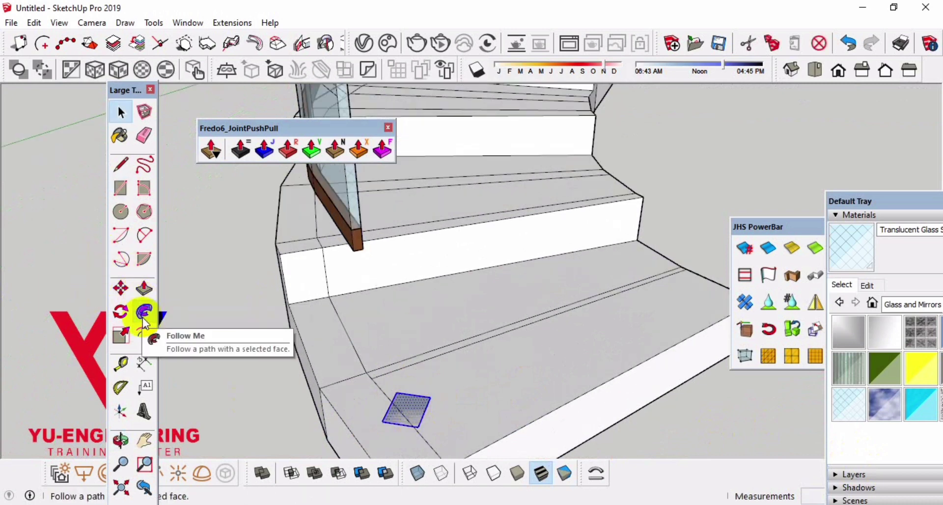
click(116, 311)
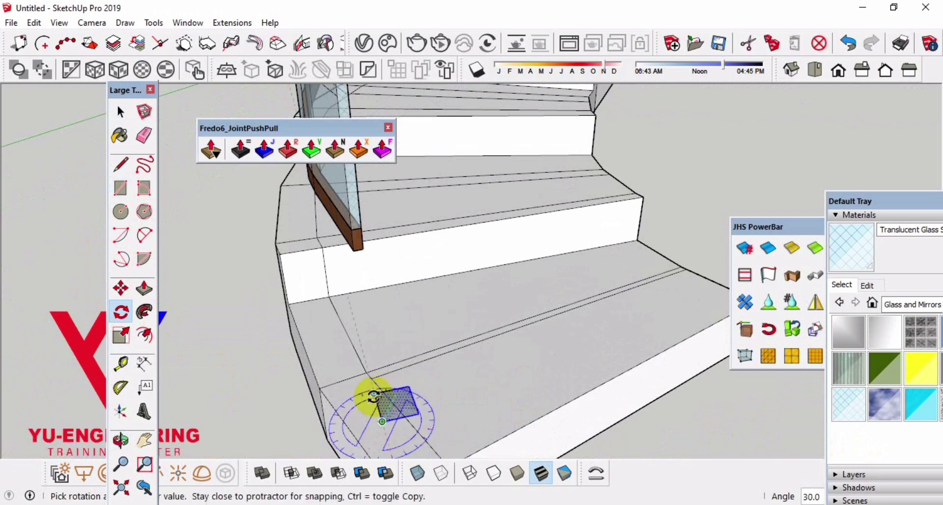
key(space)
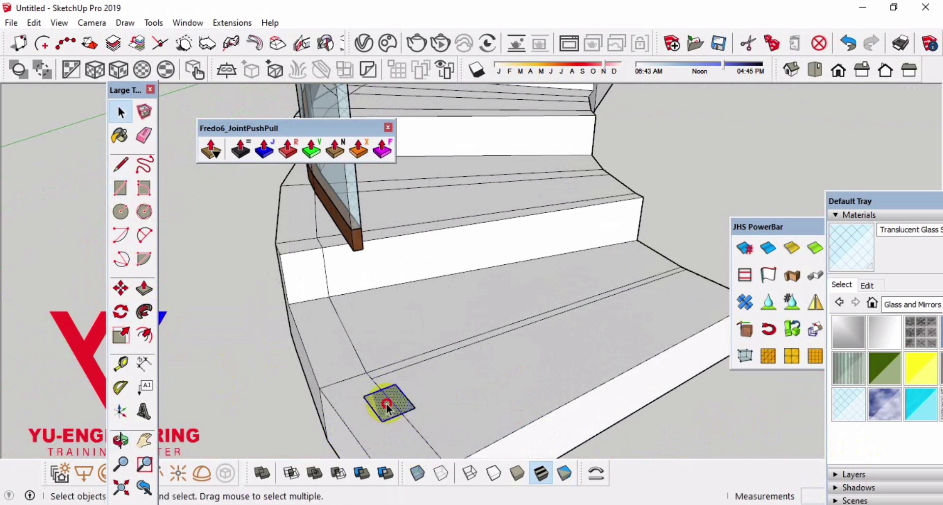
right_click(387, 408)
click(456, 154)
key(p)
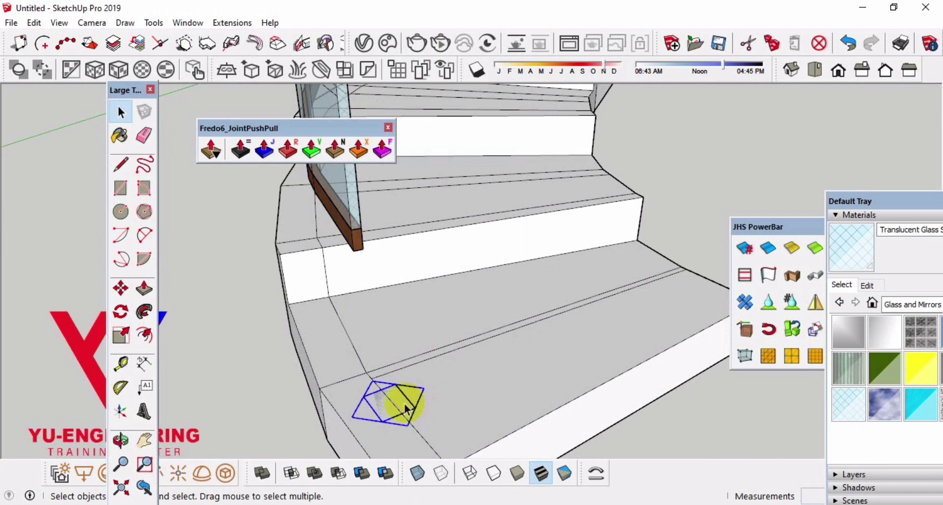
click(395, 403)
Set the post's height and exit the post group
click(375, 212)
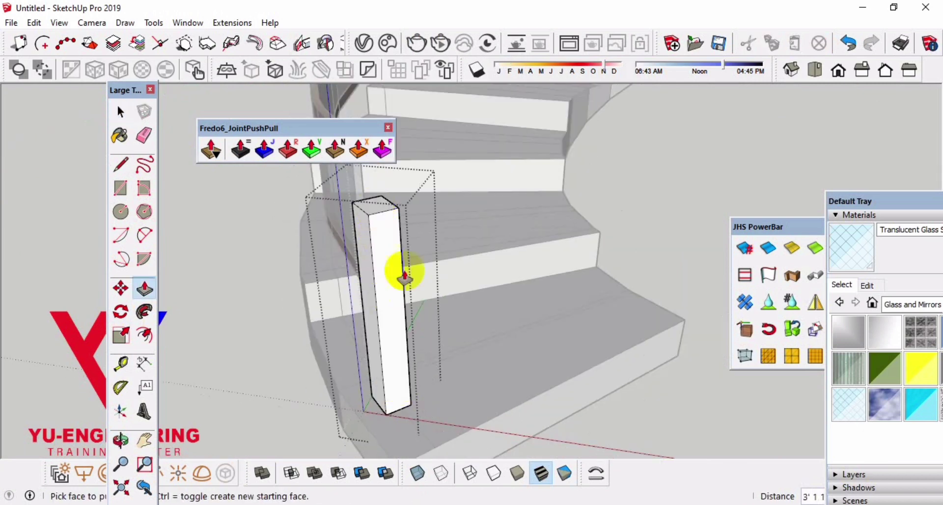
middle_drag(400, 274, 485, 269)
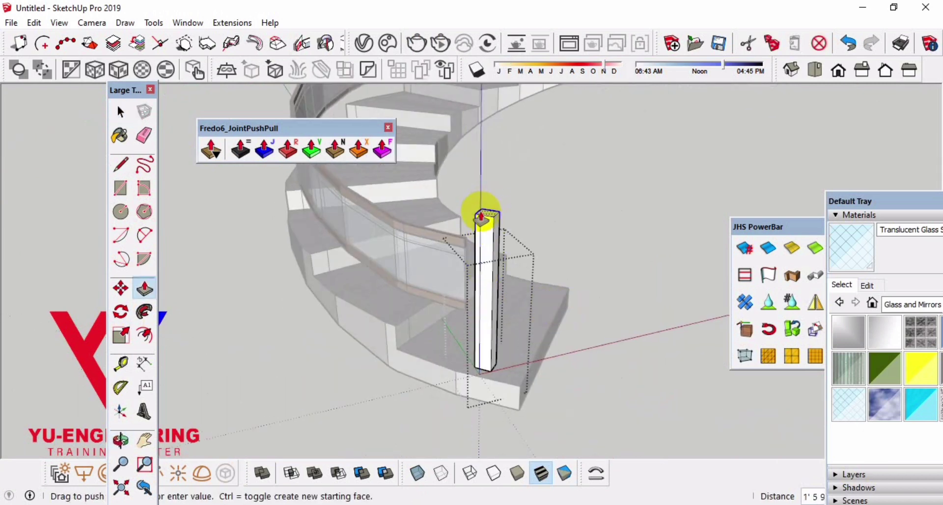
key(space)
click(611, 242)
middle_drag(610, 242, 636, 326)
Select the post group and start moving it, viewing the front of the stair
click(491, 350)
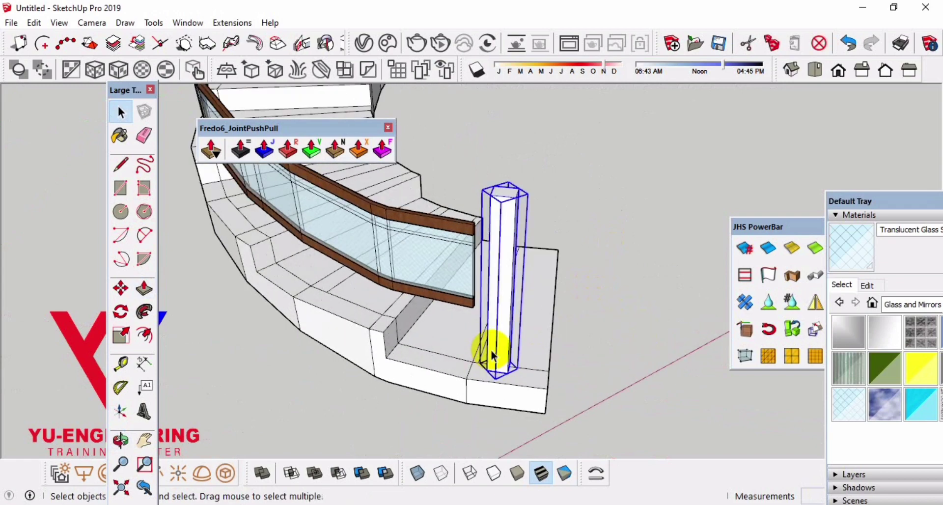
scroll(491, 349, up, 2)
key(m)
click(491, 374)
scroll(568, 388, down, 2)
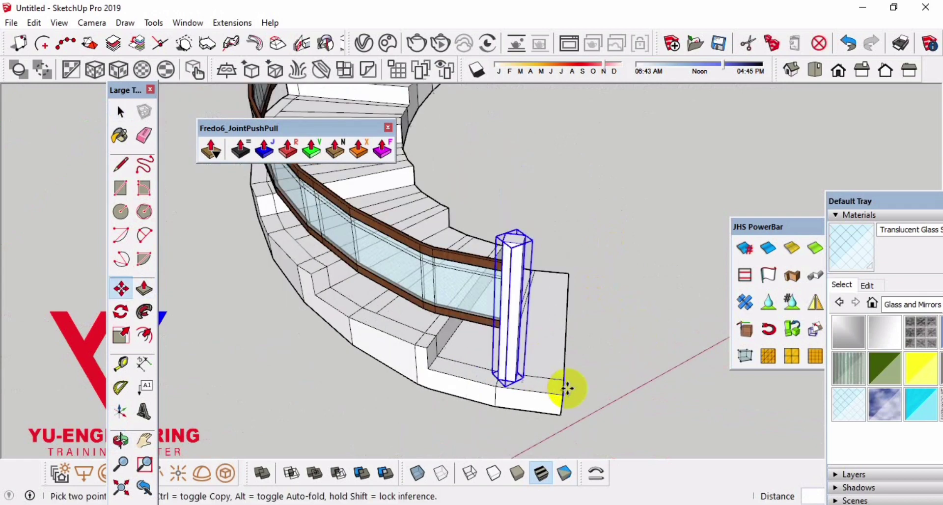
mouse_move(567, 388)
middle_down()
mouse_move(543, 390)
mouse_move(463, 253)
mouse_move(421, 155)
mouse_move(375, 273)
mouse_move(432, 270)
mouse_move(322, 330)
mouse_move(421, 353)
middle_up()
Shift the post 3 inches toward the step edge into position
click(427, 354)
key(m)
scroll(415, 395, up, 1)
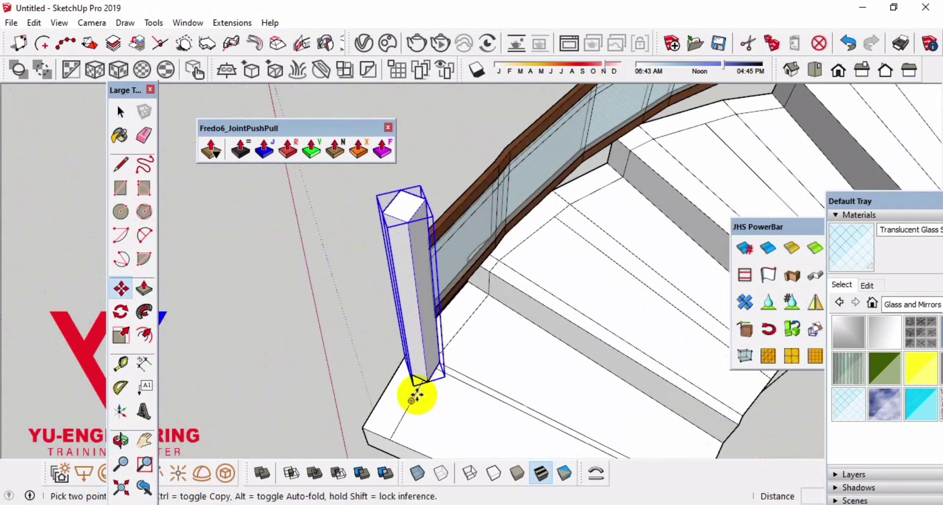
drag(415, 395, 422, 396)
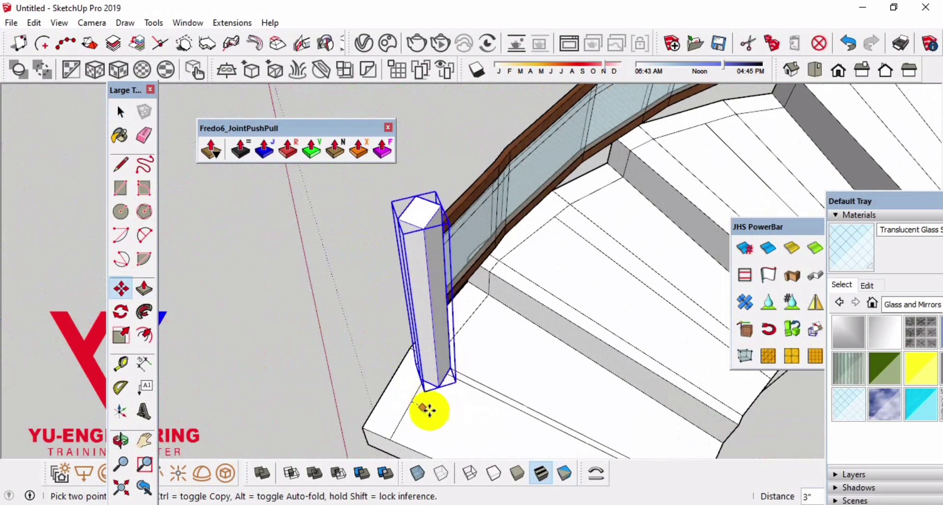
scroll(425, 406, up, 2)
scroll(416, 401, down, 2)
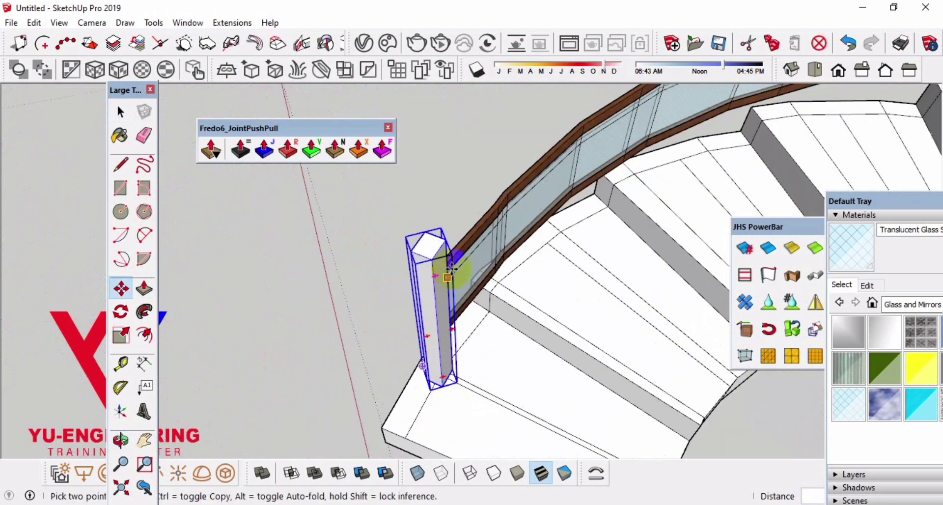
click(460, 213)
key(space)
Edit the post group and raise its top face slightly with Push/Pull
mouse_move(442, 284)
middle_down()
mouse_move(448, 105)
mouse_move(426, 250)
middle_up()
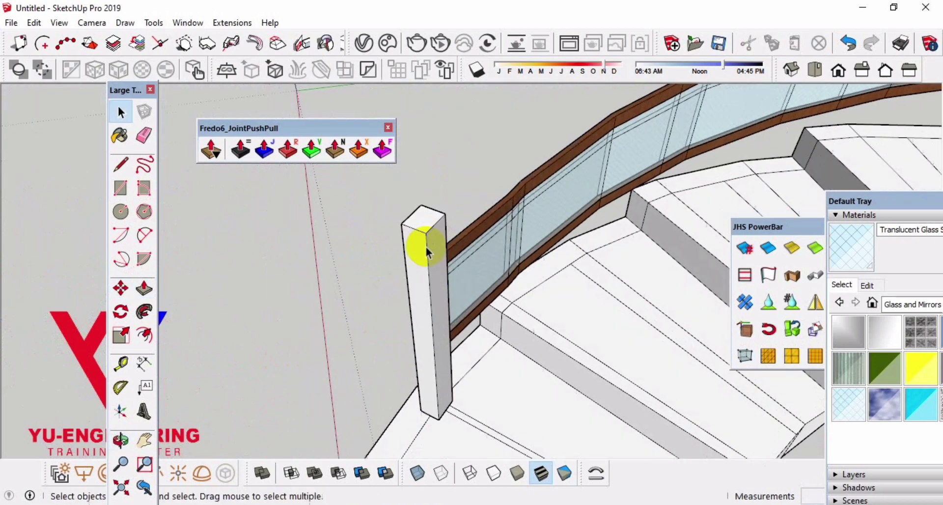
double_click(426, 216)
scroll(423, 219, up, 2)
key(p)
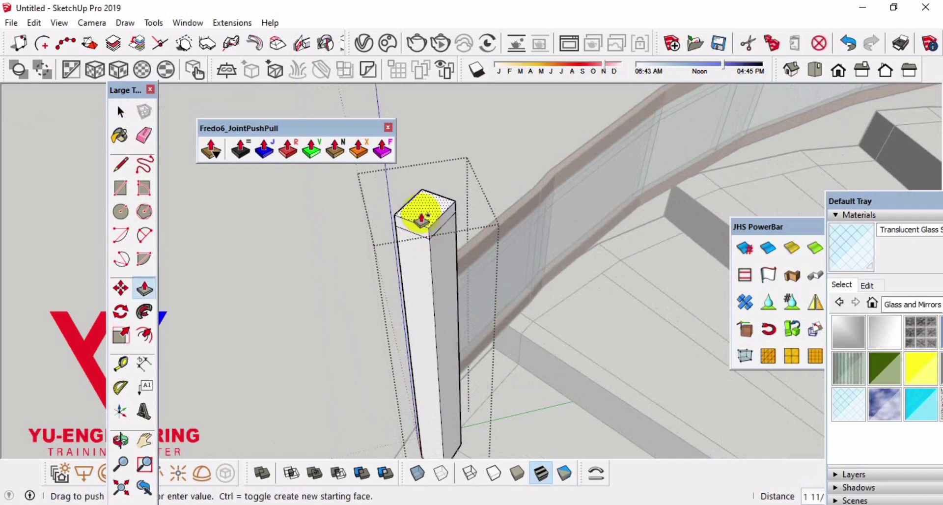
click(422, 216)
key(space)
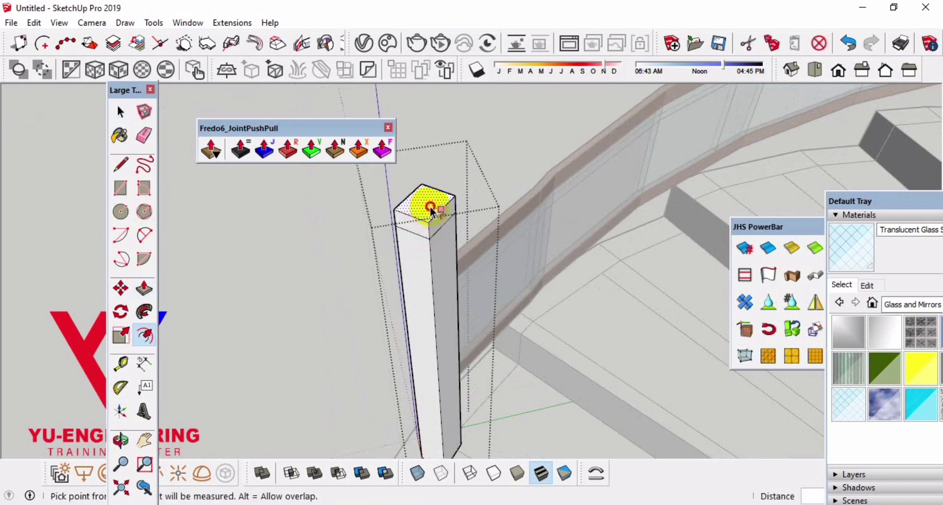
key(space)
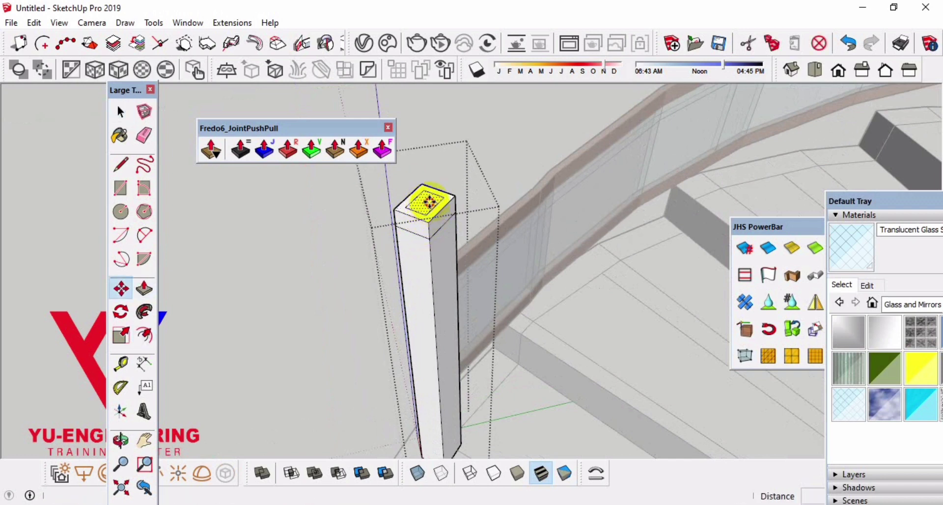
Exit the post group and reselect it beside the balustrade
key(space)
click(475, 155)
click(426, 289)
middle_drag(426, 290, 490, 270)
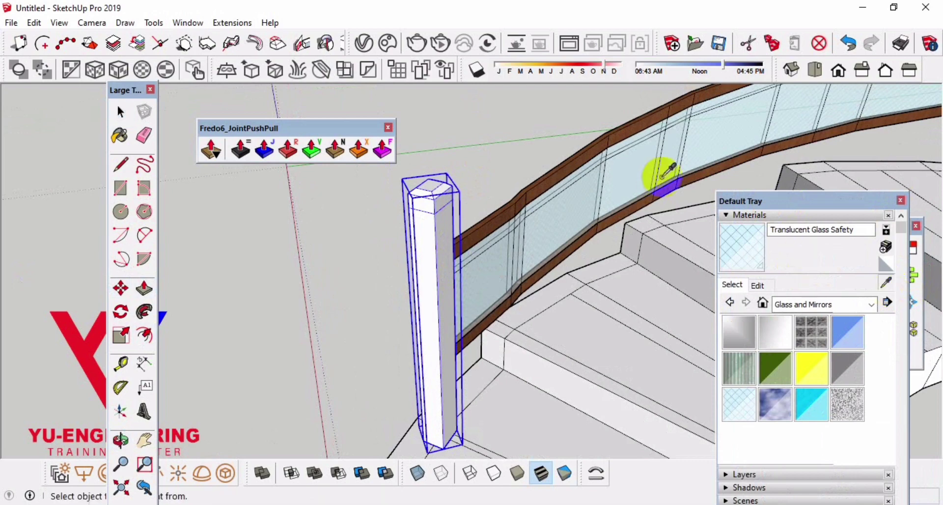
Paint the post with Wood Veneer 01
alt+click(680, 181)
click(432, 231)
mouse_move(415, 230)
middle_down()
mouse_move(497, 143)
mouse_move(463, 268)
mouse_move(454, 211)
mouse_move(429, 204)
mouse_move(494, 145)
middle_up()
key(space)
click(431, 205)
Enter and leave the post group, then inspect the wooden post and staircase
double_click(431, 205)
click(494, 145)
key(space)
scroll(474, 143, up, 5)
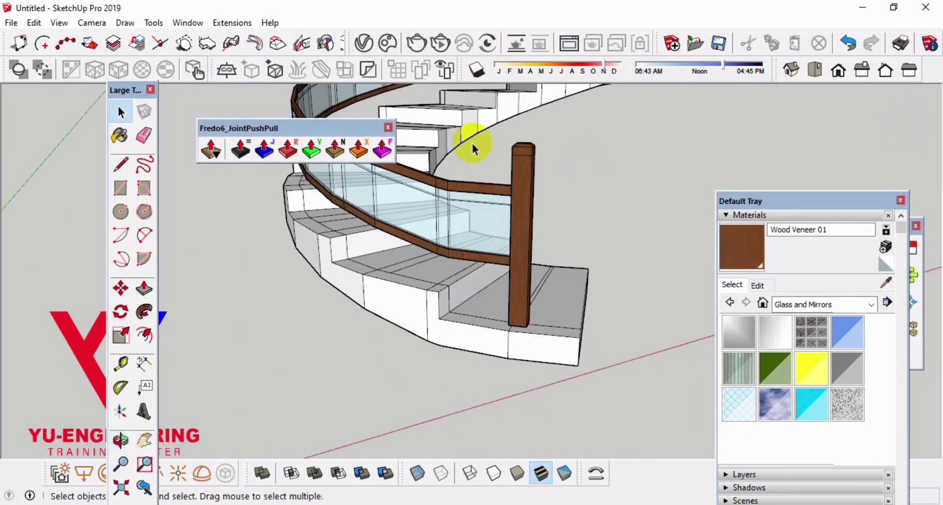
scroll(564, 151, up, 5)
click(564, 151)
mouse_move(564, 152)
middle_down()
mouse_move(479, 211)
mouse_move(664, 239)
middle_up()
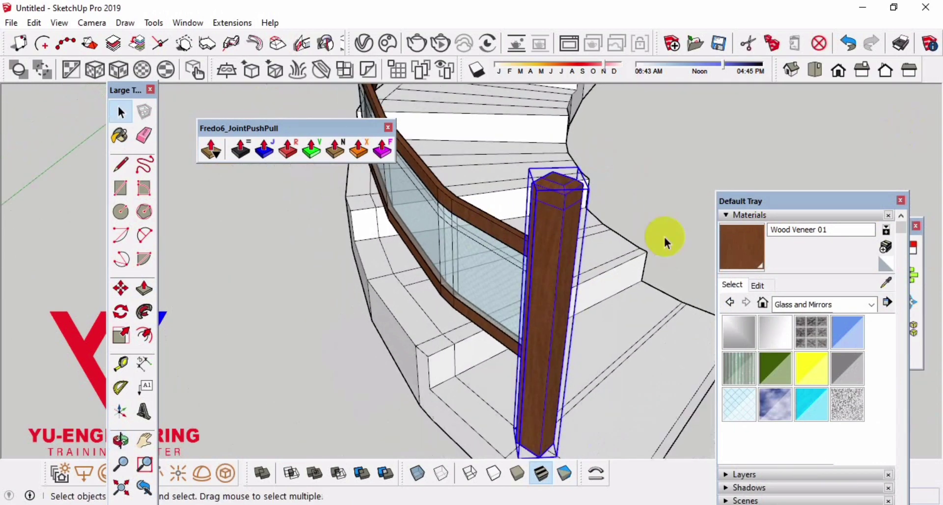
middle_drag(667, 198, 620, 270)
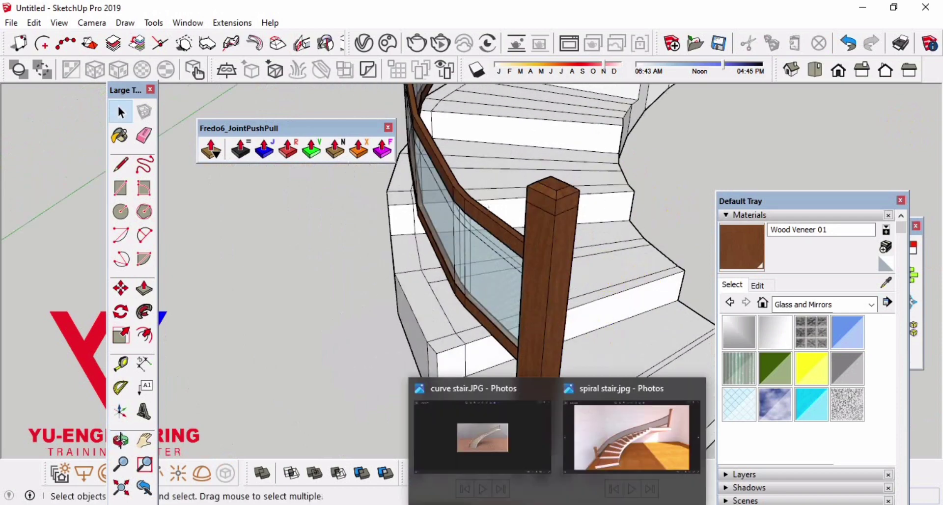
Check the spiral stair.jpg reference photo in Photos, then close it
click(644, 438)
scroll(235, 374, up, 1)
scroll(169, 320, up, 2)
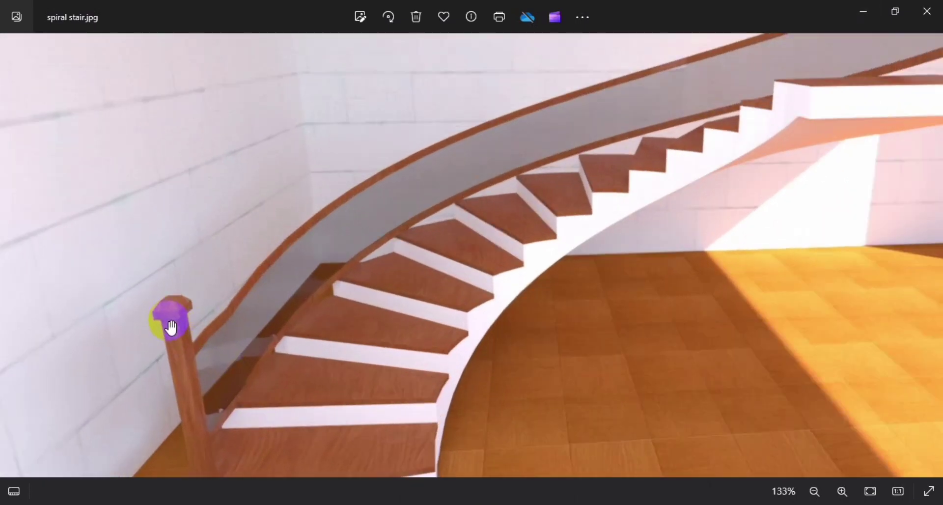
click(867, 12)
Undo the last three changes to the post
middle_drag(480, 282, 526, 236)
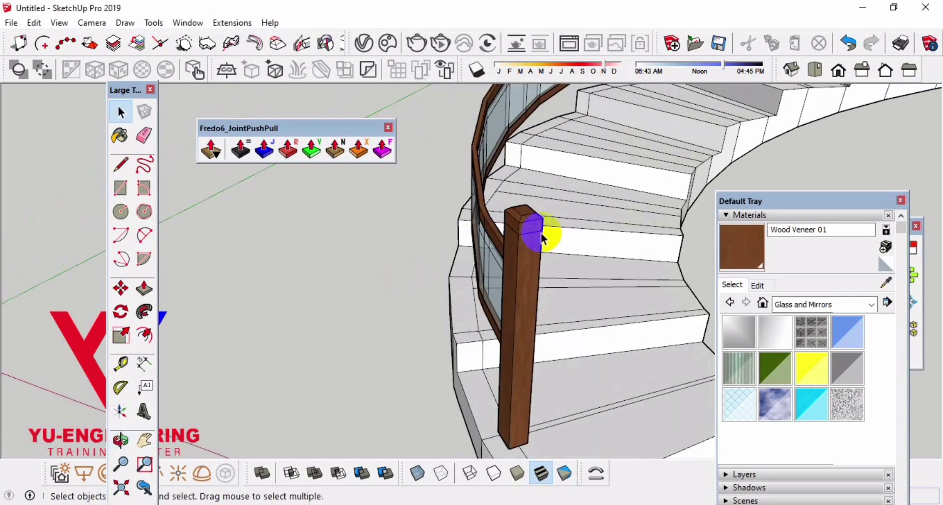
key(ctrl+z)
key(ctrl+z)
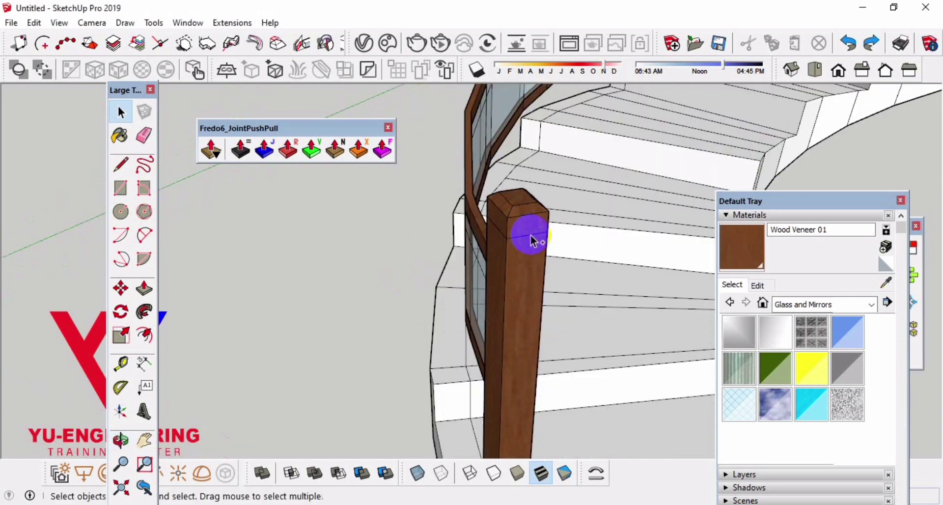
key(ctrl+z)
key(ctrl+z)
key(ctrl+z)
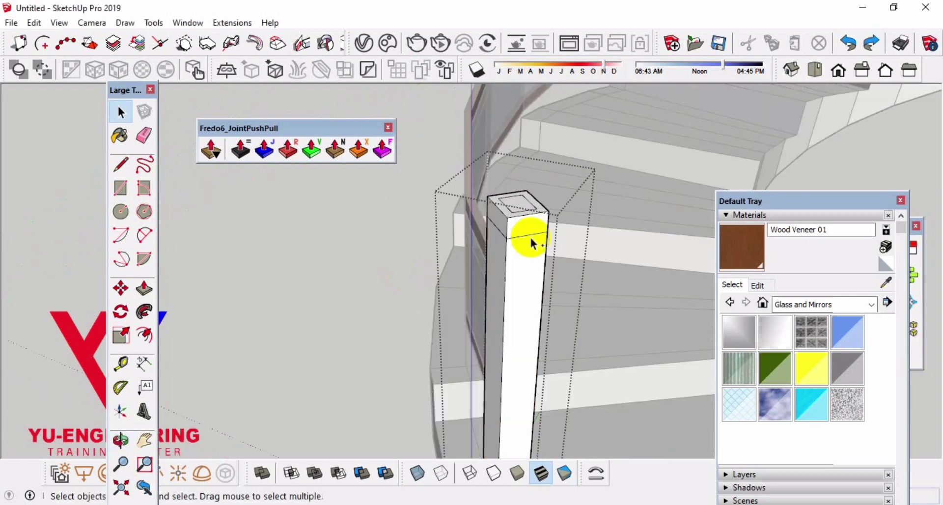
key(ctrl+z)
mouse_move(529, 237)
middle_down()
mouse_move(536, 249)
mouse_move(472, 268)
middle_up()
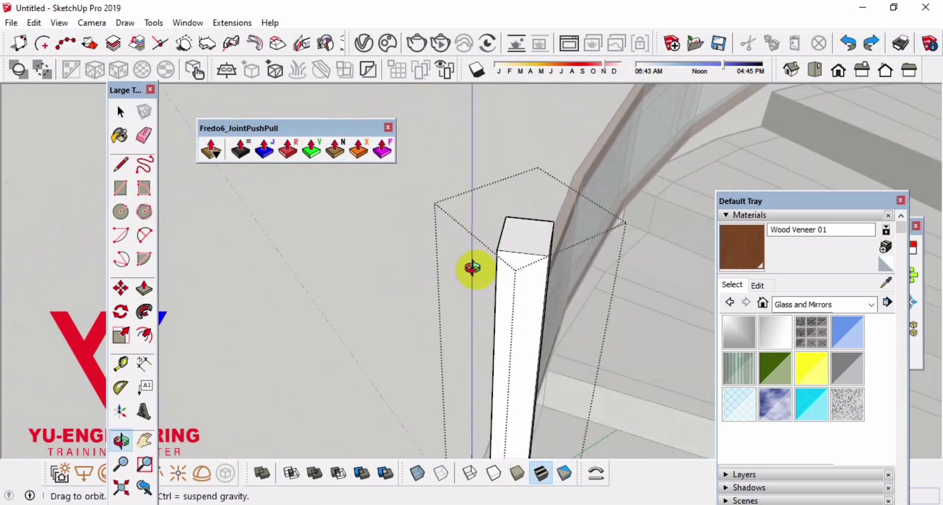
Push/Pull the post top to extrude a cap
key(p)
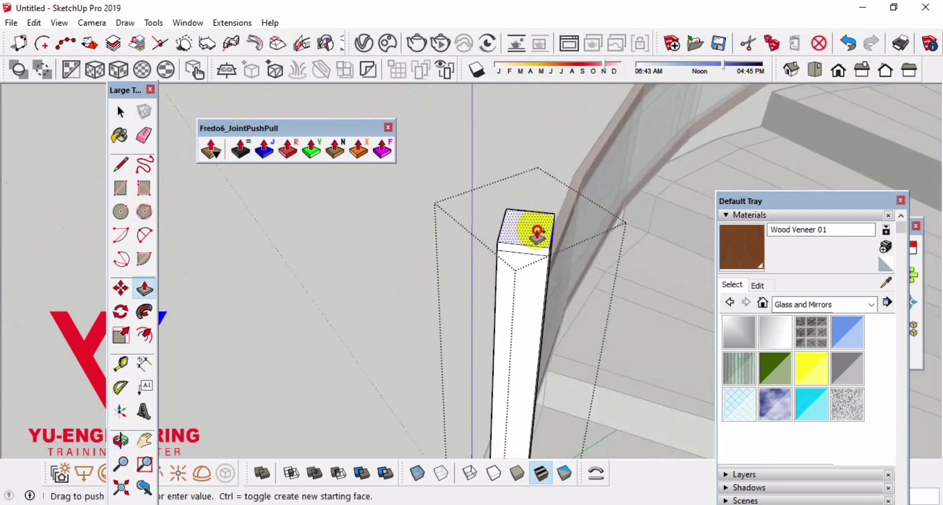
middle_drag(537, 235, 529, 251)
click(522, 260)
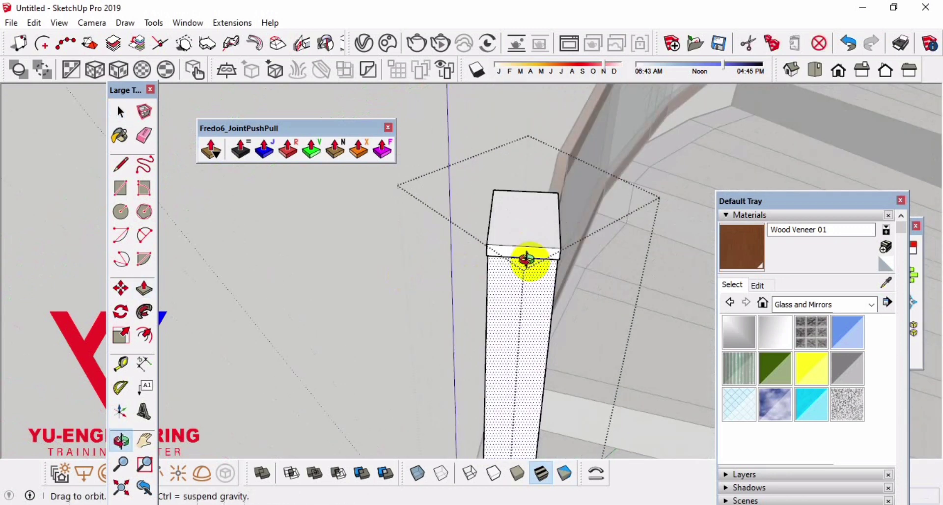
scroll(525, 259, up, 5)
mouse_move(452, 263)
middle_down()
mouse_move(309, 284)
mouse_move(536, 210)
mouse_move(535, 239)
mouse_move(661, 338)
mouse_move(768, 326)
middle_up()
Offset the cap's top outline inward and raise the inner face into a sloped top
key(f)
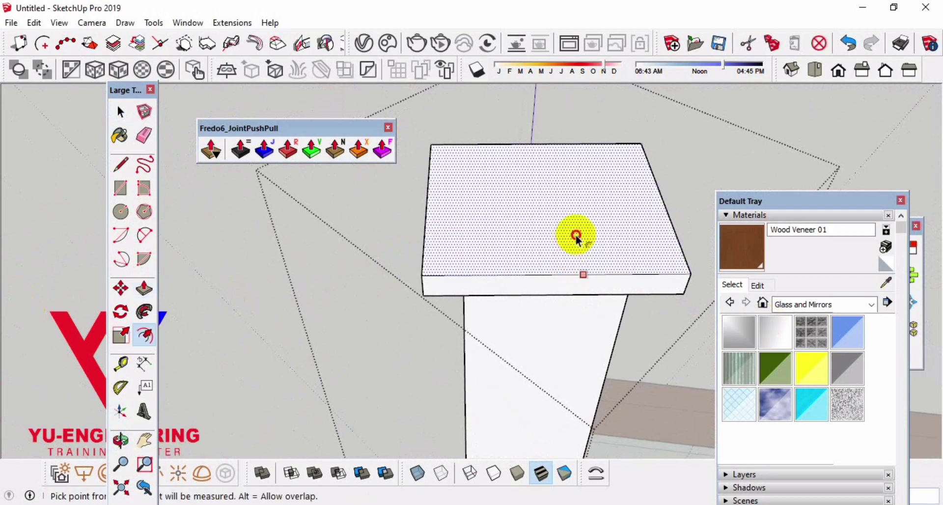
click(568, 239)
key(space)
click(564, 218)
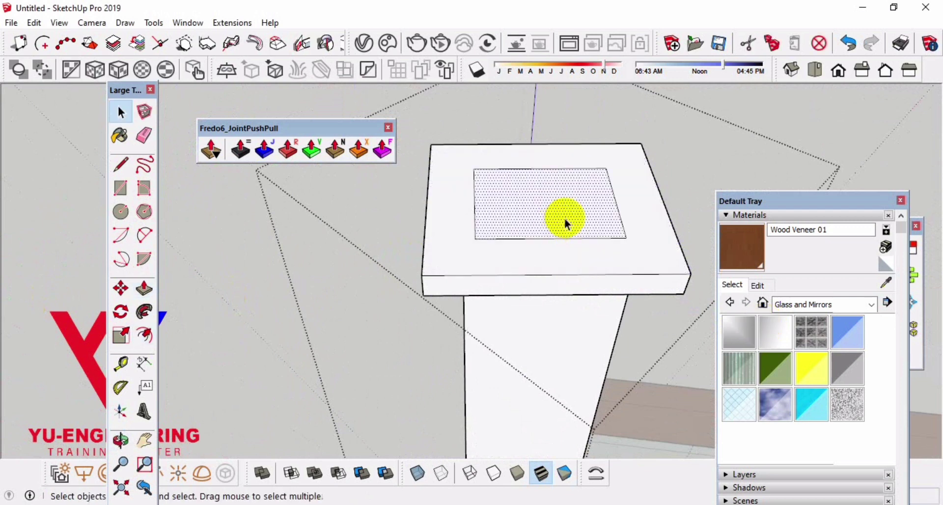
drag(564, 212, 564, 178)
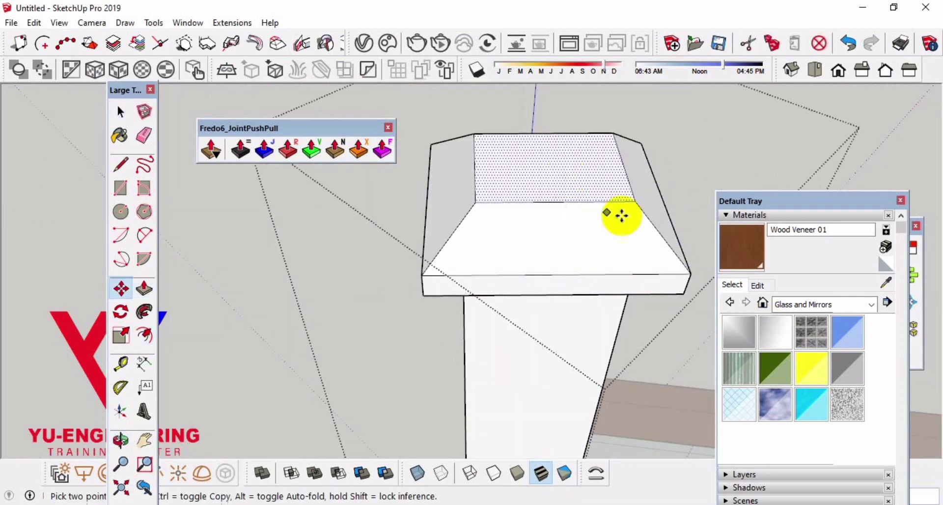
Paint the new cap faces with Wood Veneer 01
click(551, 343)
mouse_move(552, 343)
middle_down()
mouse_move(604, 312)
mouse_move(420, 328)
mouse_move(467, 325)
mouse_move(437, 321)
mouse_move(554, 326)
mouse_move(406, 349)
mouse_move(311, 389)
mouse_move(252, 399)
mouse_move(522, 337)
mouse_move(274, 370)
mouse_move(588, 212)
middle_up()
click(421, 328)
click(437, 322)
click(406, 350)
key(space)
click(600, 141)
Review the railing and stairs, then select the wooden post for its context menu
scroll(474, 274, down, 3)
mouse_move(473, 273)
middle_down()
mouse_move(483, 267)
mouse_move(552, 305)
mouse_move(487, 226)
mouse_move(543, 238)
mouse_move(526, 249)
middle_up()
scroll(551, 306, down, 3)
key(b)
key(space)
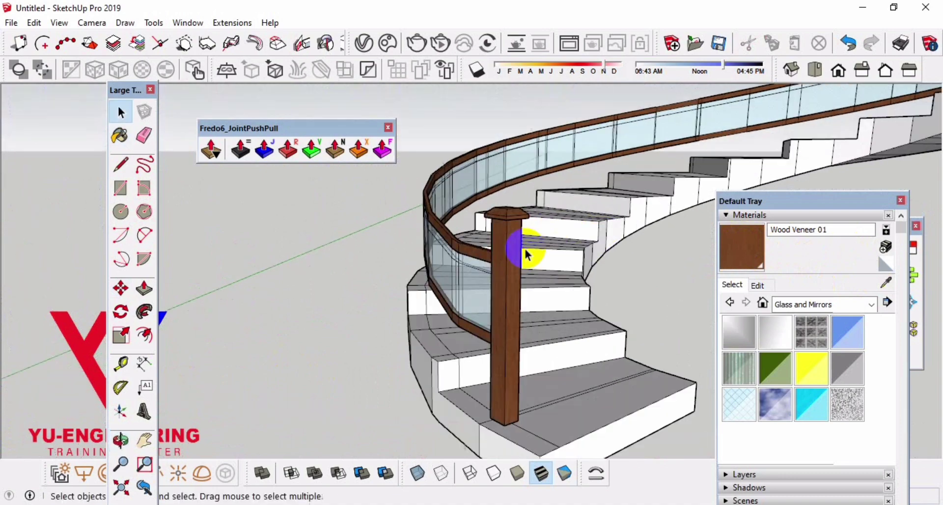
click(518, 228)
right_click(507, 240)
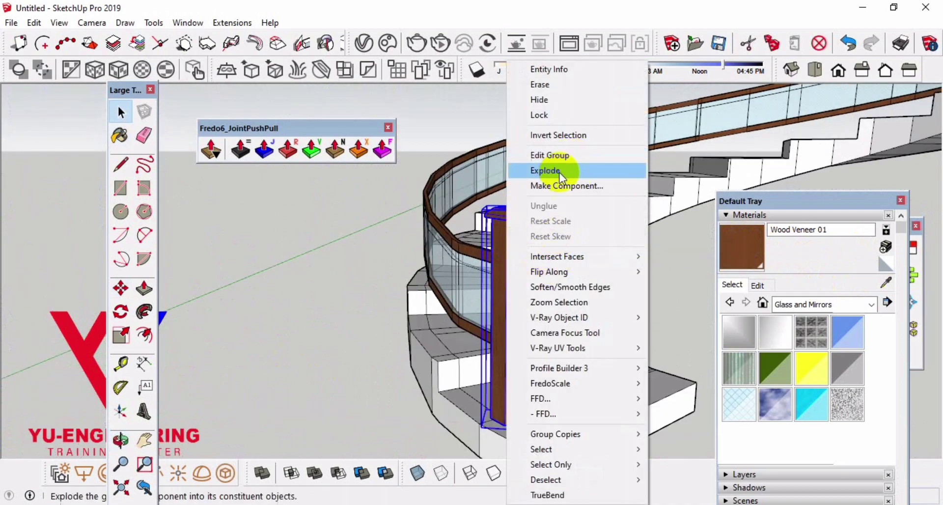
Explode the post and copy it onto the top landing near the railing
click(510, 294)
click(510, 294)
middle_drag(511, 293, 498, 388)
key(m)
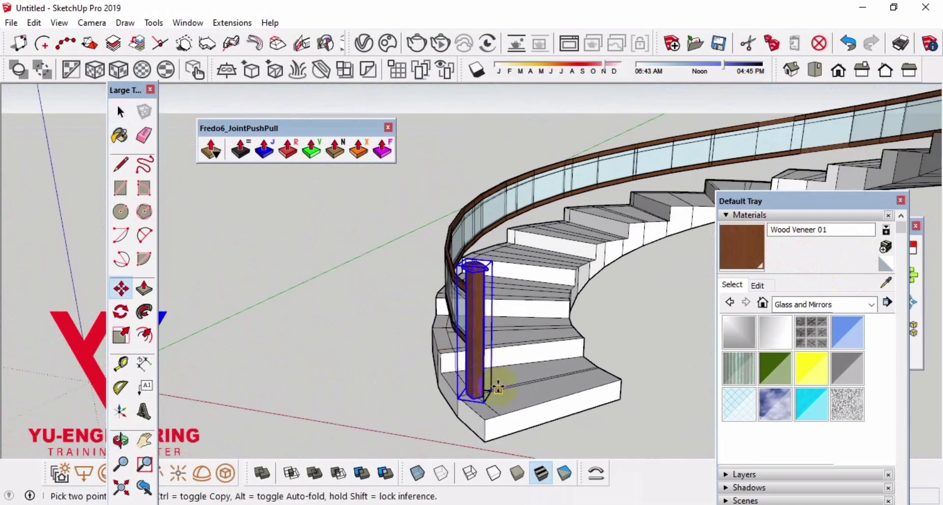
key(ctrl)
click(483, 419)
mouse_move(358, 362)
middle_down()
mouse_move(400, 343)
mouse_move(632, 326)
mouse_move(521, 305)
middle_up()
click(636, 326)
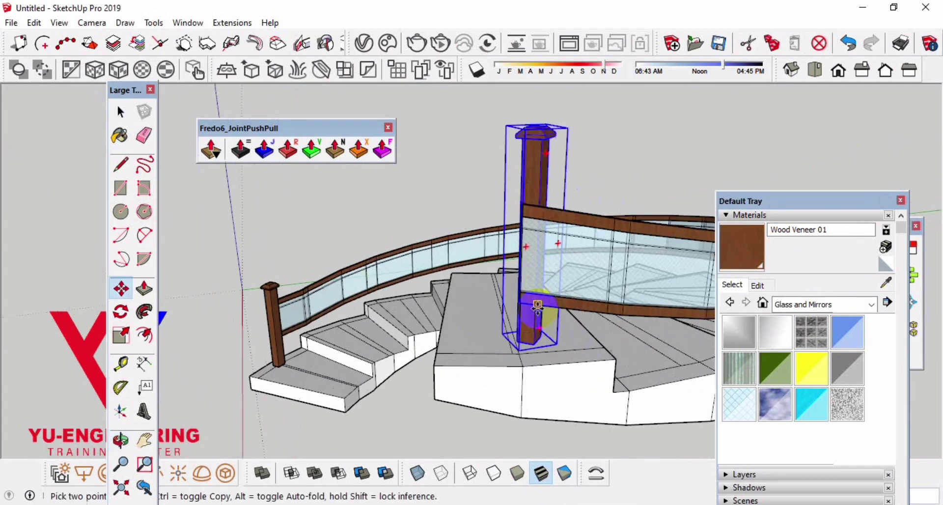
scroll(539, 339, up, 3)
click(540, 339)
Settle the copied post at the top end of the stair
mouse_move(524, 358)
middle_down()
mouse_move(419, 431)
mouse_move(284, 419)
middle_up()
scroll(523, 366, up, 3)
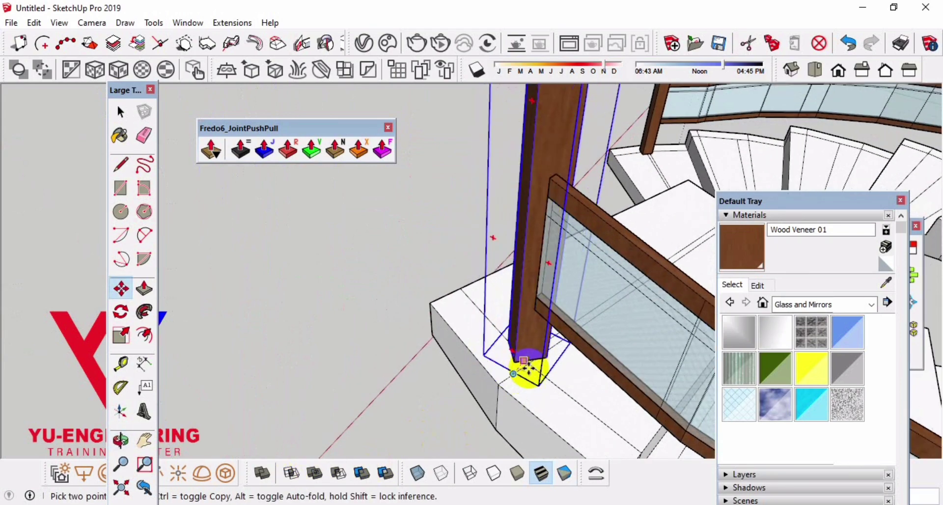
scroll(527, 365, down, 3)
middle_drag(558, 354, 488, 263)
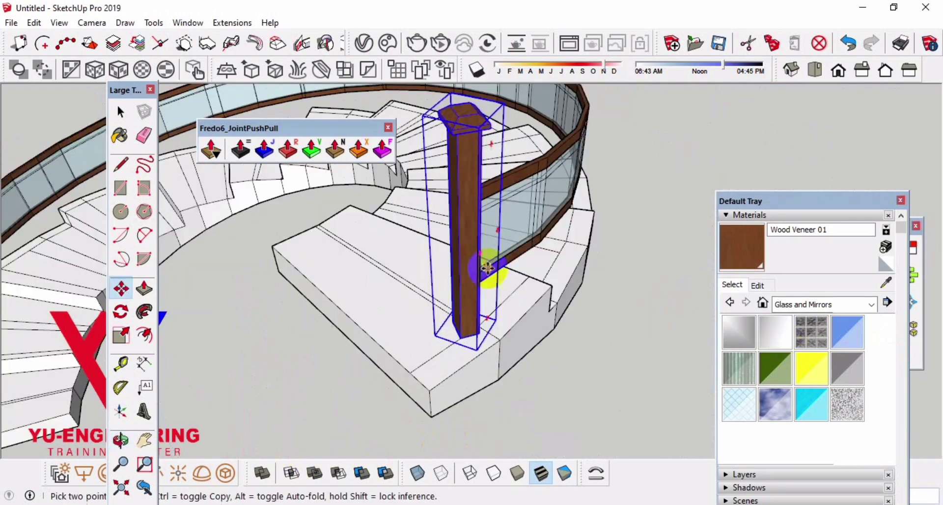
click(488, 263)
key(space)
scroll(604, 298, down, 2)
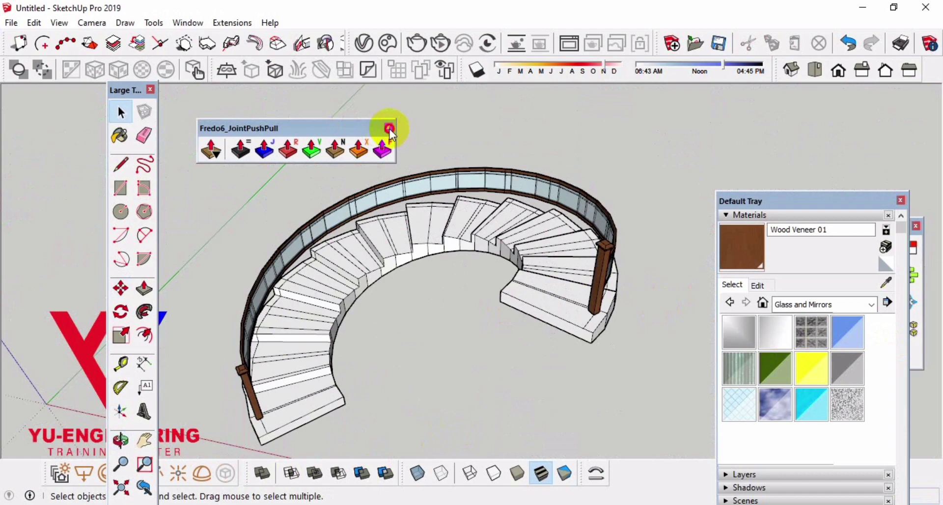
Close the Fredo6_JointPushPull toolbar and select the staircase group
click(388, 128)
middle_drag(357, 326, 357, 267)
scroll(326, 345, up, 3)
middle_drag(325, 346, 315, 347)
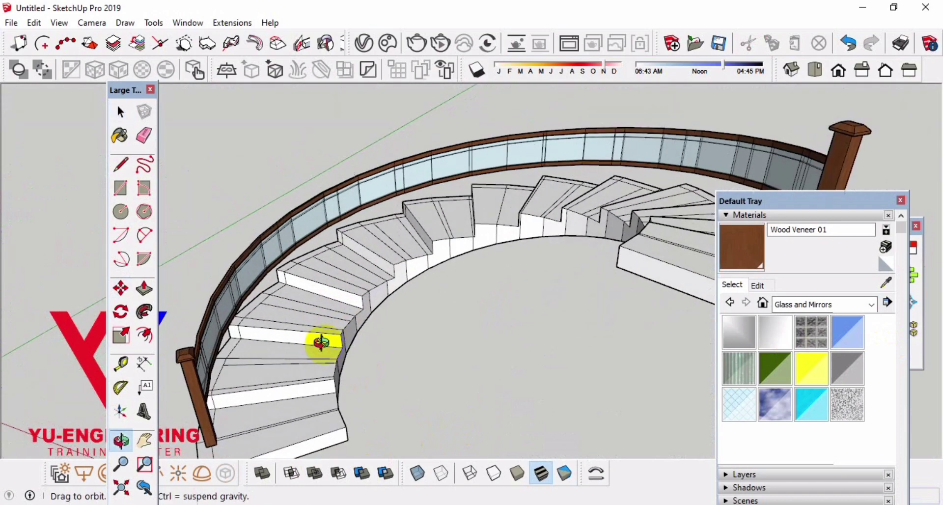
scroll(337, 284, down, 3)
scroll(310, 374, up, 5)
click(311, 362)
Enter the staircase group and erase stray edges across the first treads
double_click(310, 359)
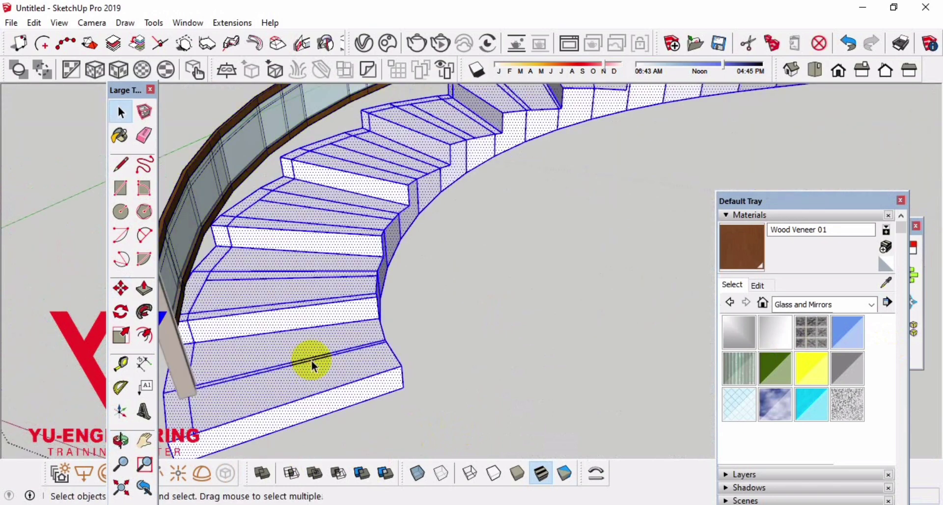
click(310, 361)
key(e)
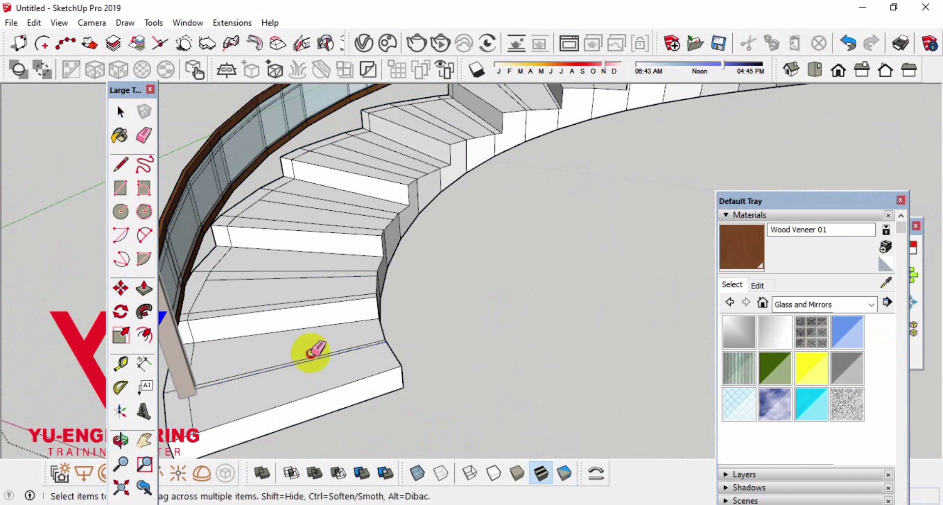
click(308, 360)
click(314, 268)
scroll(294, 294, up, 2)
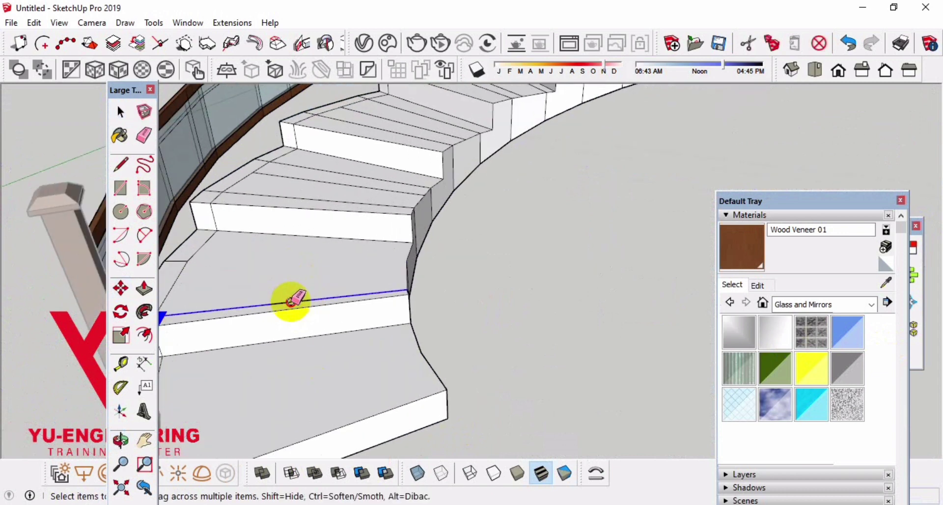
drag(361, 170, 348, 195)
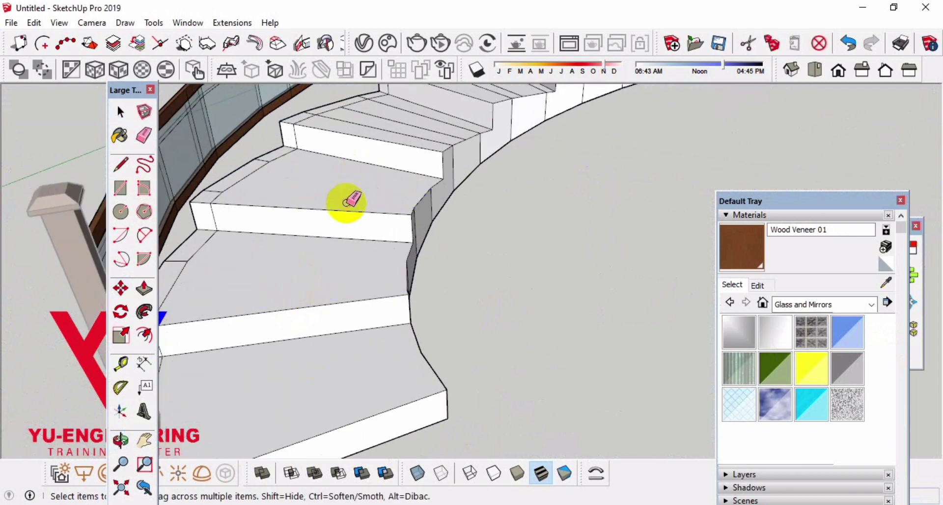
middle_drag(353, 199, 434, 170)
drag(448, 161, 421, 191)
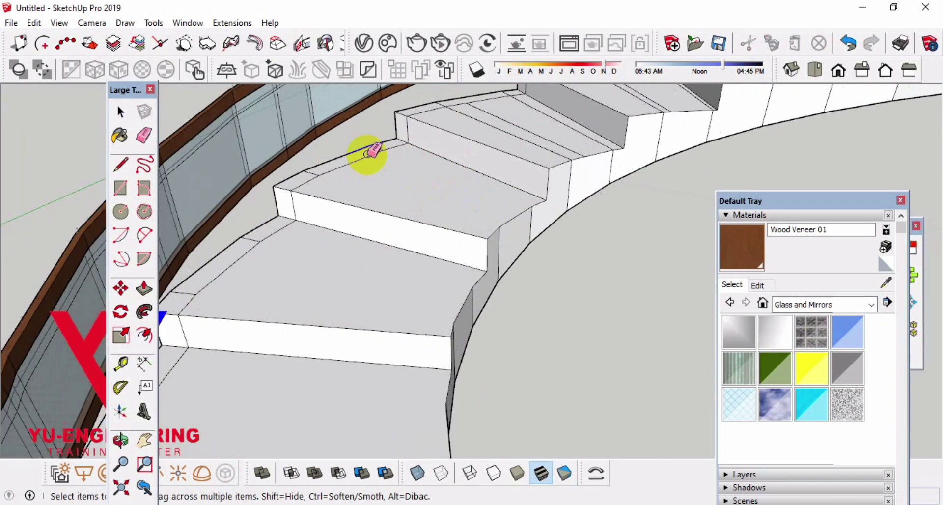
scroll(385, 144, up, 2)
Erase stray edges along the railing and the floor edge by the post base
mouse_move(298, 179)
middle_down()
mouse_move(263, 257)
mouse_move(301, 231)
middle_up()
drag(218, 308, 217, 309)
mouse_move(218, 309)
middle_down()
mouse_move(337, 270)
mouse_move(274, 341)
middle_up()
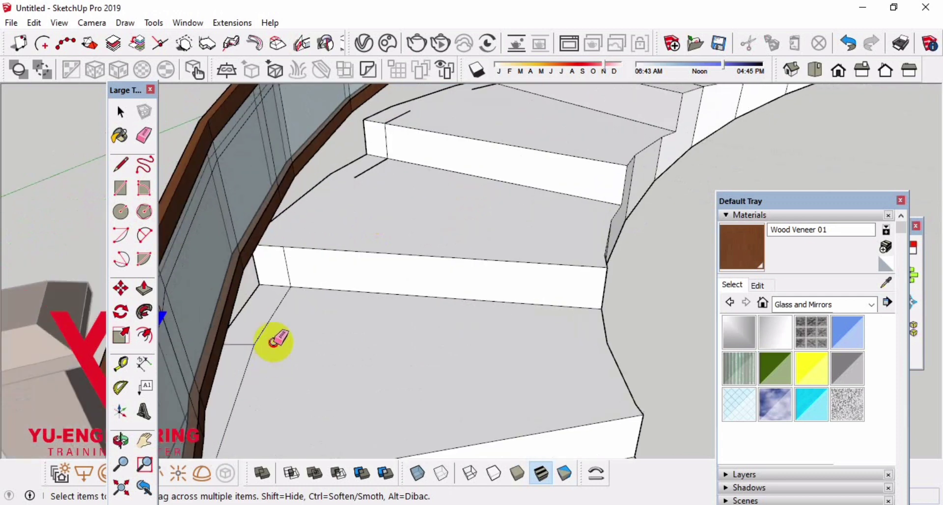
drag(244, 354, 246, 352)
mouse_move(361, 288)
middle_down()
mouse_move(249, 337)
mouse_move(303, 326)
middle_up()
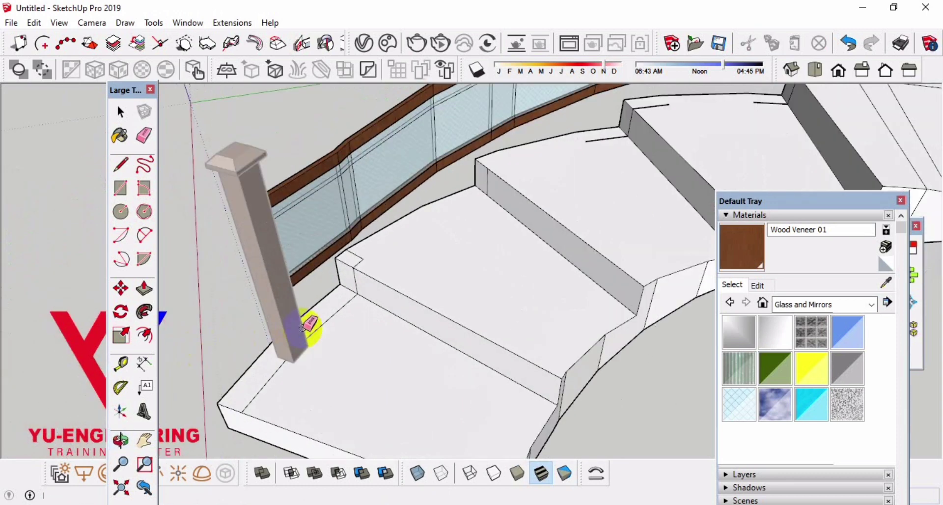
click(326, 330)
scroll(350, 241, up, 2)
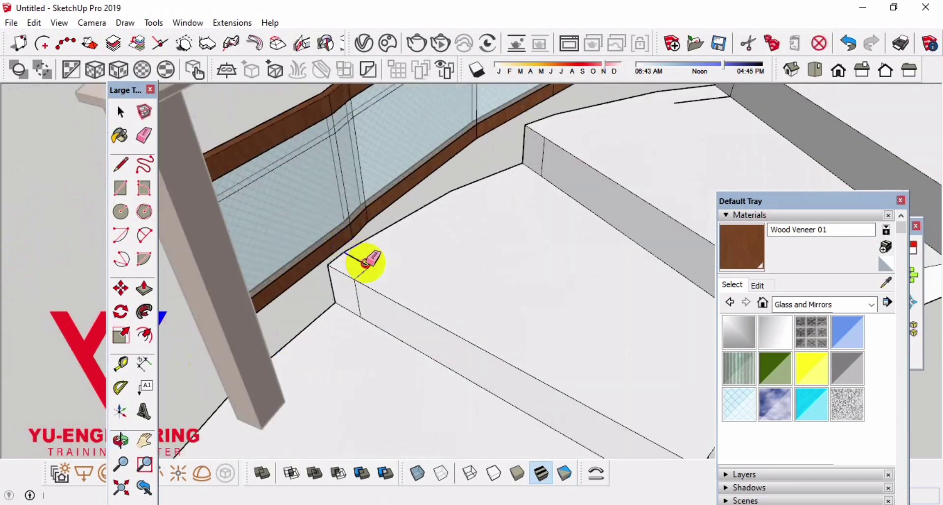
scroll(368, 302, down, 5)
scroll(699, 195, up, 2)
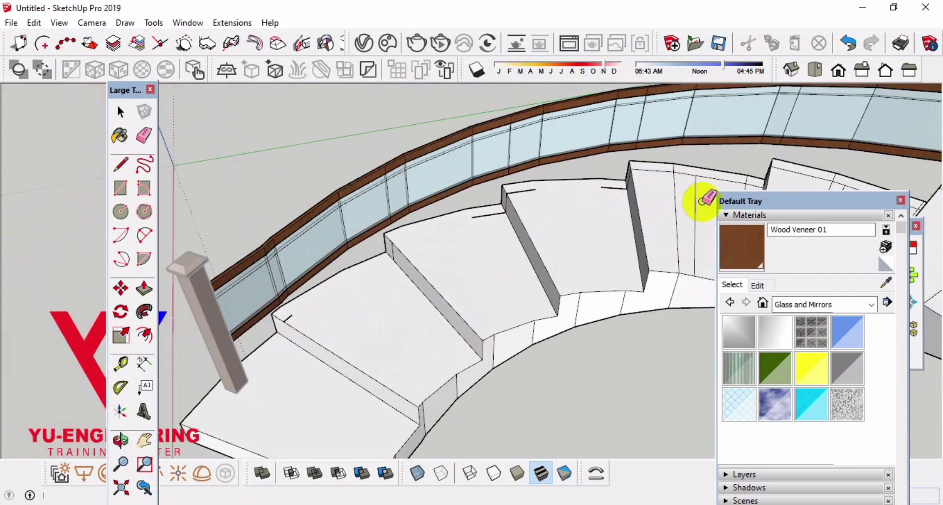
scroll(692, 207, up, 2)
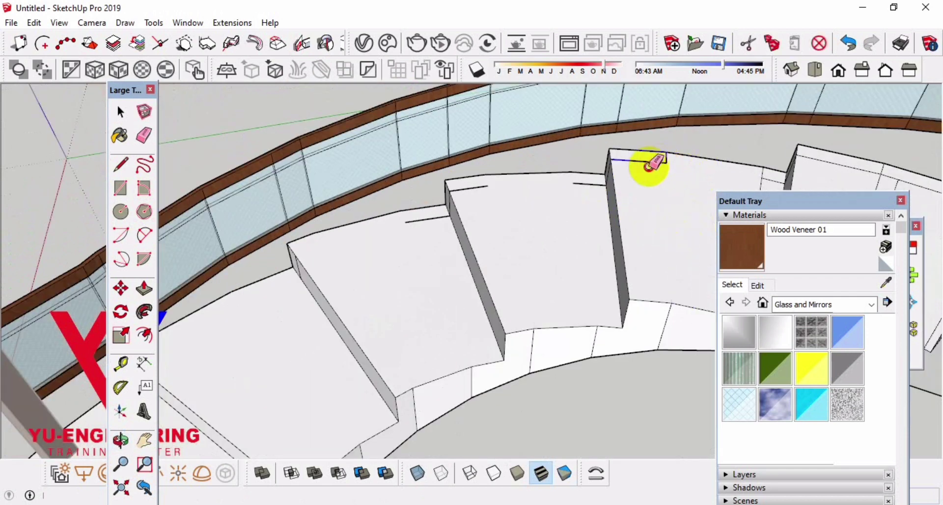
scroll(470, 188, up, 1)
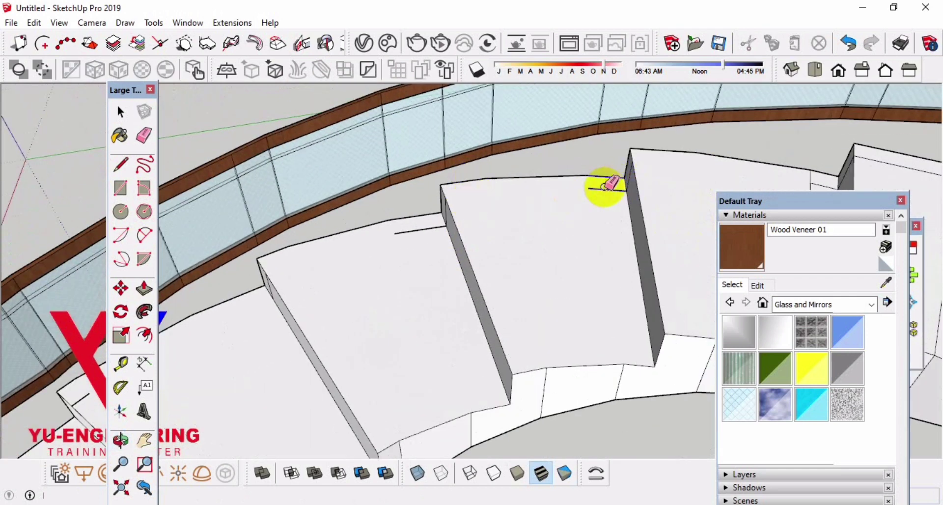
scroll(425, 233, down, 4)
scroll(551, 225, up, 3)
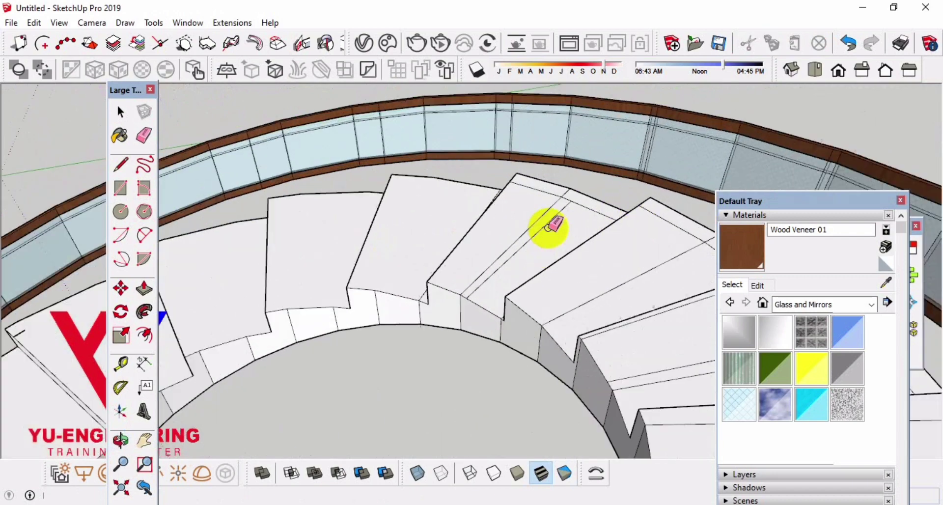
scroll(544, 215, up, 1)
Erase the stray parallel lines on the next step top
drag(537, 207, 572, 193)
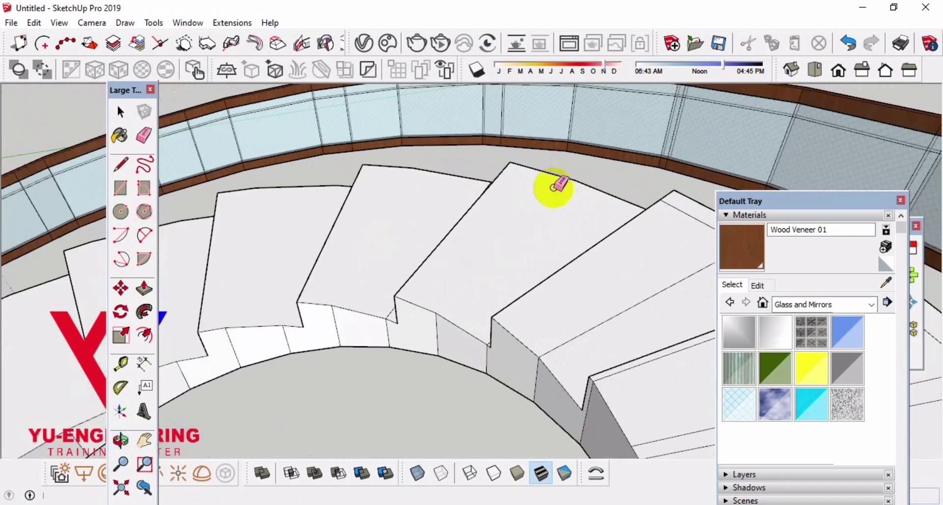
mouse_move(650, 284)
middle_down()
mouse_move(899, 253)
mouse_move(608, 206)
middle_up()
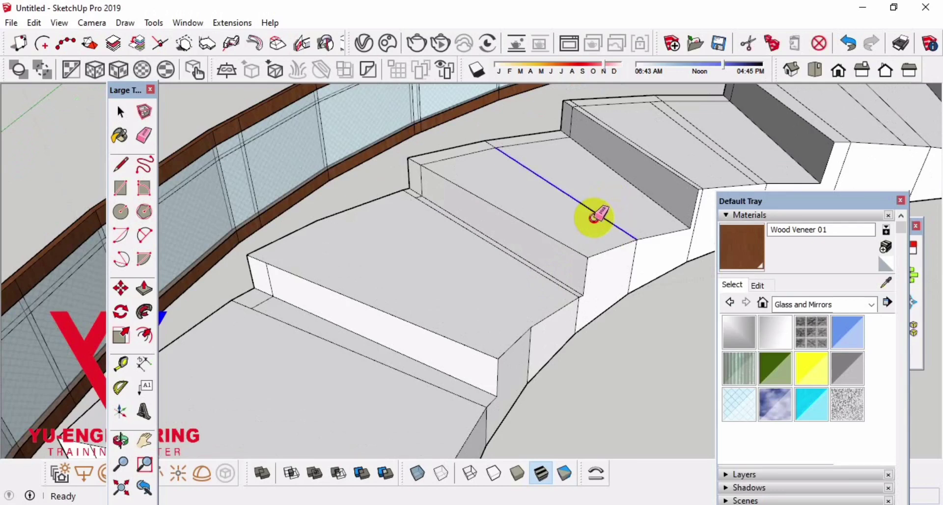
scroll(523, 253, up, 2)
scroll(506, 258, up, 1)
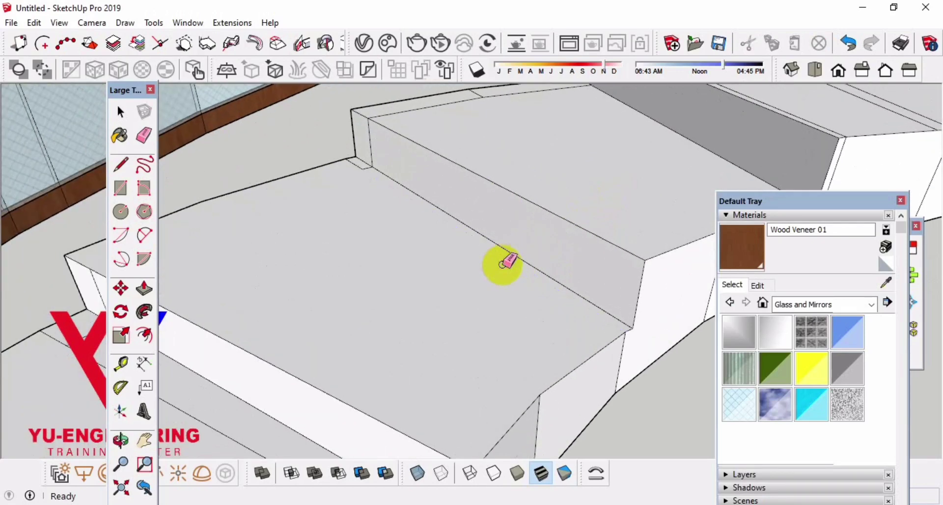
scroll(502, 264, down, 3)
scroll(618, 200, up, 1)
scroll(554, 202, down, 1)
scroll(553, 202, up, 2)
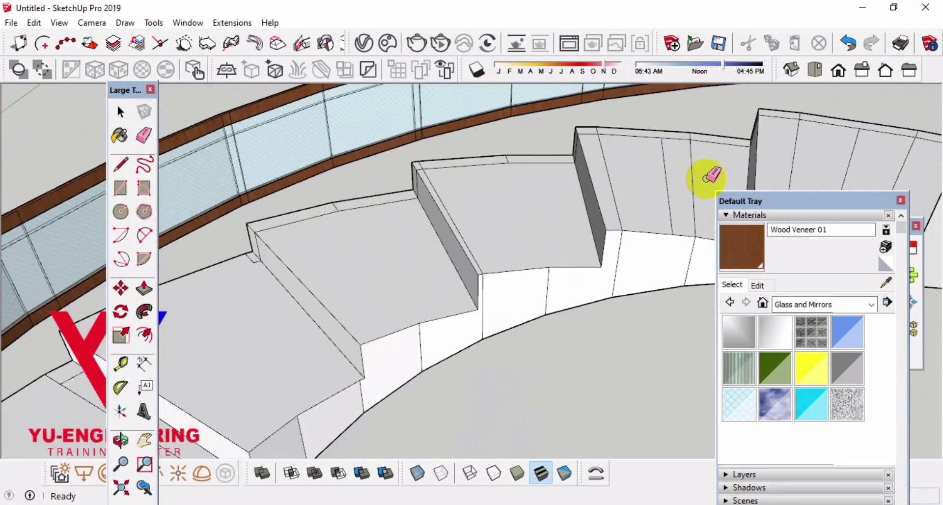
Erase the riser's vertical edges and the step's extra top edge
drag(706, 178, 615, 201)
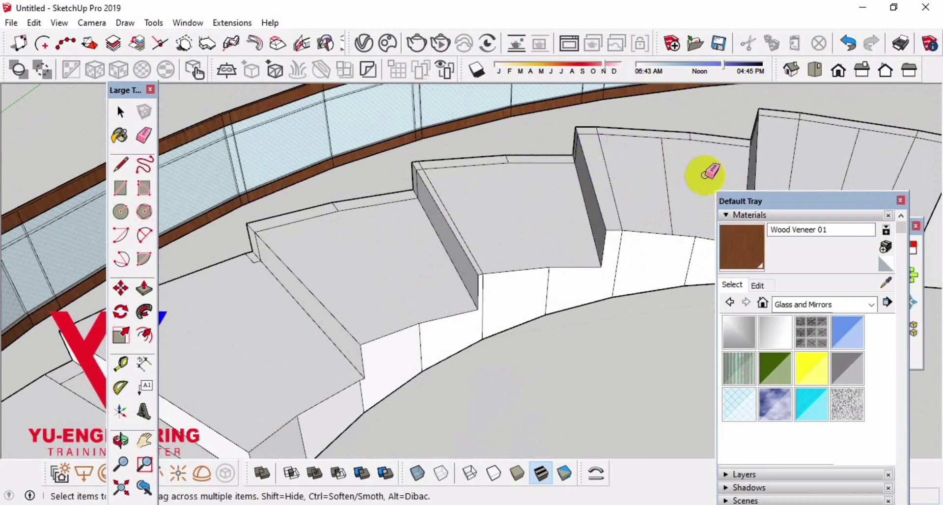
scroll(564, 164, up, 2)
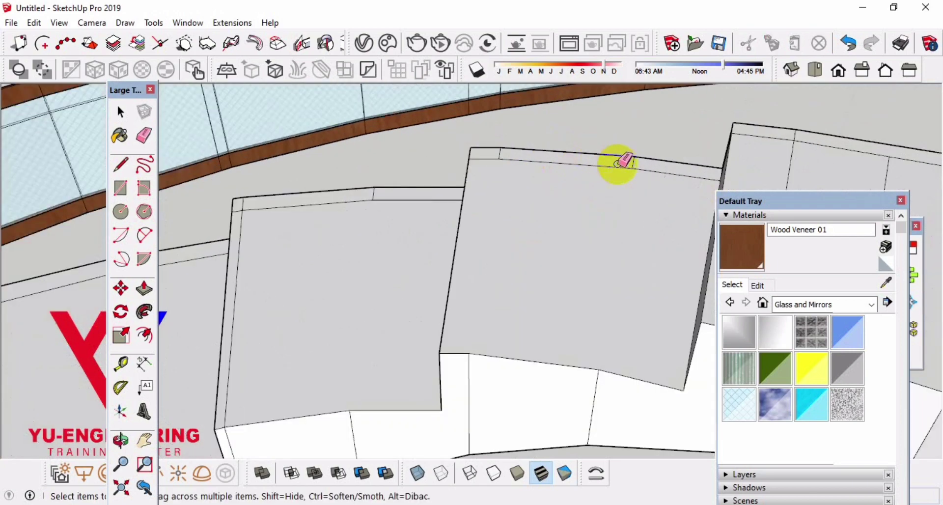
drag(506, 160, 596, 200)
scroll(595, 200, down, 2)
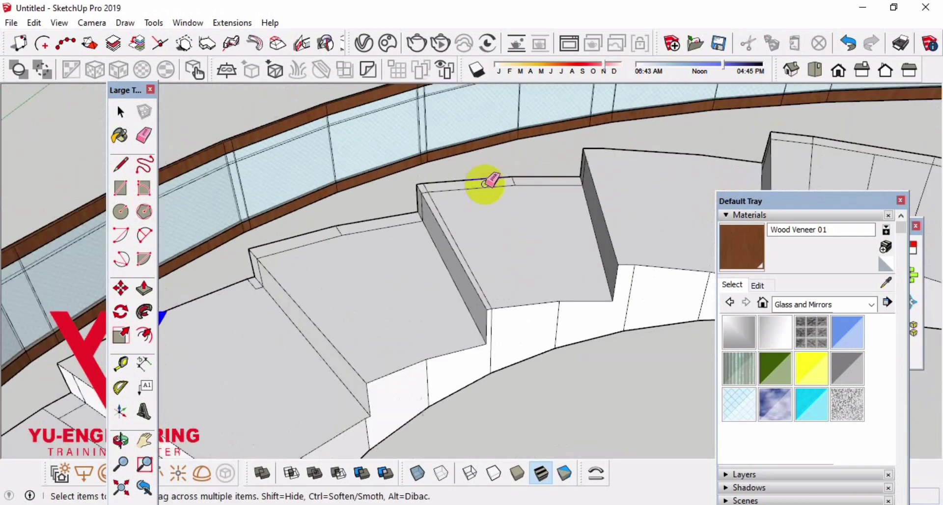
scroll(537, 181, up, 3)
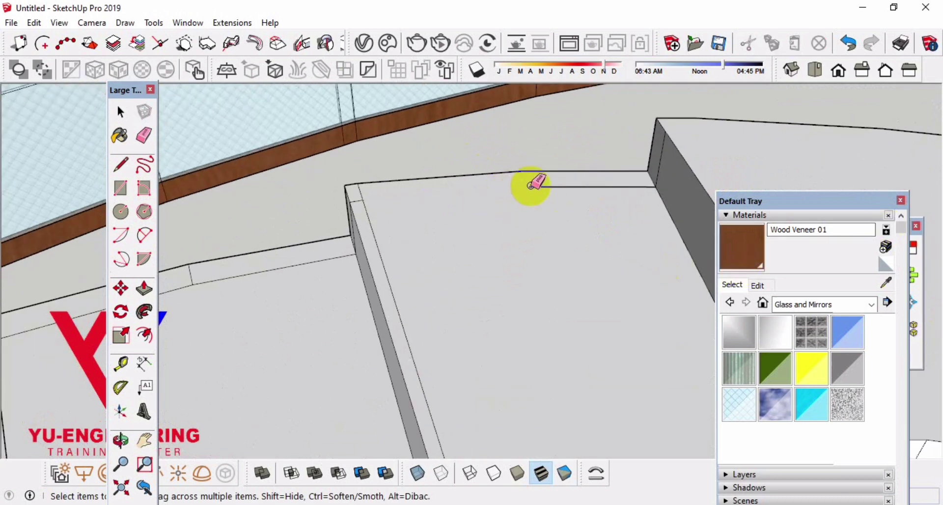
Erase the stray edge and the long and short diagonal edges on the first steps
scroll(560, 186, down, 3)
scroll(452, 210, up, 2)
drag(343, 242, 301, 252)
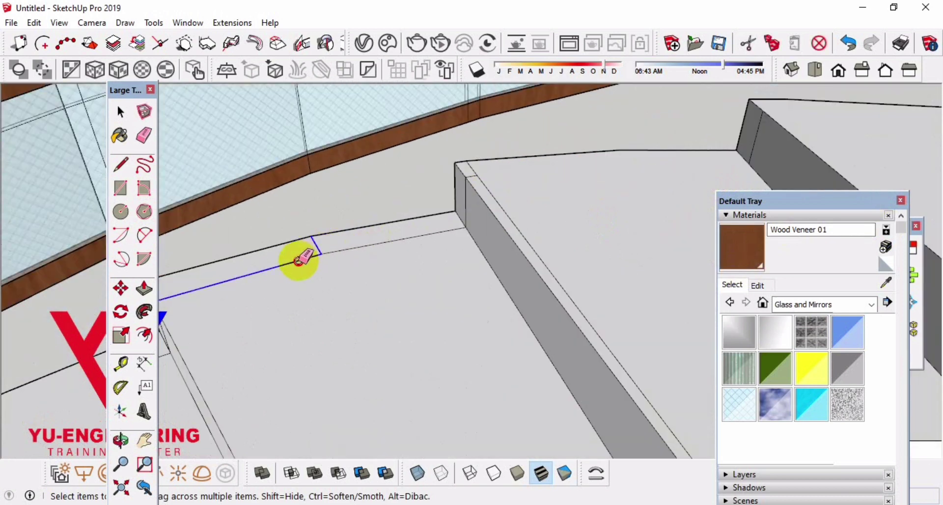
scroll(344, 251, up, 2)
scroll(365, 250, down, 2)
scroll(275, 302, down, 2)
scroll(290, 278, down, 2)
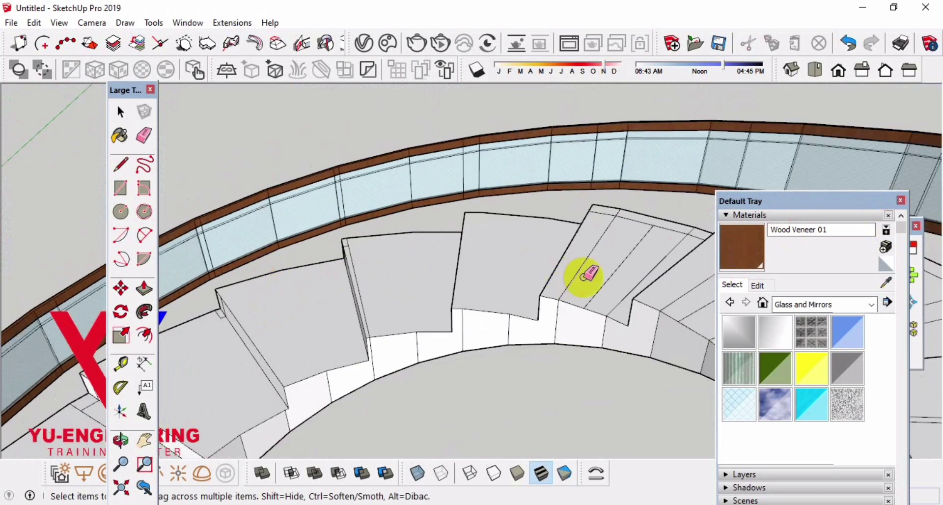
scroll(639, 277, up, 3)
drag(658, 331, 522, 267)
scroll(412, 246, down, 2)
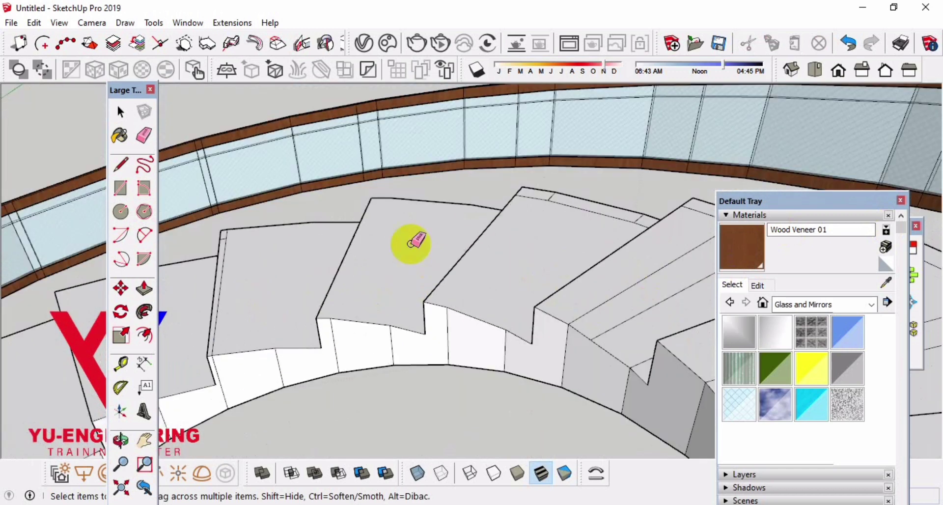
scroll(680, 226, up, 3)
scroll(678, 229, down, 1)
drag(678, 229, 634, 222)
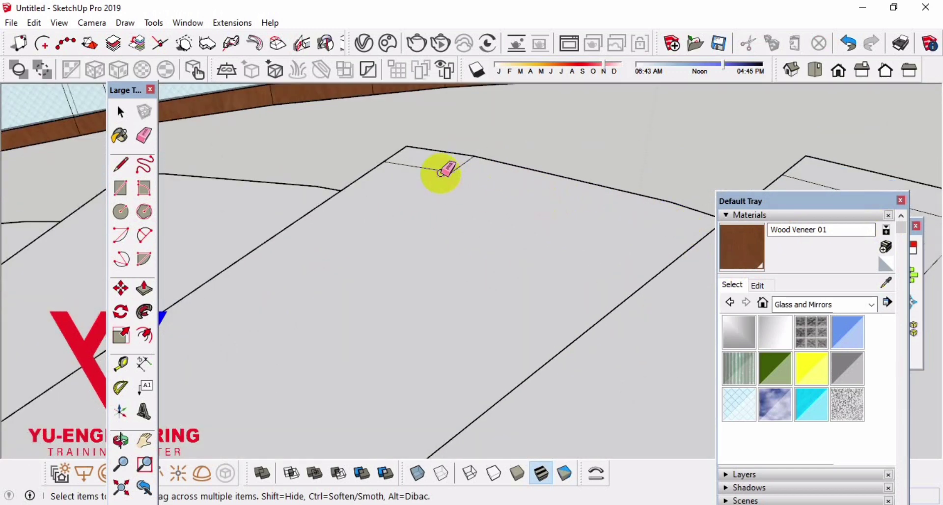
scroll(459, 166, down, 3)
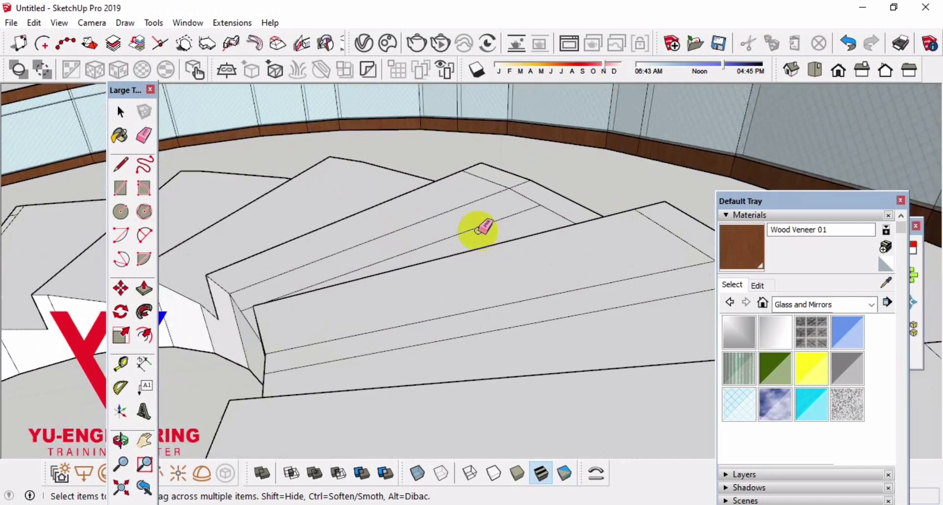
From a new angle, erase the remaining diagonal and vertical edges on the other steps
middle_drag(480, 228, 816, 275)
scroll(563, 276, up, 2)
drag(563, 276, 449, 336)
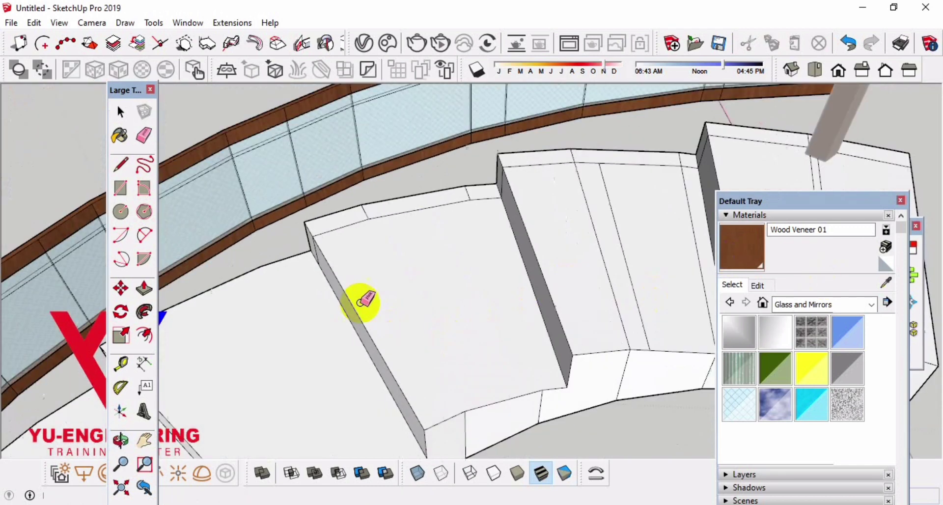
middle_drag(364, 300, 613, 257)
drag(637, 261, 516, 290)
scroll(480, 225, down, 2)
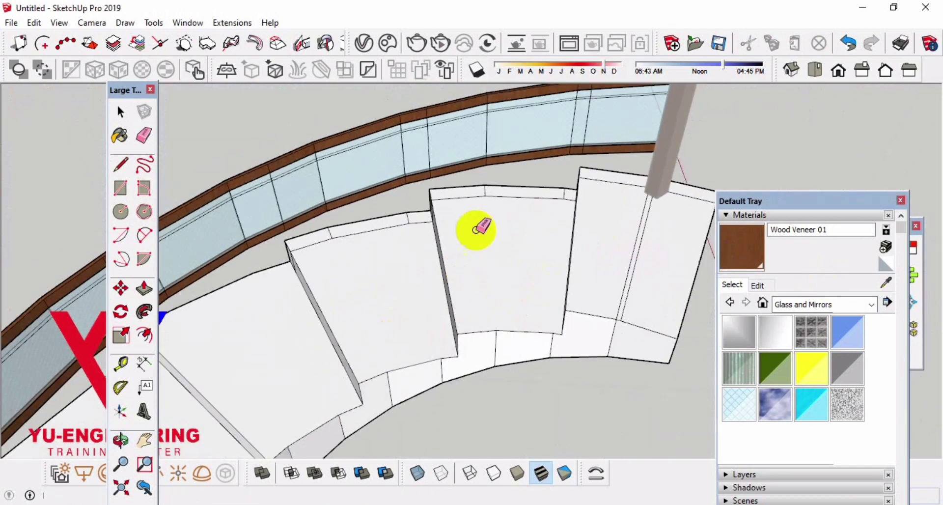
middle_drag(479, 225, 653, 252)
drag(625, 156, 710, 167)
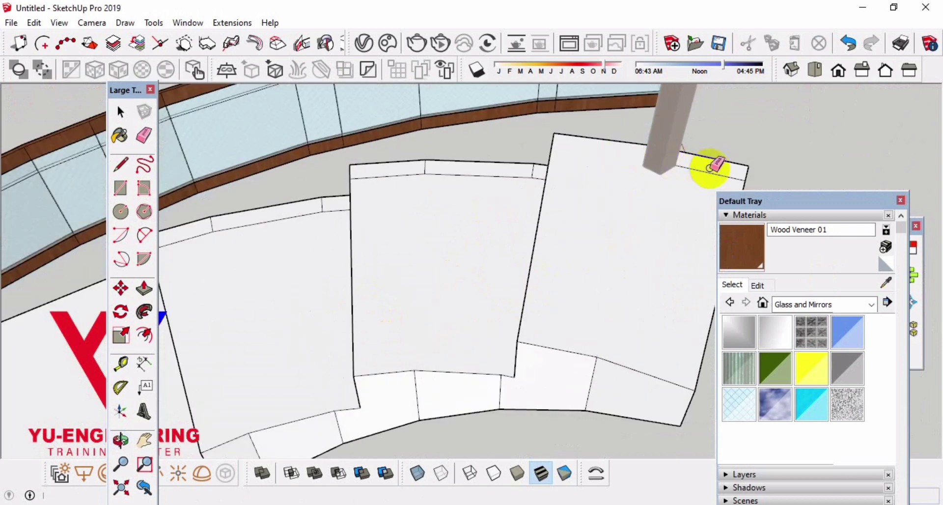
scroll(481, 184, up, 2)
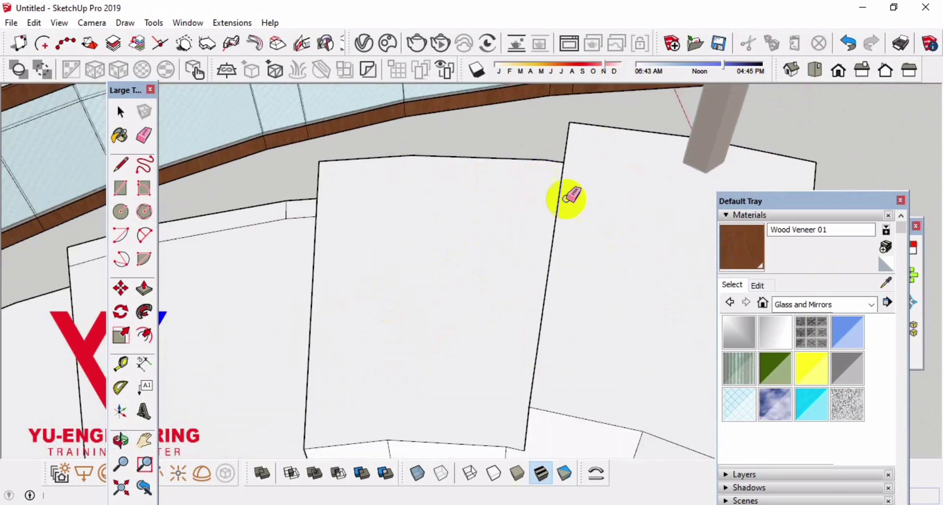
Orbit to the step's side face, then to a top-down view of the whole stair
middle_drag(566, 198, 396, 200)
scroll(531, 186, down, 3)
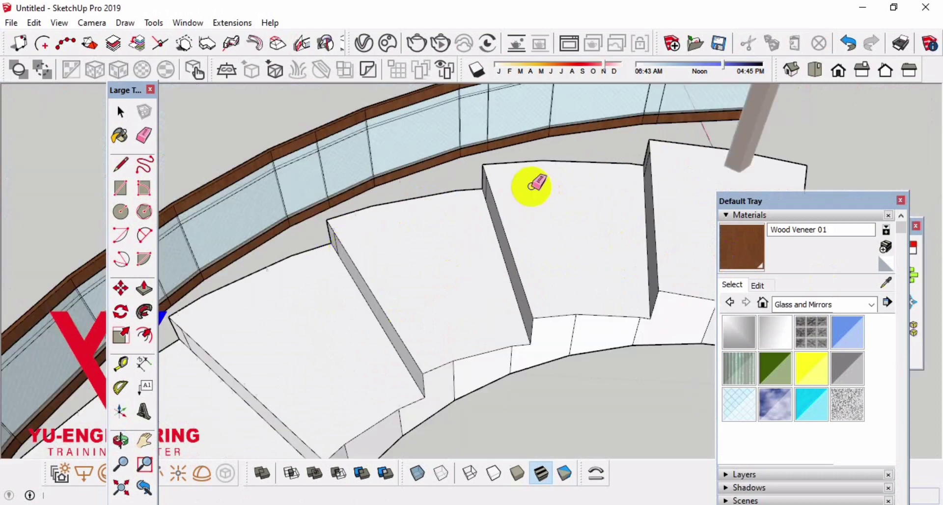
scroll(458, 244, down, 4)
mouse_move(471, 277)
middle_down()
mouse_move(360, 280)
mouse_move(225, 354)
middle_up()
scroll(309, 274, down, 3)
scroll(225, 365, up, 5)
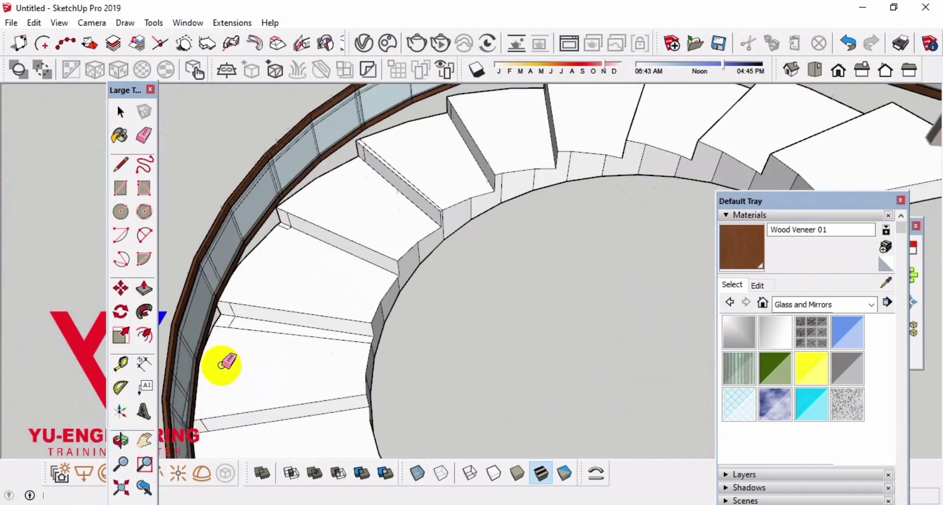
scroll(260, 304, up, 3)
scroll(337, 362, down, 3)
scroll(379, 259, up, 1)
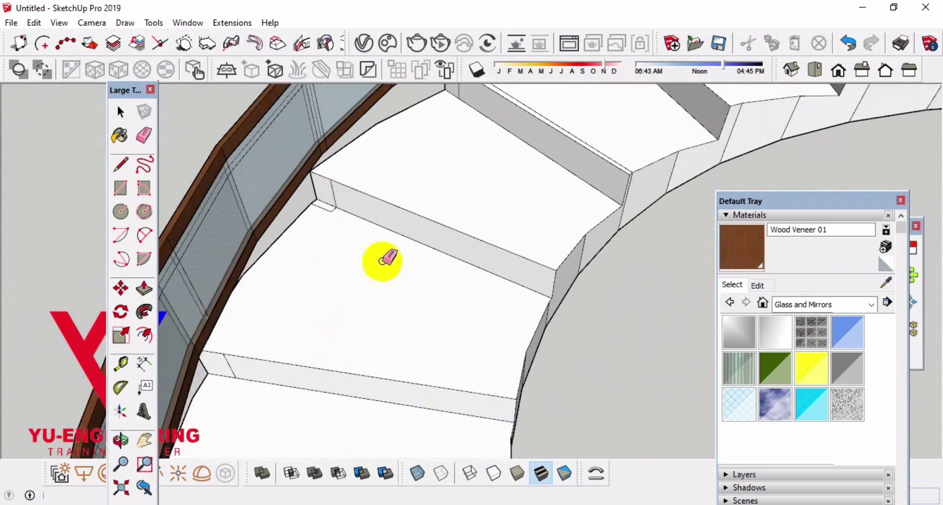
scroll(417, 196, down, 3)
mouse_move(417, 195)
middle_down()
mouse_move(399, 315)
mouse_move(374, 337)
mouse_move(258, 343)
mouse_move(337, 347)
middle_up()
scroll(235, 323, up, 2)
scroll(235, 323, up, 2)
scroll(326, 326, up, 1)
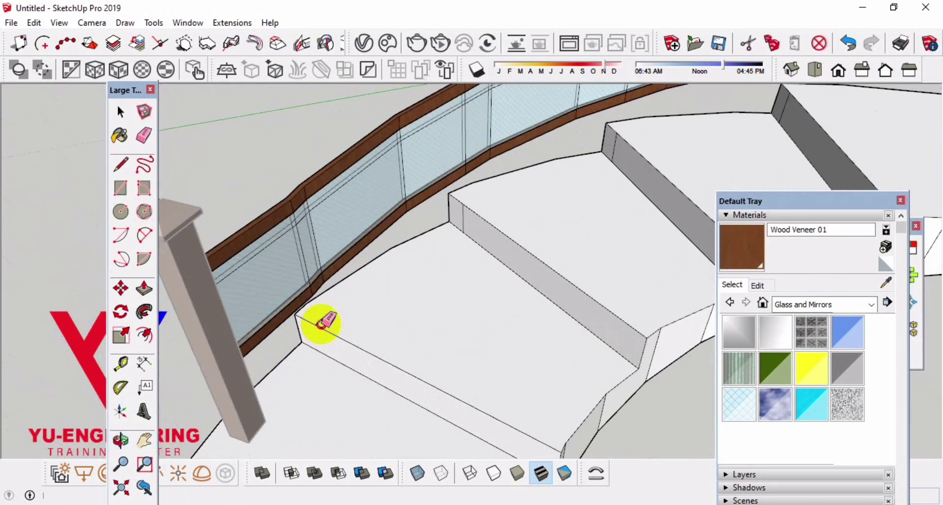
scroll(320, 320, down, 1)
scroll(343, 315, down, 2)
Switch to Select and orbit around the stair from low and high views to inspect it
key(space)
scroll(588, 388, down, 3)
mouse_move(485, 293)
middle_down()
mouse_move(727, 270)
mouse_move(490, 320)
middle_up()
scroll(376, 400, up, 2)
scroll(376, 400, up, 2)
mouse_move(421, 385)
middle_down()
mouse_move(712, 368)
mouse_move(555, 288)
middle_up()
mouse_move(556, 288)
mouse_down()
mouse_move(600, 337)
mouse_move(583, 404)
mouse_move(522, 417)
mouse_move(635, 409)
mouse_move(400, 370)
mouse_move(417, 347)
mouse_up()
scroll(417, 347, up, 3)
scroll(526, 338, down, 3)
Unhide all hidden geometry via Edit > Unhide > All
mouse_move(842, 288)
middle_down()
mouse_move(452, 242)
mouse_move(411, 298)
mouse_move(441, 238)
middle_up()
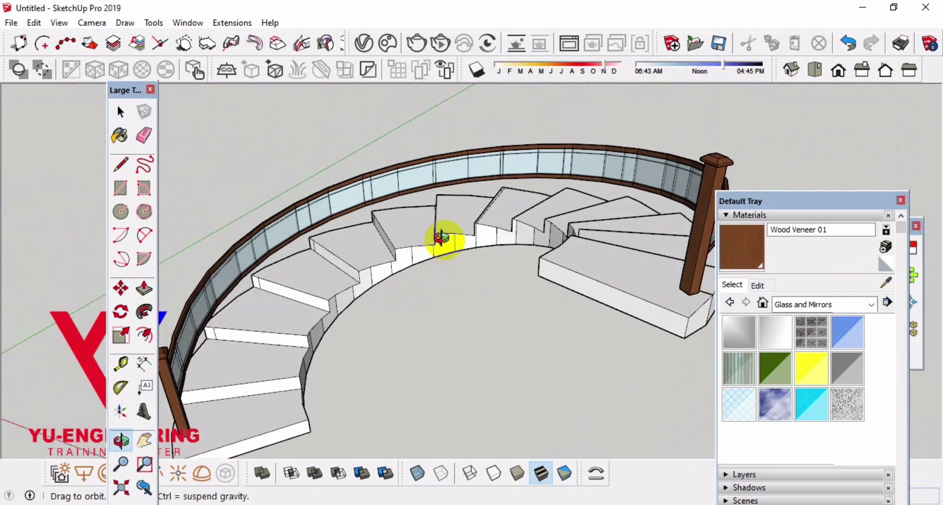
click(34, 25)
mouse_move(60, 236)
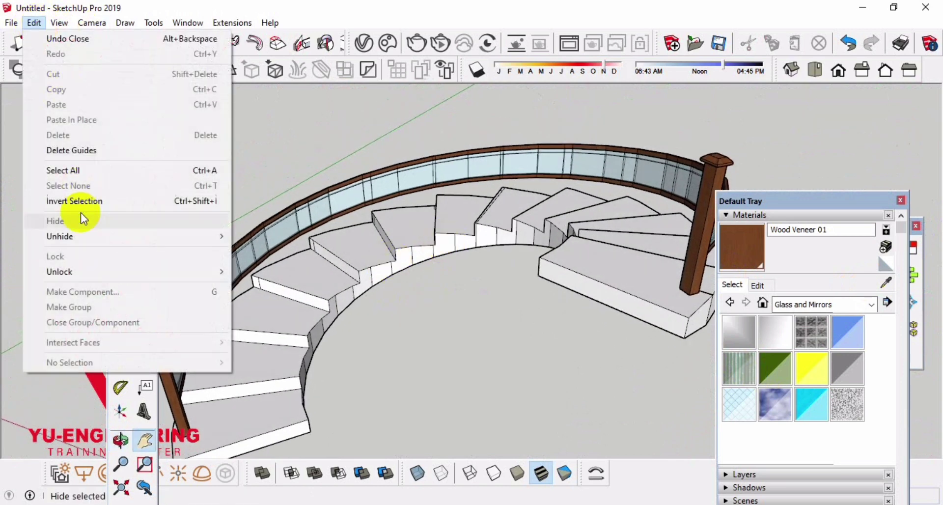
click(87, 238)
click(269, 259)
Orbit toward the straight stair and select it
scroll(362, 270, down, 5)
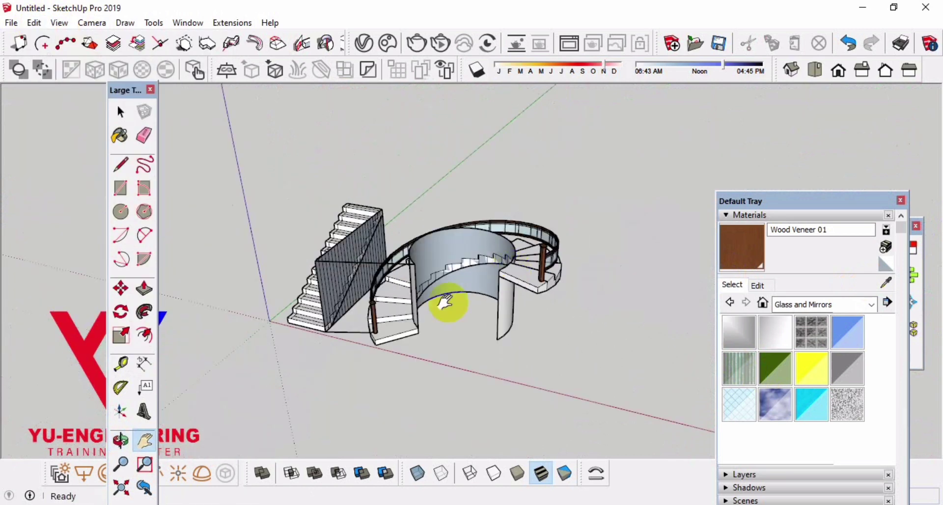
mouse_move(448, 304)
middle_down()
mouse_move(495, 310)
mouse_move(369, 396)
middle_up()
scroll(494, 310, up, 5)
key(space)
click(337, 339)
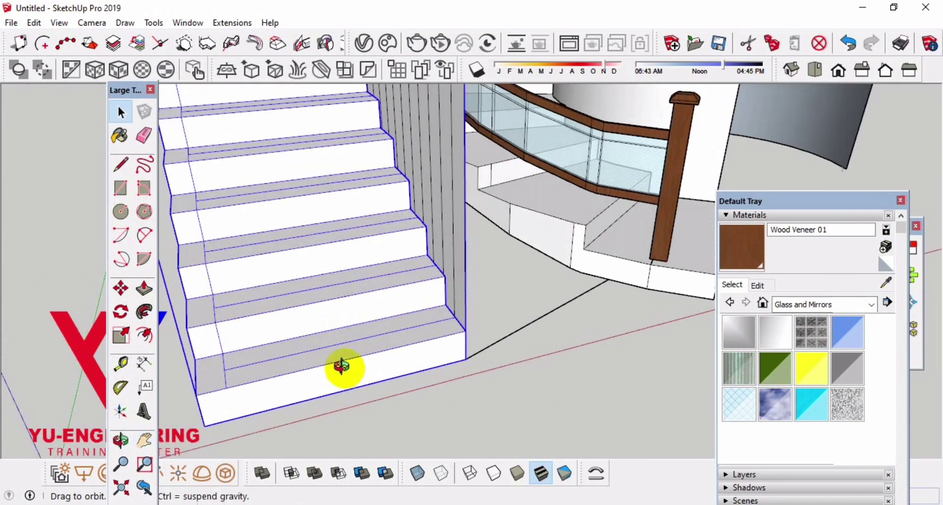
scroll(337, 369, up, 3)
scroll(253, 390, up, 3)
key(r)
scroll(184, 383, down, 2)
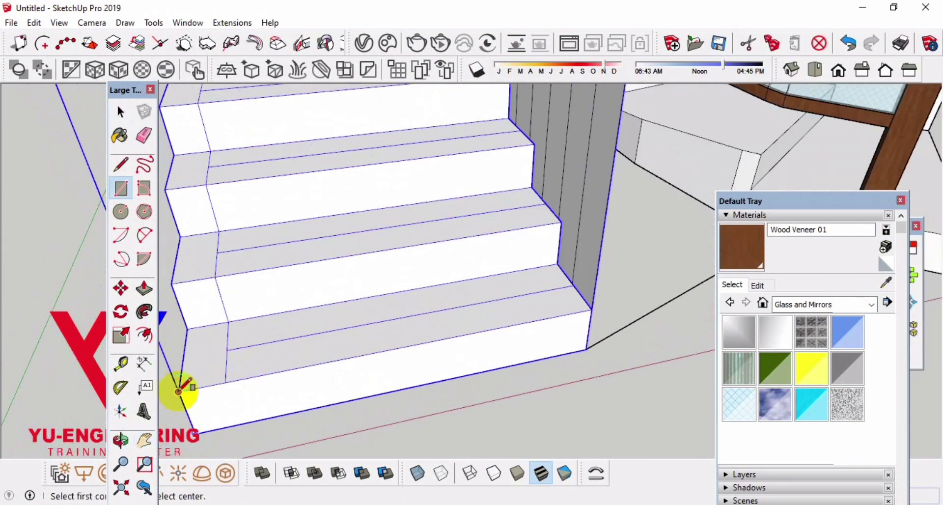
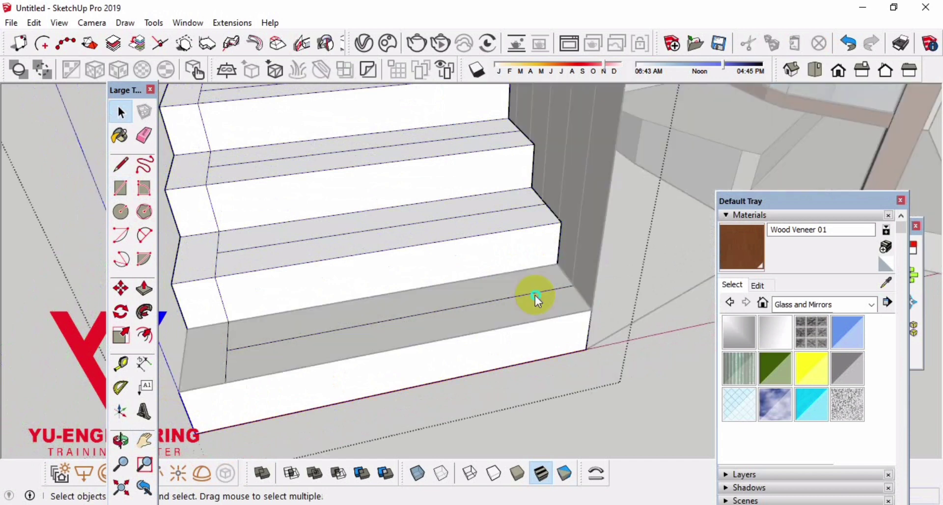
Make the bottom step's top face its own group and pull it up into a tread slab
right_click(534, 296)
click(522, 327)
double_click(524, 310)
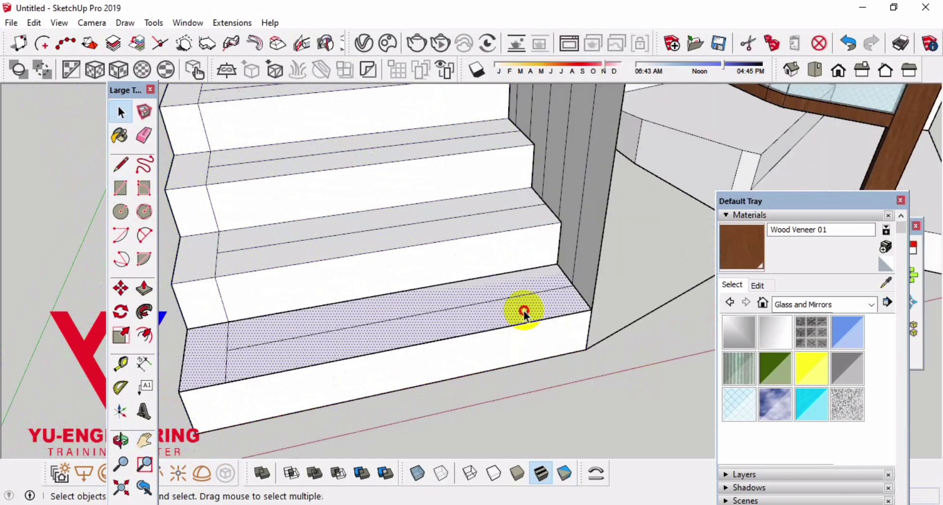
right_click(524, 310)
click(581, 256)
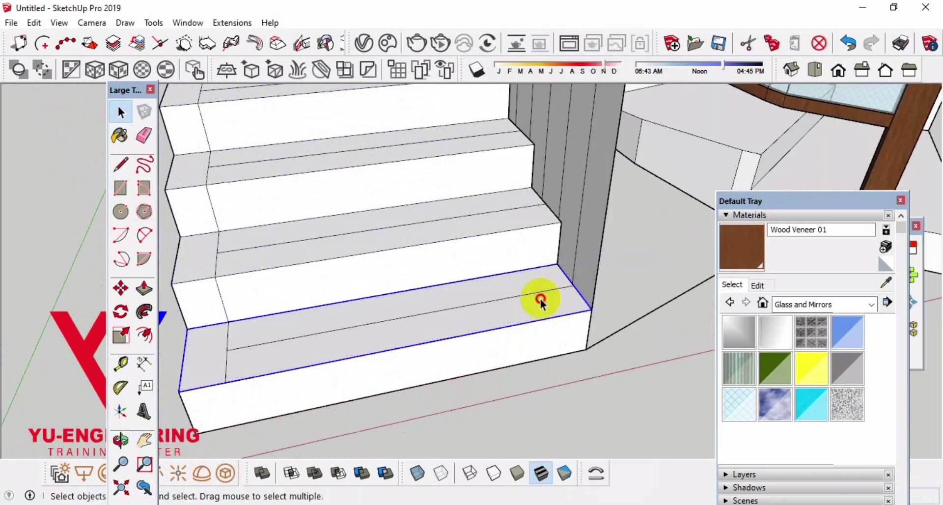
double_click(543, 299)
key(p)
click(543, 301)
click(591, 381)
key(space)
click(591, 381)
Paint every face of the tread slab with Wood Veneer 01
click(490, 295)
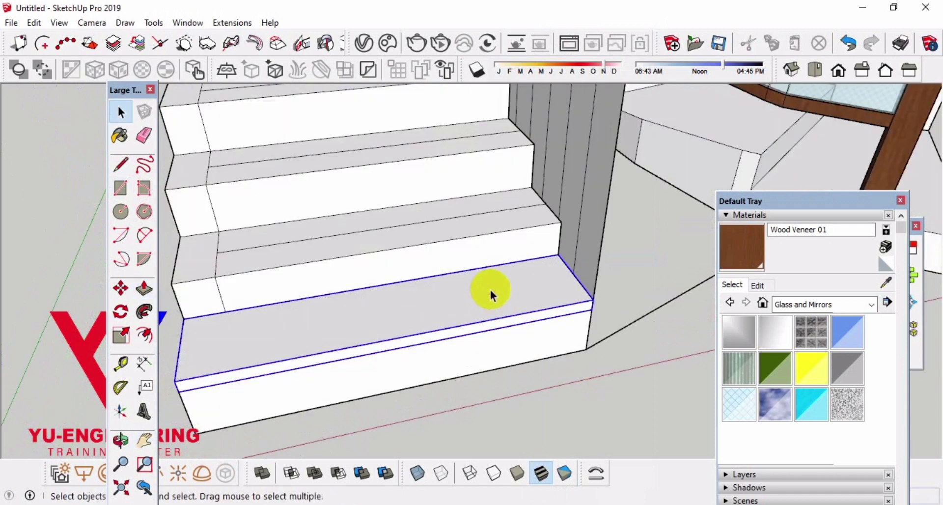
click(742, 246)
click(565, 294)
mouse_move(565, 294)
middle_down()
mouse_move(688, 314)
mouse_move(418, 346)
middle_up()
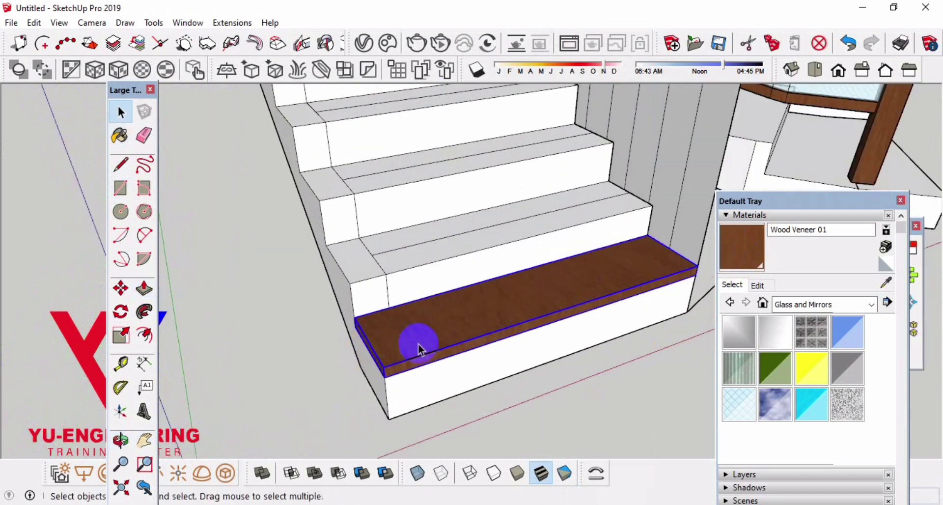
Copy the wooden tread up the flight as a 3x array onto the other steps
key(m)
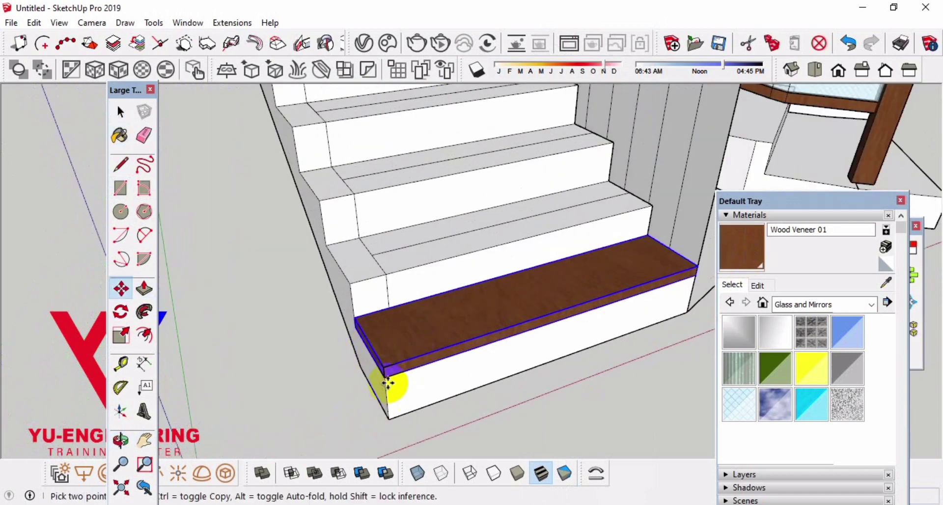
click(388, 383)
key(ctrl)
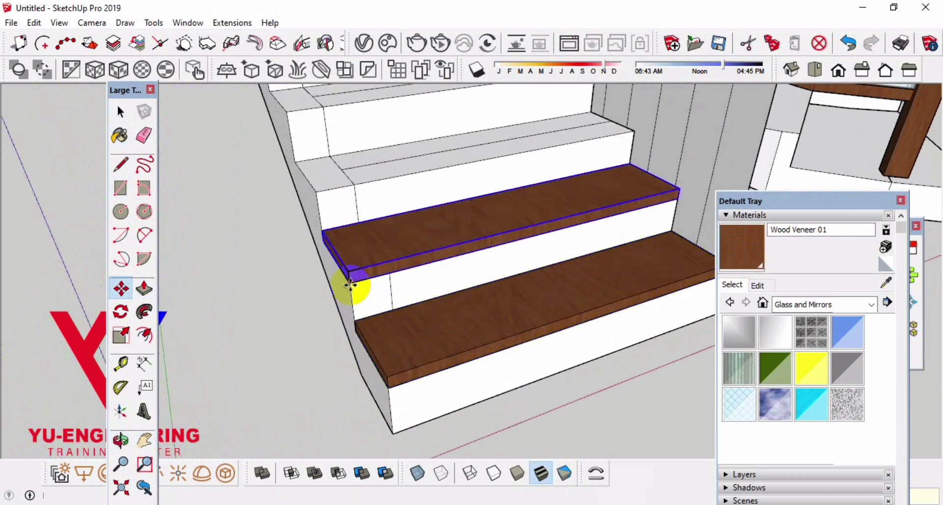
text(3x)
key(Return)
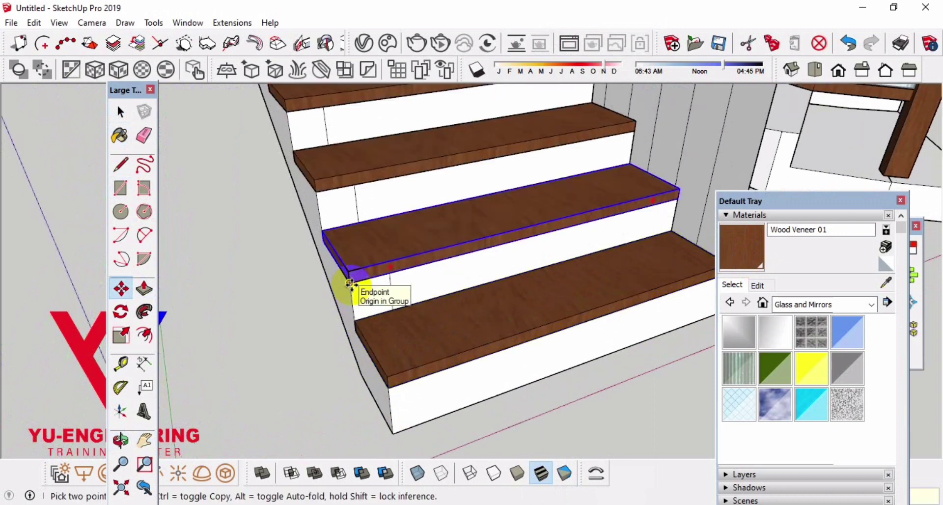
middle_drag(368, 281, 537, 379)
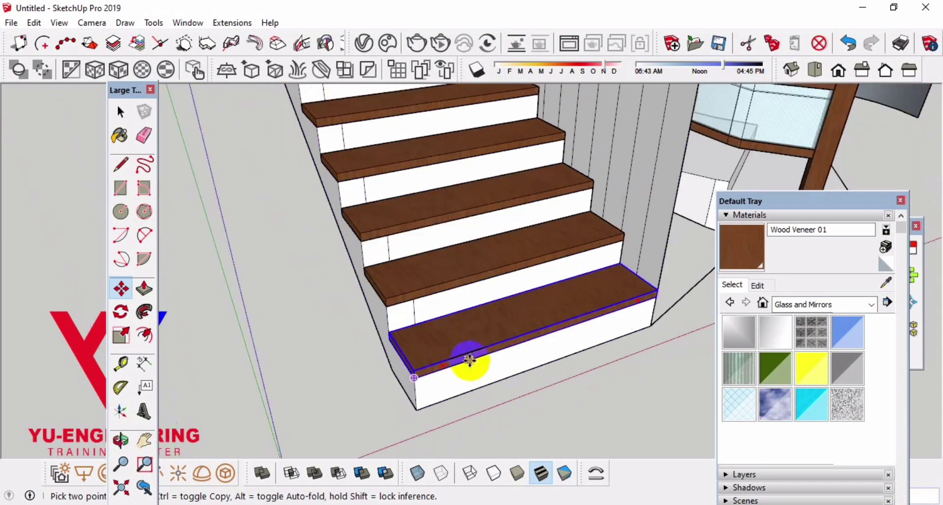
key(space)
Erase the extra geometry, then explode the straight stairs and regroup them as one group
right_click(476, 235)
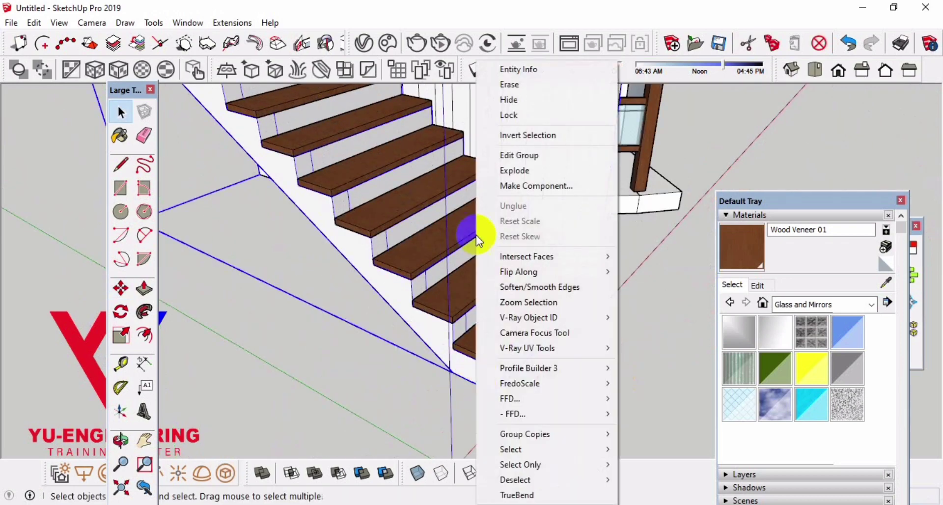
click(509, 86)
mouse_move(542, 390)
middle_down()
mouse_move(426, 412)
mouse_move(404, 396)
middle_up()
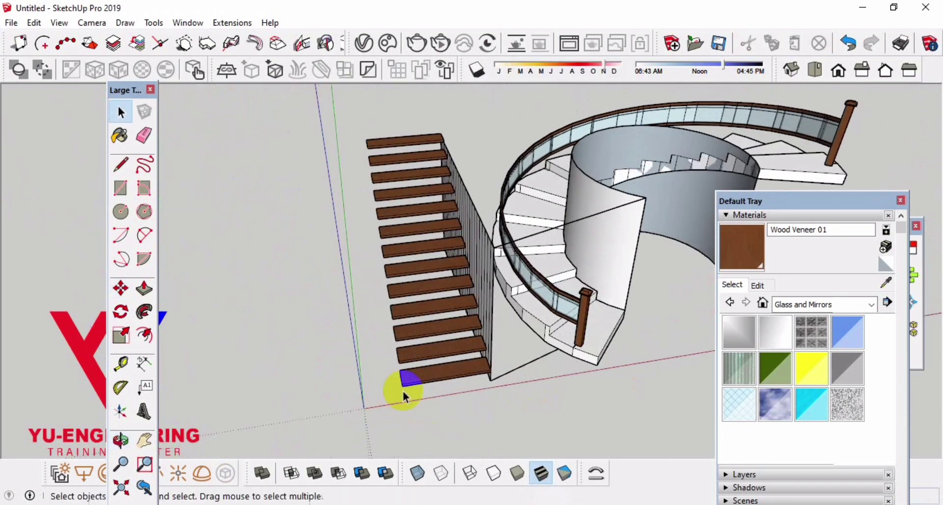
right_click(419, 205)
click(457, 150)
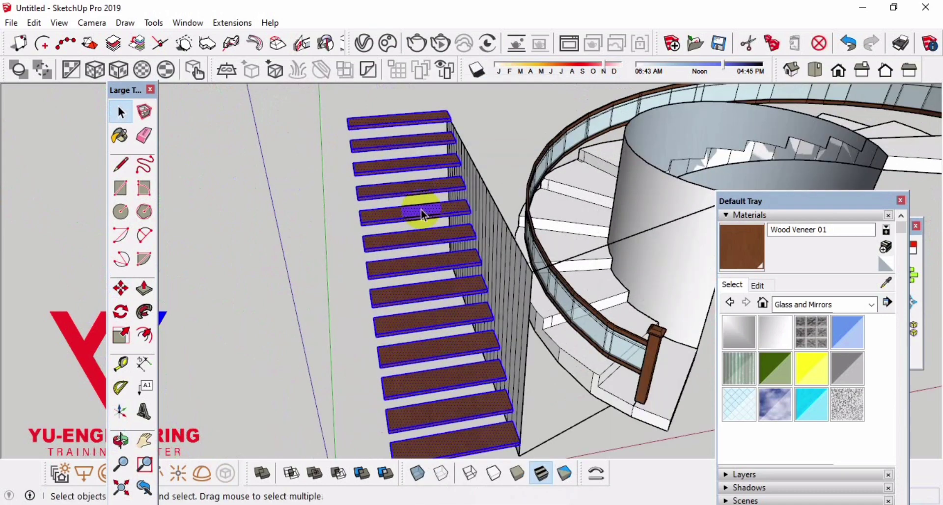
right_click(420, 210)
click(432, 240)
mouse_move(432, 240)
middle_down()
mouse_move(356, 270)
mouse_move(316, 263)
mouse_move(583, 287)
middle_up()
Select both staircases and run Flowify to carry the treads onto the curved stair
shift+click(590, 286)
mouse_move(508, 296)
middle_down()
mouse_move(621, 263)
mouse_move(599, 265)
middle_up()
middle_drag(550, 339, 539, 377)
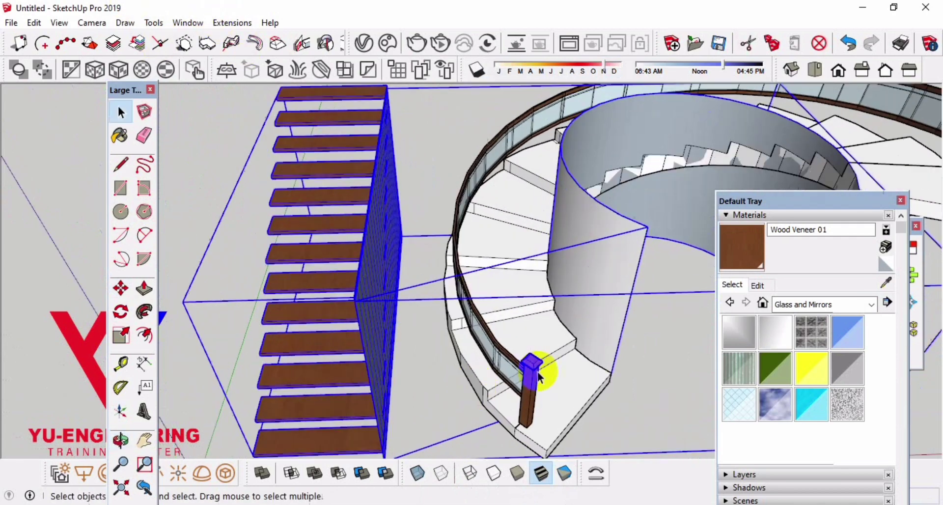
click(232, 22)
mouse_move(246, 90)
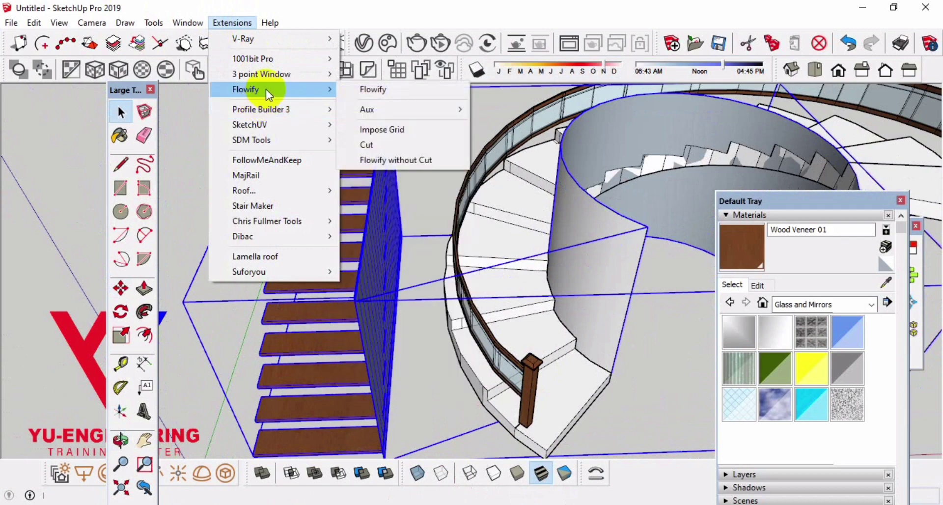
click(387, 89)
Zoom in on the spiral staircase and open its group for editing
middle_drag(505, 293, 616, 269)
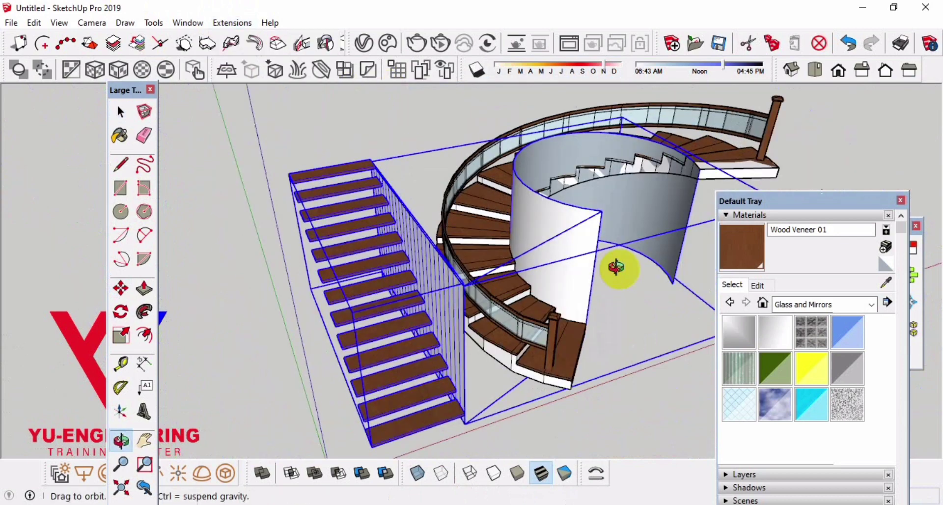
scroll(550, 369, up, 3)
mouse_move(351, 326)
middle_down()
mouse_move(580, 385)
mouse_move(415, 337)
middle_up()
scroll(488, 339, up, 3)
scroll(444, 241, up, 3)
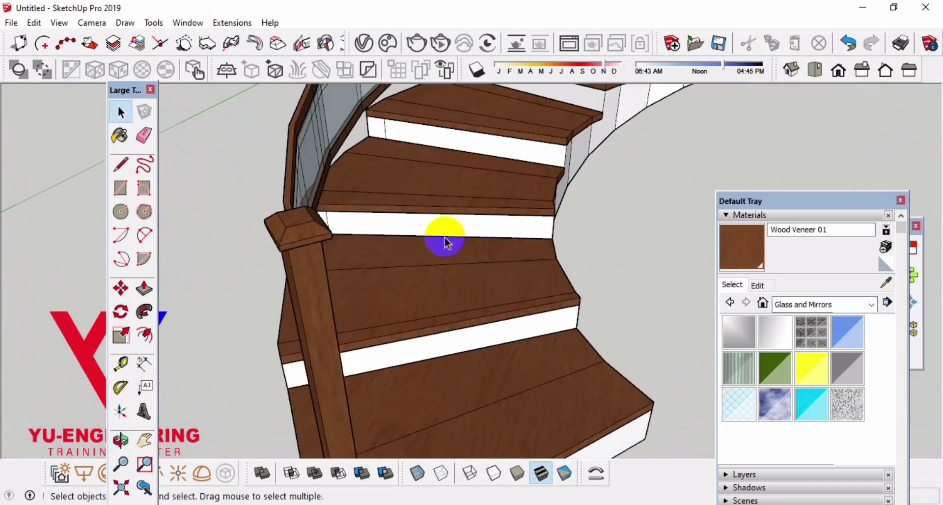
double_click(541, 393)
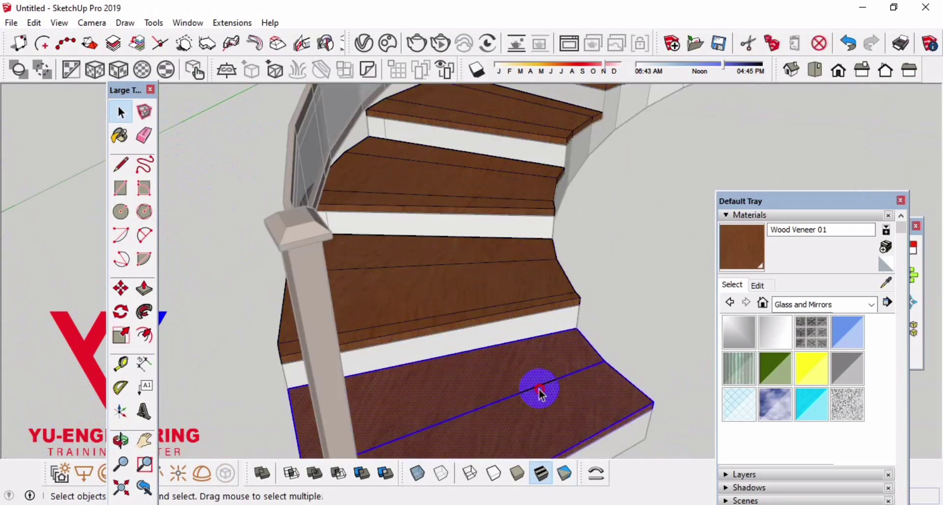
Erase the seam edges across the curved treads, undoing any accidental erase
middle_drag(510, 283, 516, 282)
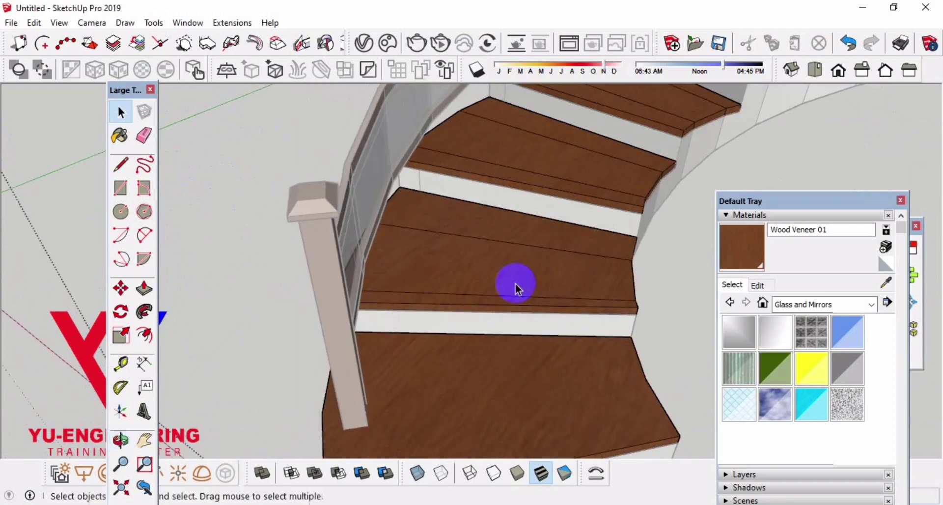
key(e)
drag(545, 303, 545, 304)
key(ctrl+z)
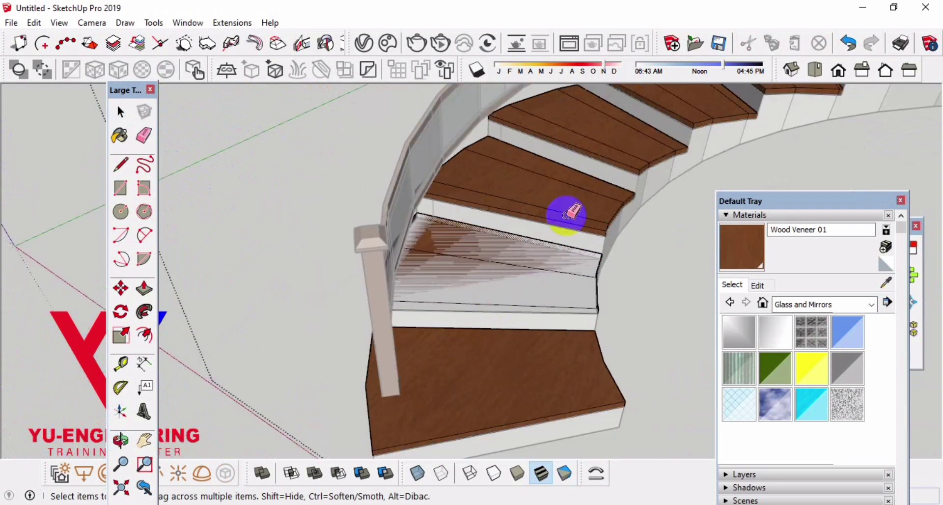
middle_drag(564, 211, 551, 287)
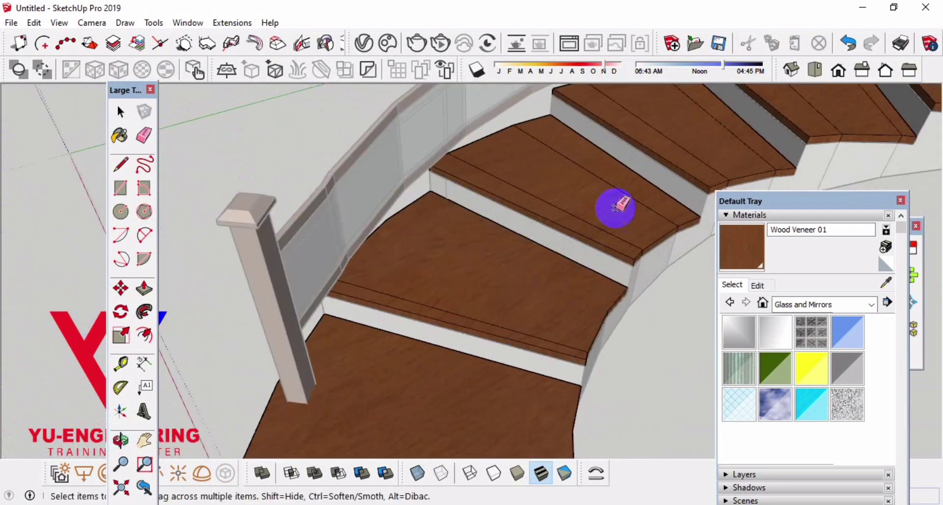
drag(626, 200, 596, 230)
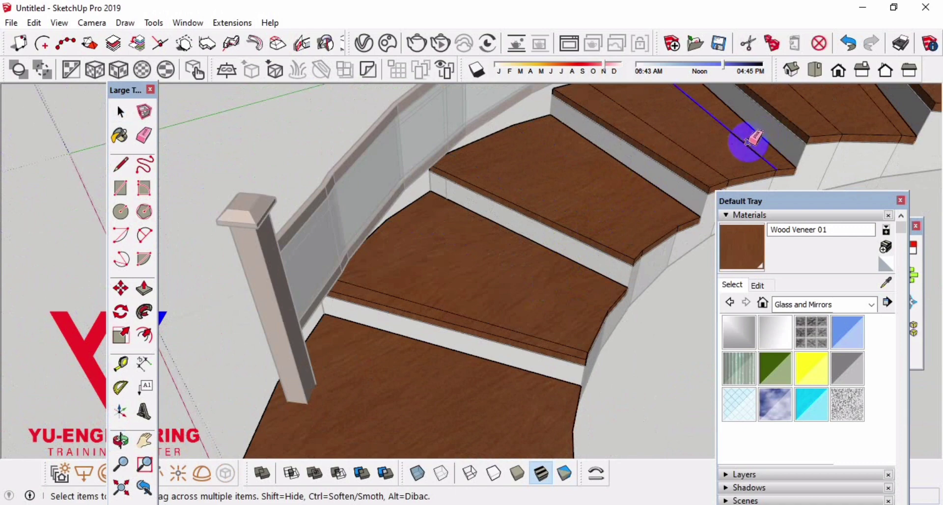
mouse_move(711, 160)
middle_down()
mouse_move(458, 300)
mouse_move(694, 164)
middle_up()
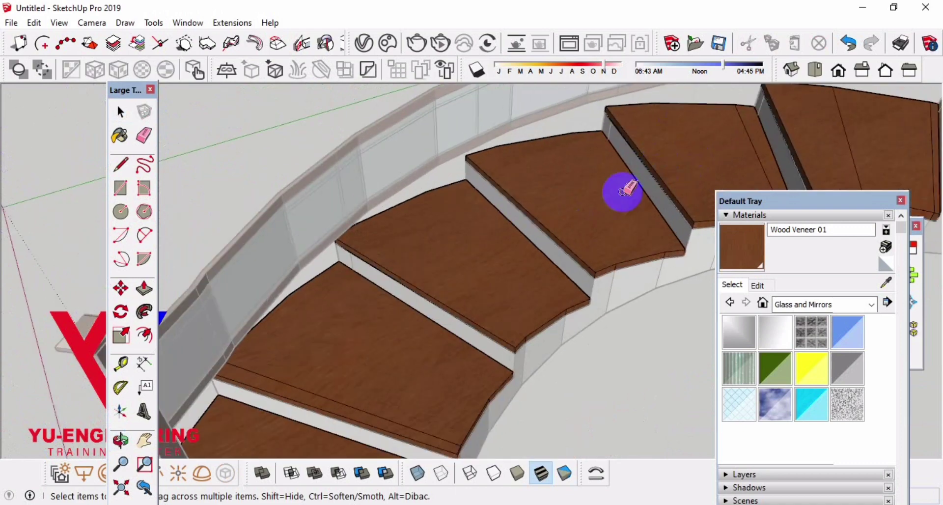
mouse_move(648, 189)
middle_down()
mouse_move(435, 164)
mouse_move(620, 186)
mouse_move(593, 216)
mouse_move(558, 164)
middle_up()
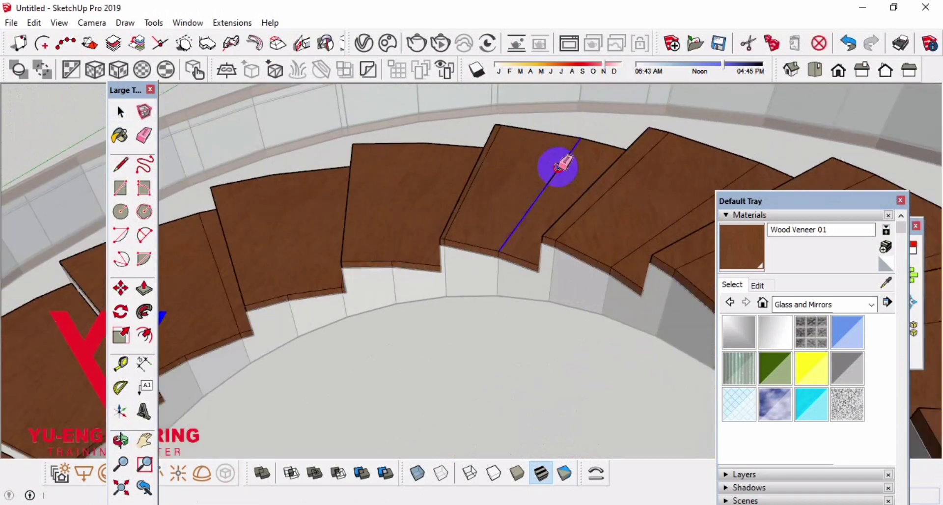
mouse_move(697, 211)
middle_down()
mouse_move(442, 246)
mouse_move(680, 212)
middle_up()
mouse_move(761, 128)
middle_down()
mouse_move(428, 269)
mouse_move(642, 207)
mouse_move(582, 159)
mouse_move(669, 189)
mouse_move(584, 165)
middle_up()
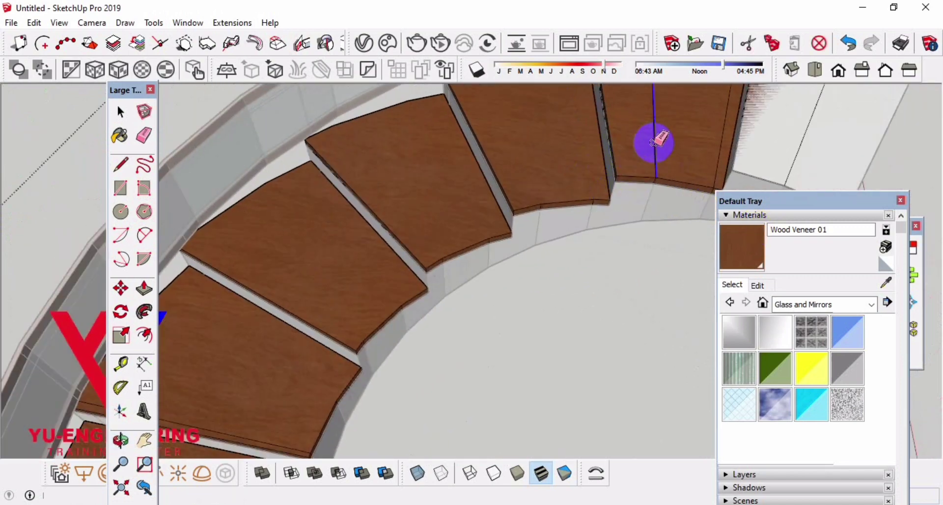
mouse_move(658, 140)
middle_down()
mouse_move(564, 228)
mouse_move(708, 182)
mouse_move(648, 132)
mouse_move(594, 114)
middle_up()
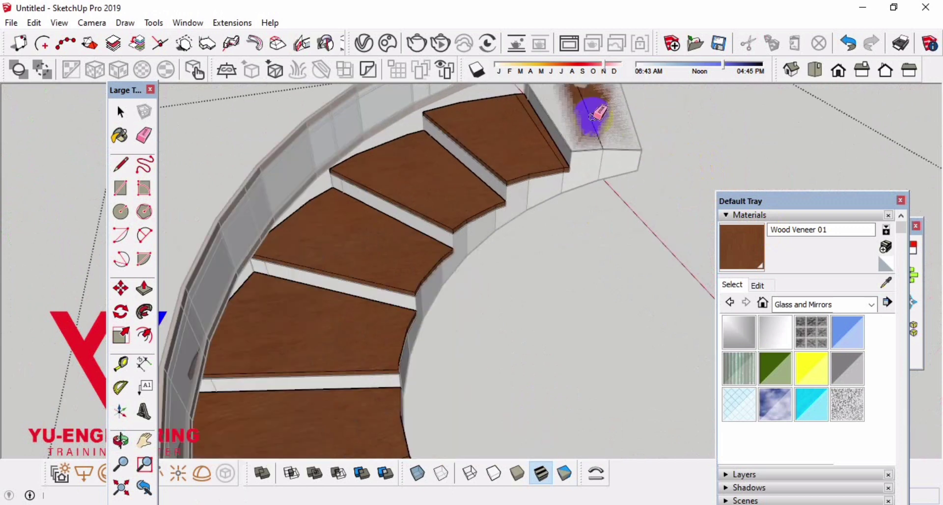
Select the top landing face and adjust it with Move to line up with the treads
key(space)
mouse_move(674, 129)
middle_down()
mouse_move(596, 153)
mouse_move(602, 142)
mouse_move(567, 150)
mouse_move(628, 136)
middle_up()
scroll(598, 145, up, 3)
click(591, 140)
key(m)
scroll(578, 151, up, 2)
scroll(574, 151, up, 2)
scroll(567, 144, up, 2)
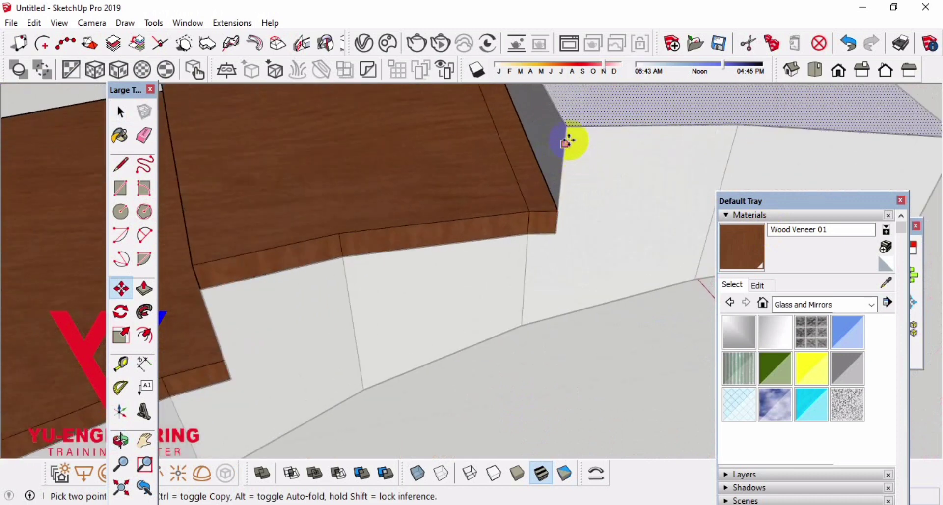
scroll(567, 130, up, 1)
scroll(551, 193, down, 3)
key(space)
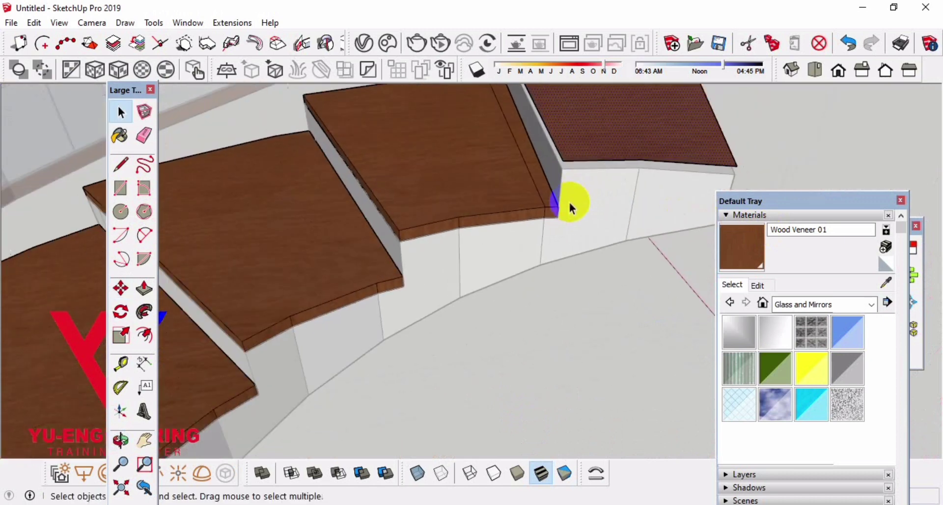
Select the top tread's front face and adjust its position with Move
scroll(617, 218, down, 2)
mouse_move(617, 218)
middle_down()
mouse_move(596, 130)
mouse_move(581, 173)
middle_up()
scroll(573, 104, up, 2)
scroll(569, 106, up, 2)
mouse_move(555, 110)
middle_down()
mouse_move(642, 76)
mouse_move(556, 103)
mouse_move(568, 101)
middle_up()
key(space)
click(563, 102)
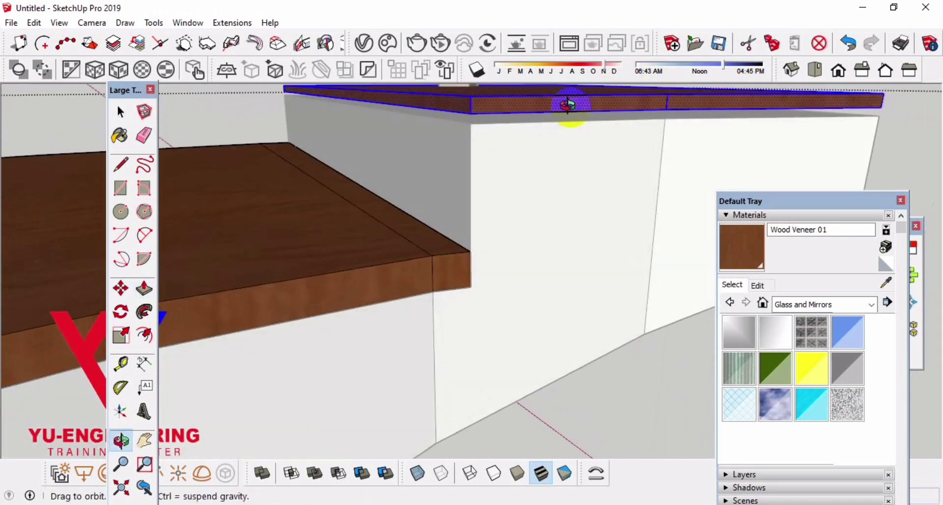
key(m)
scroll(495, 204, down, 3)
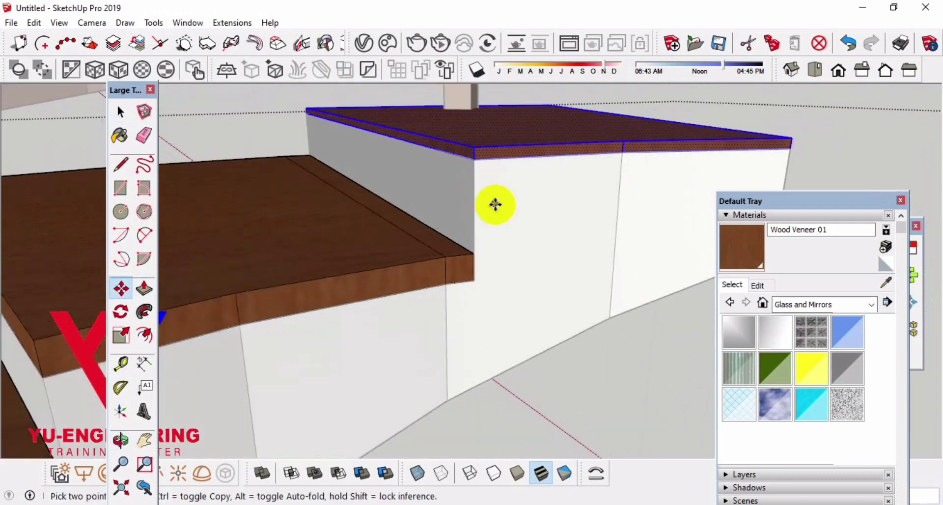
Re-dock the materials tray beside the JHS PowerBar and select the whole staircase
key(space)
mouse_move(595, 375)
middle_down()
mouse_move(614, 310)
mouse_move(583, 194)
mouse_move(617, 164)
mouse_move(400, 391)
mouse_move(204, 450)
mouse_move(235, 381)
mouse_move(436, 322)
mouse_move(617, 183)
mouse_move(406, 227)
mouse_move(437, 311)
mouse_move(284, 322)
mouse_move(450, 273)
mouse_move(378, 248)
mouse_move(496, 253)
middle_up()
drag(837, 202, 854, 270)
mouse_move(854, 271)
middle_down()
mouse_move(603, 294)
mouse_move(579, 369)
mouse_move(674, 261)
mouse_move(688, 292)
mouse_move(353, 310)
mouse_move(539, 328)
mouse_move(270, 280)
mouse_move(522, 286)
mouse_move(638, 276)
mouse_move(511, 311)
mouse_move(467, 372)
mouse_move(449, 372)
mouse_move(441, 405)
mouse_move(418, 402)
mouse_move(471, 330)
mouse_move(575, 335)
middle_up()
key(ctrl+a)
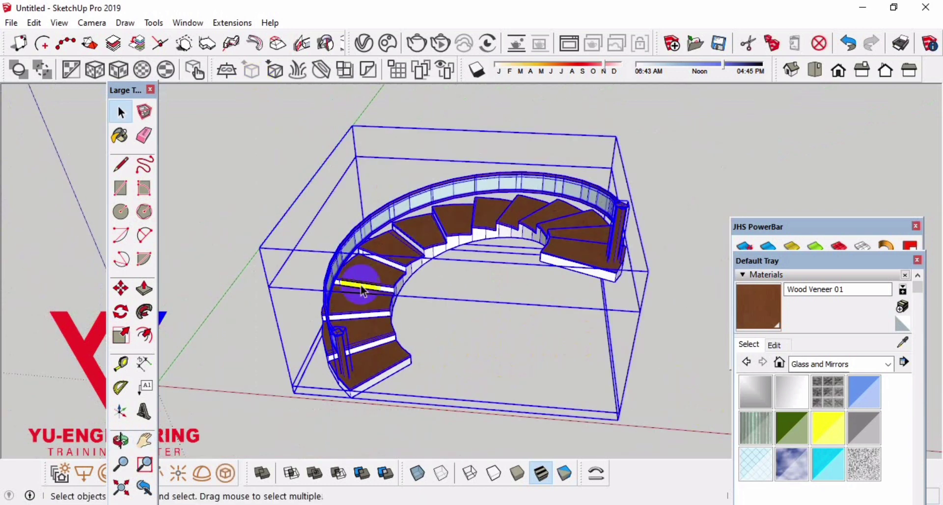
Group the whole curved staircase into a single object
right_click(361, 291)
click(406, 240)
middle_drag(448, 315, 398, 346)
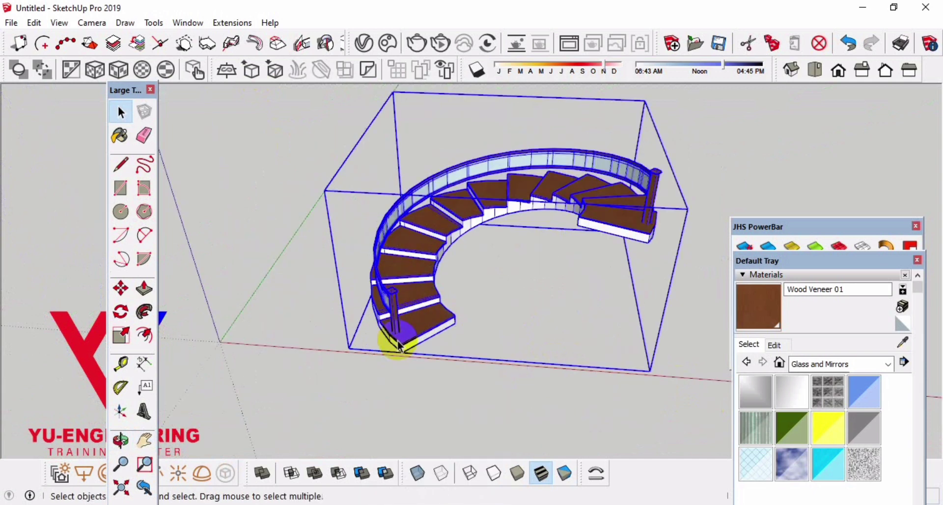
Draw a square floor rectangle around the staircase and make it a group
click(220, 343)
scroll(220, 344, down, 2)
click(658, 140)
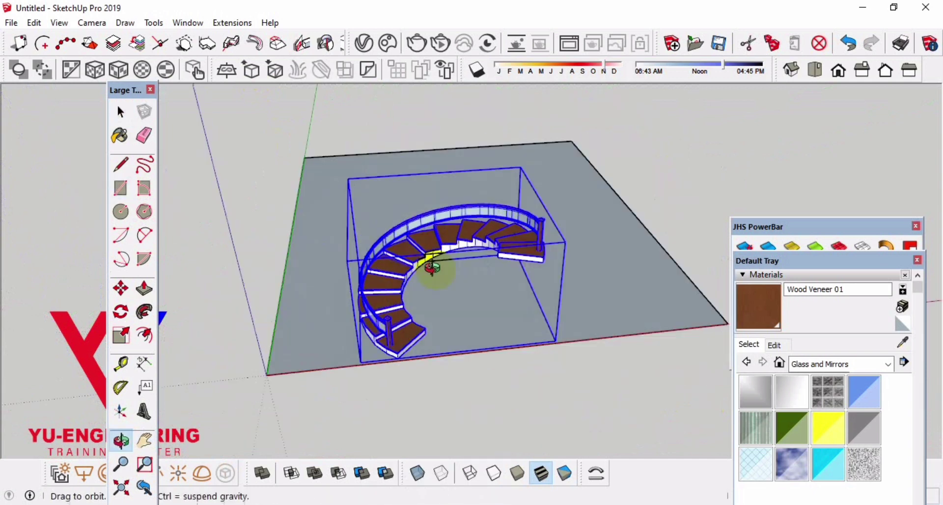
middle_drag(433, 265, 326, 353)
key(space)
click(383, 332)
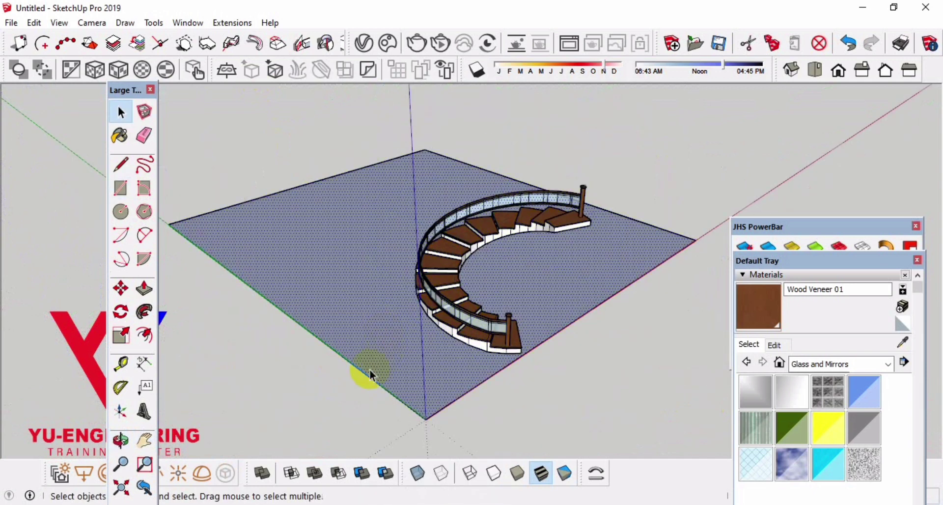
double_click(375, 357)
right_click(375, 355)
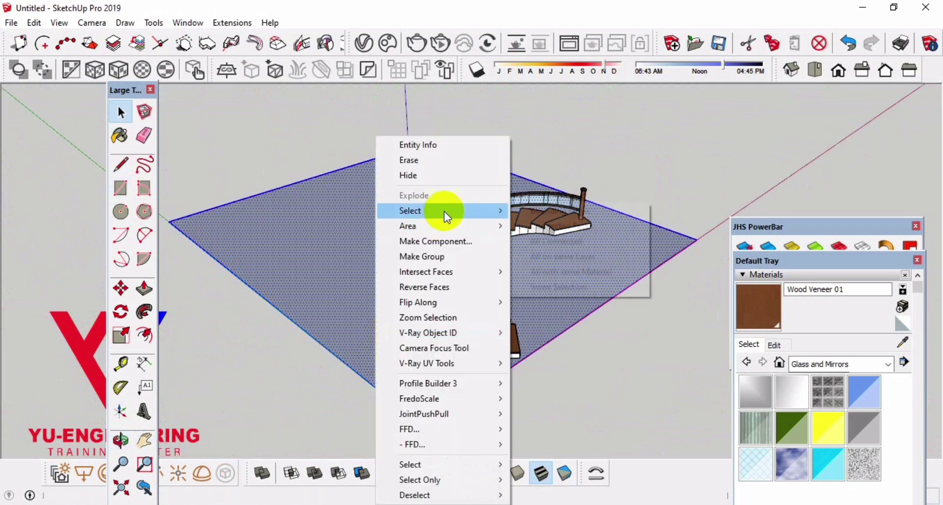
click(443, 256)
Inside the floor group, offset the edge inward and raise the outer strip into walls
double_click(391, 310)
key(f)
click(373, 331)
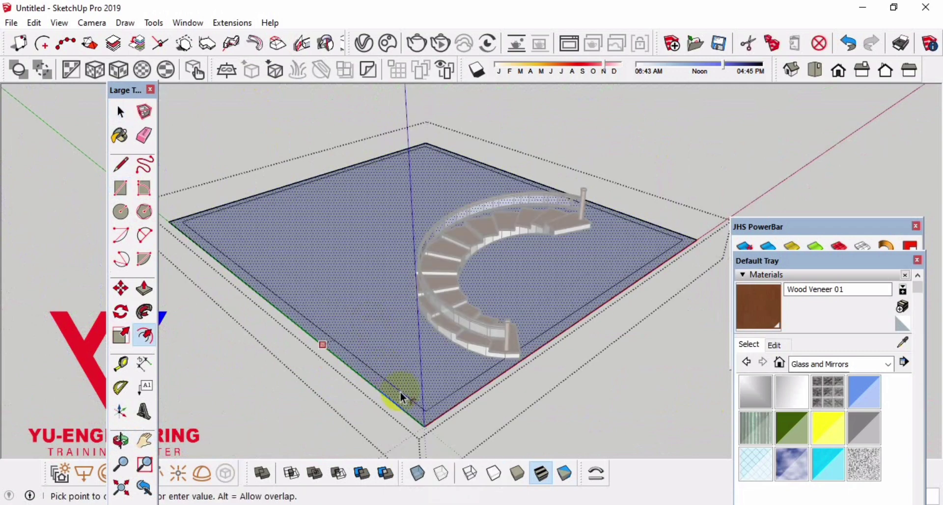
click(400, 397)
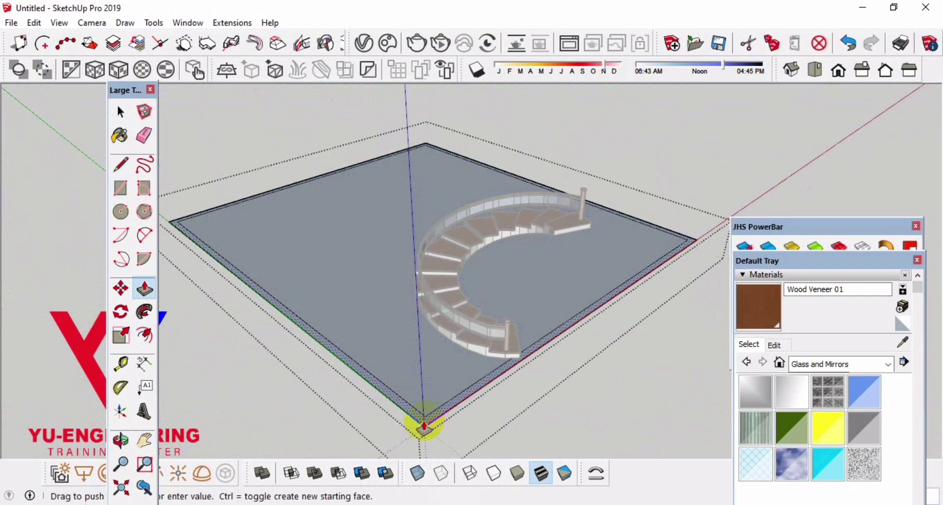
drag(423, 426, 406, 295)
key(space)
middle_drag(484, 374, 484, 385)
scroll(448, 290, up, 3)
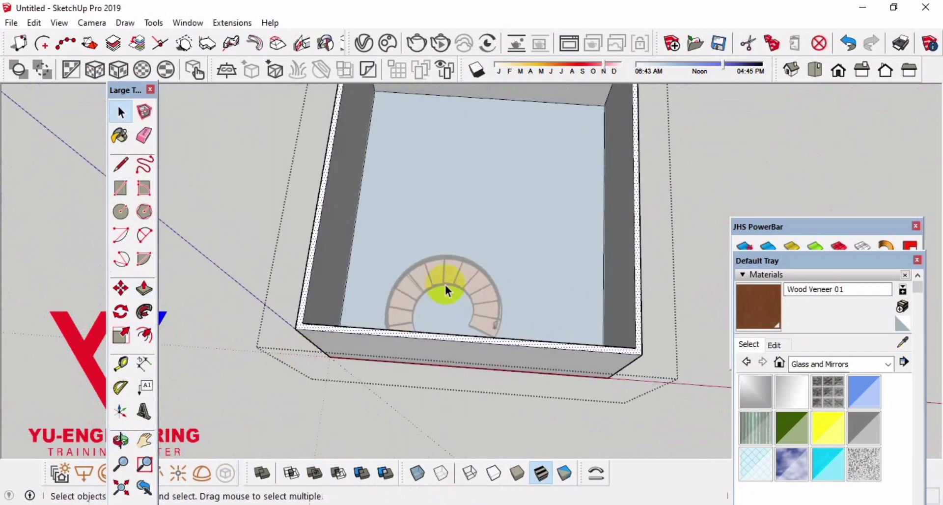
click(659, 186)
Move the staircase so it stands near the room's back wall
click(659, 185)
middle_drag(659, 185, 154, 200)
scroll(486, 216, up, 3)
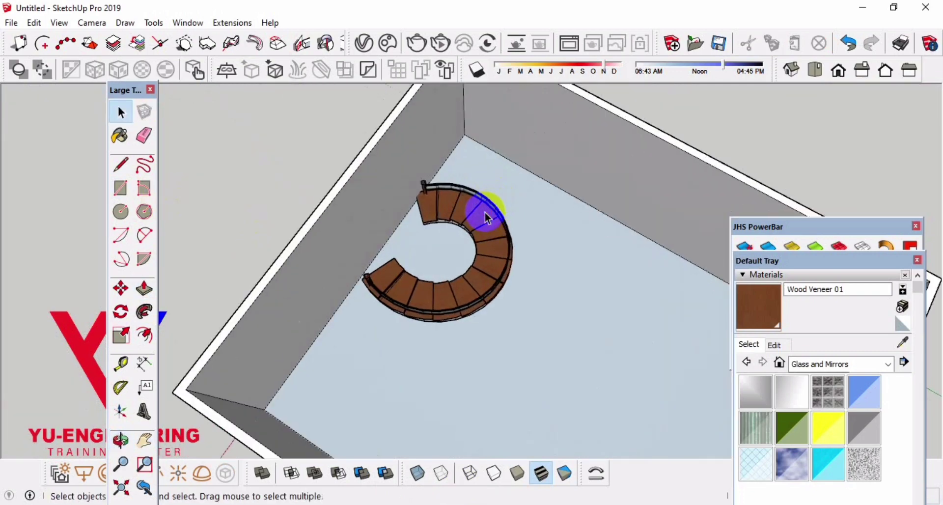
click(487, 216)
middle_drag(486, 216, 551, 227)
key(m)
click(532, 185)
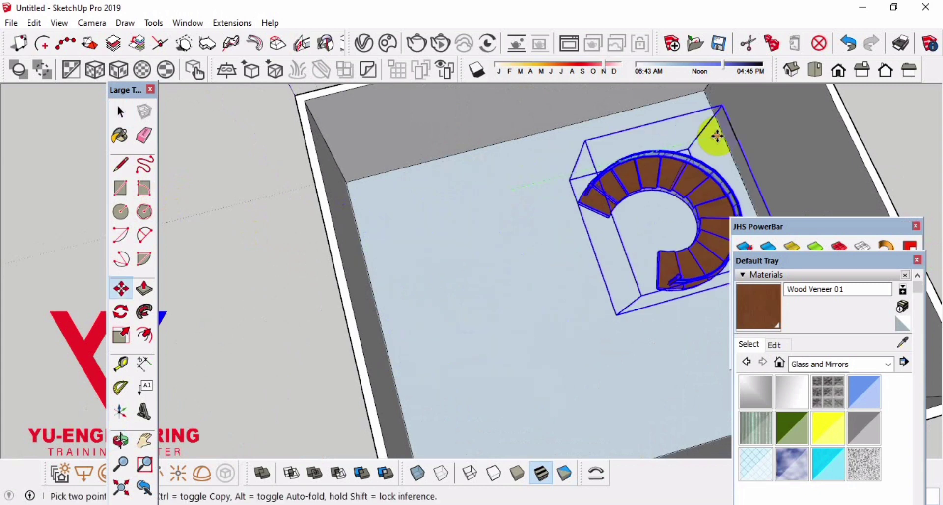
click(493, 211)
middle_drag(493, 210, 574, 267)
key(space)
Select the floor face inside its group and enlarge the materials panel
click(642, 222)
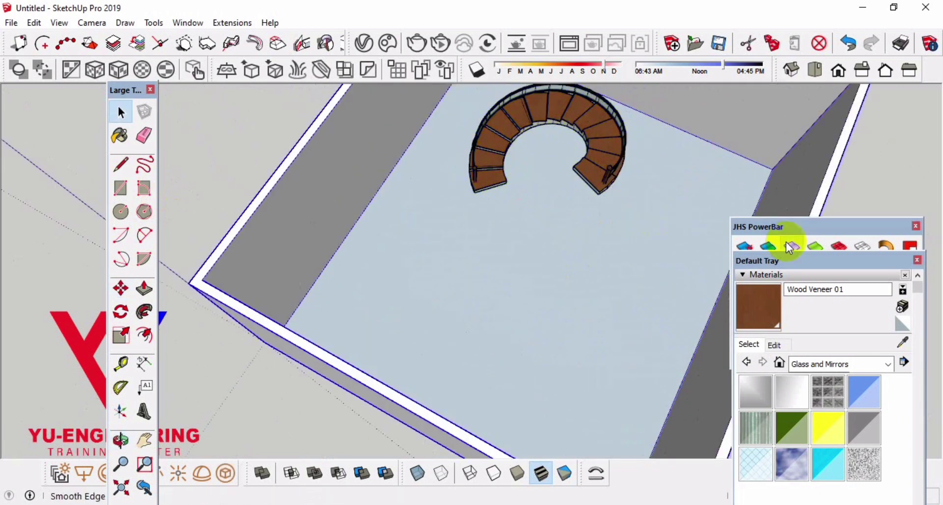
scroll(635, 243, up, 2)
double_click(634, 244)
click(632, 235)
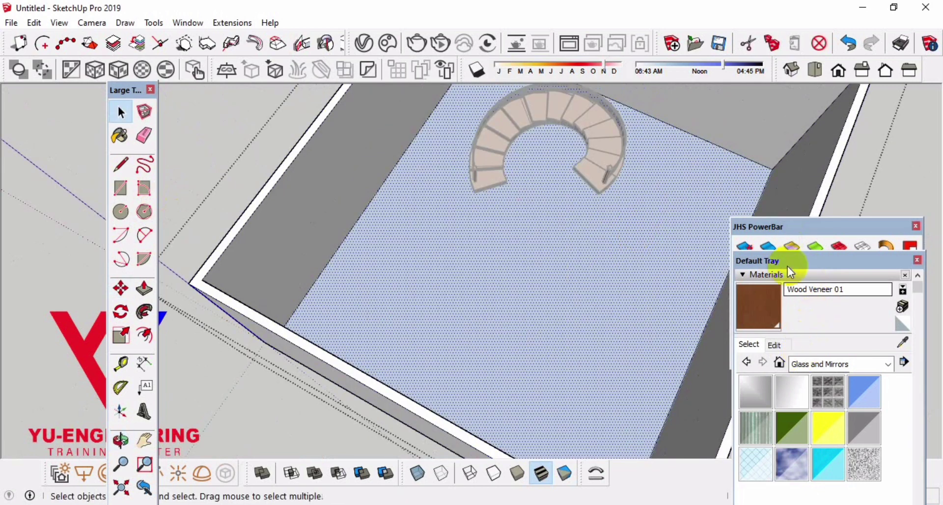
drag(788, 267, 746, 197)
Paint the floor with Wood Square Tile 02 from the Tile material category
click(773, 238)
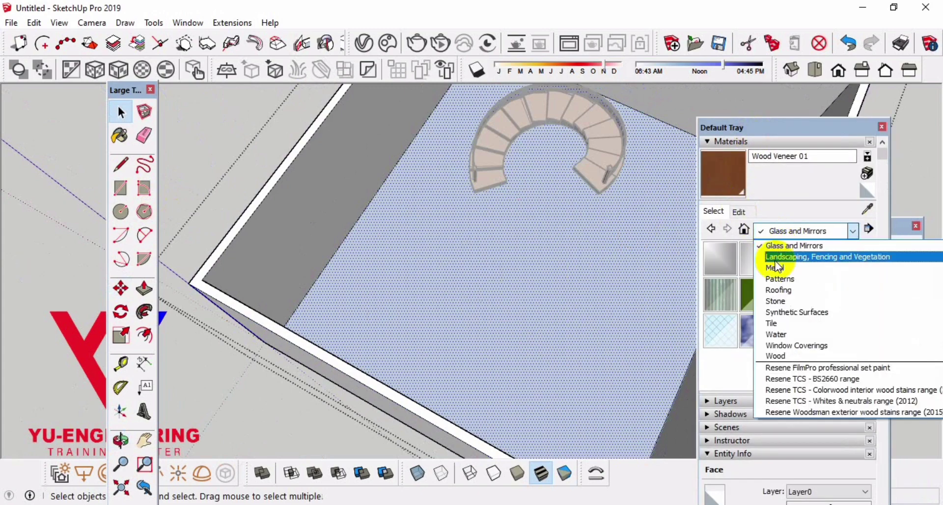
scroll(777, 378, up, 3)
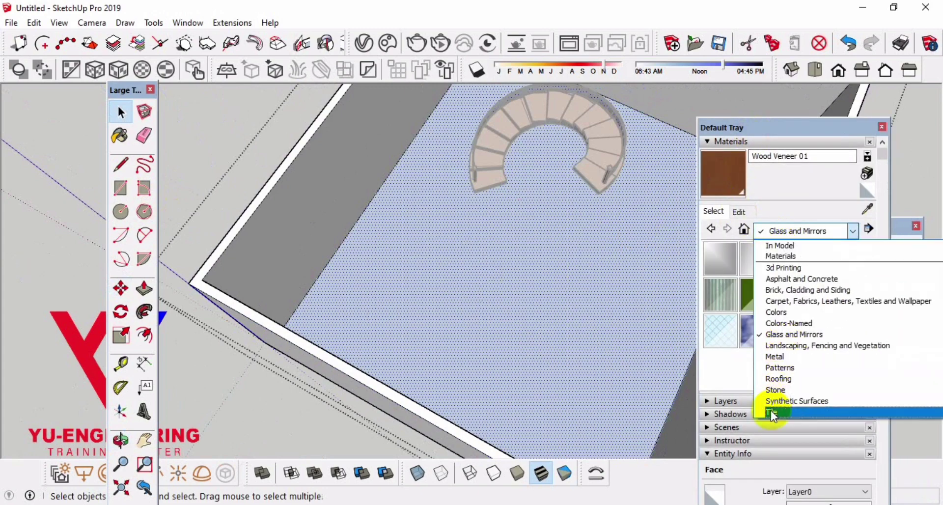
click(770, 411)
scroll(797, 360, down, 3)
click(822, 377)
click(585, 320)
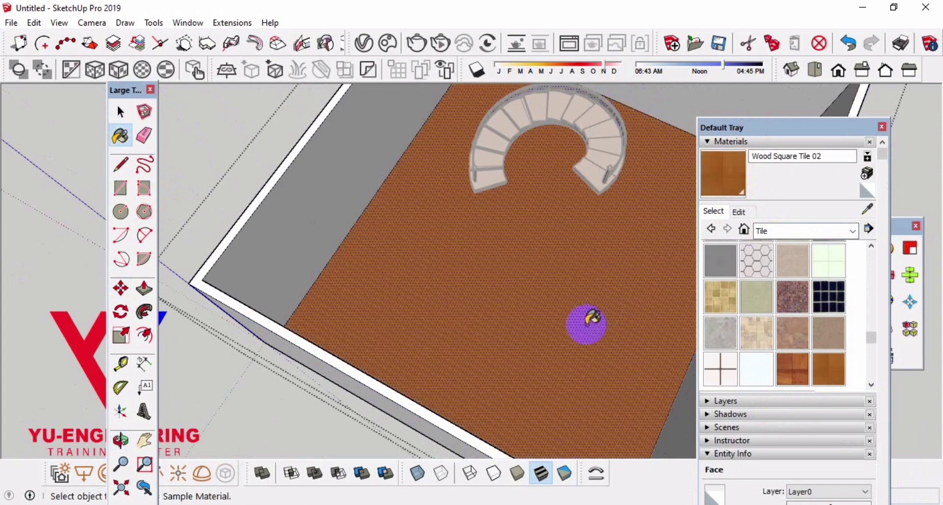
mouse_move(585, 320)
middle_down()
mouse_move(520, 214)
mouse_move(663, 255)
middle_up()
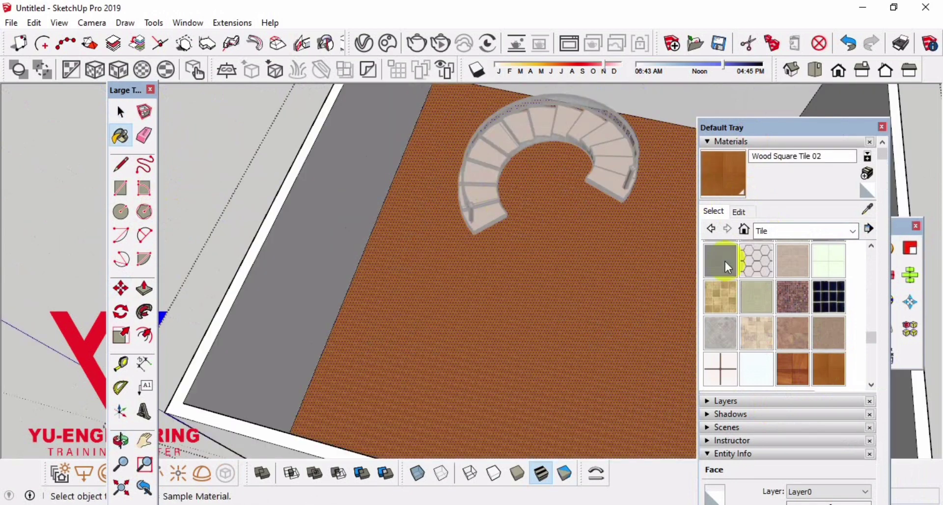
Scale the Wood Square Tile 02 texture to 10' by 10' in its Edit settings
click(738, 212)
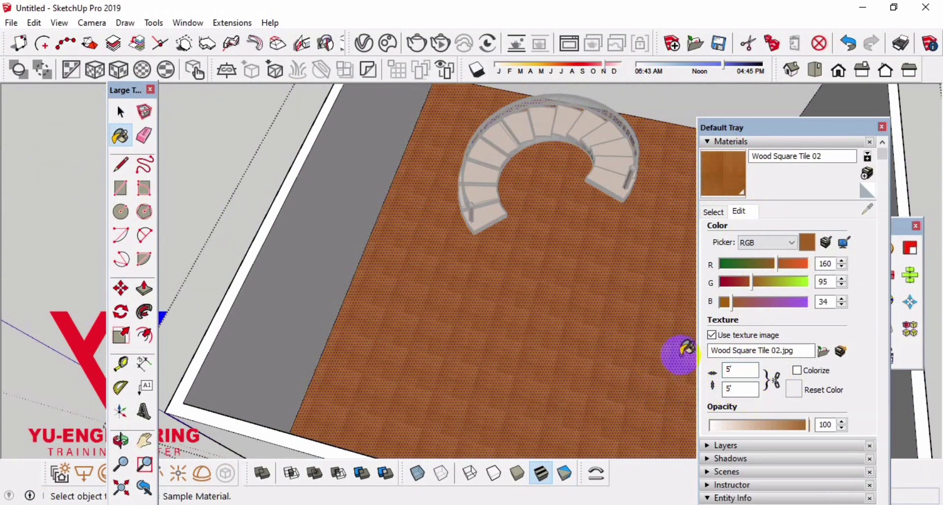
scroll(685, 349, up, 5)
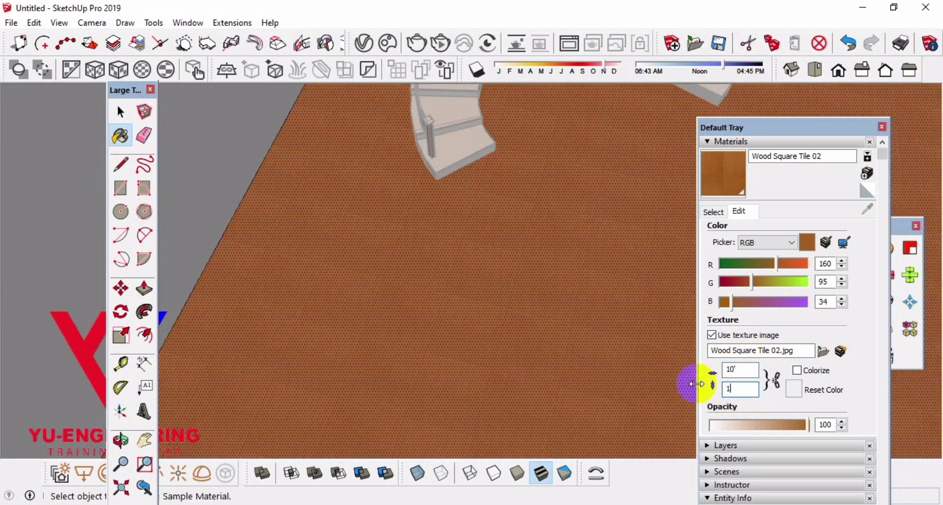
text(0')
scroll(417, 309, down, 3)
scroll(389, 316, down, 3)
key(space)
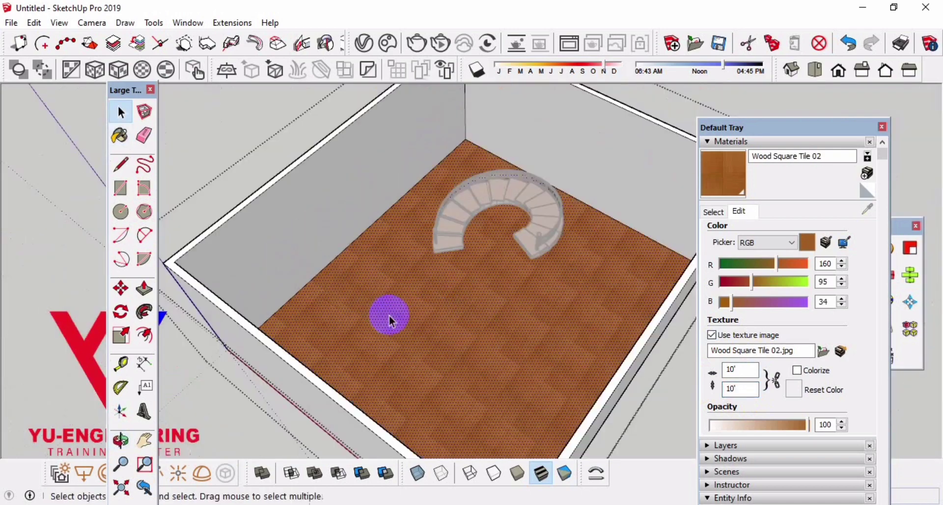
click(328, 190)
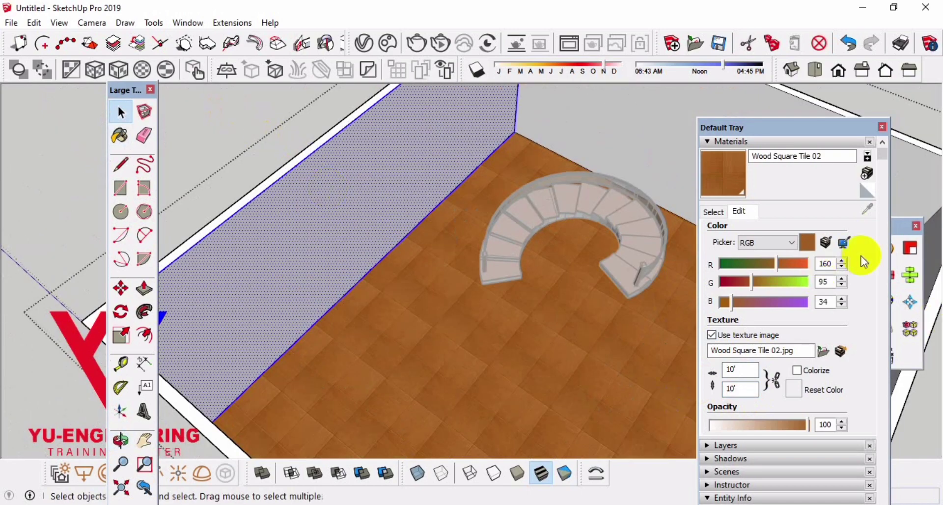
Choose the White Subway Tile material from the Tile swatches
click(713, 212)
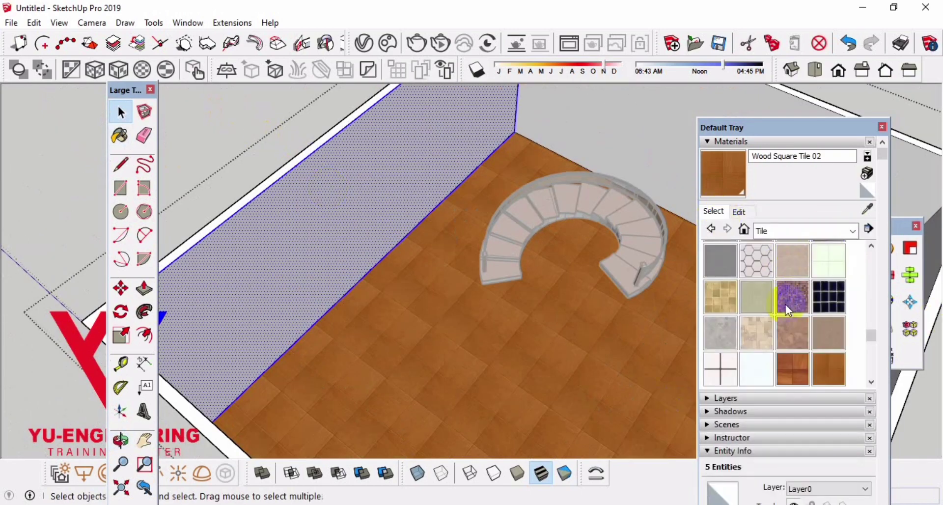
click(766, 365)
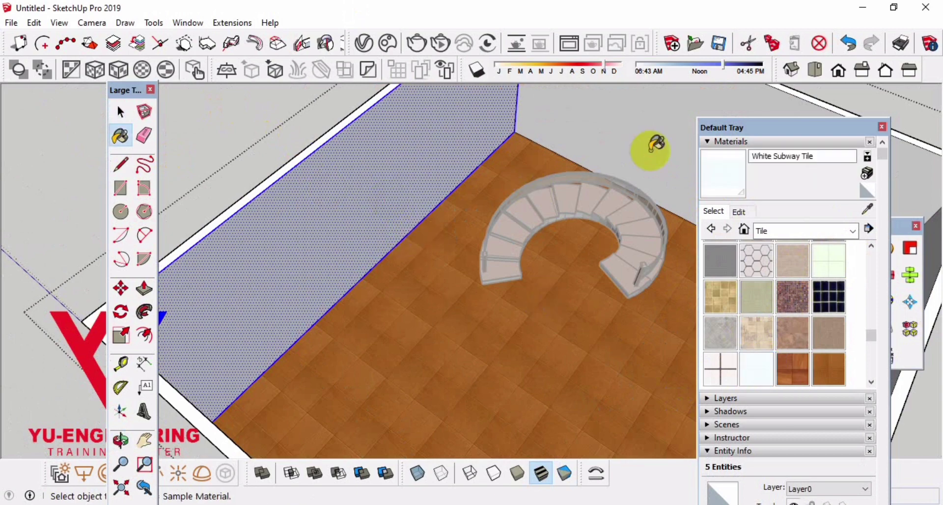
scroll(305, 295, down, 5)
mouse_move(305, 295)
middle_down()
mouse_move(337, 242)
mouse_move(417, 278)
mouse_move(481, 216)
middle_up()
scroll(405, 255, up, 5)
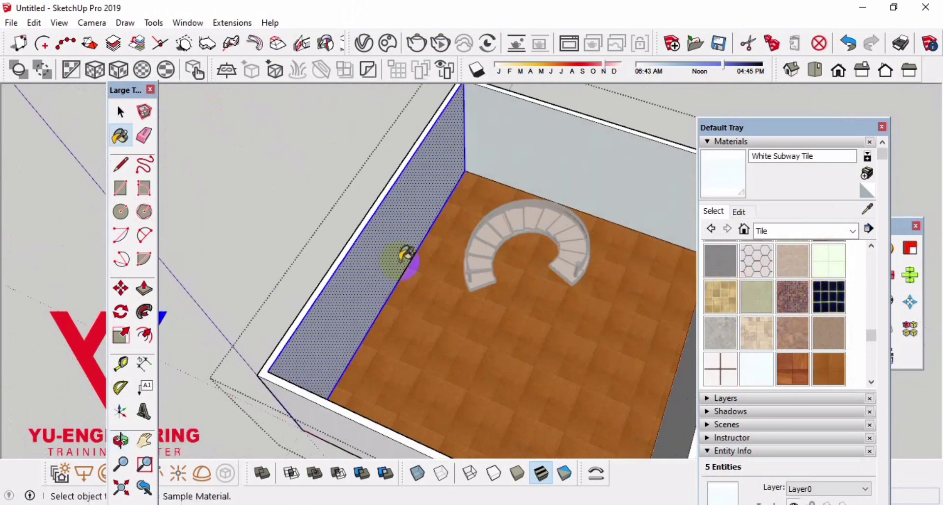
scroll(405, 255, down, 3)
middle_drag(609, 190, 421, 204)
scroll(427, 199, up, 3)
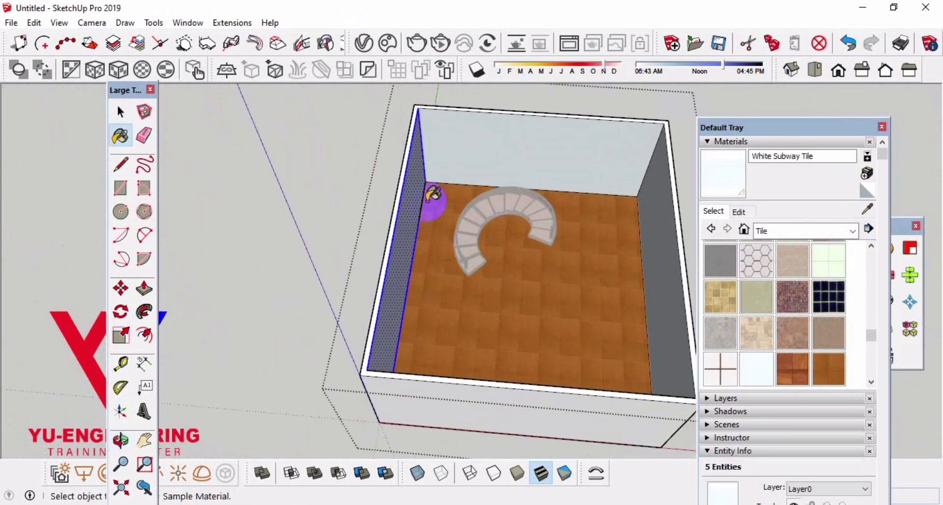
scroll(463, 164, down, 2)
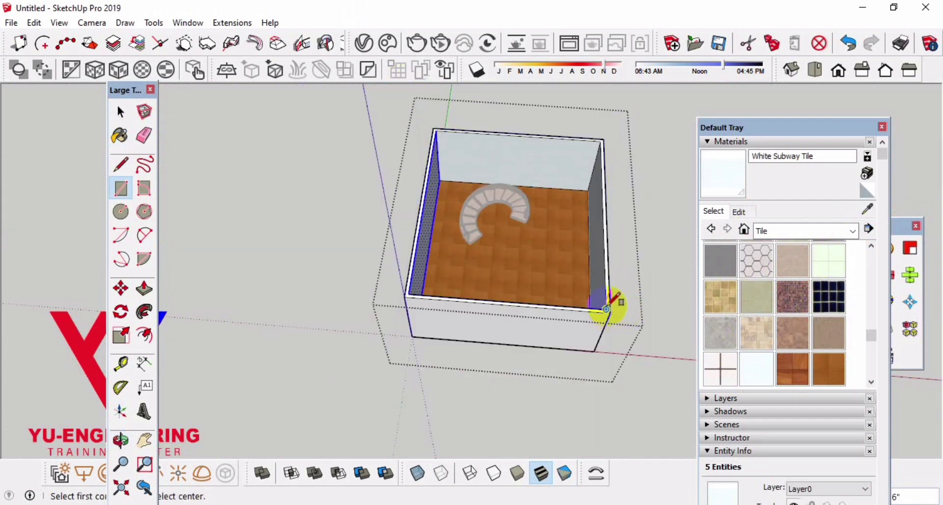
Exit the floor group and cap the room with a rectangle drawn across the wall tops
key(space)
click(663, 312)
middle_drag(663, 311, 537, 295)
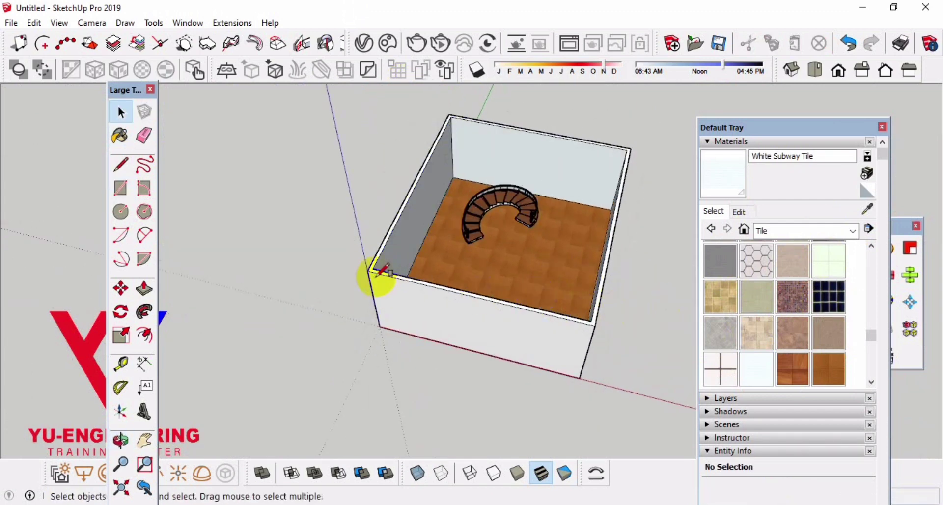
click(612, 146)
scroll(555, 216, up, 1)
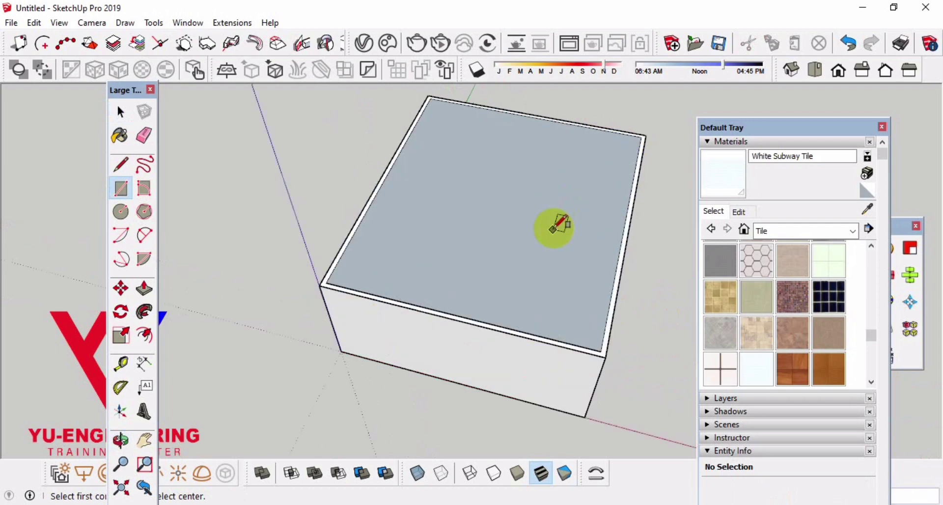
key(p)
scroll(557, 222, up, 2)
mouse_move(556, 222)
middle_down()
mouse_move(627, 316)
mouse_move(640, 430)
middle_up()
Select all of the ceiling geometry and make it a group
key(space)
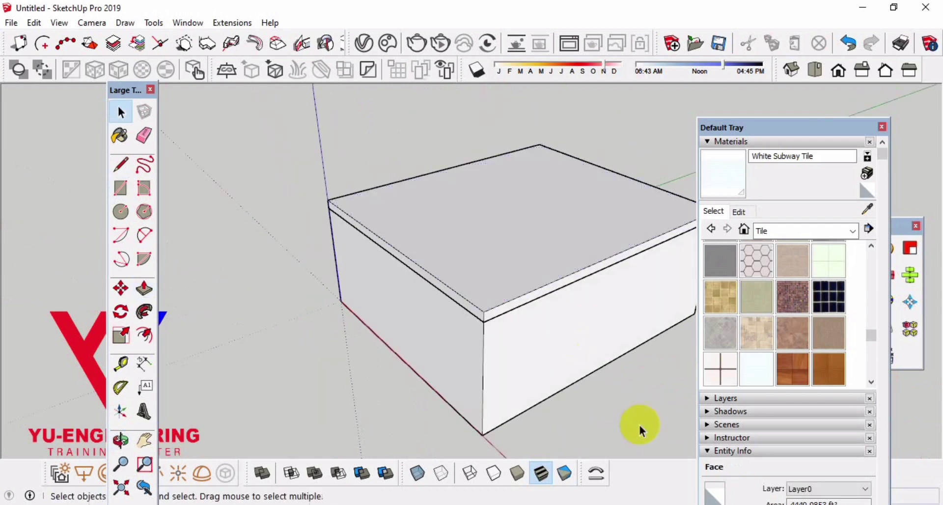
triple_click(535, 263)
right_click(535, 263)
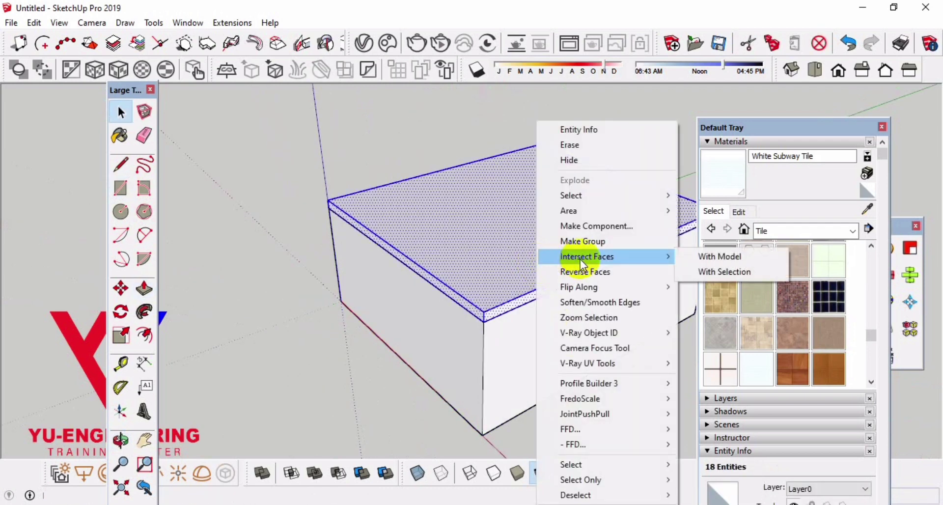
click(581, 243)
Lock and unlock the ceiling group, then hide it to see inside the room
right_click(581, 251)
click(628, 114)
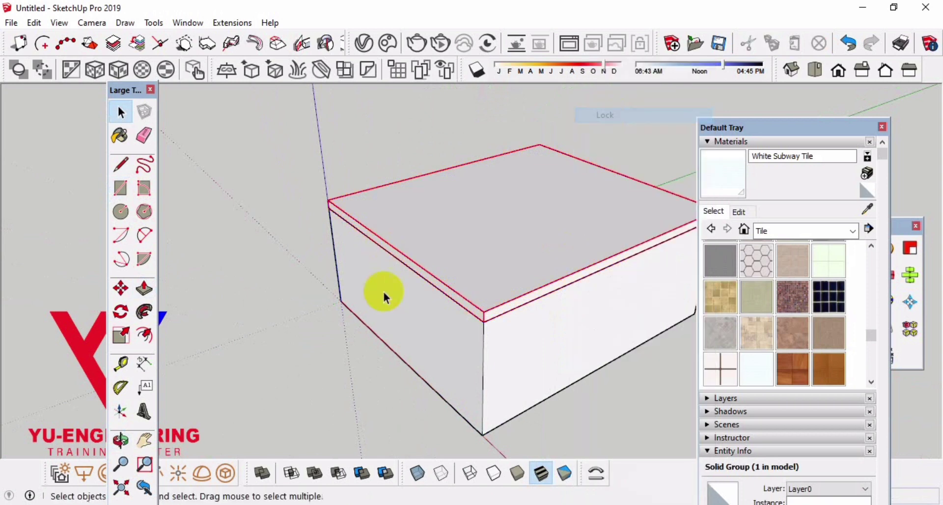
right_click(459, 293)
click(506, 130)
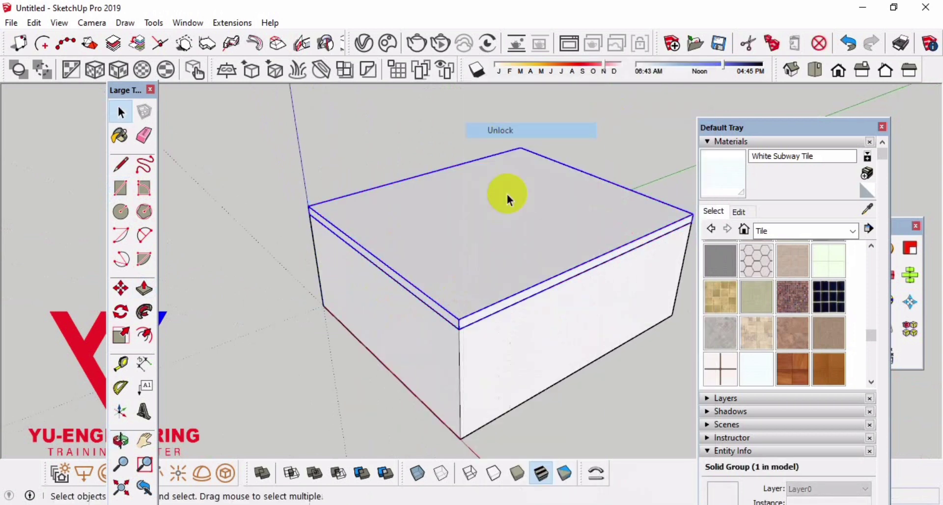
right_click(533, 199)
click(543, 100)
middle_drag(445, 268, 514, 349)
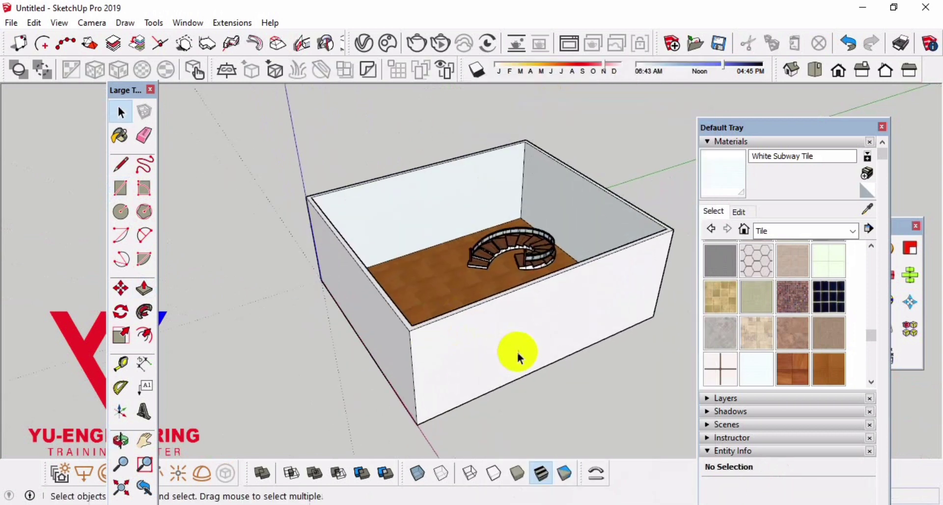
Cut a window opening by pushing a rectangle through the front wall
click(608, 267)
key(p)
click(540, 330)
click(337, 320)
scroll(487, 373, up, 3)
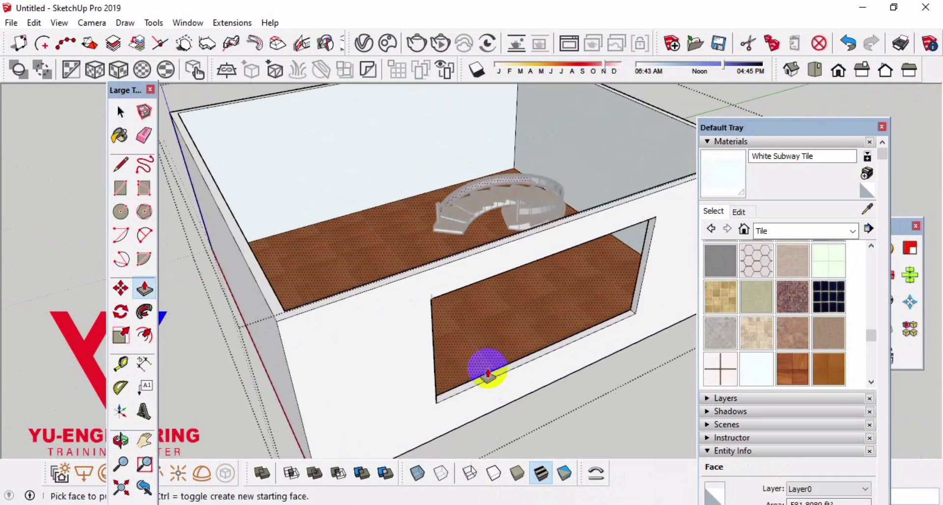
middle_drag(487, 373, 272, 374)
scroll(269, 326, up, 3)
scroll(268, 326, up, 3)
Turn the window opening's bottom face into a group
key(r)
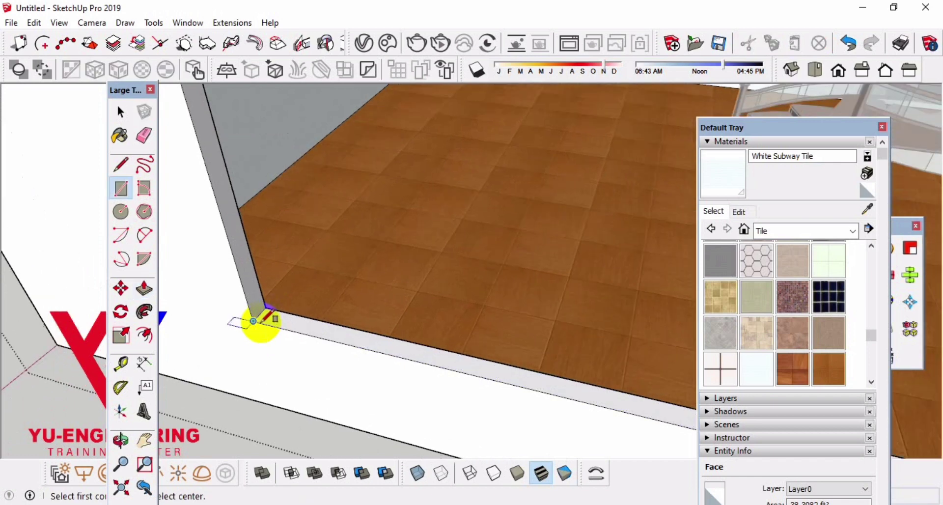
key(space)
mouse_move(256, 320)
middle_down()
mouse_move(370, 337)
mouse_move(314, 361)
middle_up()
key(r)
scroll(323, 372, down, 3)
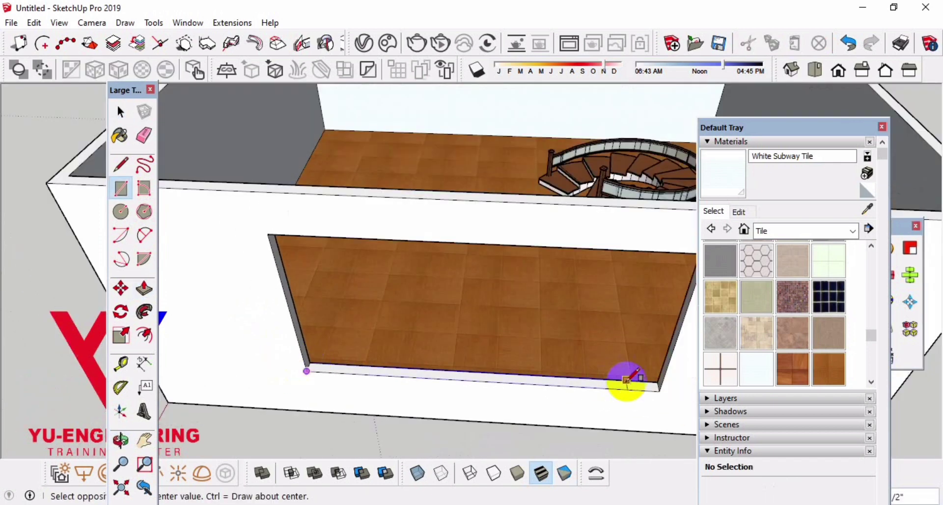
scroll(628, 381, up, 3)
middle_drag(656, 377, 642, 379)
key(space)
double_click(642, 379)
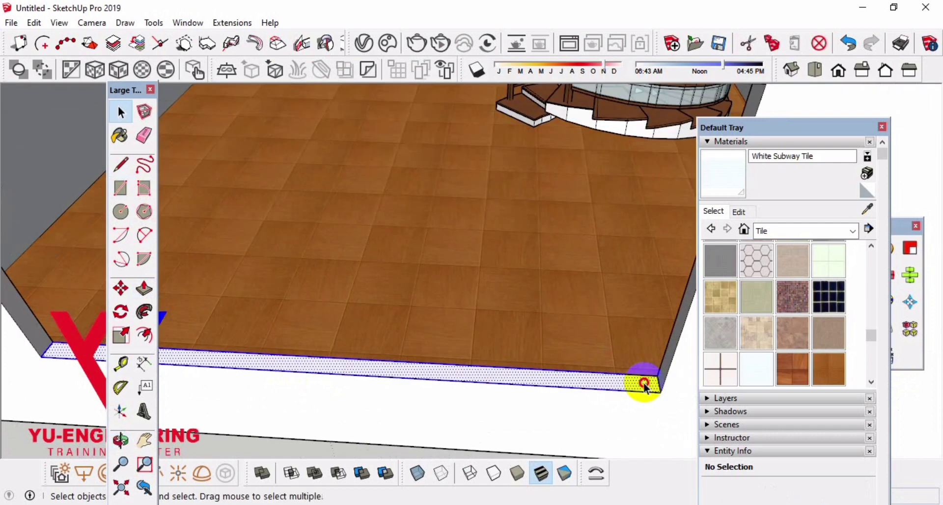
right_click(643, 381)
click(702, 134)
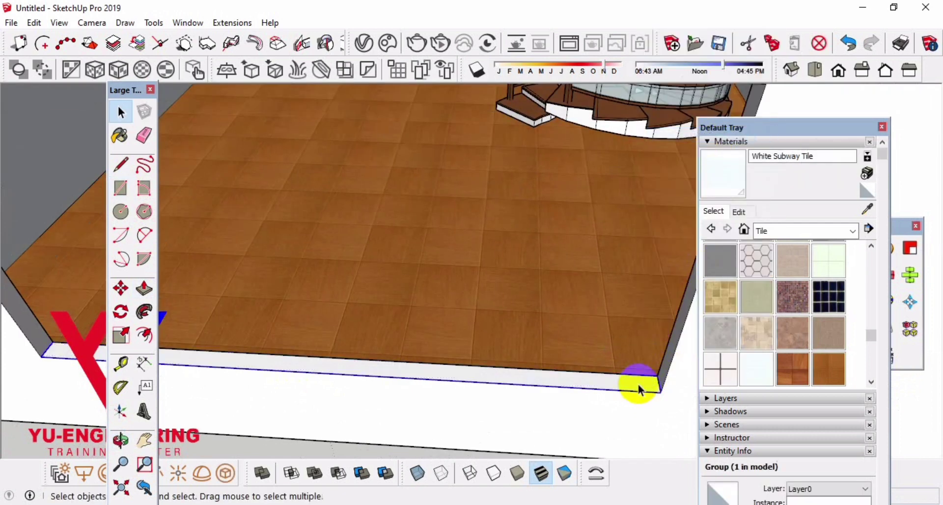
Draw a thin frame strip along the opening's bottom edge and extrude it
scroll(638, 388, up, 3)
scroll(638, 386, up, 2)
key(r)
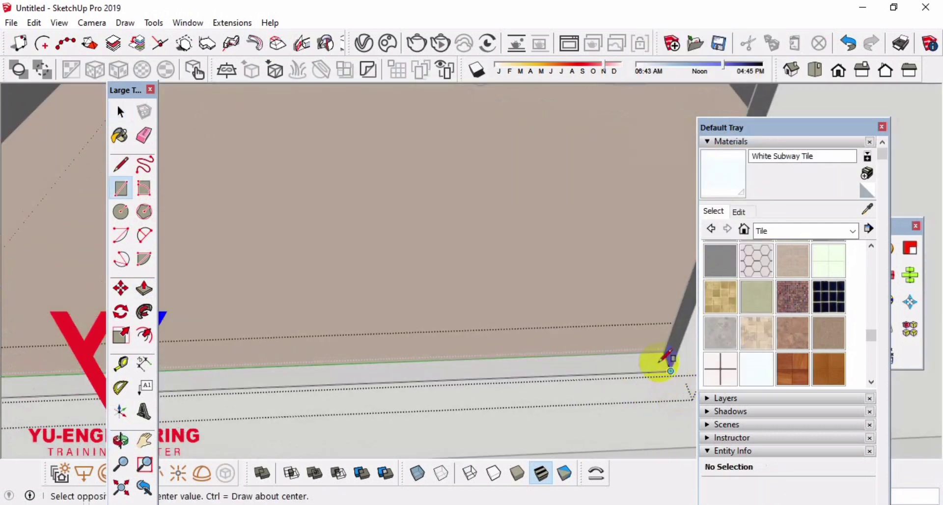
click(659, 365)
key(space)
key(p)
scroll(658, 369, down, 1)
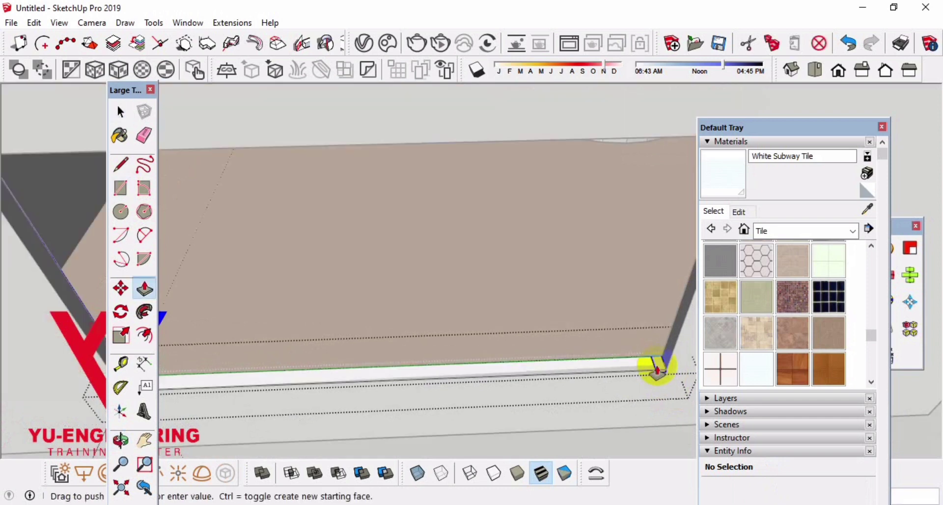
scroll(657, 368, down, 2)
scroll(491, 285, down, 2)
scroll(415, 290, up, 2)
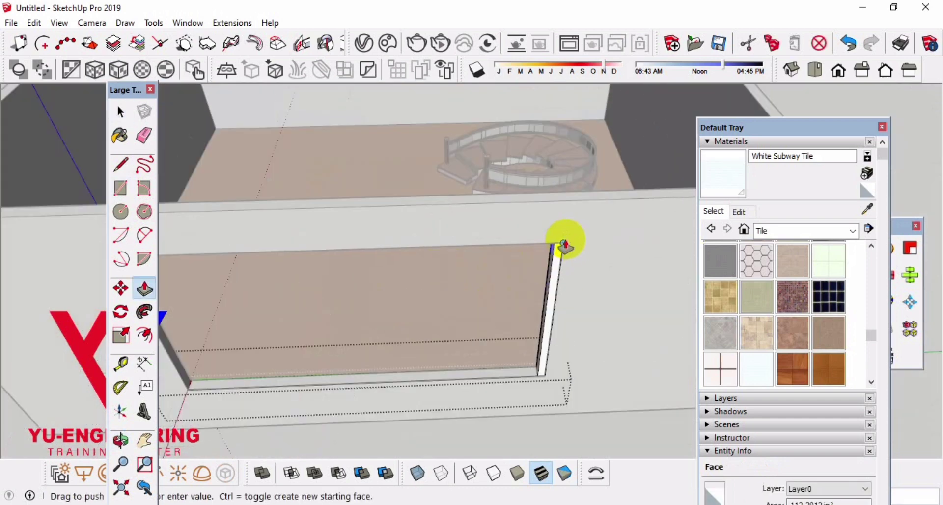
click(562, 245)
Raise the frame strip up the opening's side and extend it across the top
middle_drag(547, 257, 597, 191)
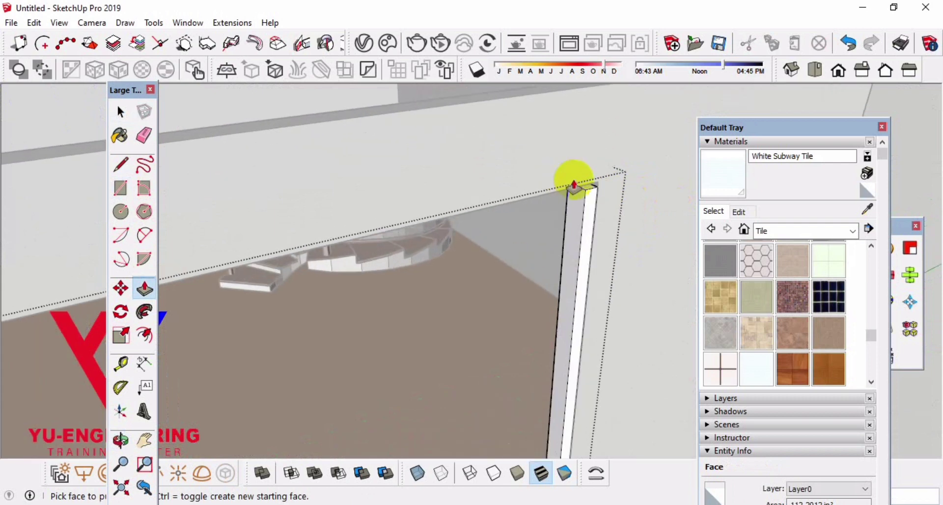
click(607, 186)
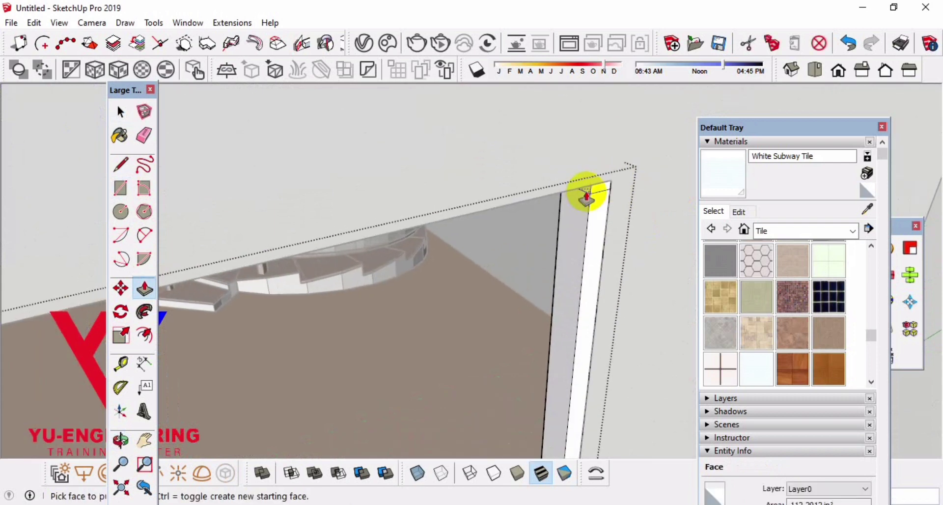
click(584, 196)
scroll(545, 265, down, 3)
scroll(392, 268, down, 2)
scroll(439, 289, up, 5)
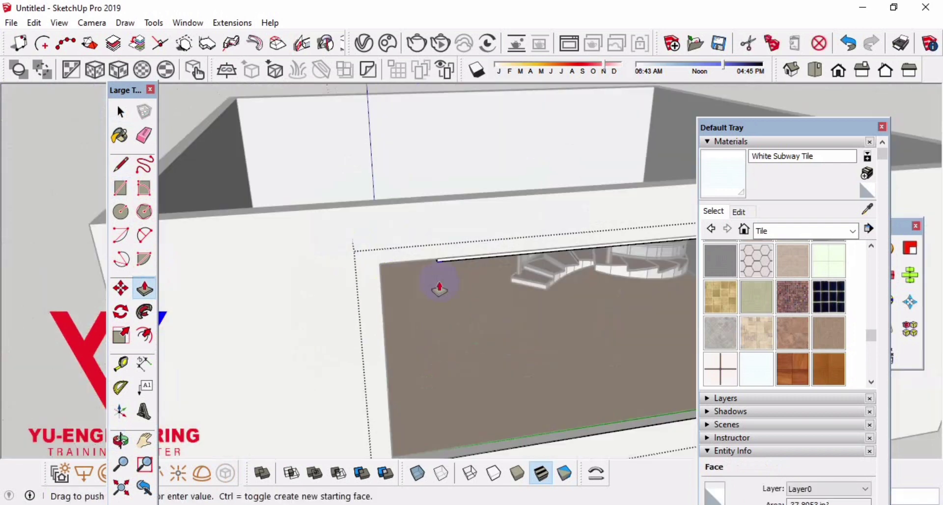
mouse_move(380, 270)
middle_down()
mouse_move(260, 127)
mouse_move(270, 142)
middle_up()
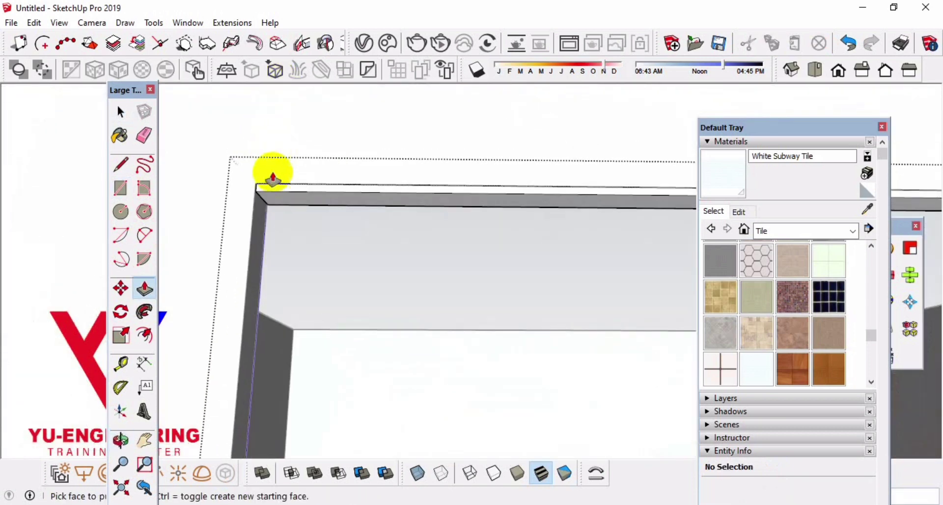
scroll(291, 205, down, 1)
key(Escape)
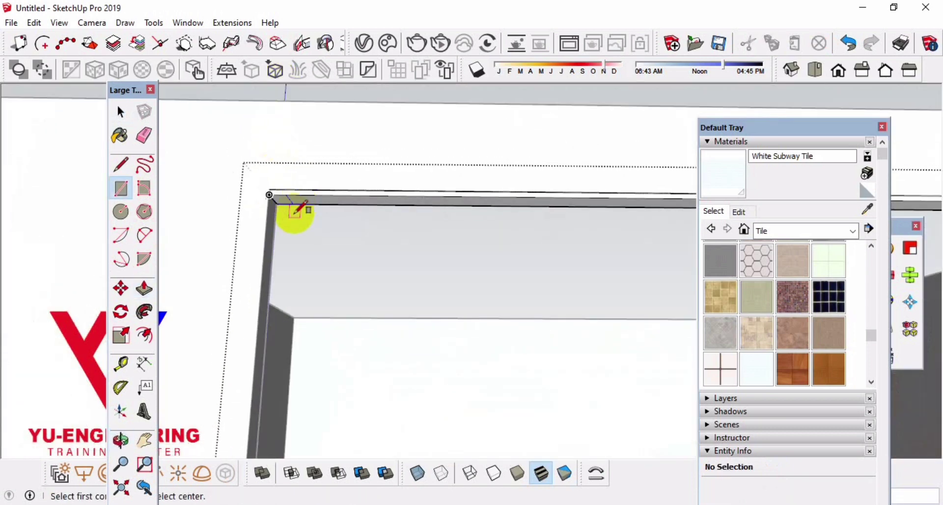
click(284, 206)
middle_drag(301, 189, 263, 362)
Offset the window frame face's edges inward
scroll(269, 427, up, 3)
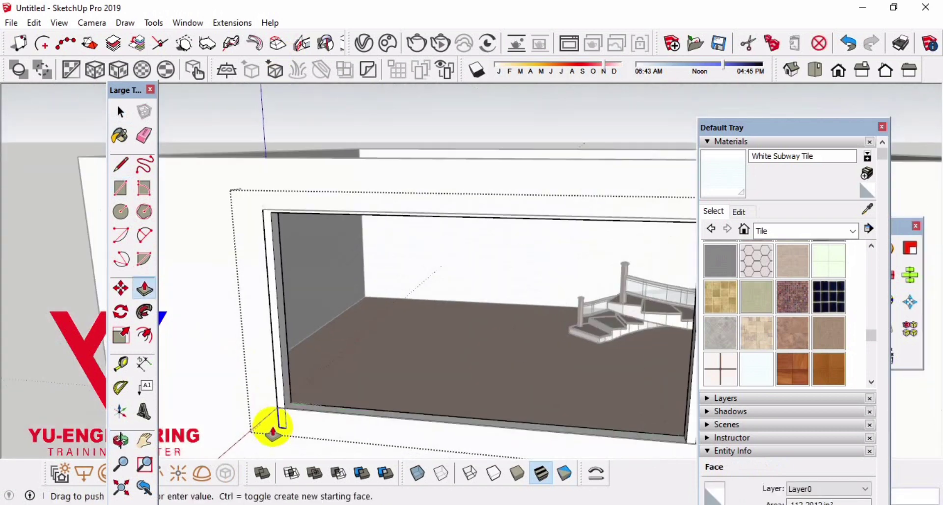
scroll(303, 413, up, 2)
key(space)
scroll(296, 411, up, 2)
scroll(299, 411, up, 1)
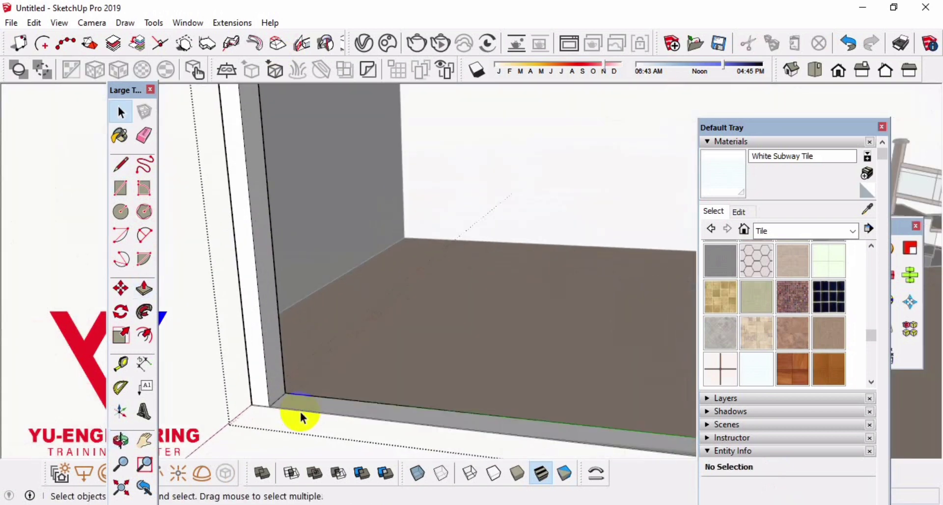
scroll(305, 417, up, 2)
key(f)
scroll(300, 410, up, 1)
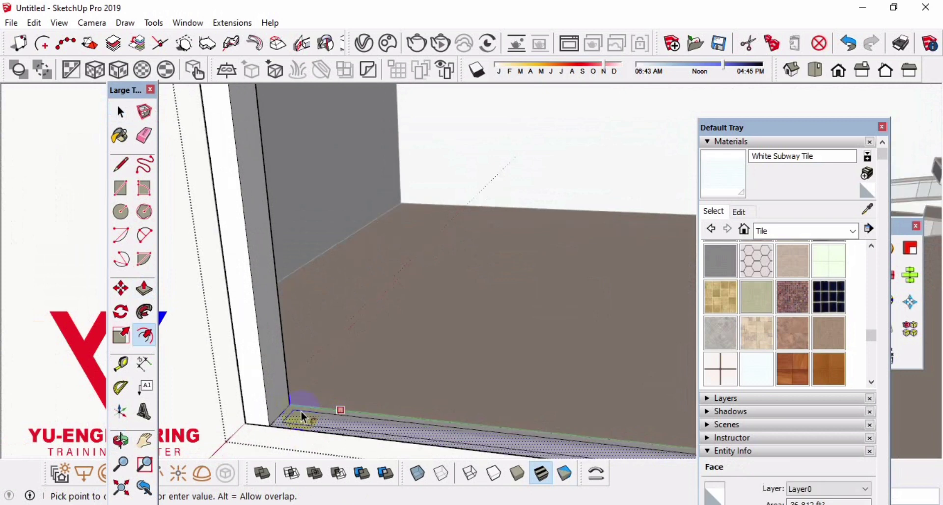
click(300, 414)
Push/Pull the offset frame face to give the frame depth
key(p)
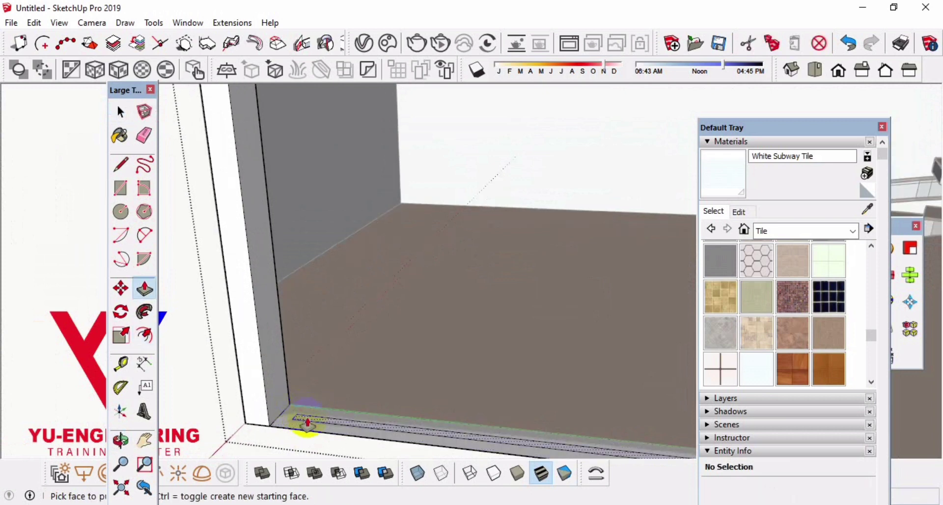
click(305, 420)
scroll(295, 373, down, 2)
scroll(292, 381, down, 3)
scroll(284, 295, down, 2)
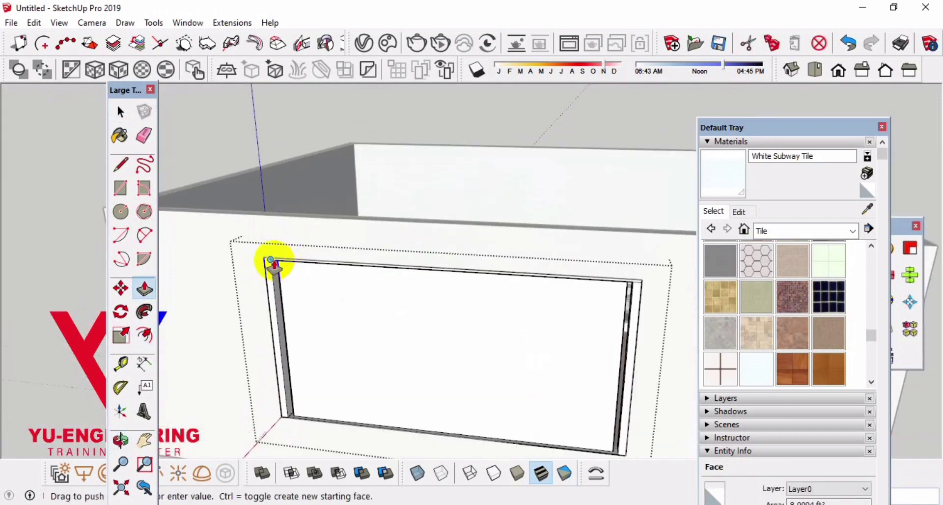
click(273, 268)
Push the thin wall face at the opening outward to widen the frame
scroll(361, 372, up, 3)
scroll(384, 391, up, 2)
mouse_move(385, 390)
middle_down()
mouse_move(343, 364)
mouse_move(455, 389)
mouse_move(381, 361)
middle_up()
click(372, 355)
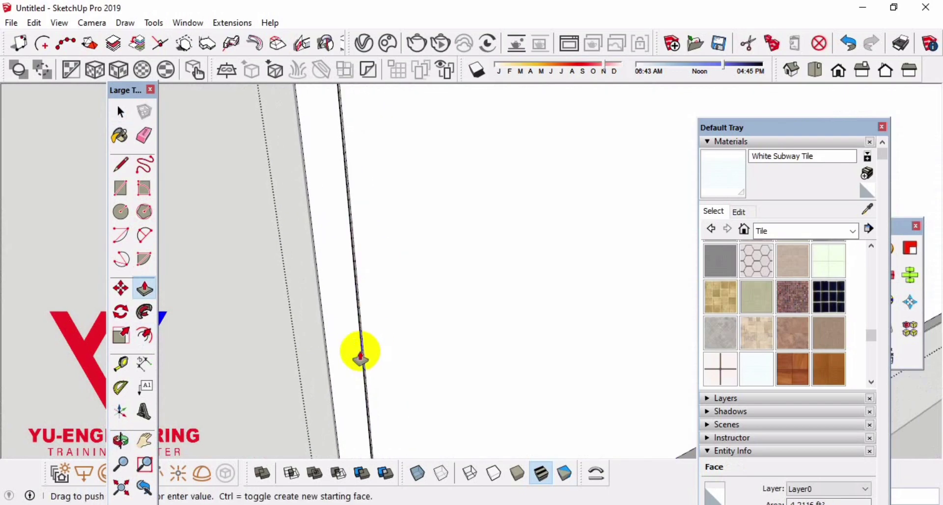
click(246, 344)
mouse_move(237, 341)
middle_down()
mouse_move(610, 248)
mouse_move(326, 286)
middle_up()
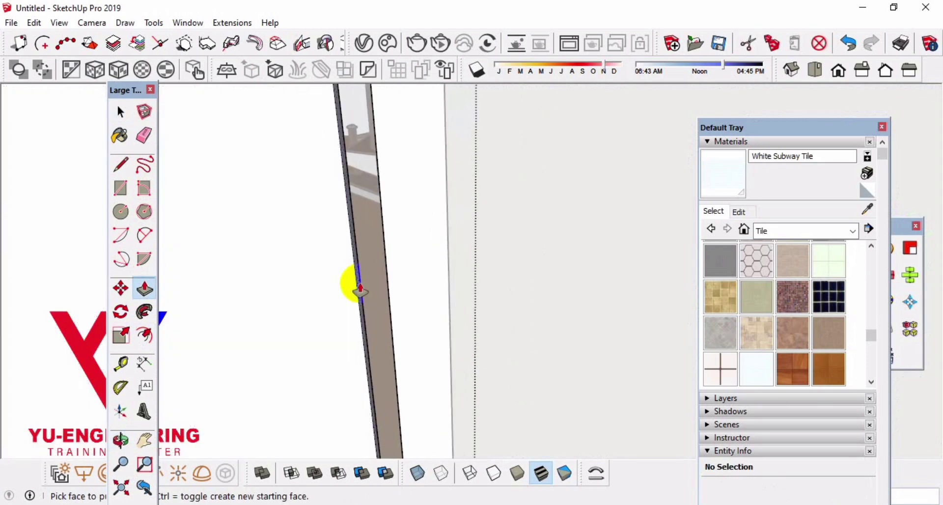
drag(359, 286, 393, 283)
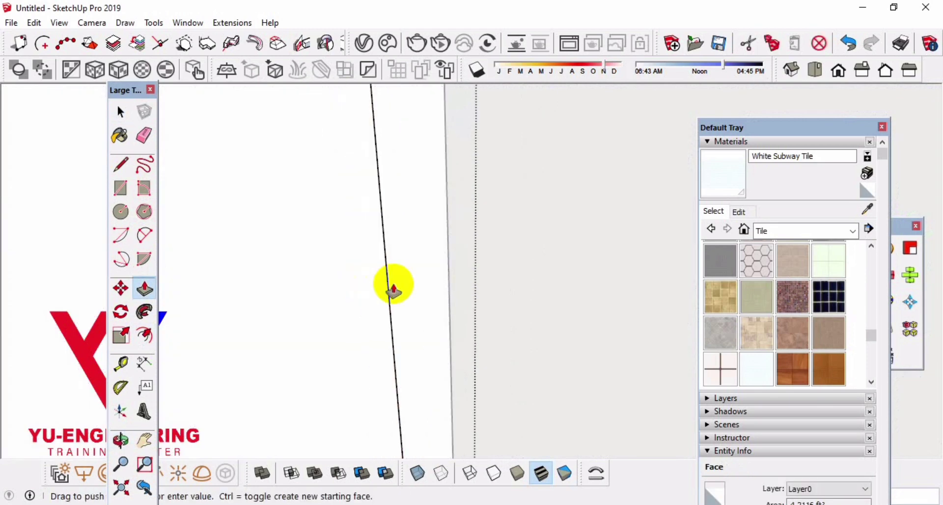
Select the whole window assembly and open the material category list
key(space)
triple_click(367, 279)
mouse_move(368, 279)
middle_down()
mouse_move(479, 284)
mouse_move(328, 287)
mouse_move(513, 234)
middle_up()
click(773, 231)
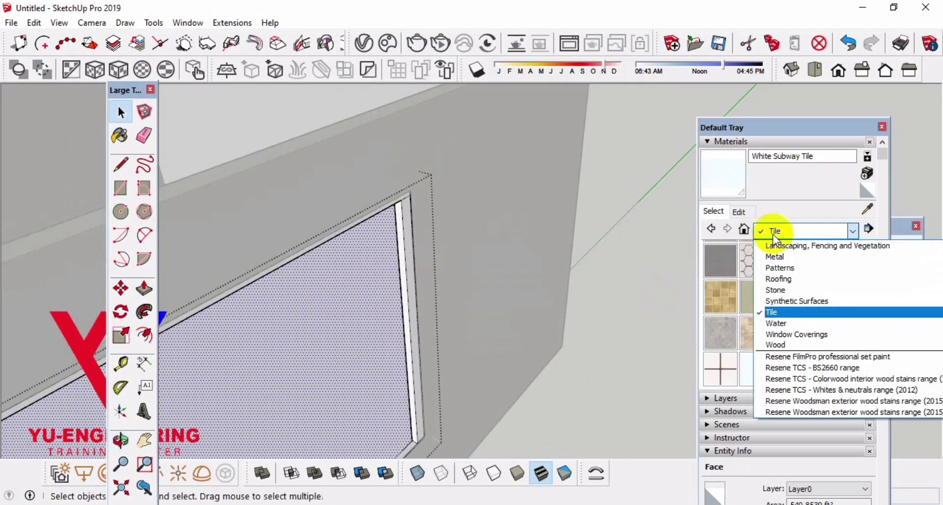
scroll(778, 294, up, 3)
Pick Translucent Glass Gray from Glass and Mirrors for the window glass
click(775, 337)
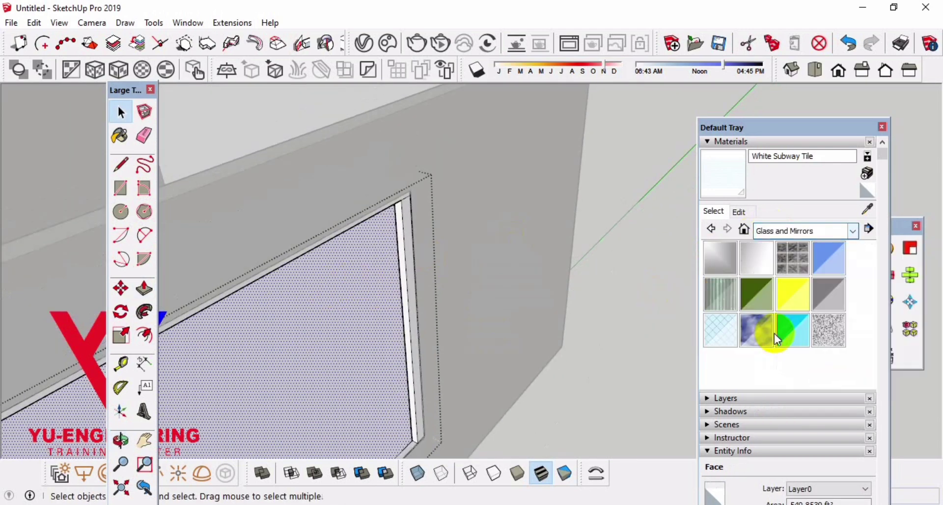
click(835, 289)
mouse_move(296, 302)
middle_down()
mouse_move(632, 289)
mouse_move(508, 295)
mouse_move(692, 275)
middle_up()
Sample Wood Veneer 01 from the model and paint the window frame with it
click(778, 272)
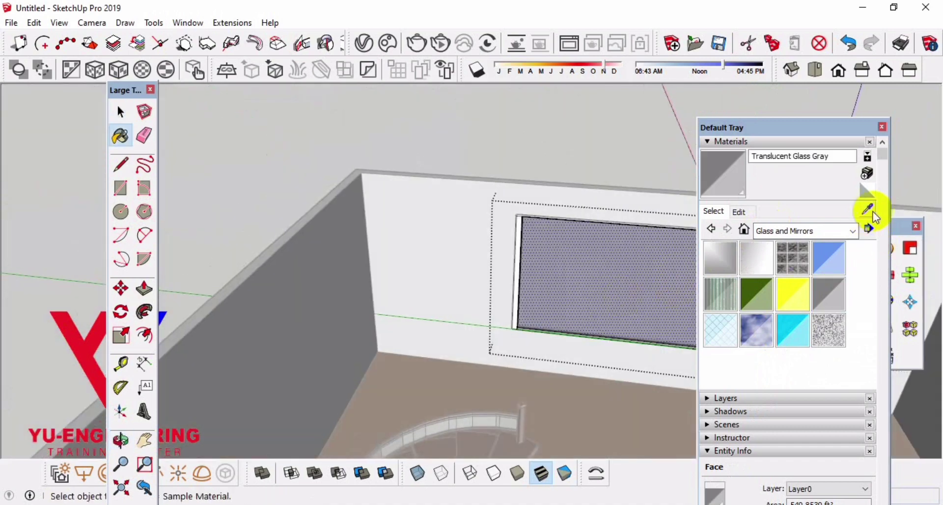
middle_drag(584, 336, 361, 392)
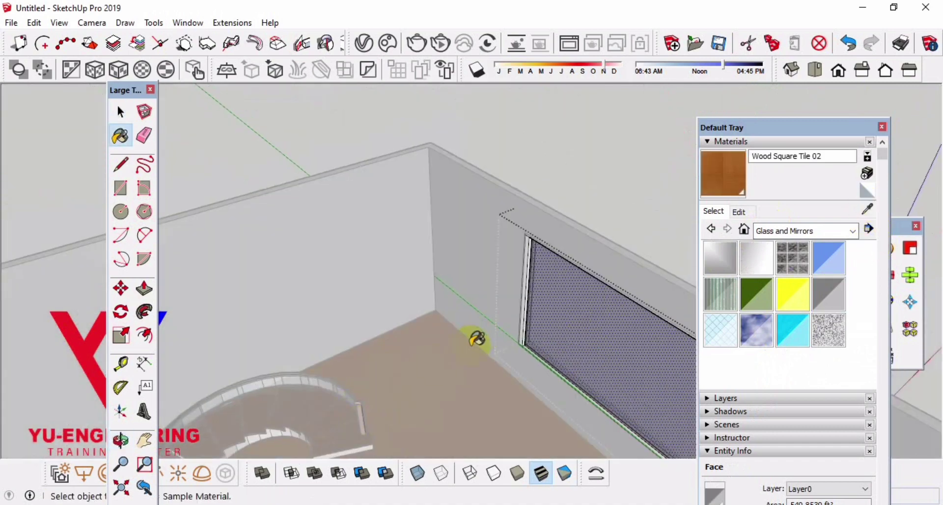
middle_drag(529, 363, 326, 418)
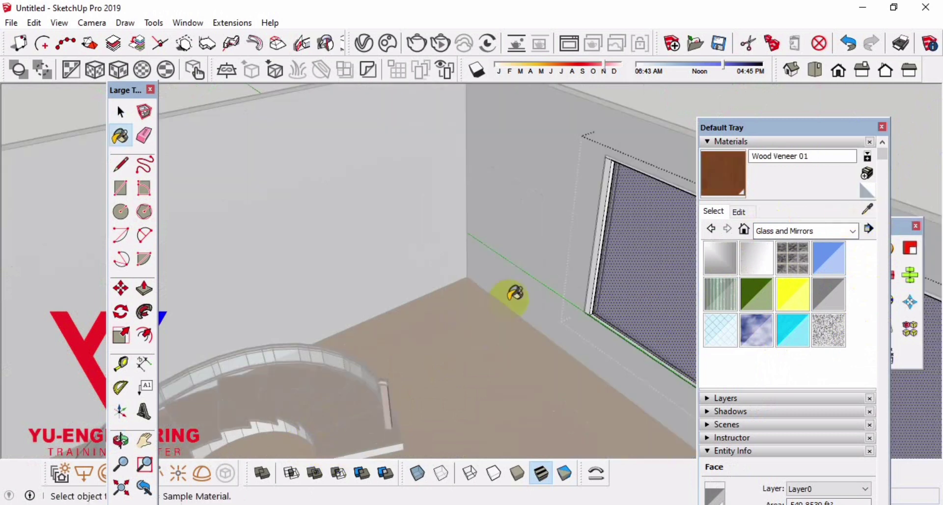
scroll(515, 294, up, 3)
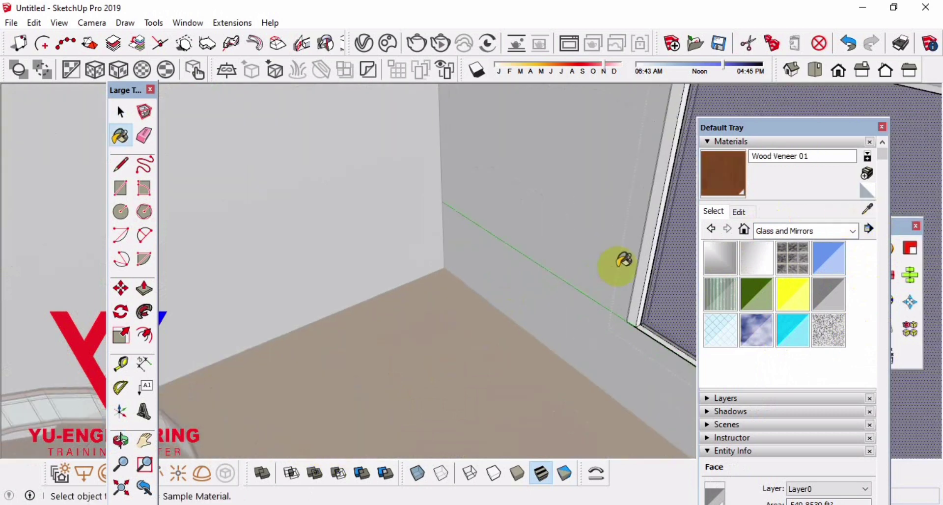
click(641, 277)
scroll(653, 295, up, 1)
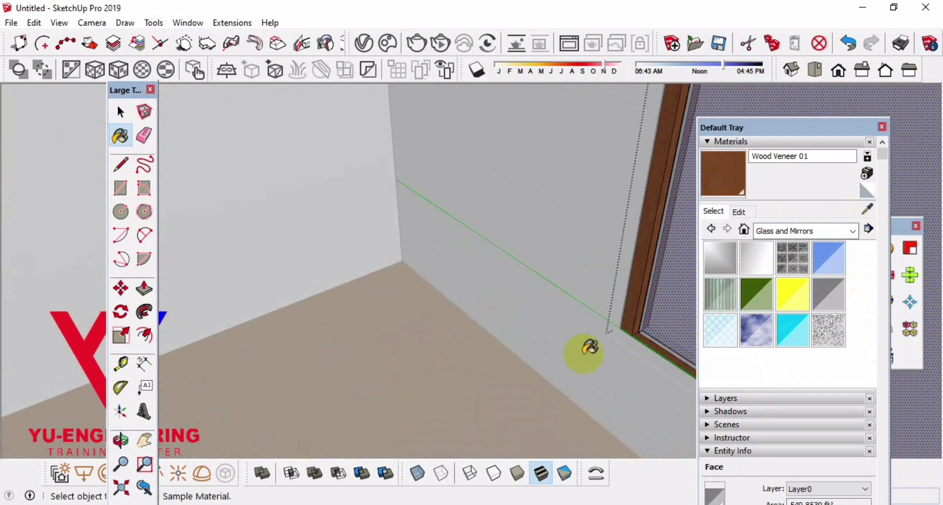
scroll(584, 350, down, 5)
mouse_move(452, 300)
middle_down()
mouse_move(368, 246)
mouse_move(583, 286)
middle_up()
scroll(587, 265, up, 5)
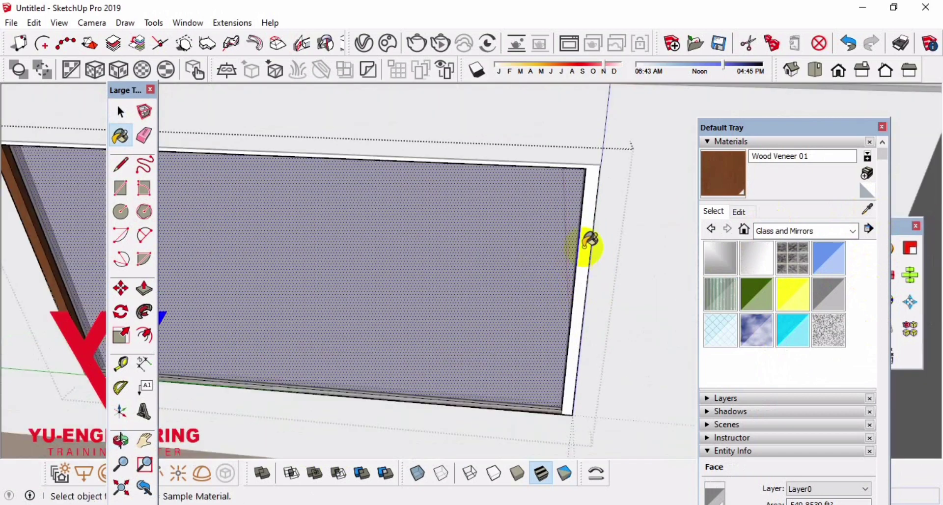
Paint the sill and the right and left frame sides Wood Veneer 01
click(587, 243)
mouse_move(602, 224)
middle_down()
mouse_move(64, 358)
mouse_move(362, 294)
mouse_move(532, 293)
mouse_move(353, 238)
mouse_move(657, 211)
middle_up()
click(362, 290)
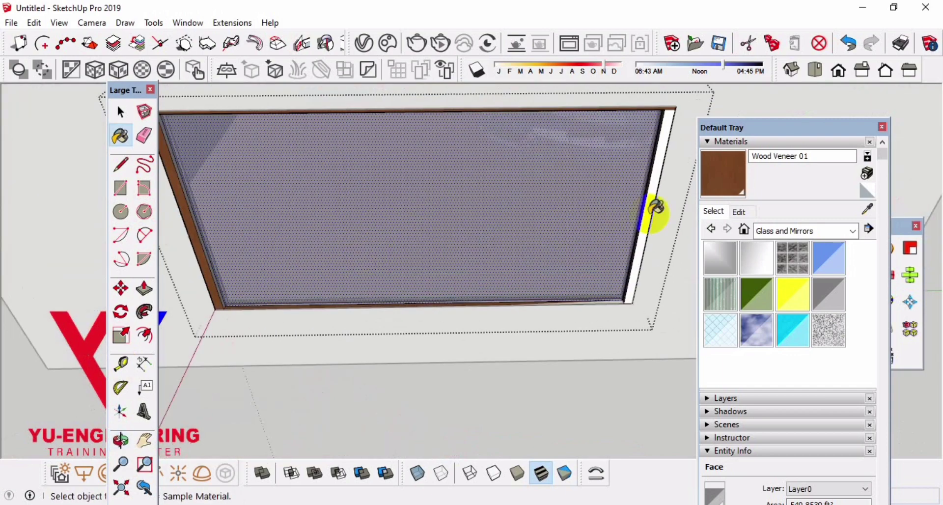
scroll(658, 197, up, 2)
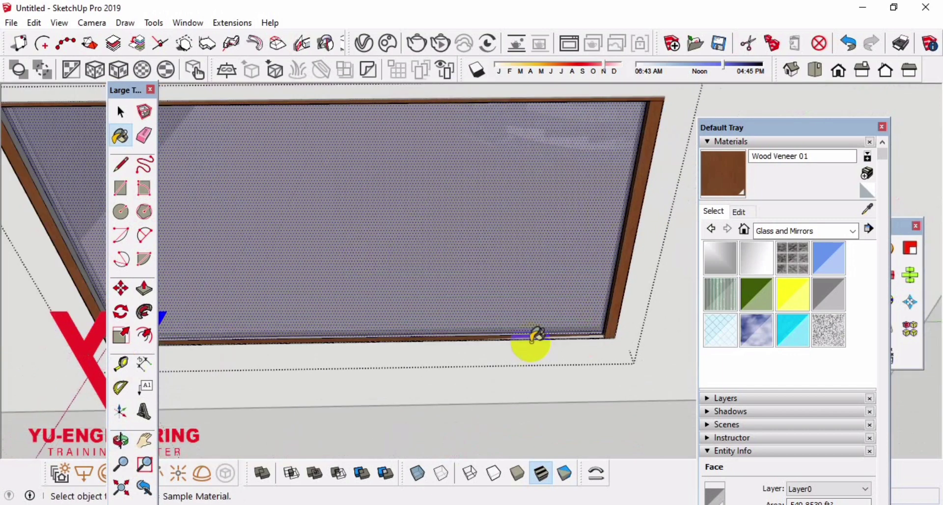
middle_drag(587, 325, 493, 364)
key(space)
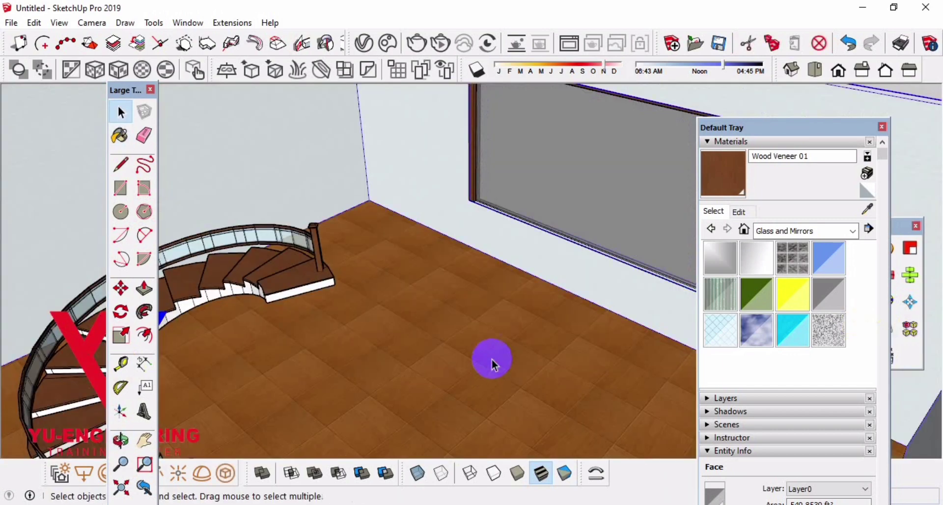
Unhide all the hidden walls via Edit > Unhide > All
scroll(492, 364, down, 5)
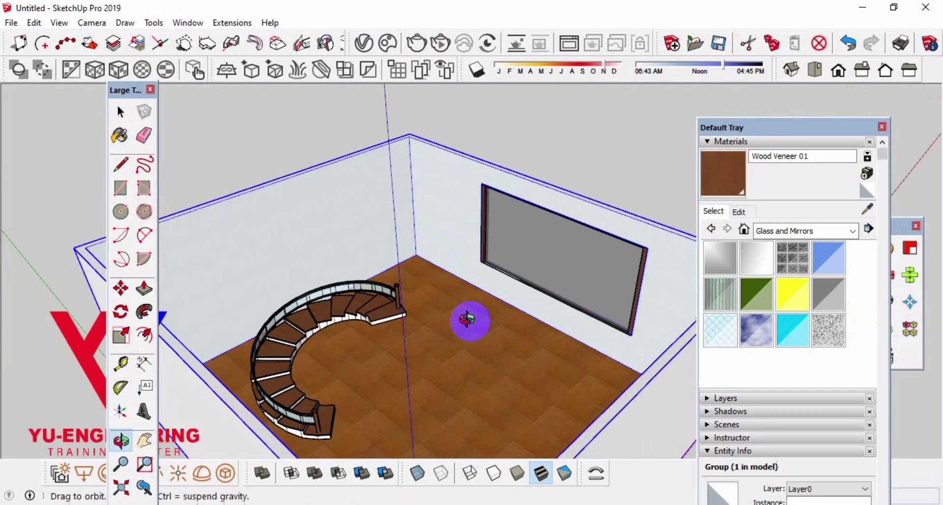
mouse_move(467, 320)
middle_down()
mouse_move(310, 362)
mouse_move(305, 219)
middle_up()
scroll(503, 361, up, 3)
middle_drag(503, 360, 550, 274)
click(34, 23)
mouse_move(60, 235)
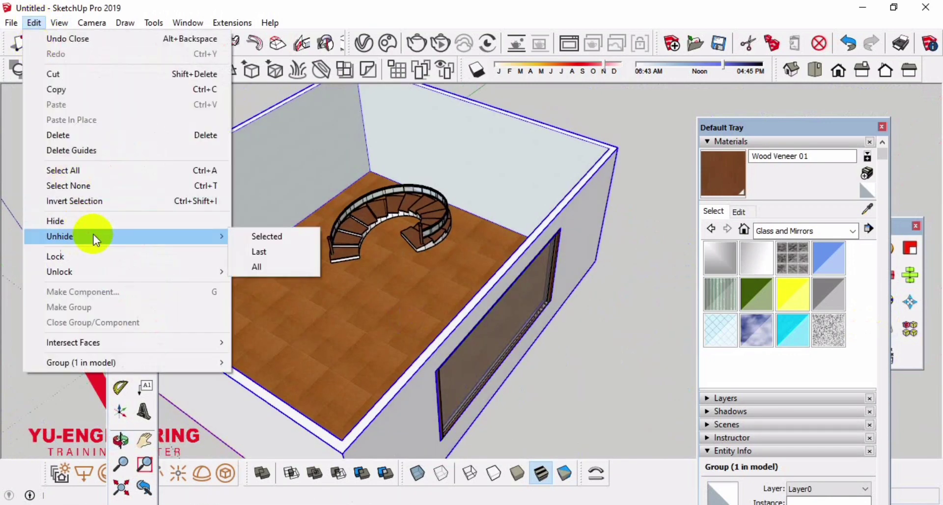
click(263, 269)
Orbit out to the whole box and move the materials tray and plugin palette aside
middle_drag(263, 269, 316, 183)
scroll(438, 252, up, 3)
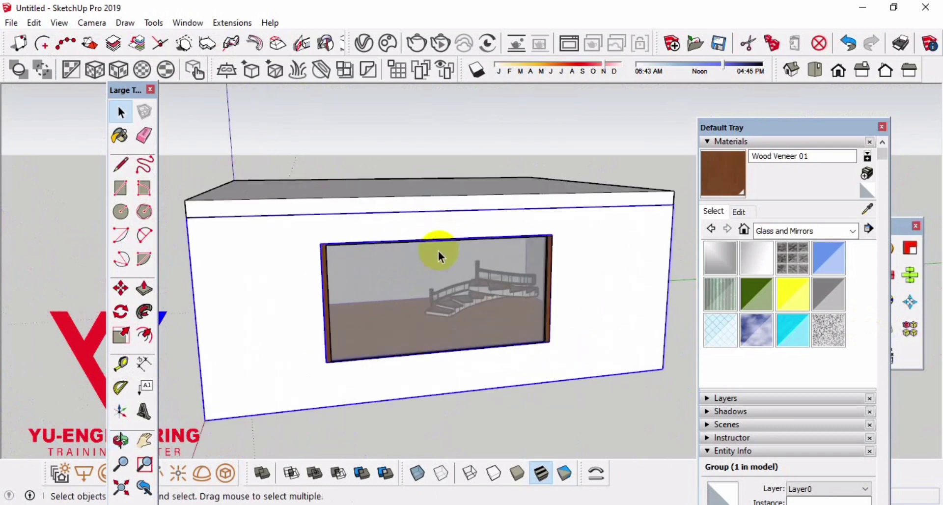
scroll(496, 204, up, 3)
middle_drag(496, 204, 499, 232)
scroll(543, 203, down, 2)
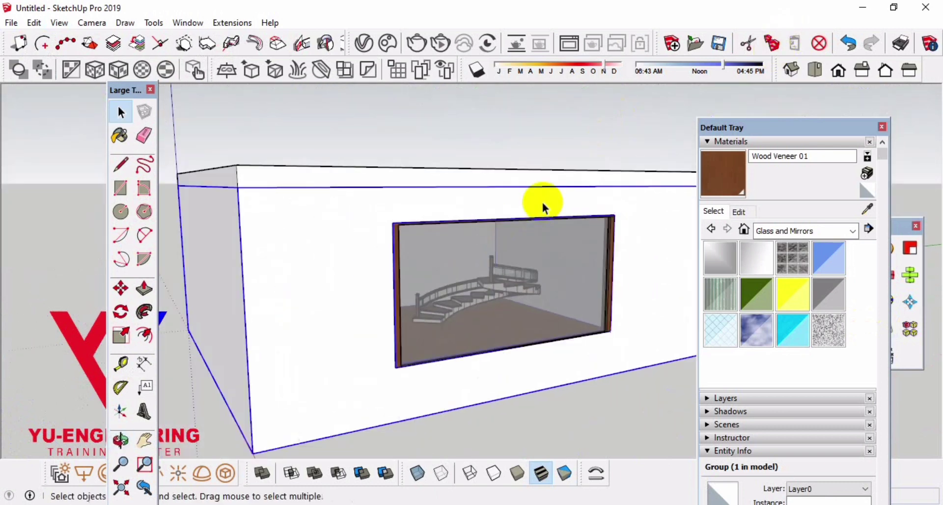
mouse_move(543, 204)
middle_down()
mouse_move(458, 227)
mouse_move(491, 211)
middle_up()
drag(810, 127, 872, 297)
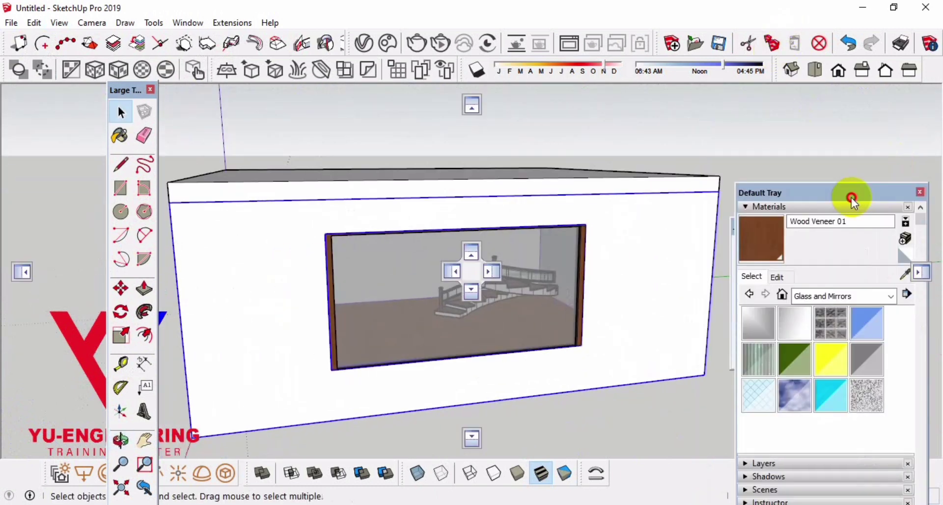
drag(821, 226, 792, 220)
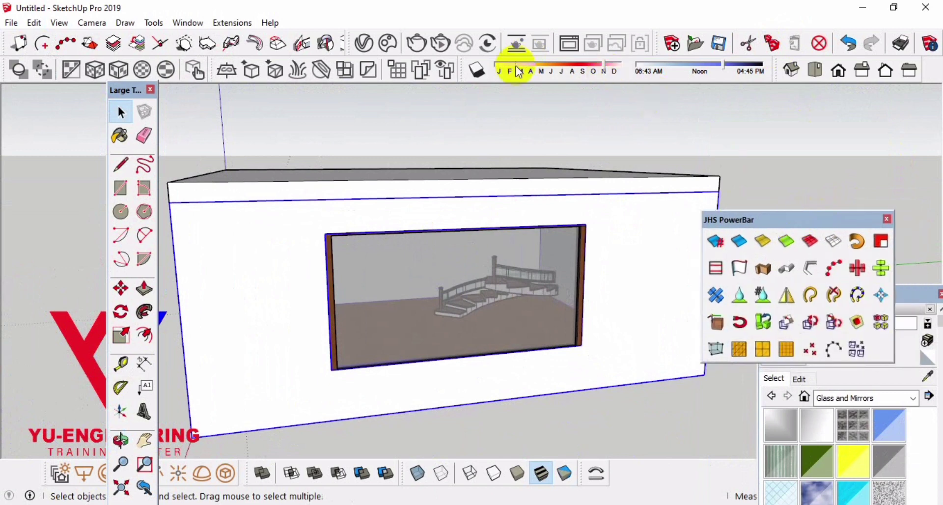
Enable the Sections toolbar and dock it below the top toolbar row
right_click(486, 73)
scroll(511, 417, down, 2)
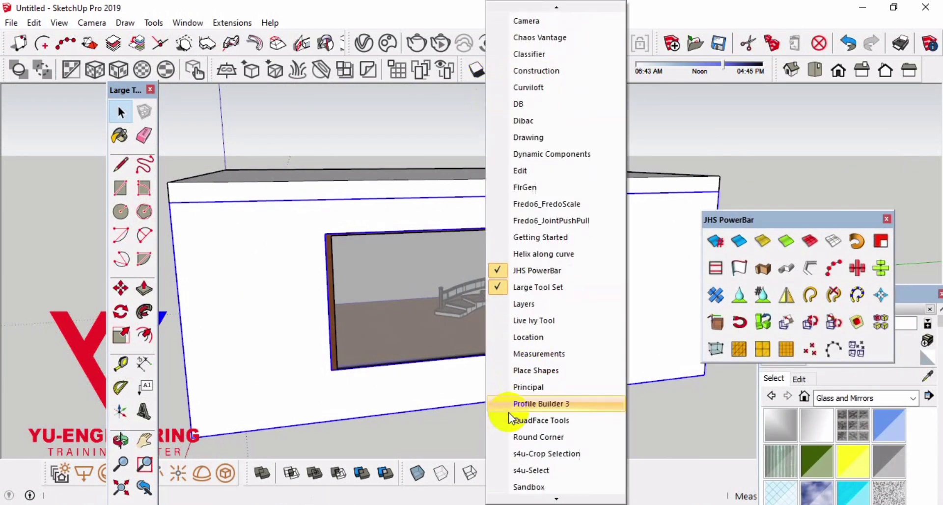
scroll(515, 427, down, 2)
click(522, 438)
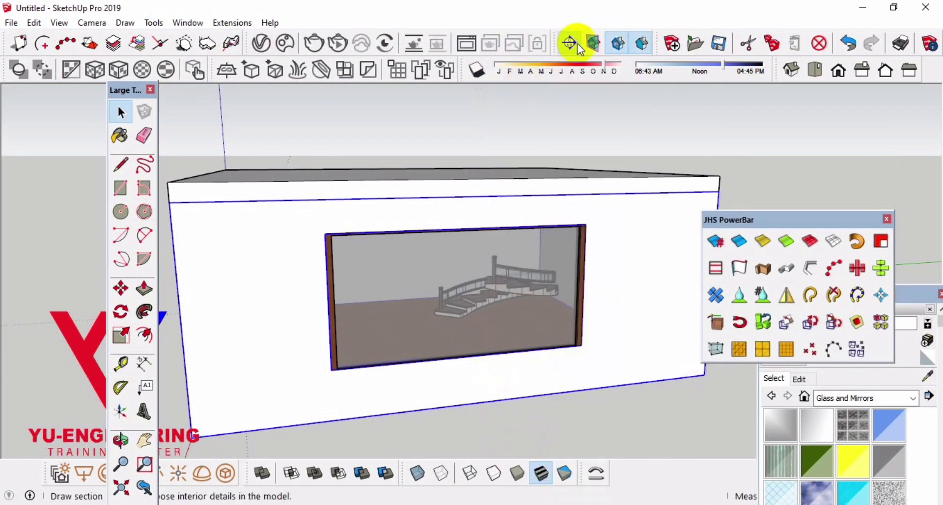
drag(580, 45, 568, 101)
mouse_move(594, 147)
middle_down()
mouse_move(607, 238)
mouse_move(358, 326)
middle_up()
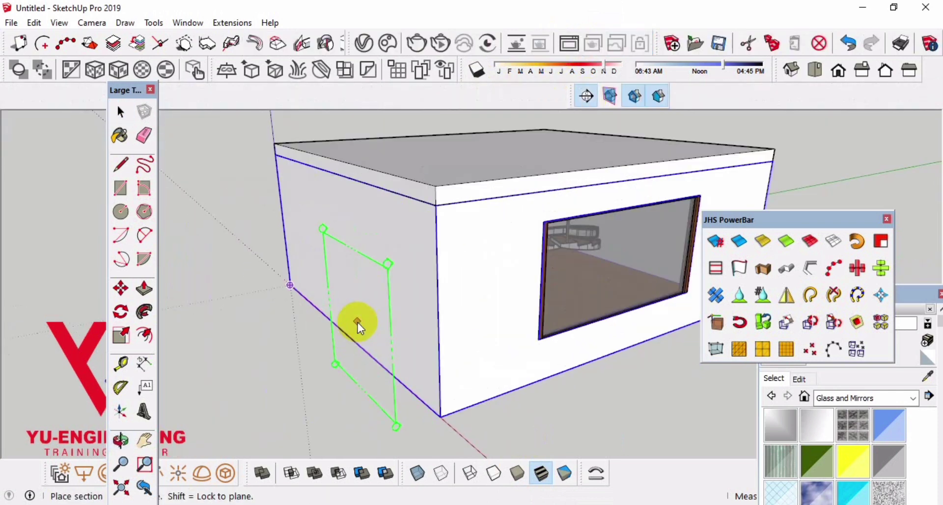
Add a section plane on the room wall with its default name and push it outward
click(349, 290)
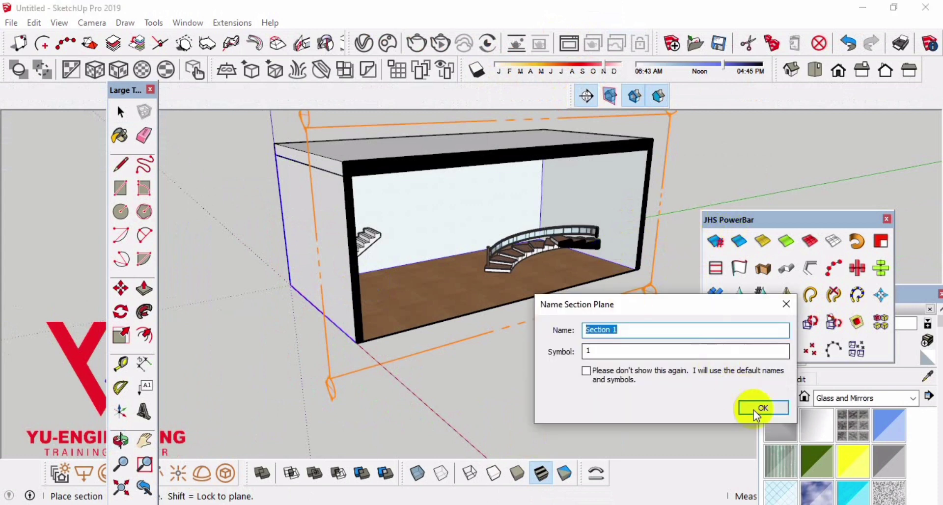
click(769, 406)
click(641, 294)
key(m)
mouse_move(644, 291)
mouse_down()
mouse_move(664, 352)
mouse_move(657, 343)
mouse_up()
Hide the section plane display so the cut-open room shows its interior
middle_drag(657, 343, 471, 286)
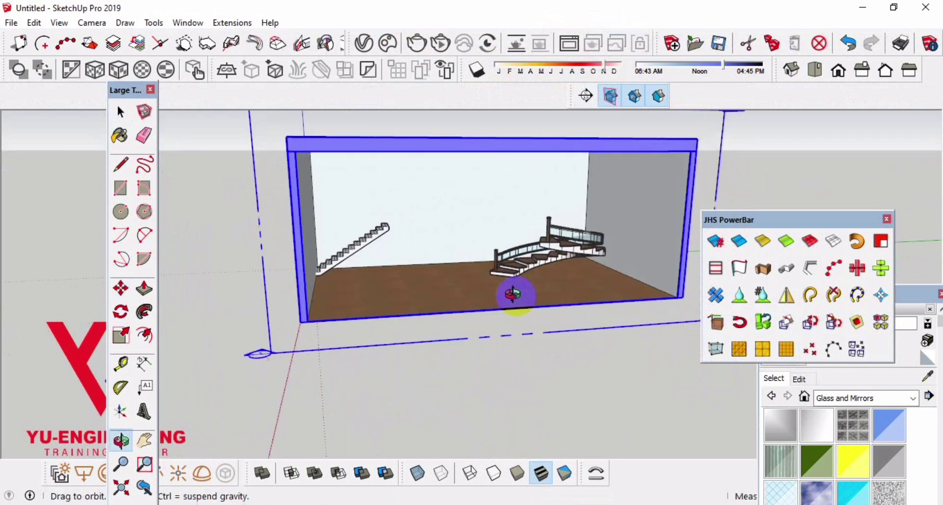
scroll(557, 255, up, 3)
key(space)
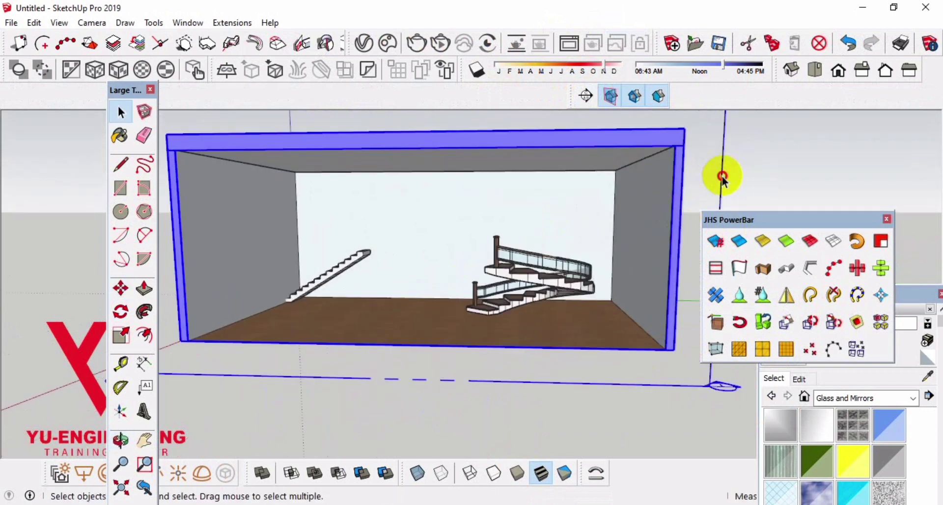
click(609, 96)
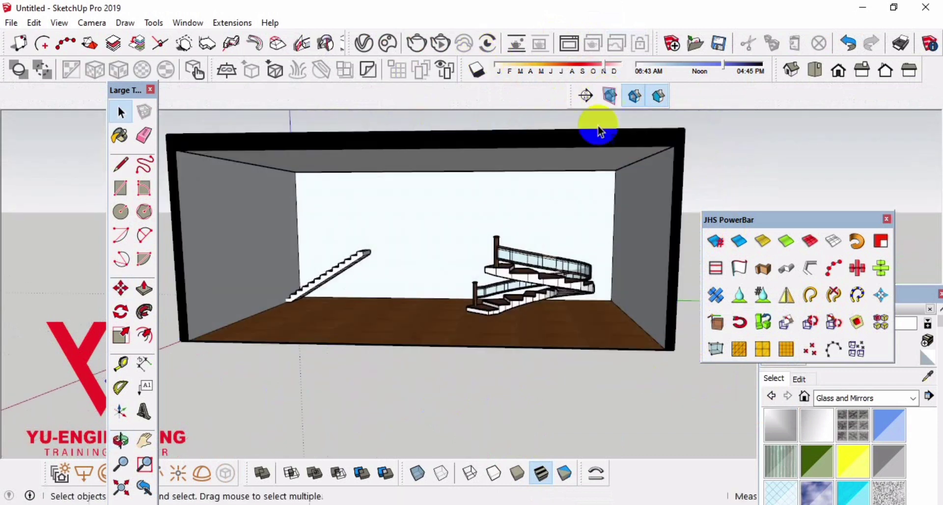
Delete the straight staircase, leaving only the curved staircase in the room
mouse_move(596, 122)
middle_down()
mouse_move(671, 212)
mouse_move(694, 216)
middle_up()
scroll(564, 200, up, 2)
scroll(406, 257, up, 3)
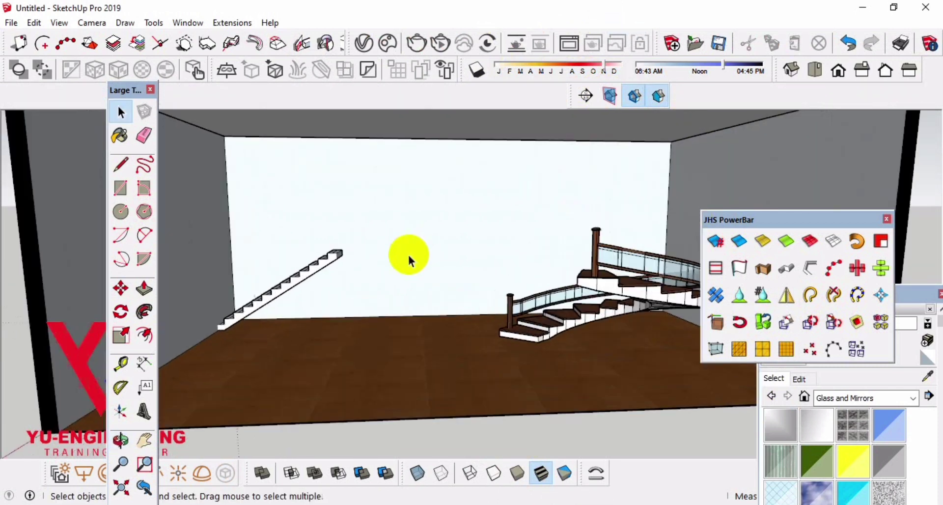
middle_drag(407, 257, 471, 281)
click(305, 267)
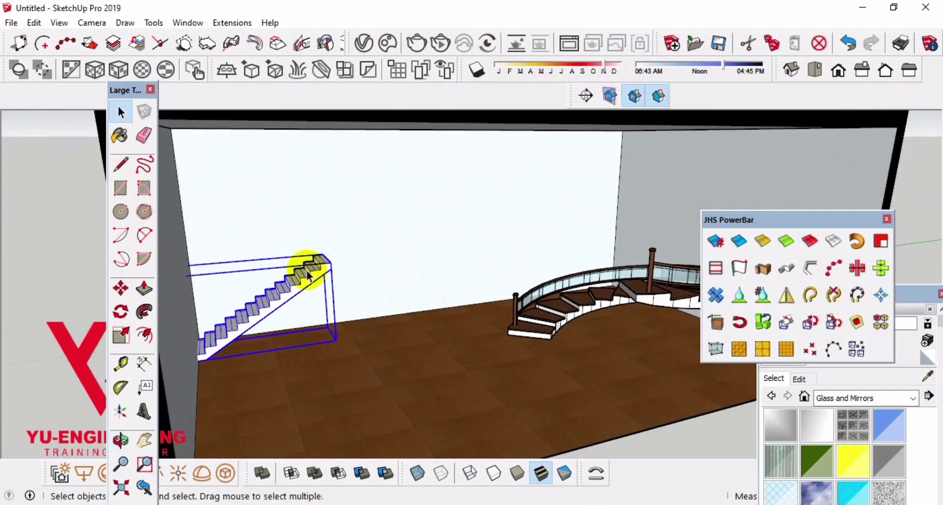
middle_drag(305, 267, 694, 290)
key(Delete)
scroll(627, 216, down, 3)
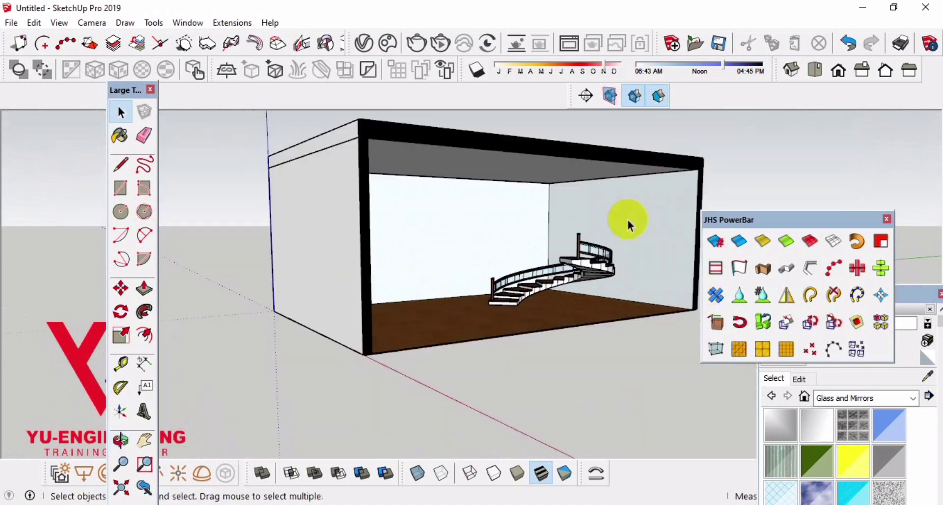
scroll(487, 256, up, 4)
Centre the curved staircase up close and toggle the section plane display
mouse_move(488, 256)
middle_down()
mouse_move(613, 231)
mouse_move(575, 237)
mouse_move(599, 226)
mouse_move(522, 226)
mouse_move(595, 242)
mouse_move(480, 337)
mouse_move(528, 336)
middle_up()
scroll(528, 335, down, 3)
shift+middle_drag(515, 290, 514, 268)
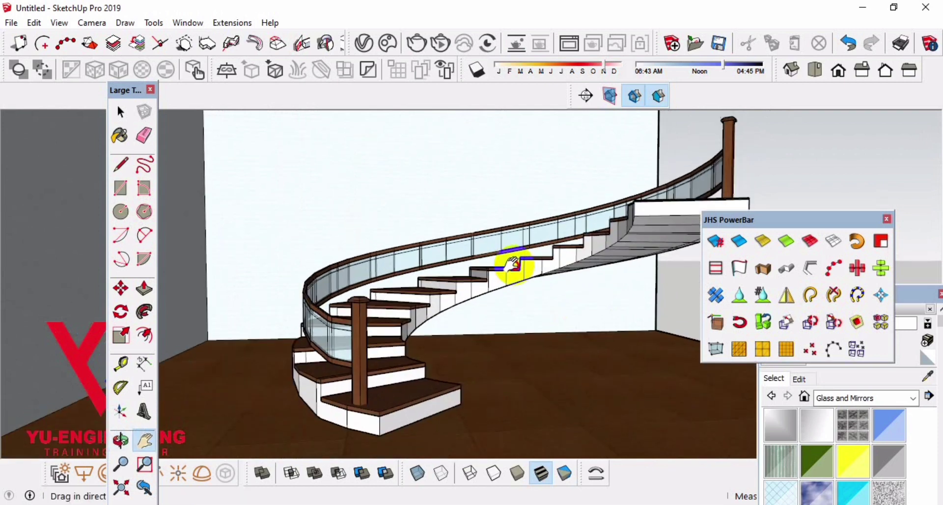
click(610, 96)
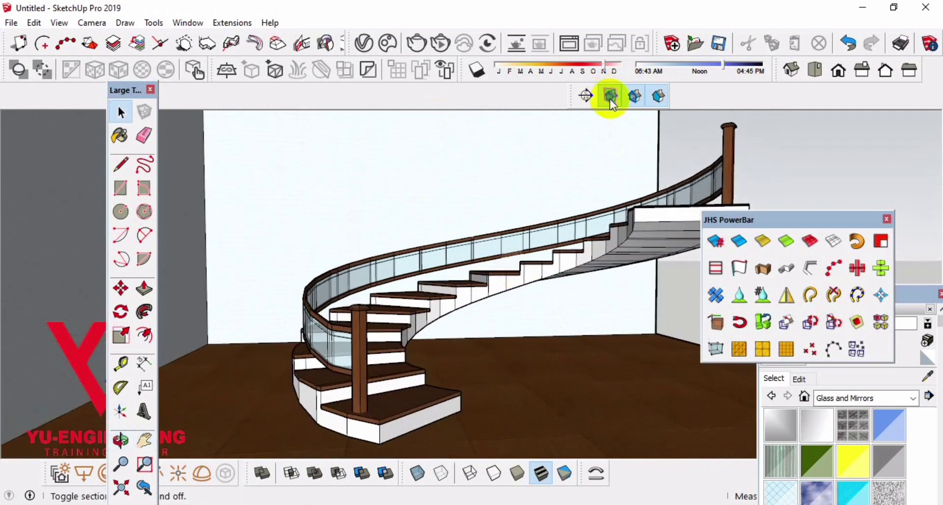
Move the JHS PowerBar aside and dock the Large Tool Set at the left edge
drag(746, 219, 890, 169)
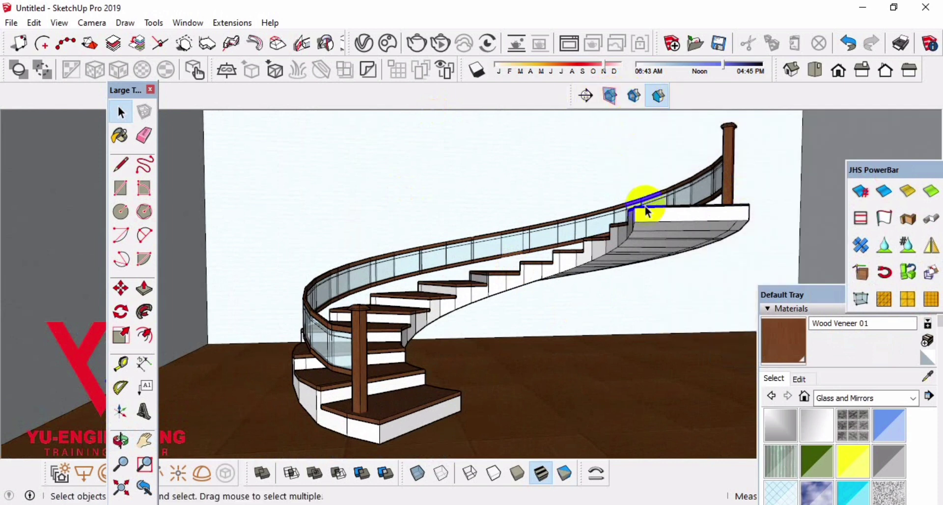
mouse_move(641, 210)
middle_down()
mouse_move(685, 212)
mouse_move(580, 223)
mouse_move(578, 210)
middle_up()
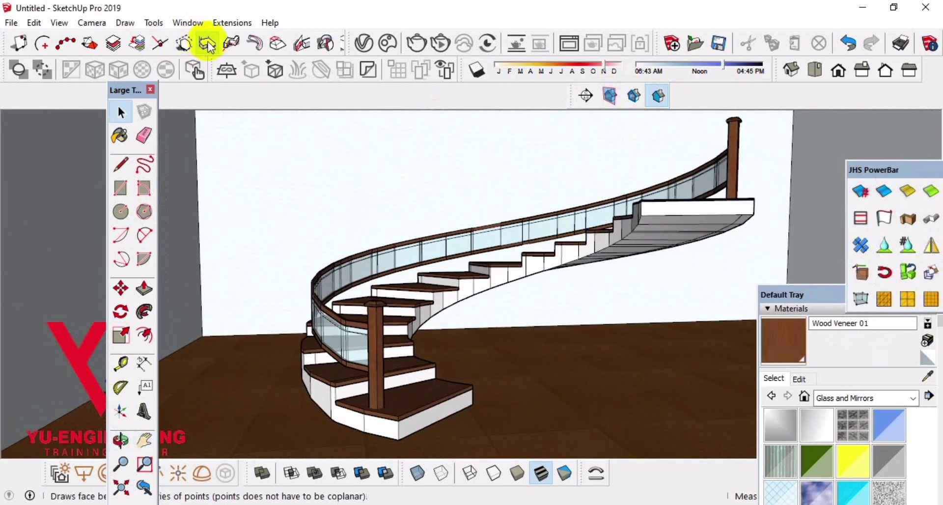
mouse_move(425, 215)
middle_down()
mouse_move(421, 231)
mouse_move(428, 217)
mouse_move(464, 231)
middle_up()
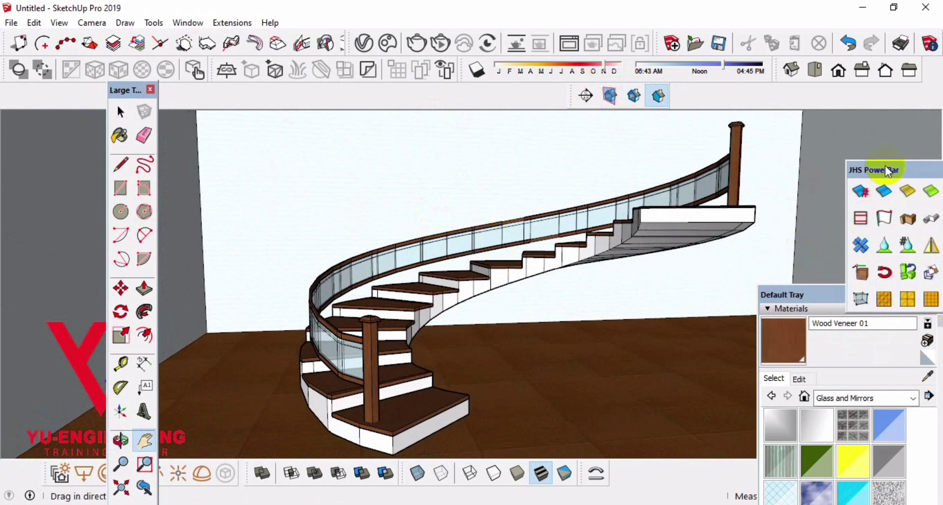
drag(884, 171, 825, 152)
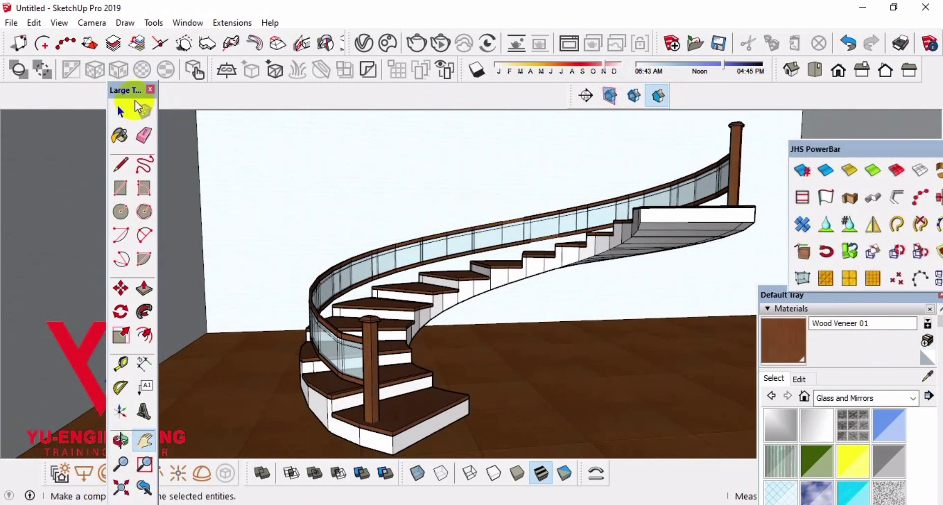
drag(137, 90, 22, 116)
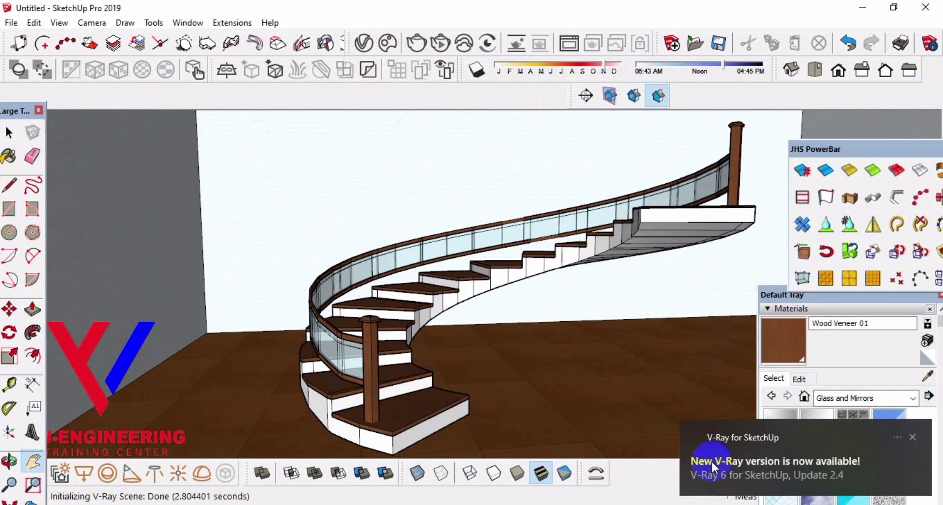
Turn Progressive off, use High quality with Denoiser on, and set Image Width to 1500
click(509, 53)
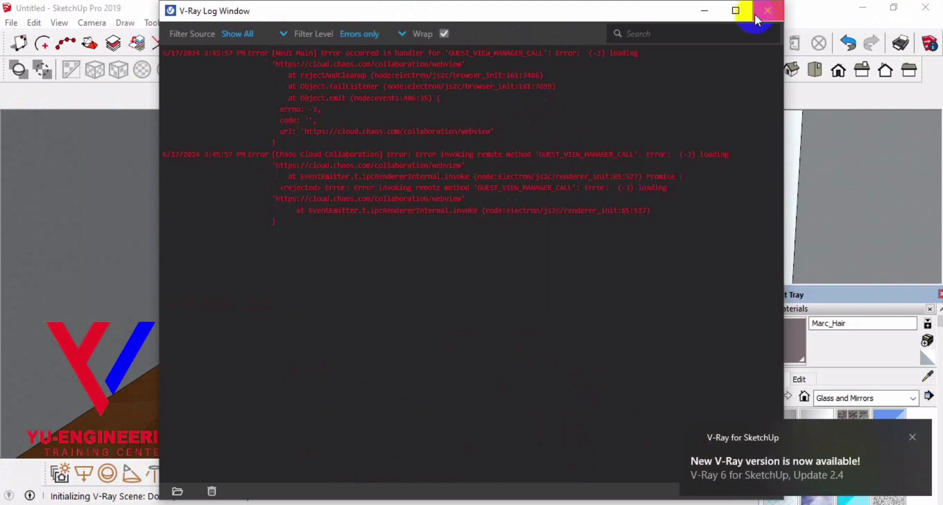
click(754, 15)
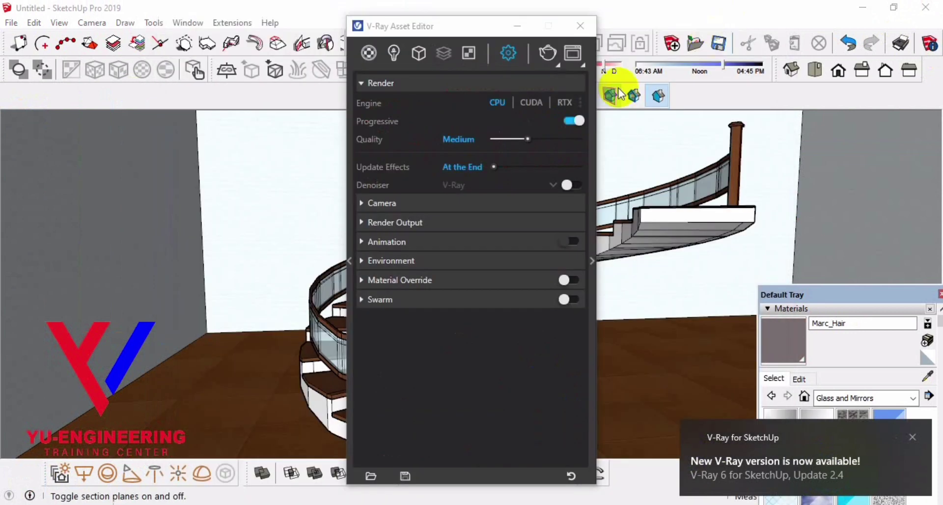
click(568, 120)
click(593, 262)
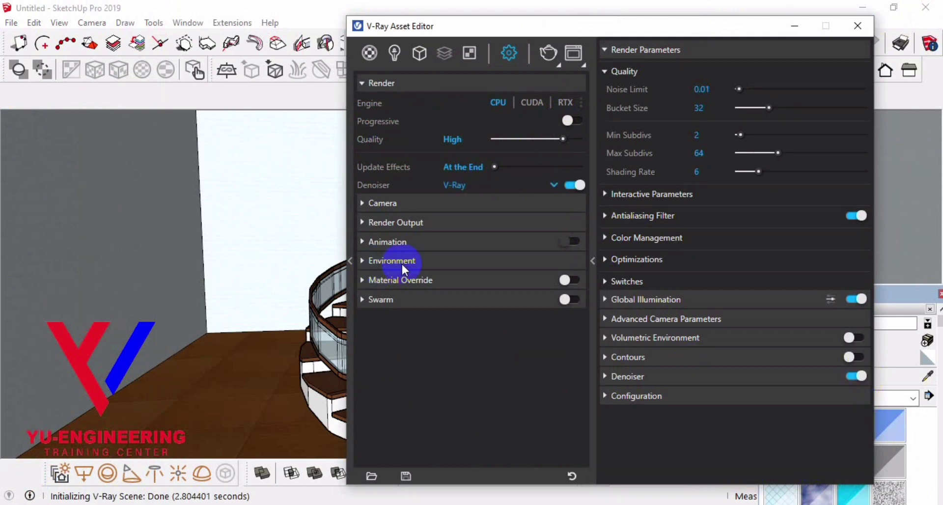
click(422, 260)
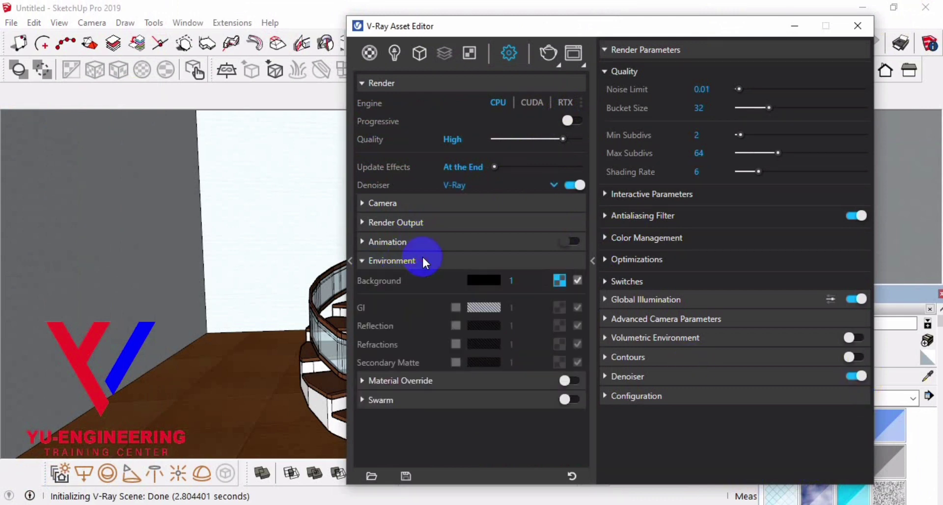
click(426, 222)
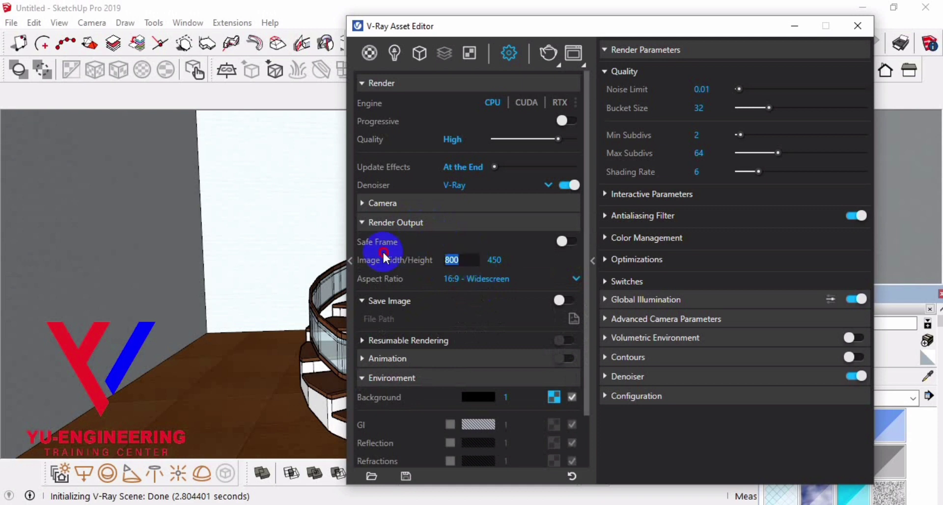
text(500)
key(Return)
Select the V-Ray SunLight and enable its custom sun orientation
click(394, 54)
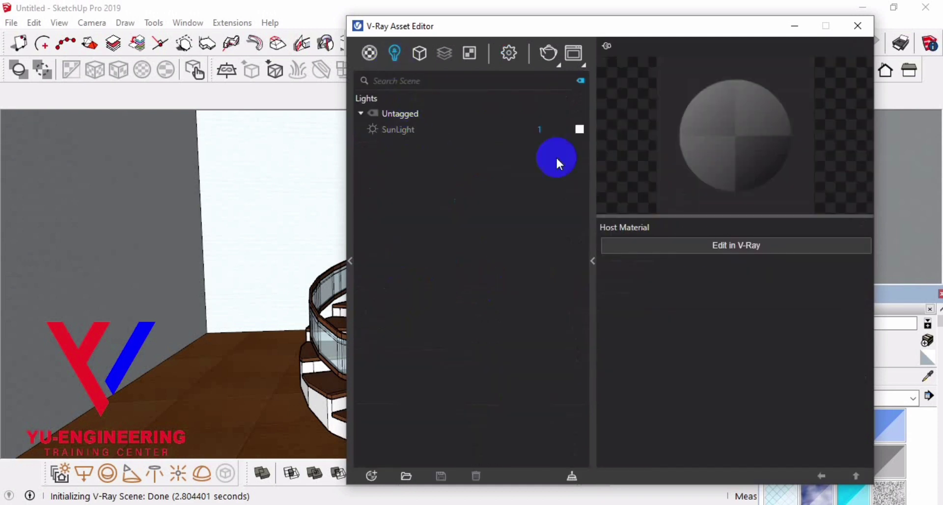
click(545, 130)
click(712, 245)
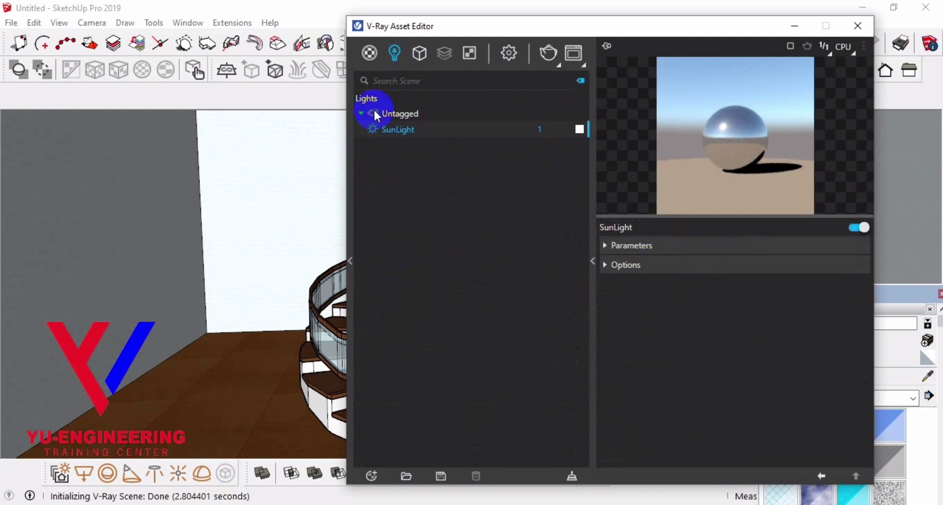
click(634, 246)
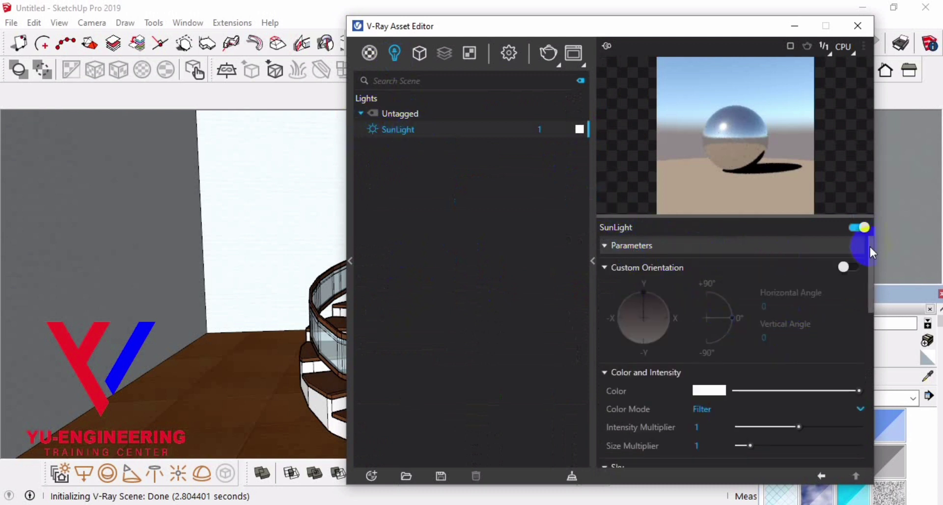
click(847, 267)
Set the sun to 202.8° horizontal, 74.1° vertical, with intensity multiplier 1.441
drag(728, 313, 715, 310)
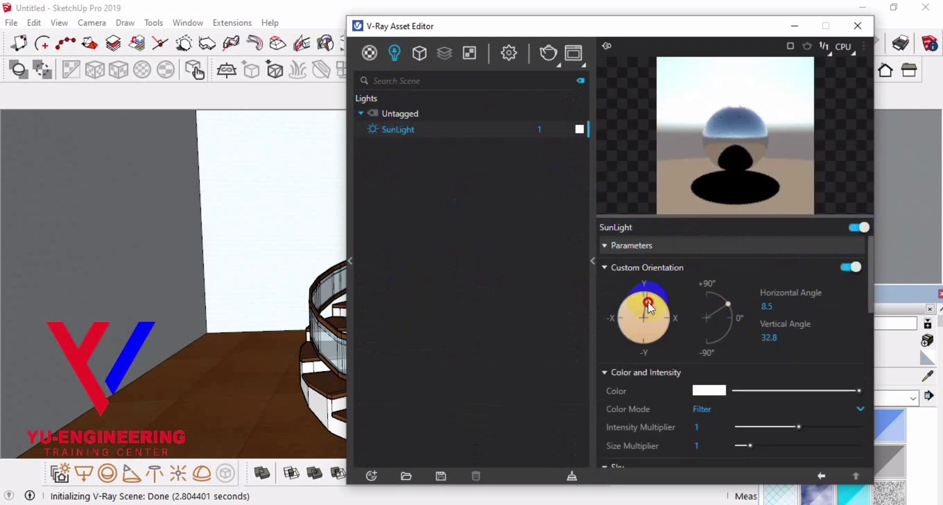
drag(648, 302, 637, 333)
click(768, 308)
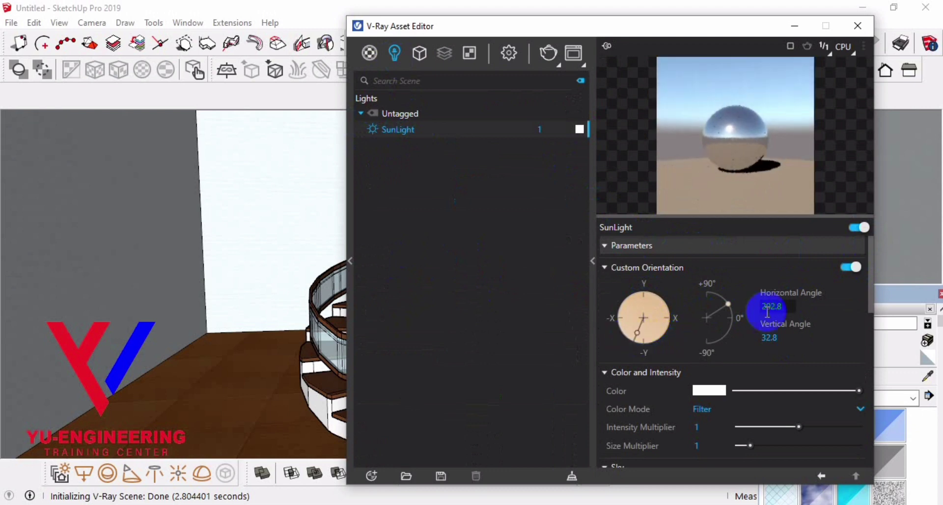
drag(727, 304, 715, 298)
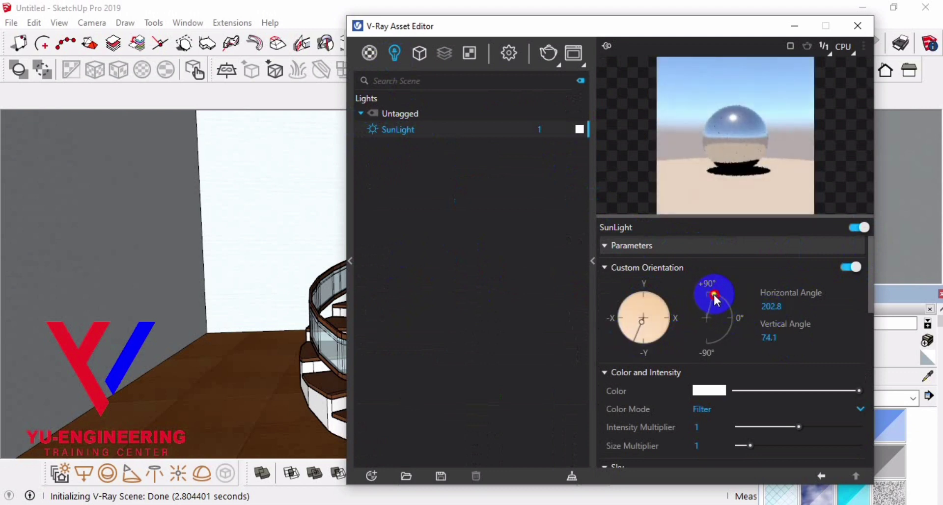
click(773, 354)
mouse_move(785, 432)
mouse_down()
mouse_move(821, 431)
mouse_move(803, 430)
mouse_up()
Move the Asset Editor aside and review Section 1's Clipper Options under Geometries
click(368, 62)
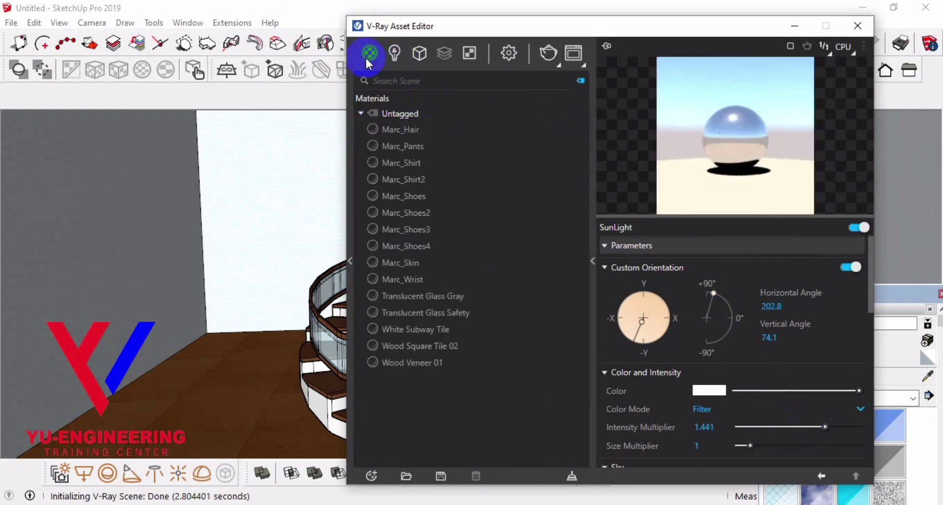
drag(546, 35, 329, 29)
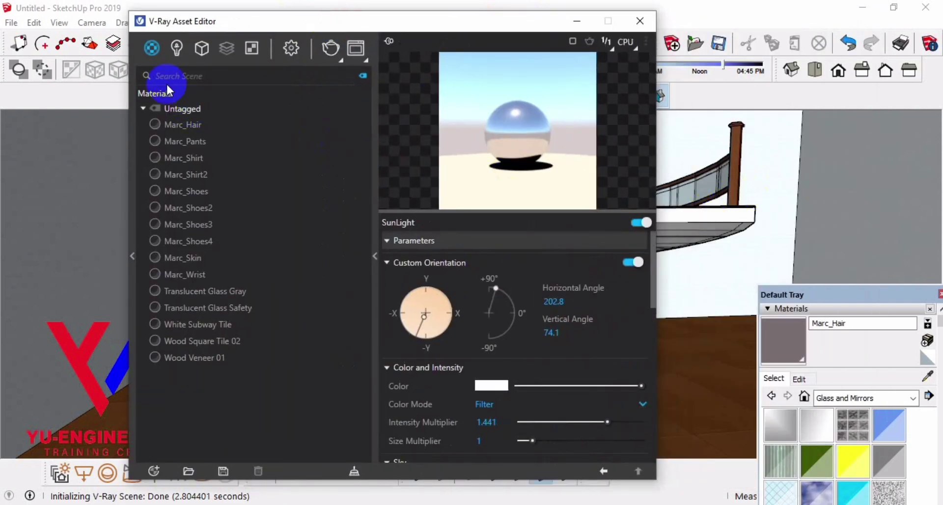
click(204, 51)
click(190, 129)
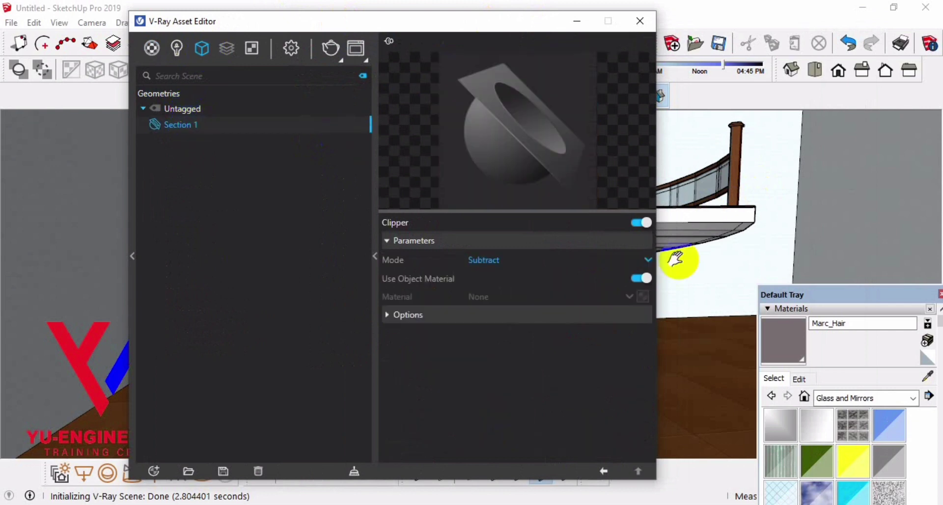
click(488, 317)
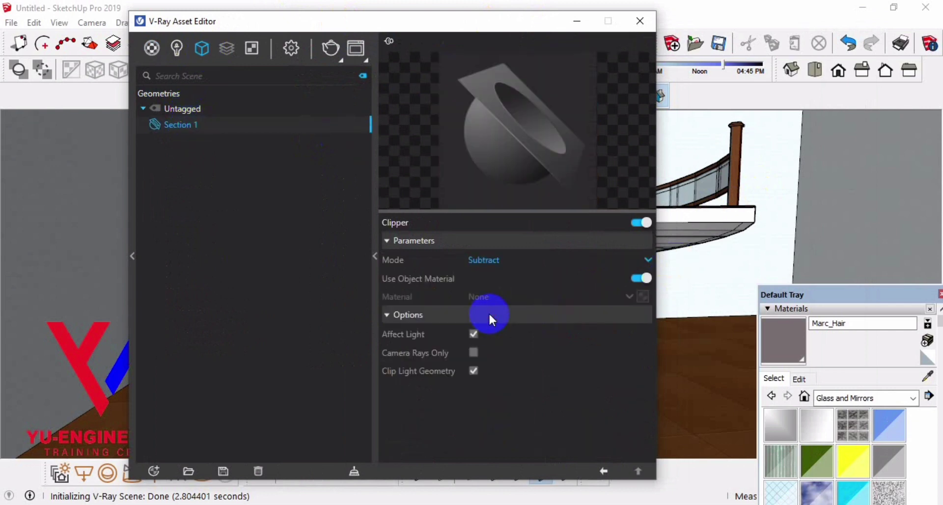
Close the Asset Editor and pan back to show the whole staircase
click(576, 21)
mouse_move(663, 301)
middle_down()
mouse_move(711, 284)
mouse_move(621, 258)
middle_up()
drag(621, 257, 442, 273)
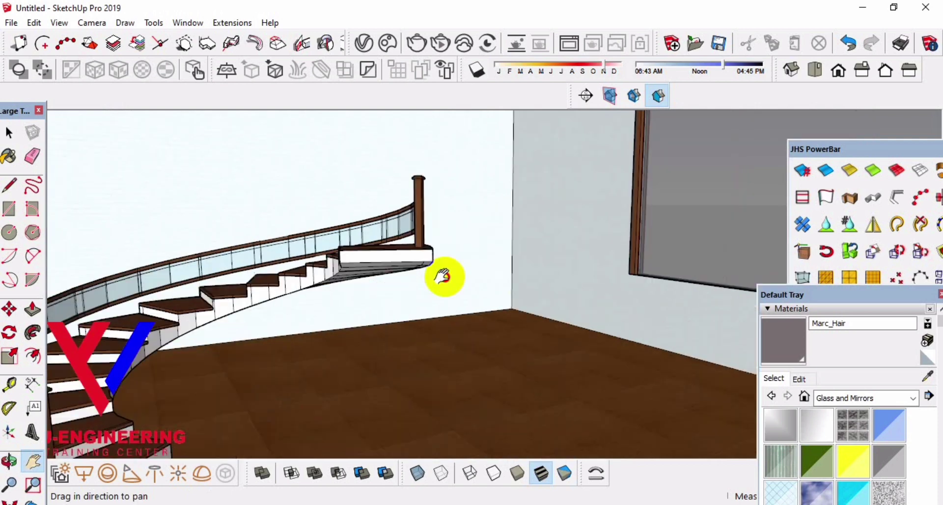
click(927, 382)
Sample the glass railing and make Translucent Glass Safety an editable V-Ray material
click(737, 157)
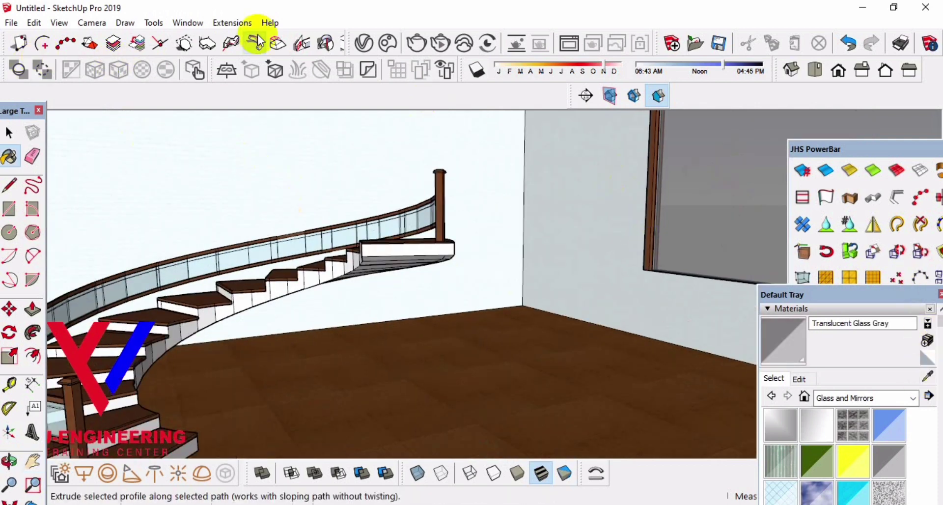
click(362, 44)
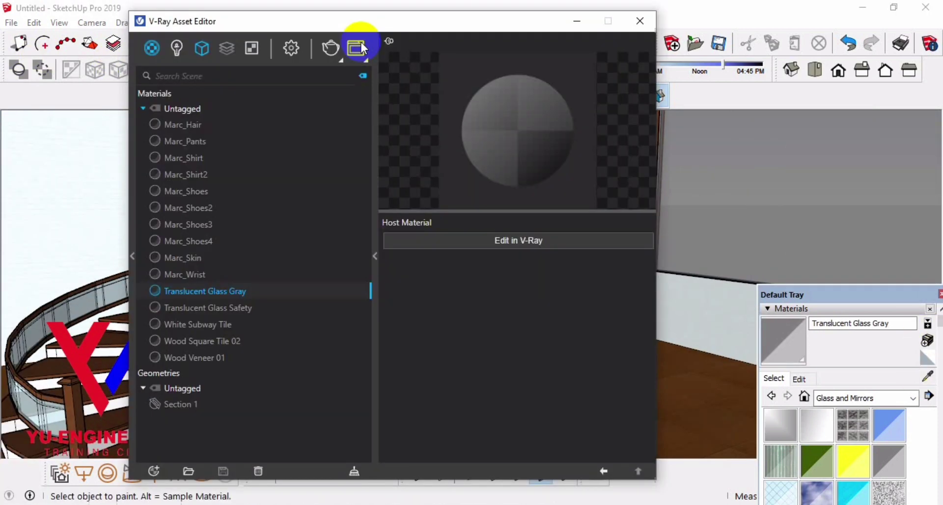
click(534, 243)
click(475, 434)
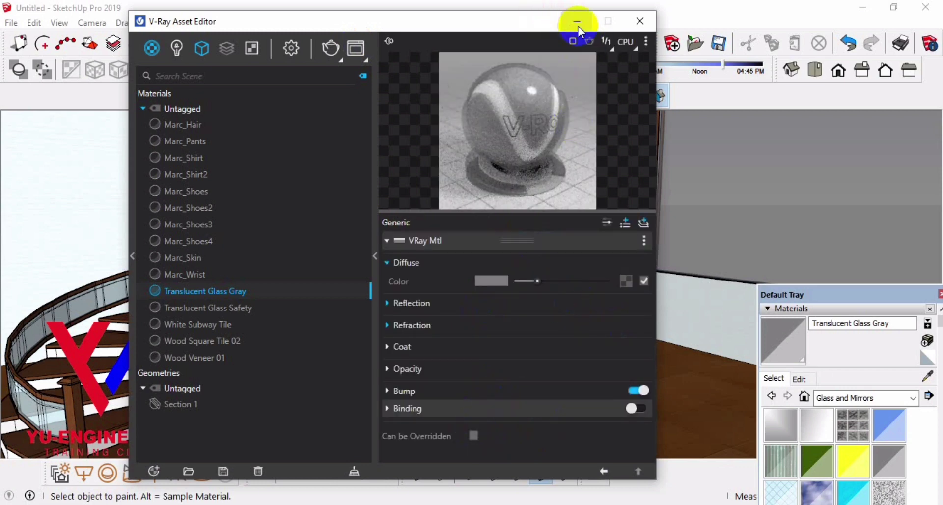
click(927, 376)
drag(526, 24, 728, 49)
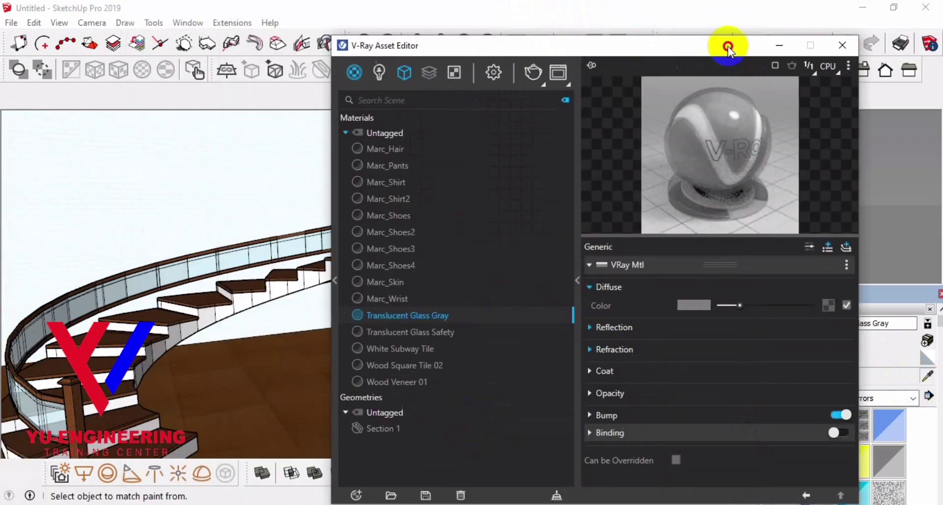
click(177, 268)
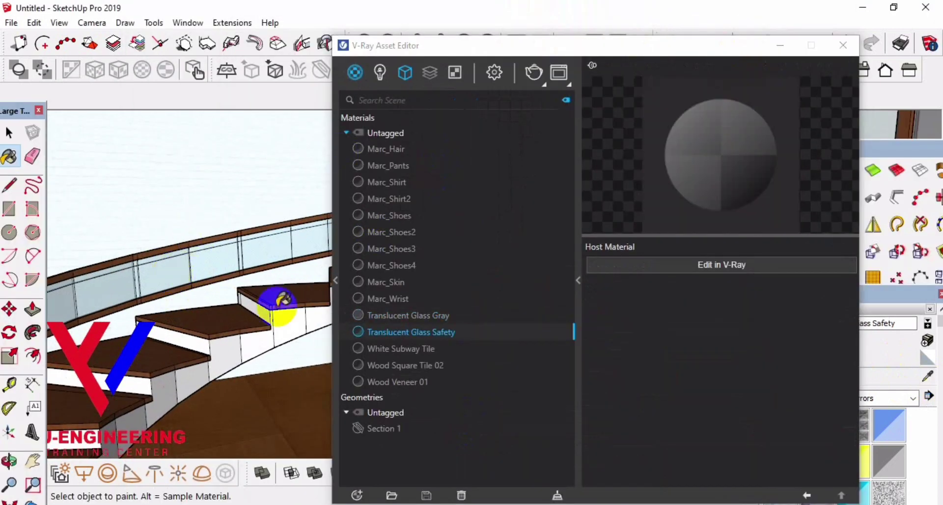
click(706, 263)
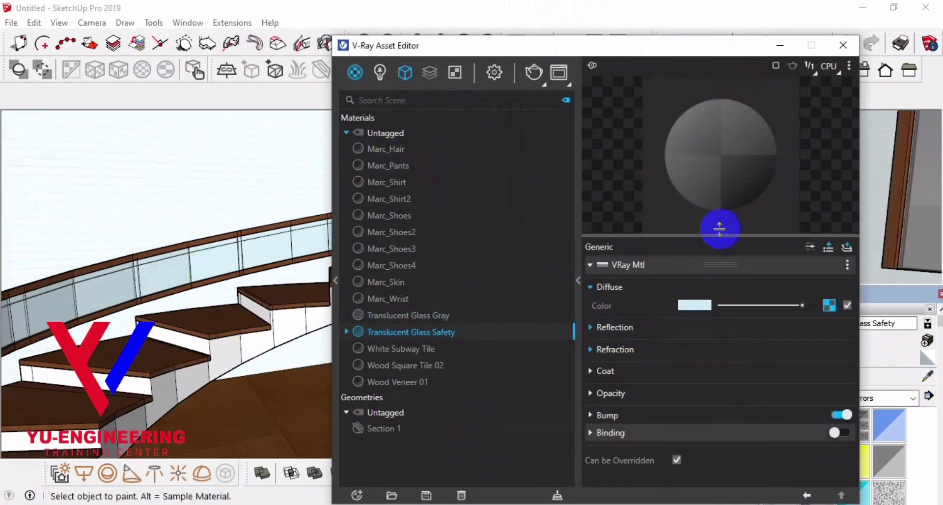
drag(662, 48, 541, 27)
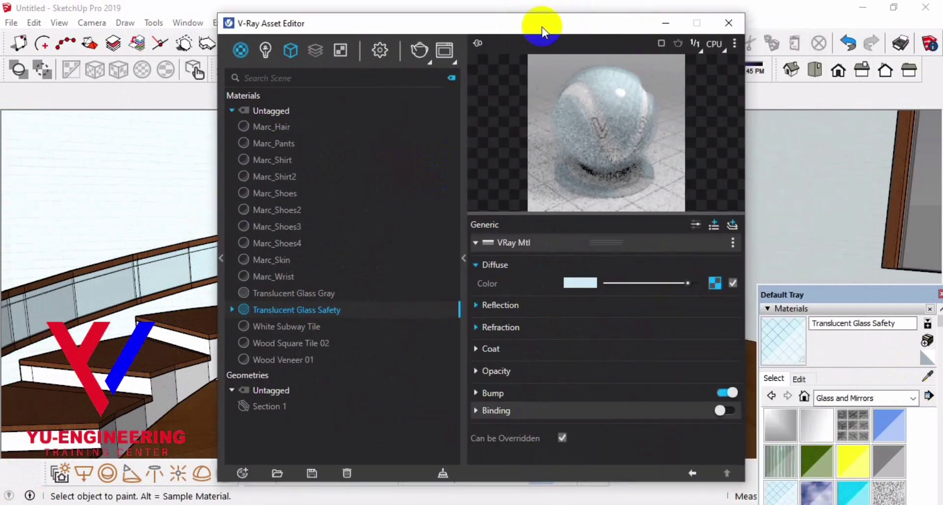
Set the glass's diffuse colour to black and its reflection colour to near white
click(598, 307)
click(581, 283)
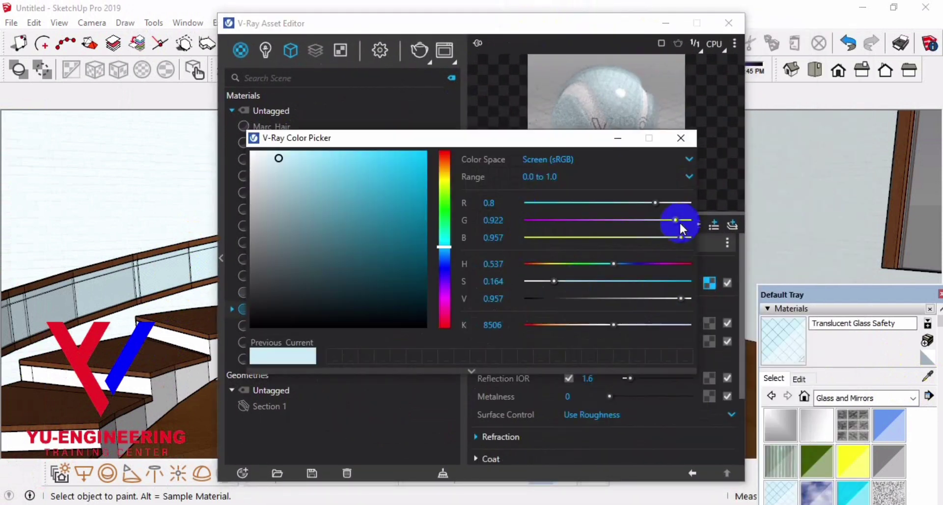
drag(655, 202, 527, 203)
drag(675, 219, 527, 219)
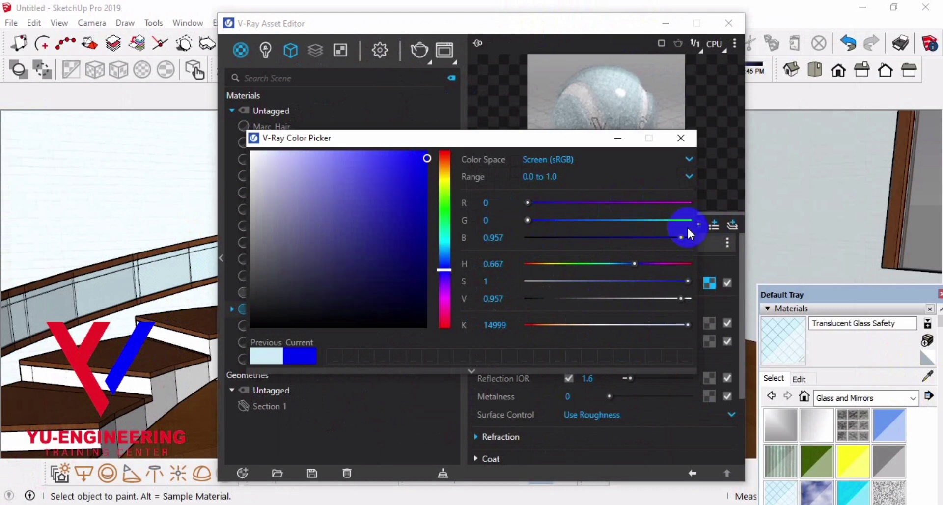
drag(688, 231, 521, 238)
click(680, 138)
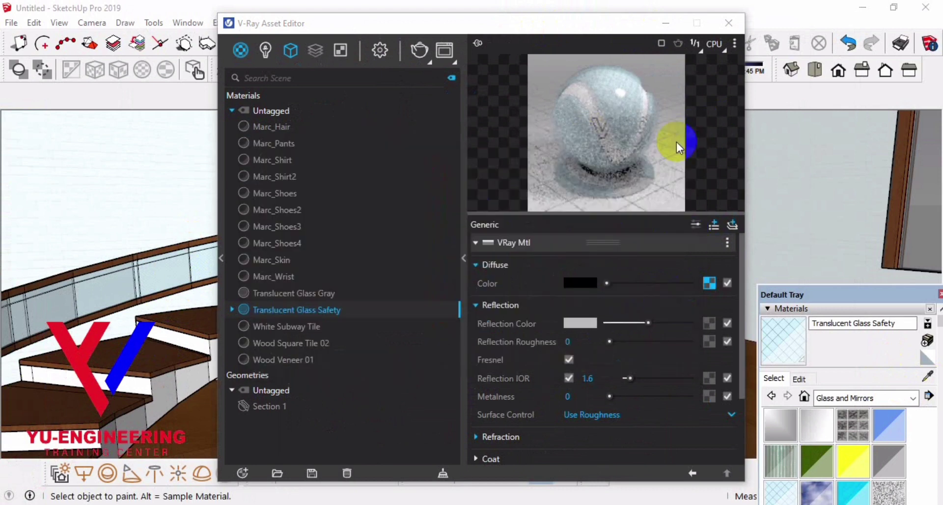
drag(599, 323, 667, 323)
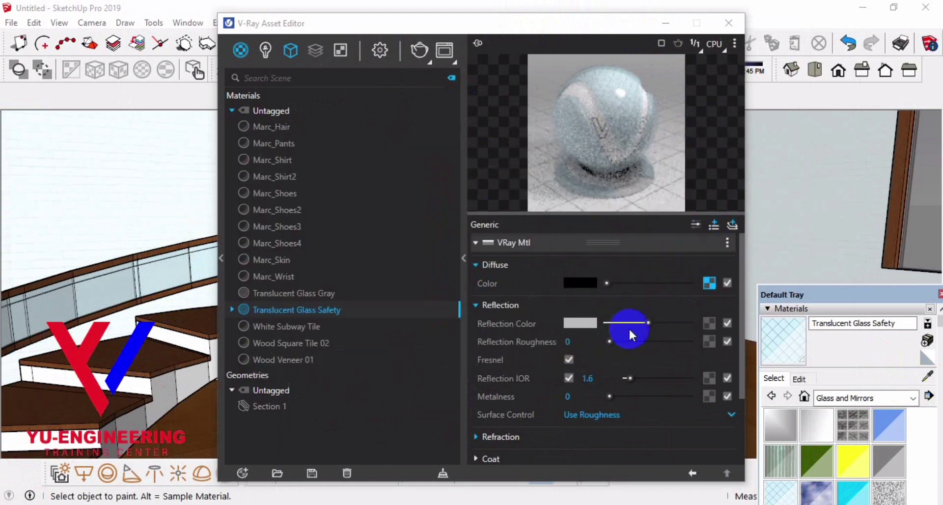
Set the diffuse bitmap's colour gain and default colour to black, and reflection IOR to 1.5
click(708, 283)
click(617, 320)
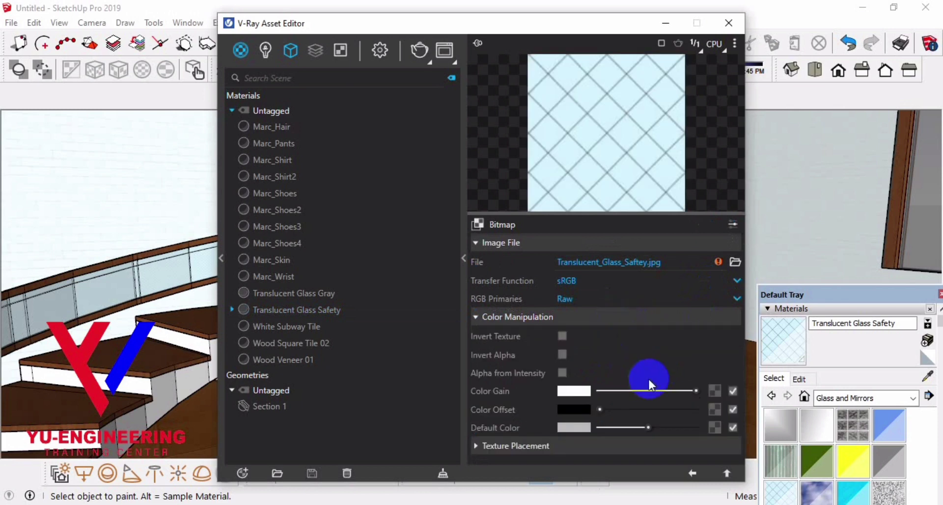
drag(694, 391, 592, 391)
drag(647, 427, 571, 430)
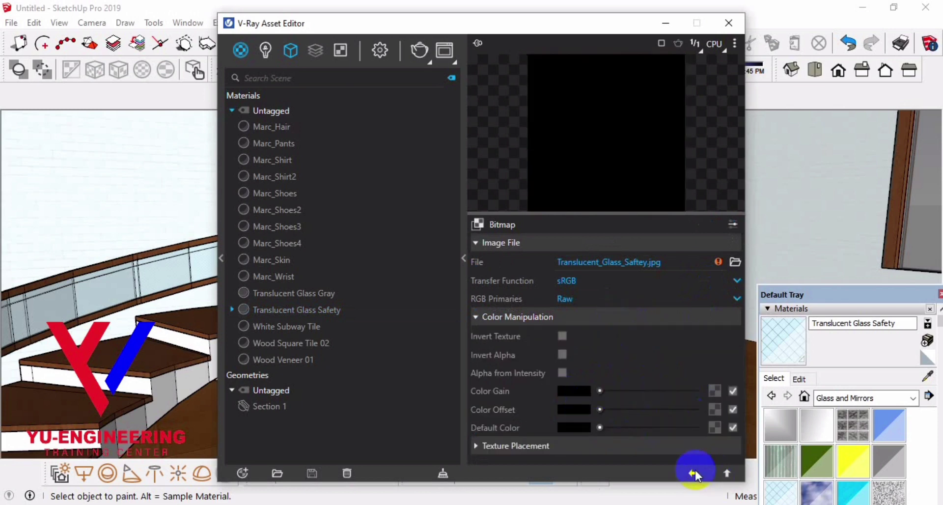
click(693, 472)
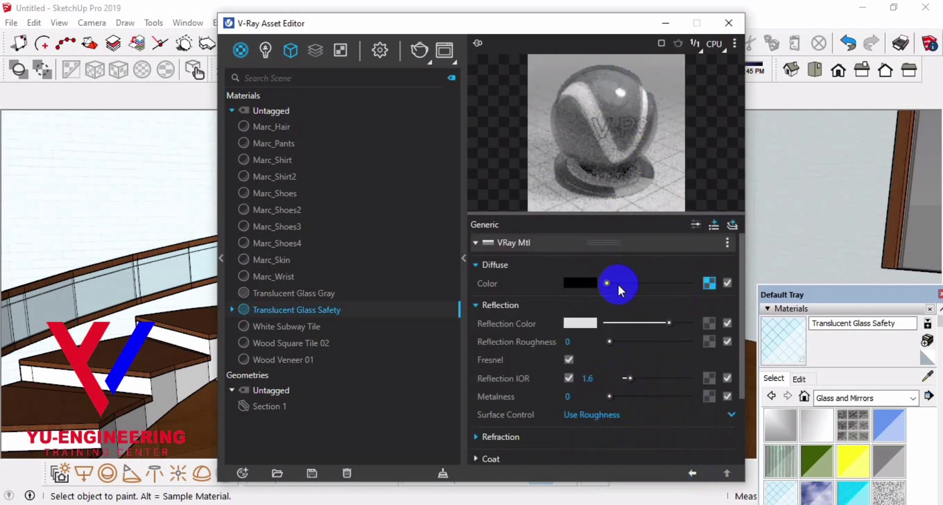
text(1.5)
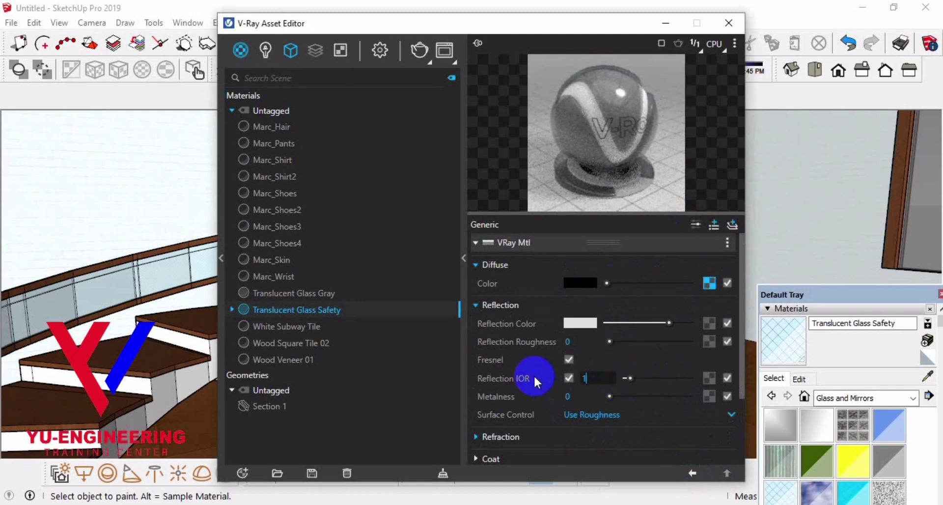
click(729, 23)
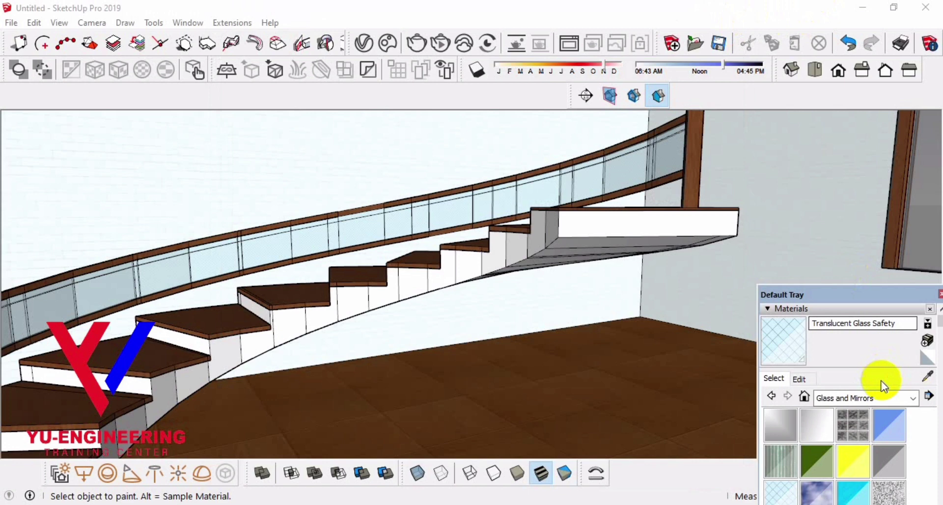
Give the Wood Square Tile 02 tread material a lighter reflection colour and 0.83 reflection glossiness
click(927, 376)
click(522, 407)
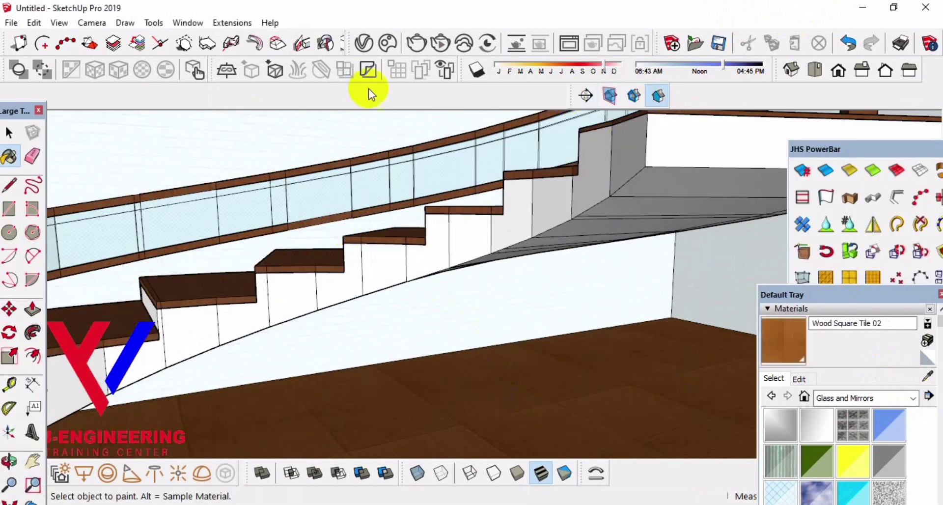
click(364, 43)
click(578, 242)
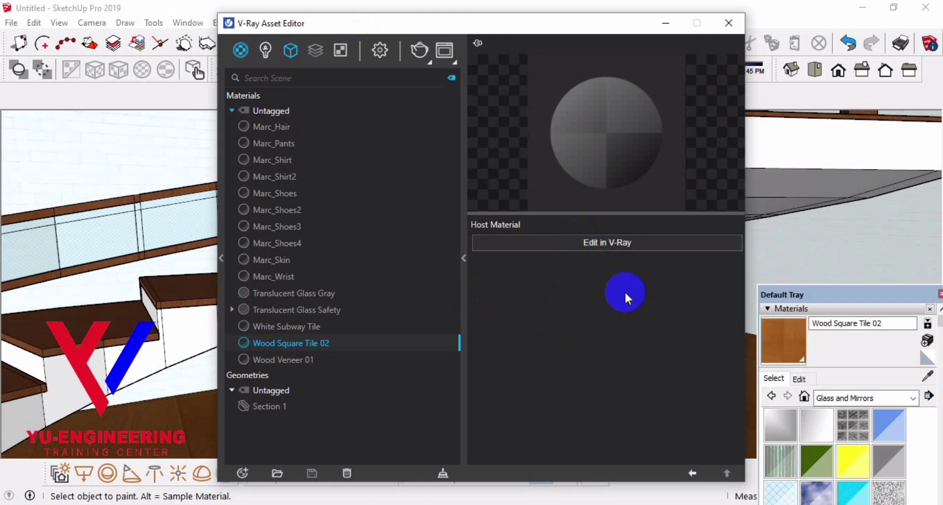
click(646, 321)
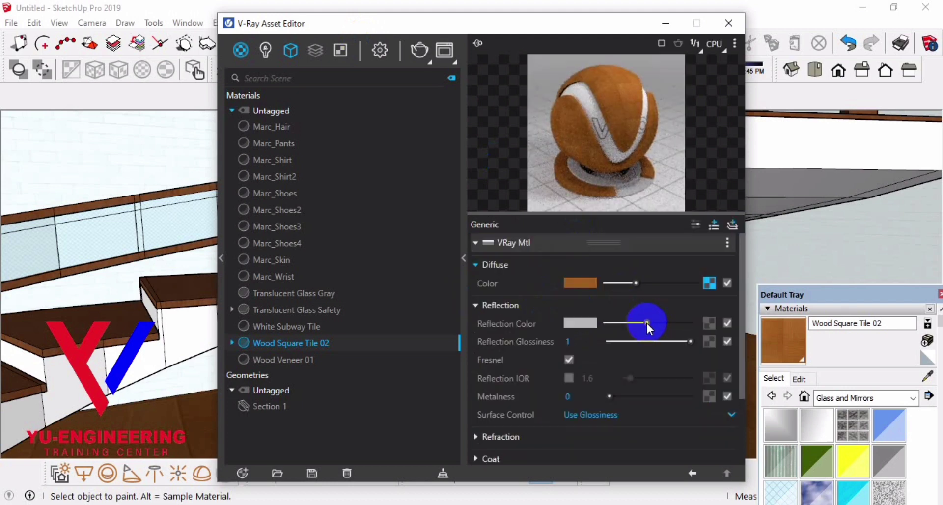
drag(687, 341, 639, 340)
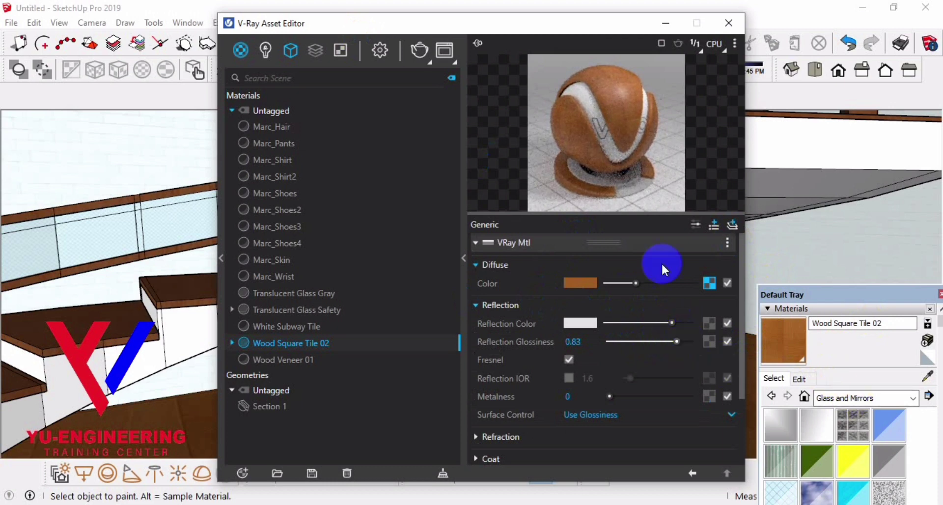
click(666, 23)
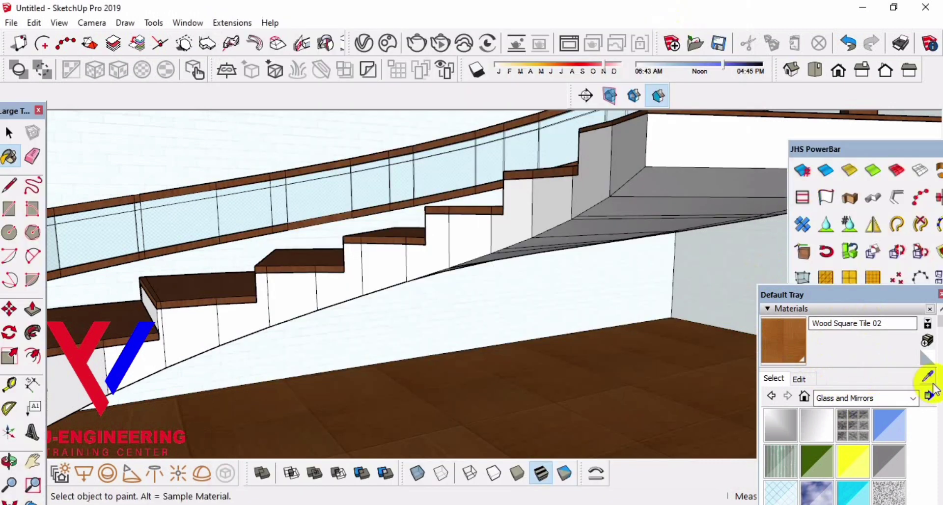
Orbit out to view the whole curved staircase
mouse_move(379, 275)
middle_down()
mouse_move(505, 305)
mouse_move(506, 320)
middle_up()
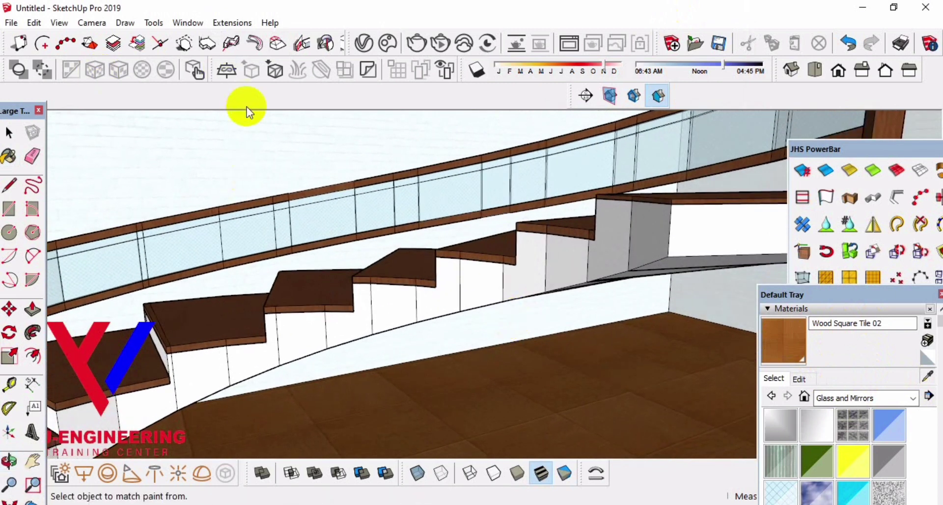
key(b)
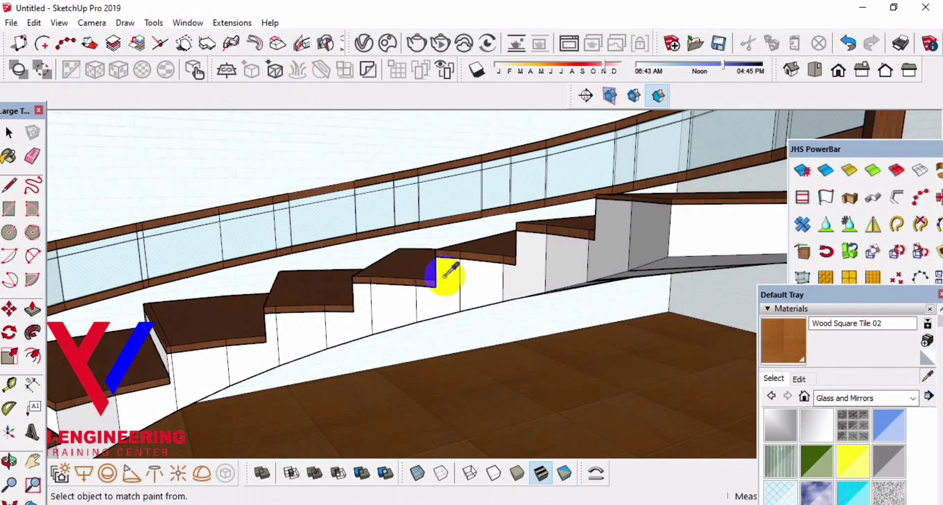
scroll(461, 300, down, 5)
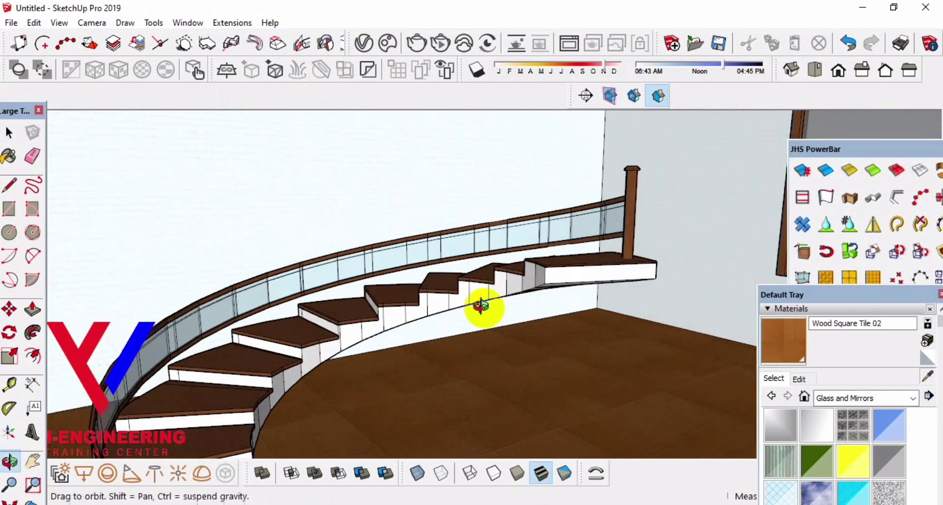
middle_drag(484, 299, 59, 153)
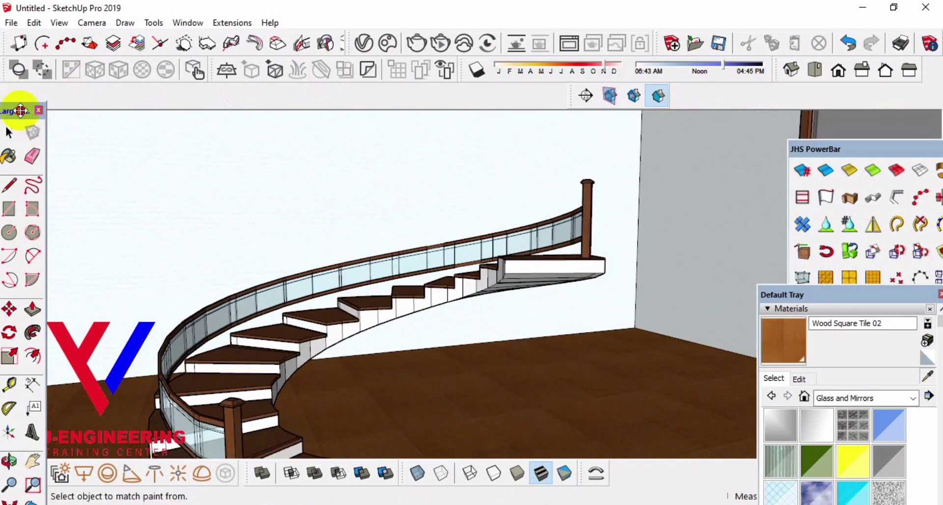
drag(17, 109, 31, 159)
middle_drag(406, 236, 400, 217)
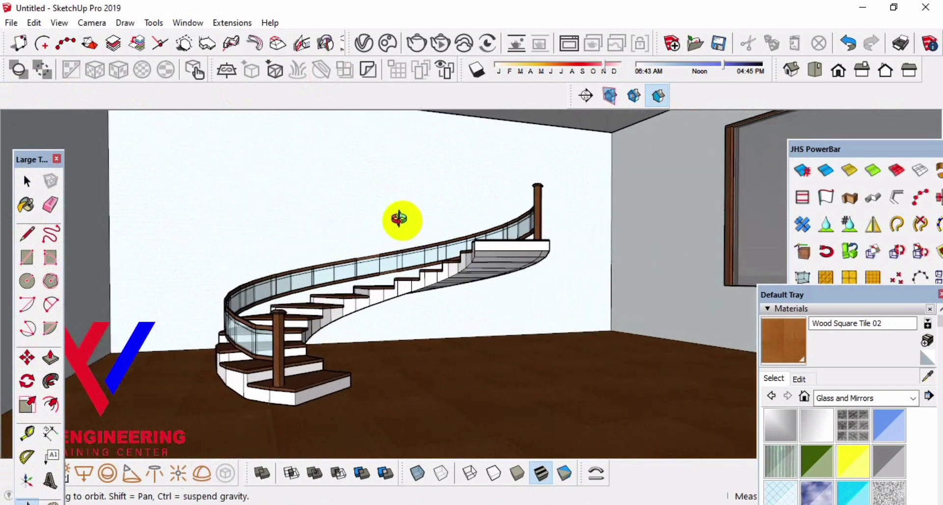
Turn on V-Ray's Safe Frame in Render Output and minimise the Asset Editor
click(363, 44)
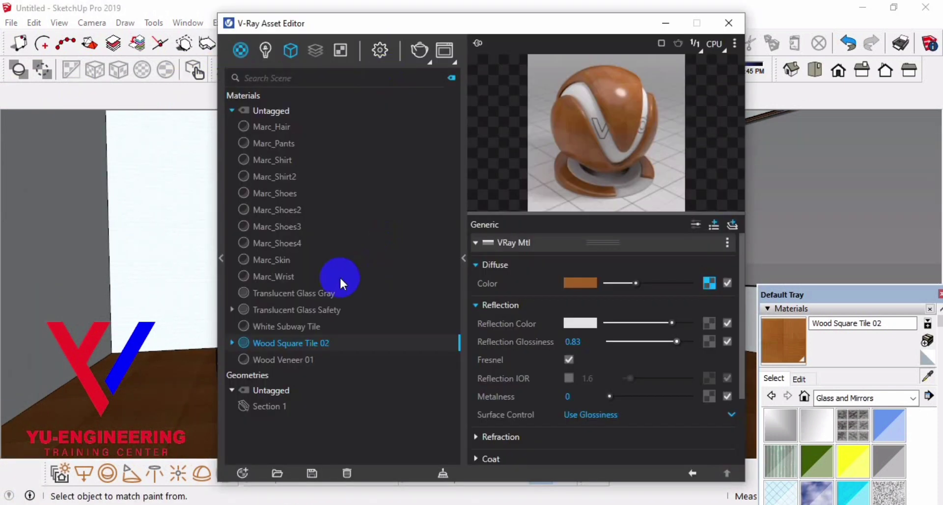
click(379, 50)
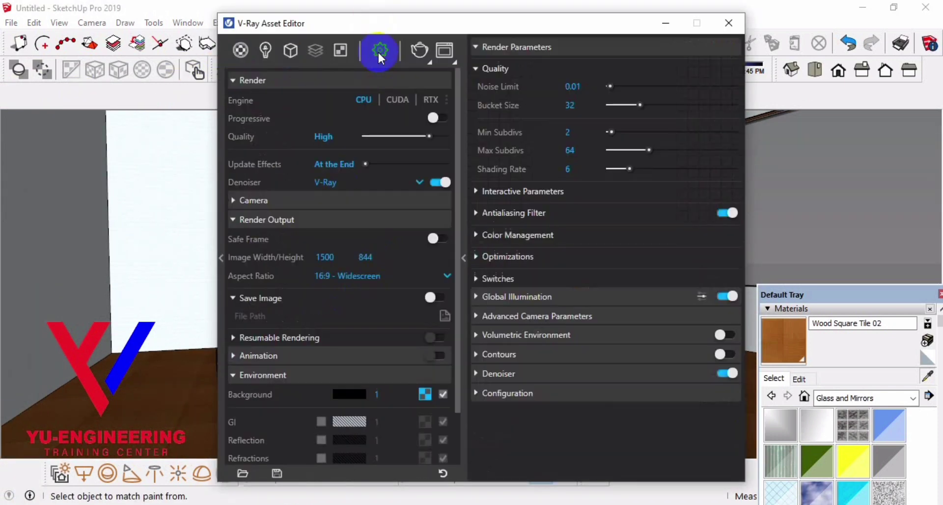
click(439, 239)
click(666, 23)
mouse_move(555, 301)
middle_down()
mouse_move(538, 316)
mouse_move(324, 322)
middle_up()
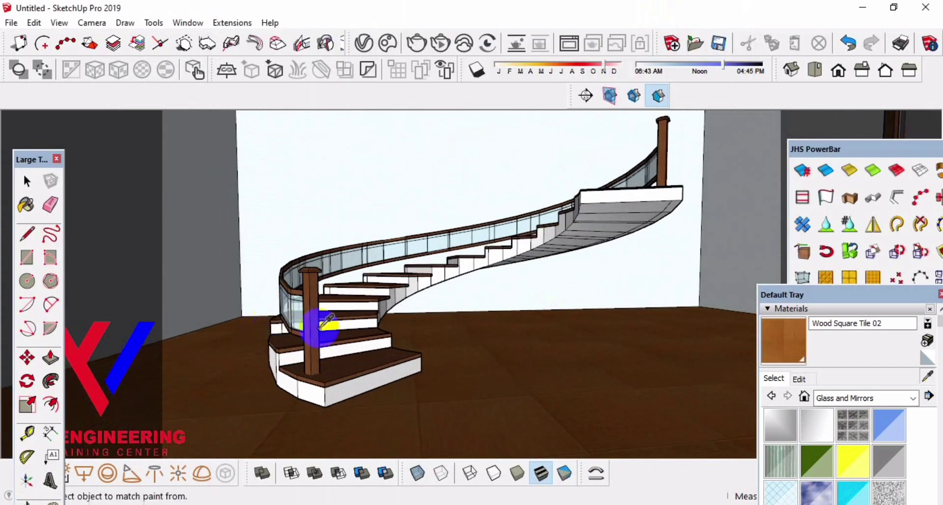
Draw a V-Ray rectangle light reaching up near the ceiling of the room
middle_drag(324, 321, 491, 334)
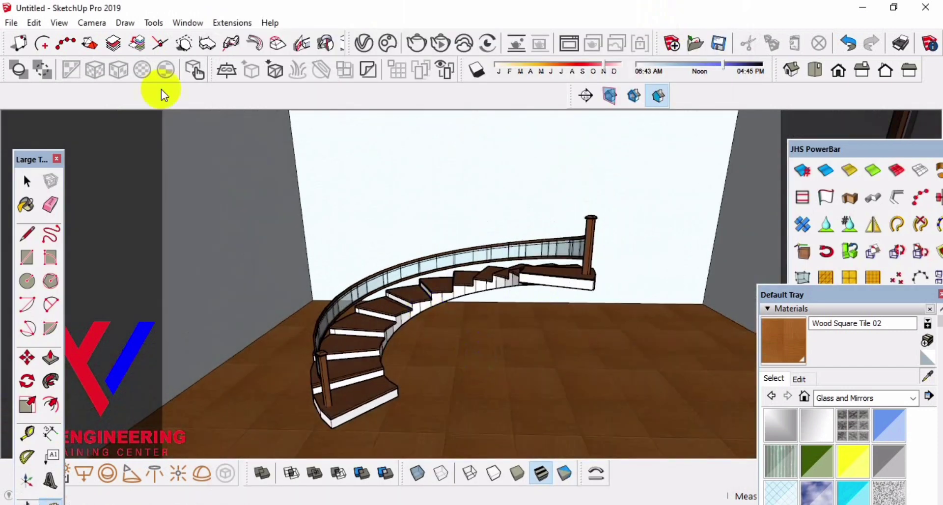
drag(811, 160, 600, 130)
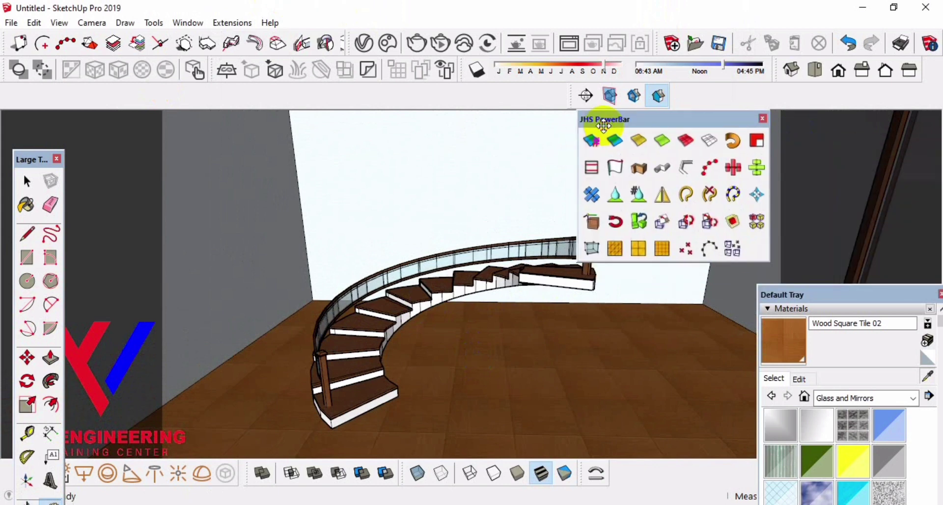
middle_drag(385, 358, 302, 396)
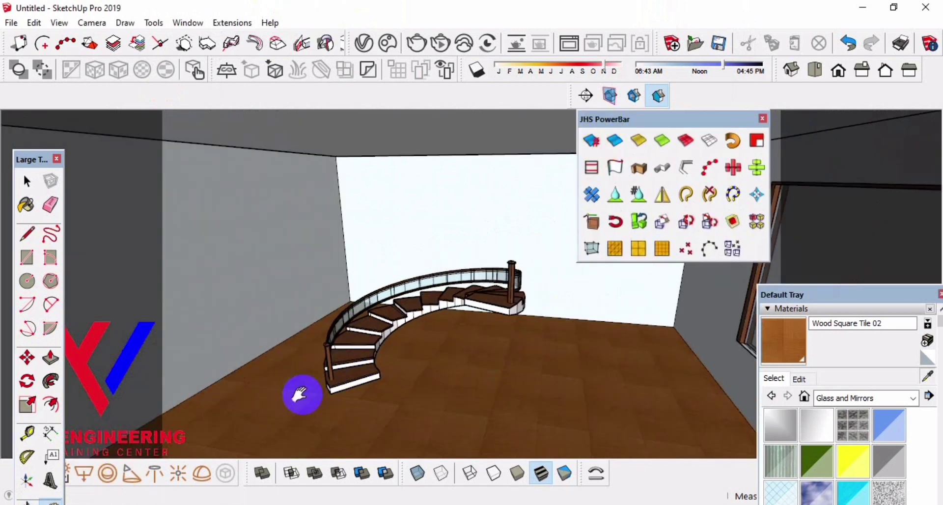
click(220, 268)
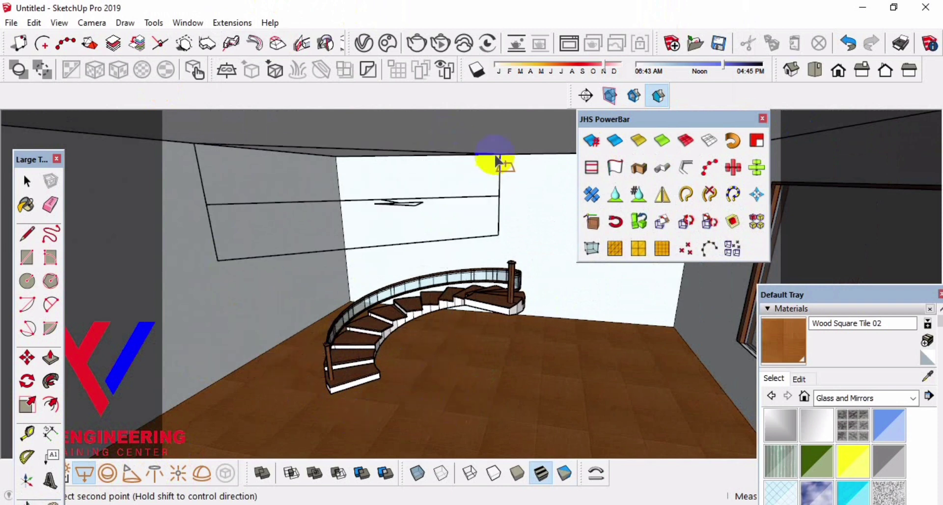
click(470, 131)
Select the new rectangle light and rotate it to a first new angle
key(space)
click(440, 240)
middle_drag(441, 240, 427, 246)
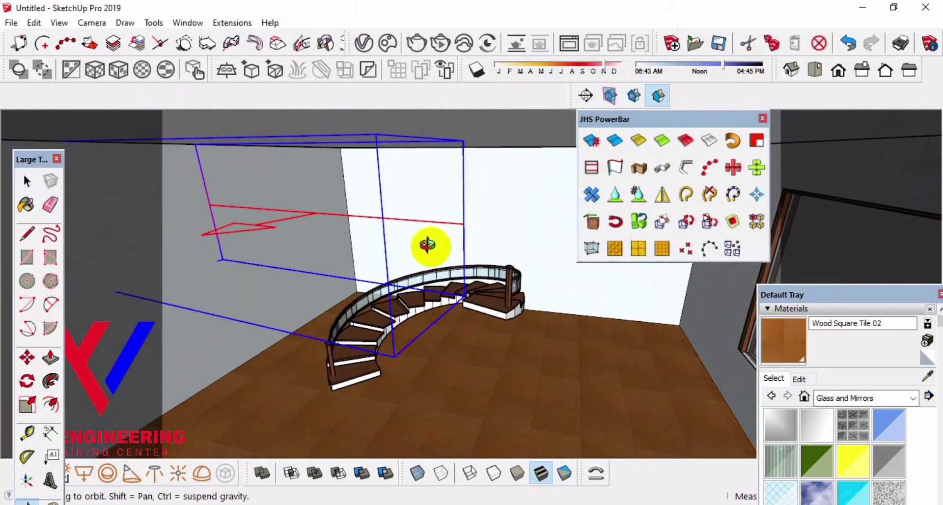
key(q)
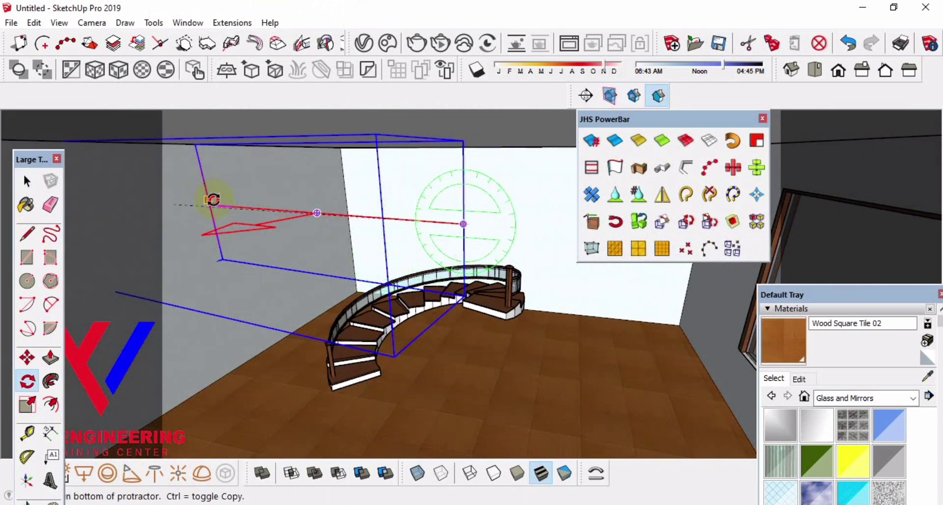
click(209, 204)
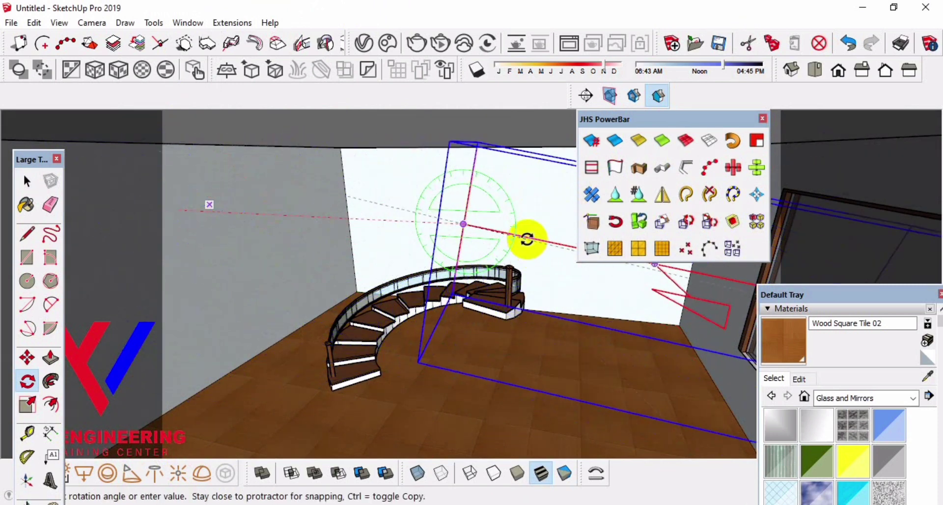
click(484, 223)
scroll(417, 242, up, 5)
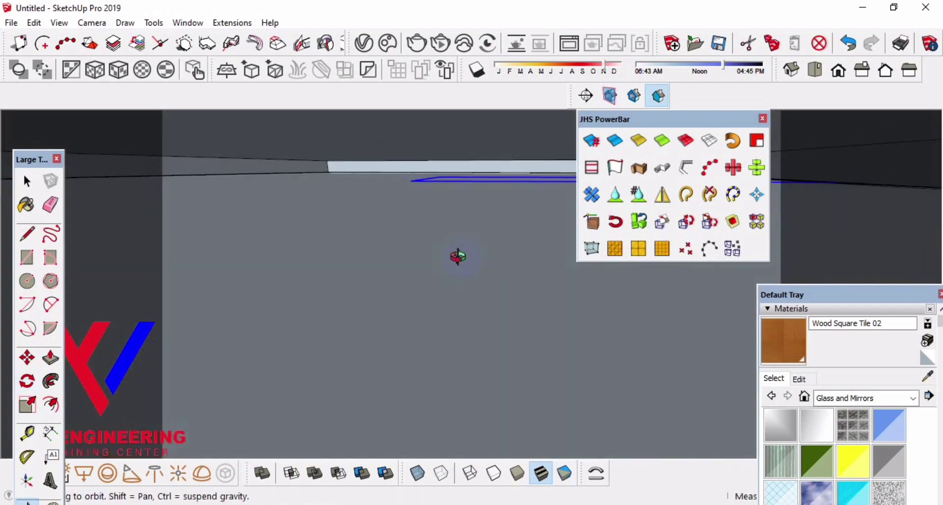
scroll(463, 392, down, 5)
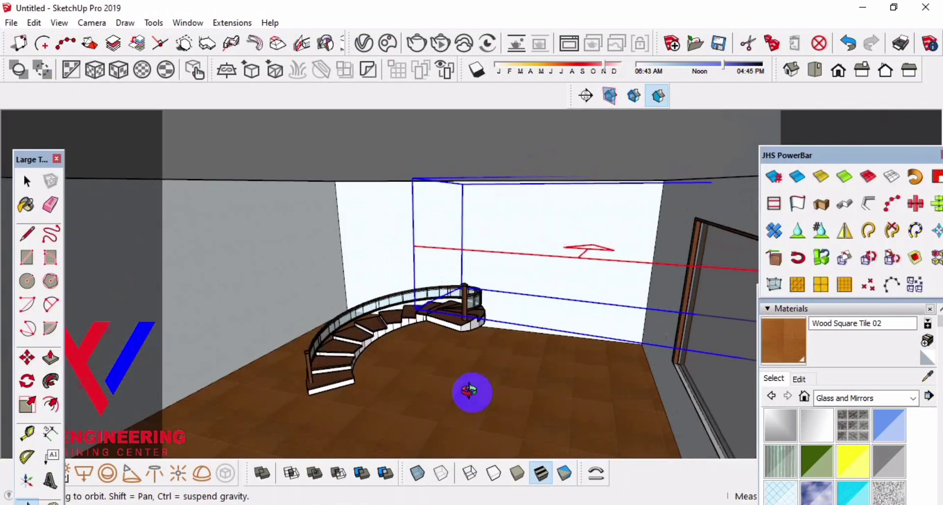
shift+middle_drag(449, 343, 471, 320)
scroll(347, 295, up, 5)
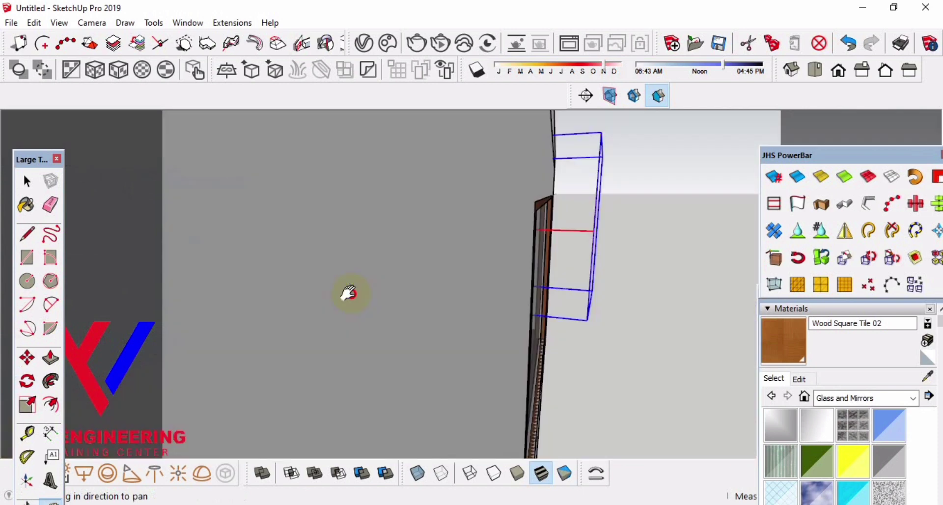
scroll(347, 294, down, 5)
Rotate the light again about the wall corner into a tilted position
key(q)
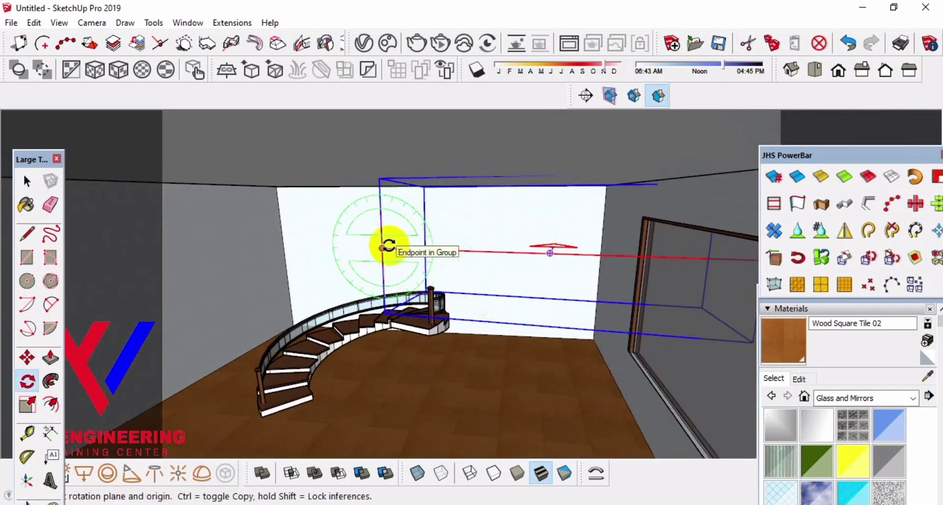
click(381, 247)
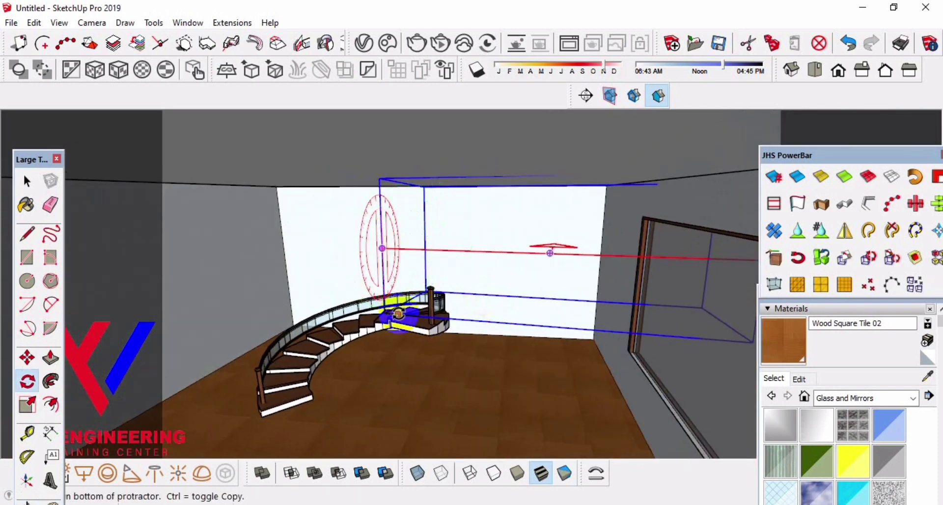
click(385, 307)
drag(422, 279, 607, 389)
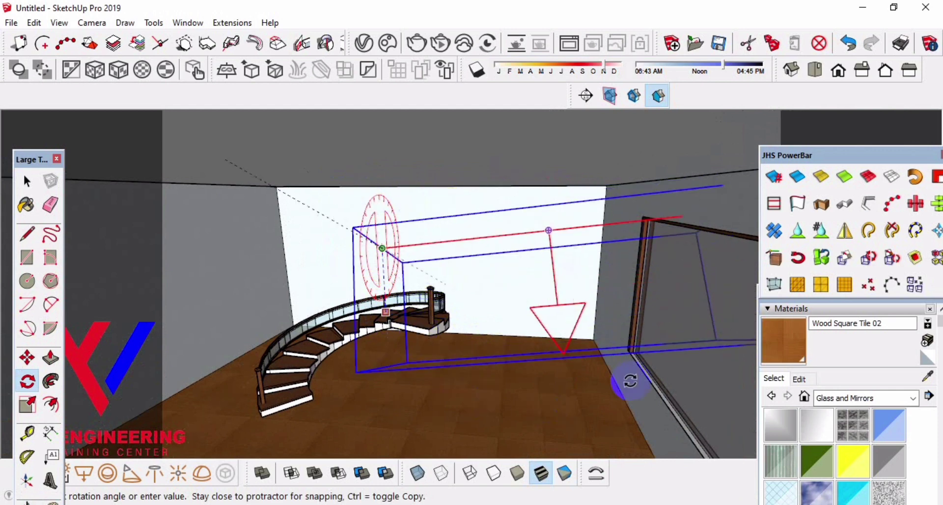
click(607, 389)
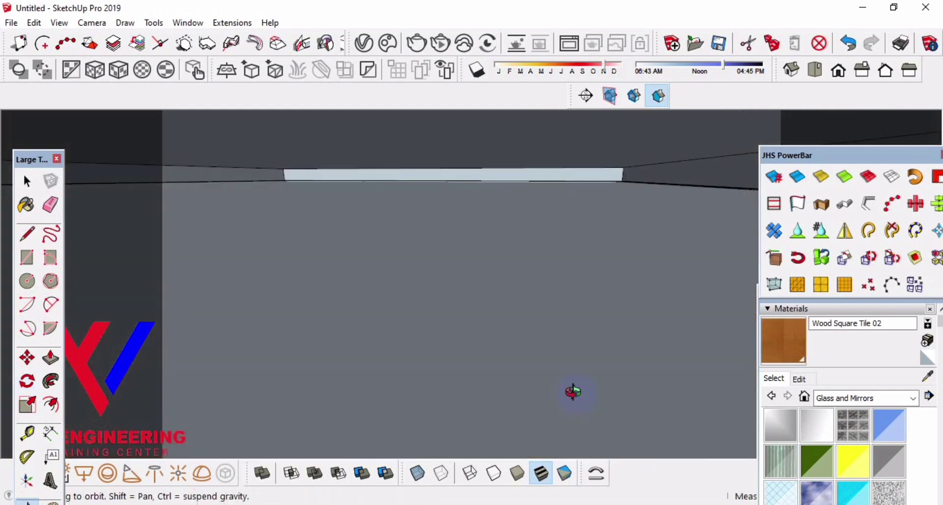
middle_drag(579, 368, 478, 248)
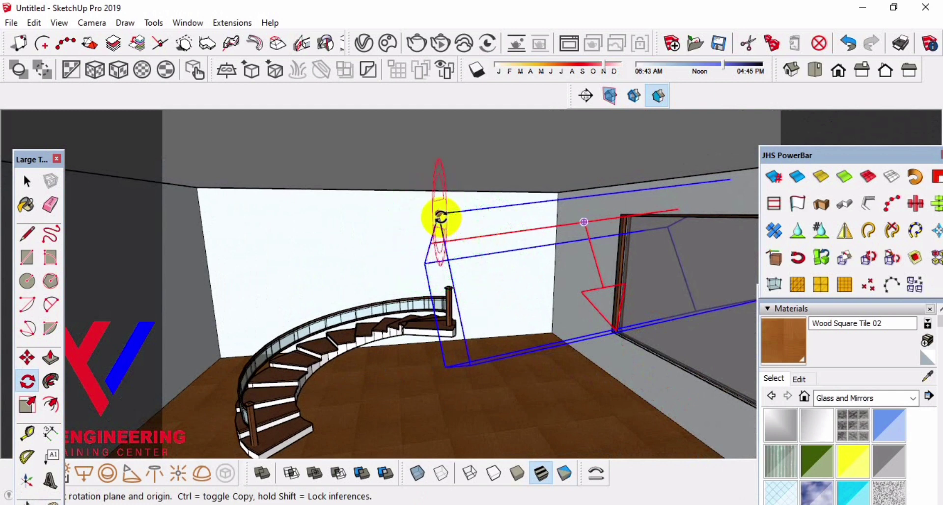
click(439, 215)
click(470, 358)
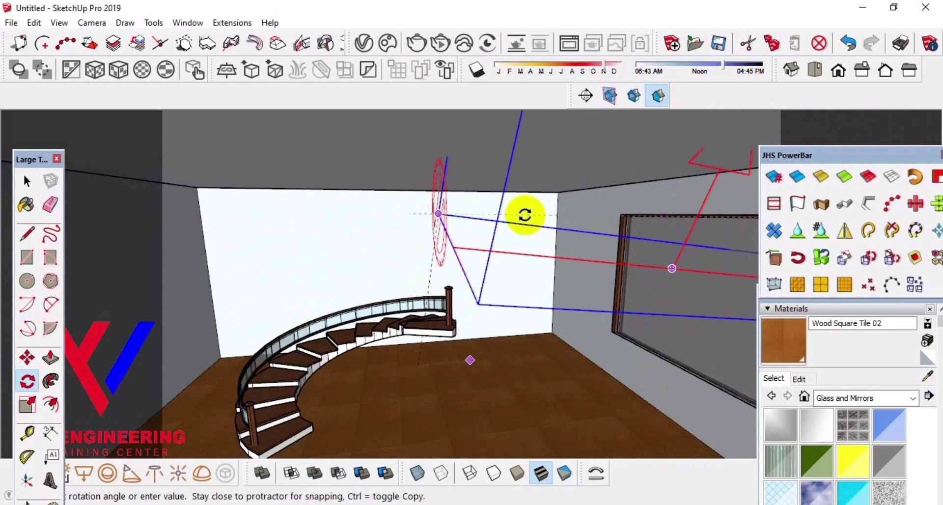
mouse_move(467, 326)
middle_down()
mouse_move(542, 338)
mouse_move(644, 321)
mouse_move(593, 288)
mouse_move(501, 266)
mouse_move(610, 275)
mouse_move(590, 262)
middle_up()
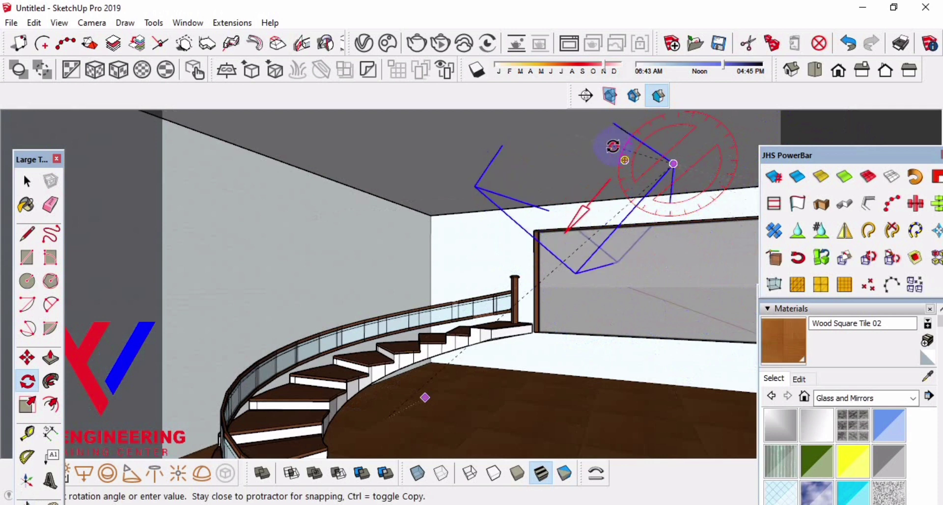
Move the rectangle light off the window wall up to the ceiling above the staircase
mouse_move(613, 146)
middle_down()
mouse_move(526, 210)
mouse_move(467, 206)
middle_up()
key(m)
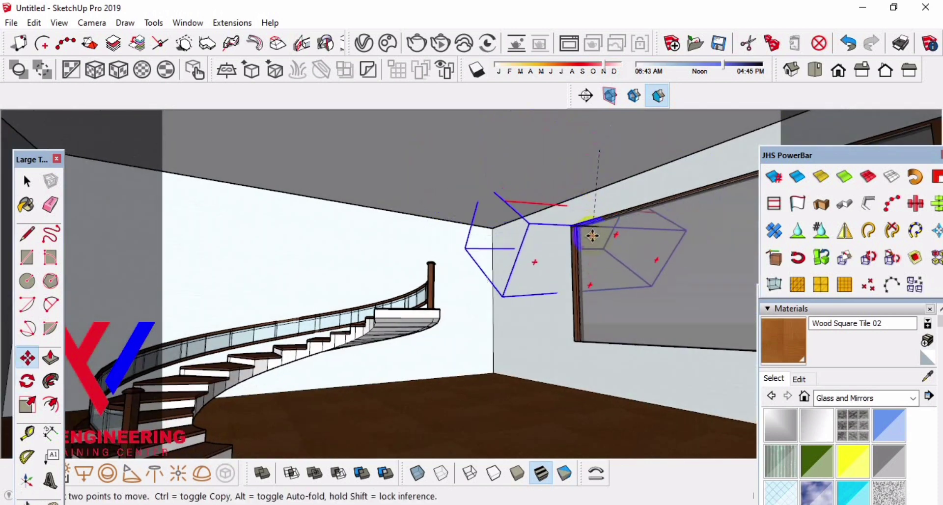
click(592, 235)
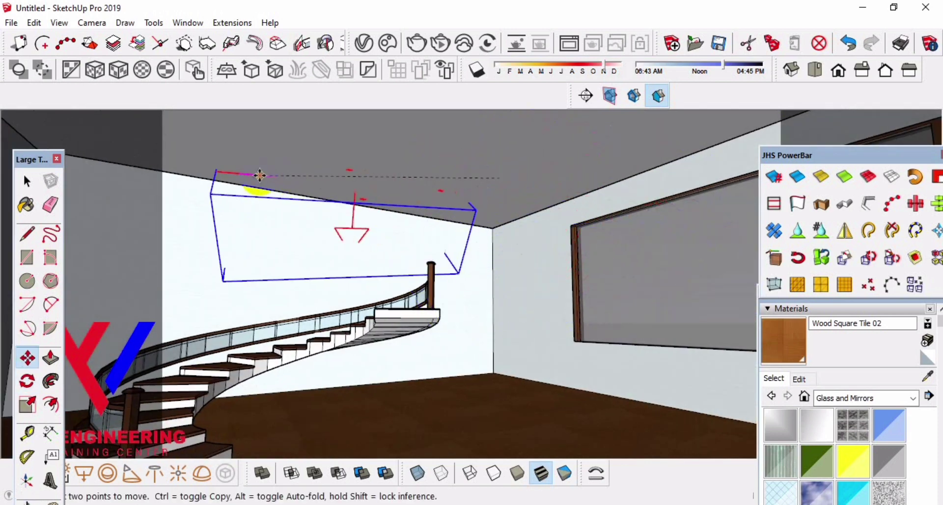
scroll(236, 162, down, 3)
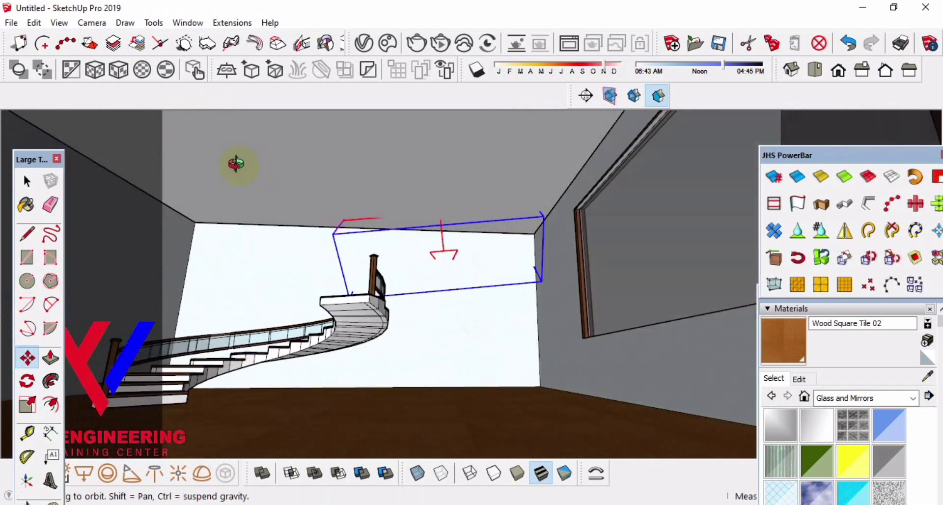
middle_drag(236, 162, 263, 151)
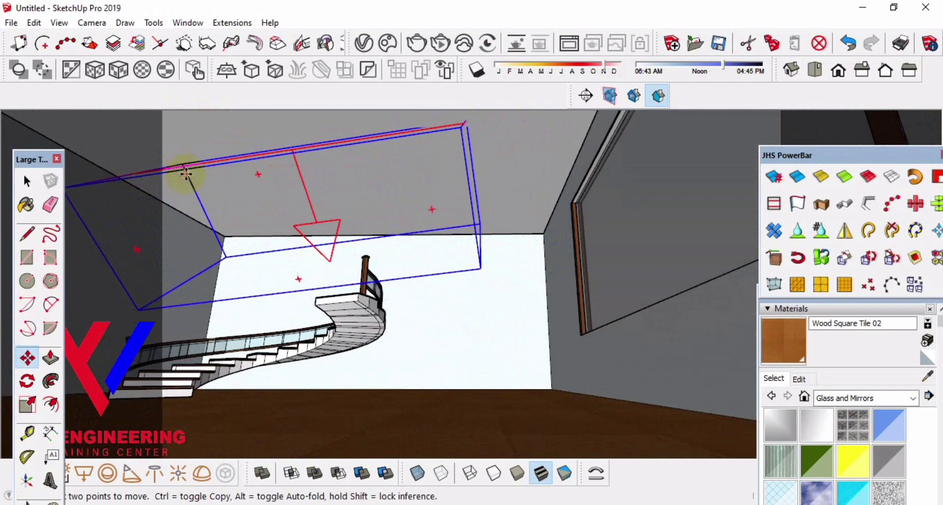
mouse_move(178, 168)
middle_down()
mouse_move(236, 248)
mouse_move(366, 281)
mouse_move(336, 242)
mouse_move(474, 215)
mouse_move(484, 130)
middle_up()
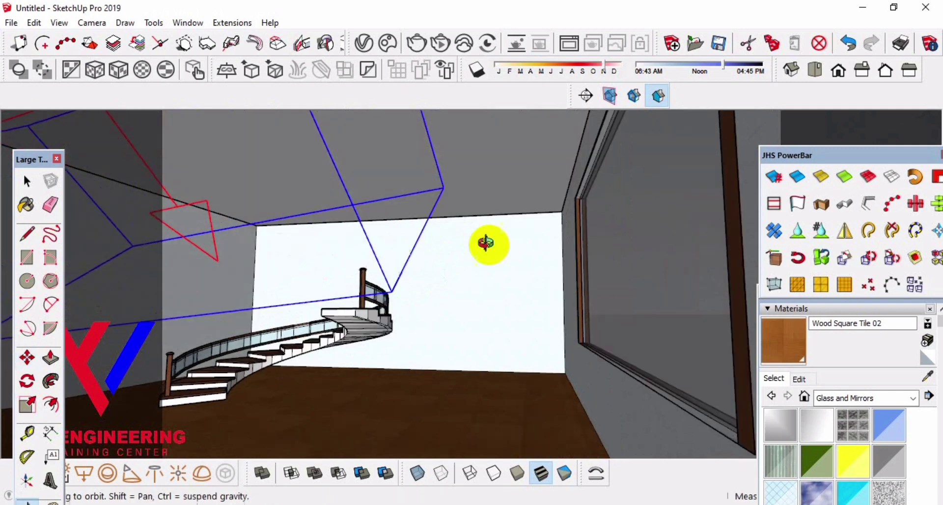
Raise the rectangle light's intensity to 64.8 in the V-Ray Asset Editor, then close it
click(364, 43)
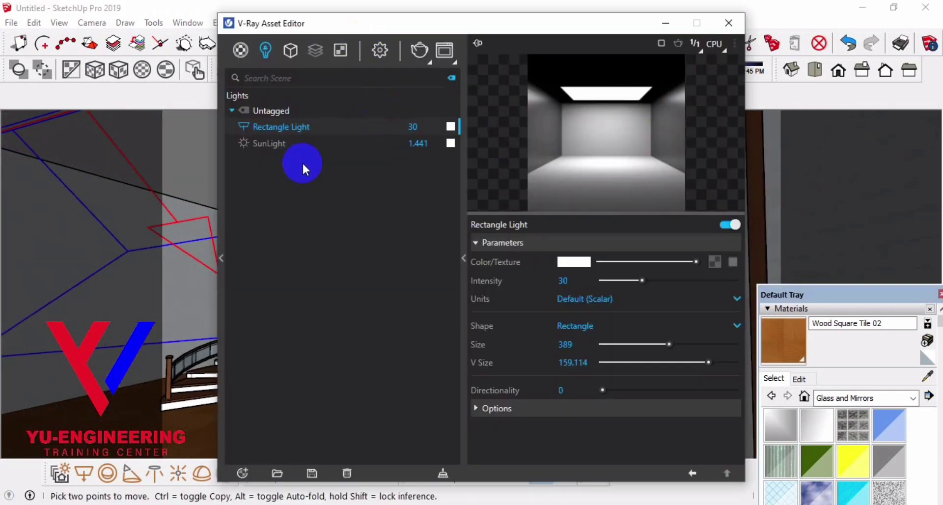
click(598, 407)
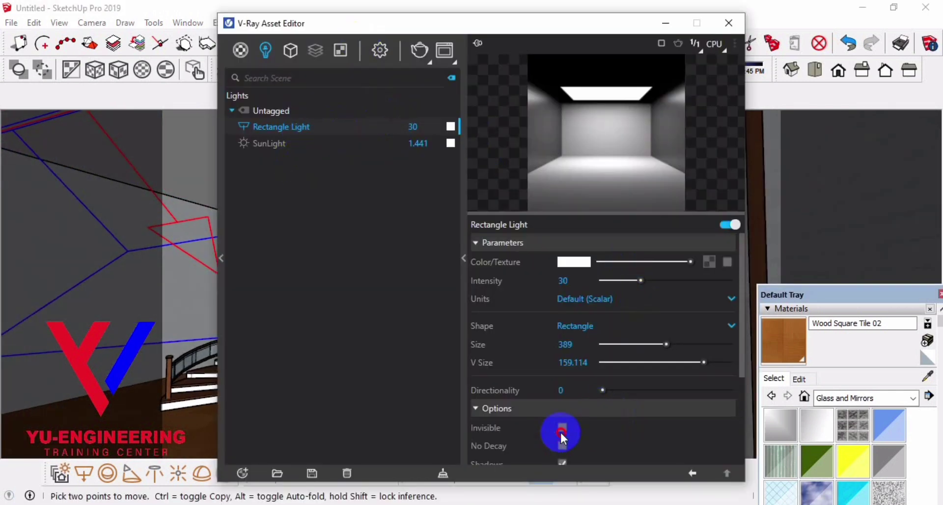
drag(660, 284, 685, 280)
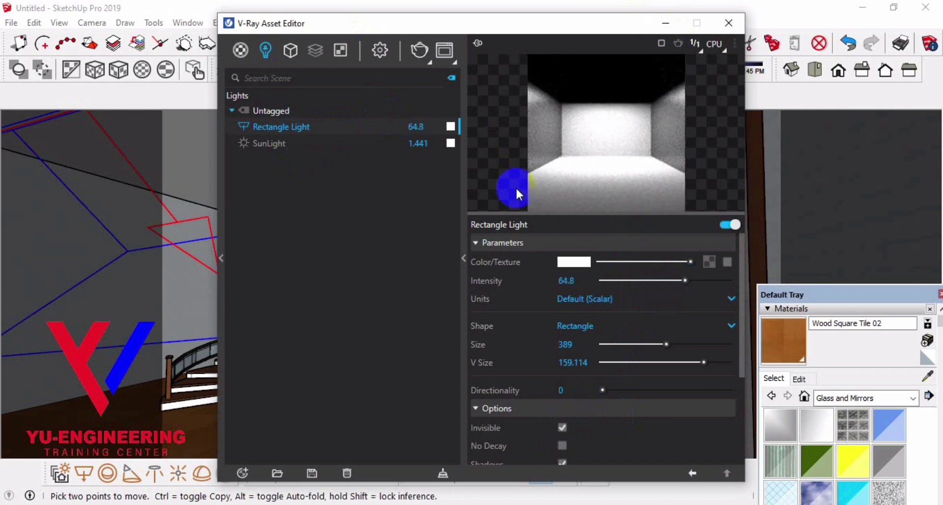
click(665, 23)
Dock the PowerBar tools in the Default Tray below Materials and launch Chaos Cosmos
key(space)
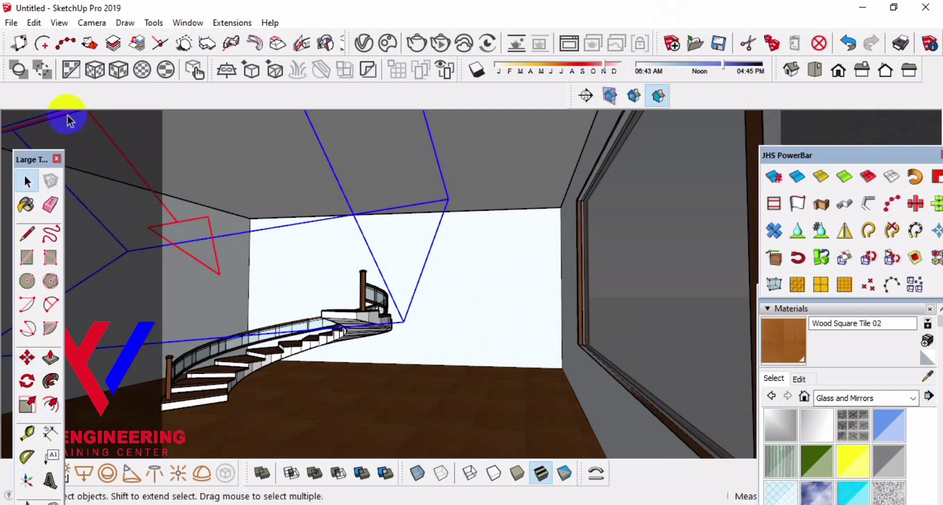
middle_drag(69, 116, 526, 337)
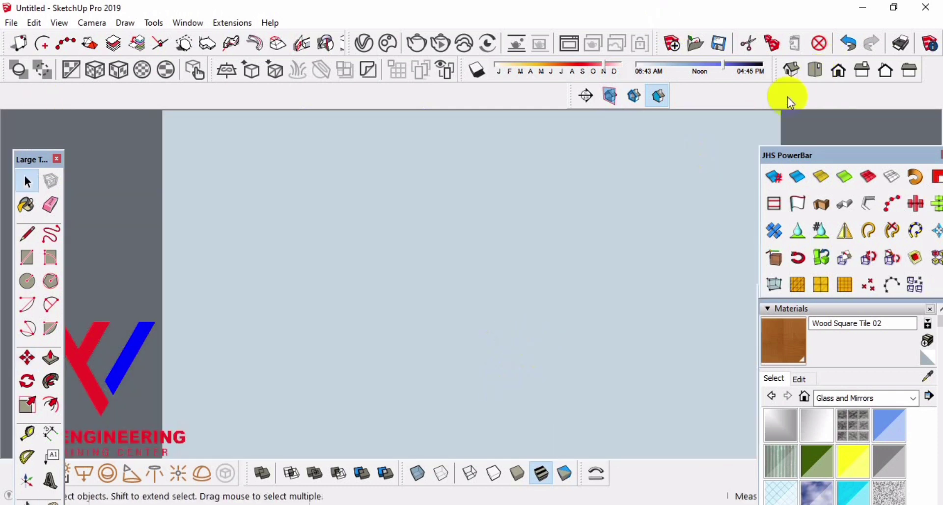
mouse_move(785, 94)
middle_down()
mouse_move(419, 365)
mouse_move(415, 342)
middle_up()
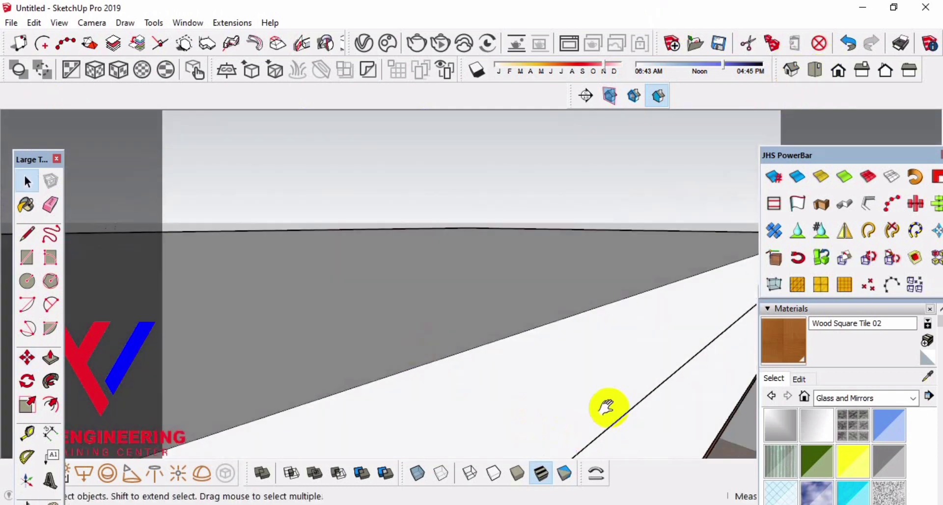
mouse_move(606, 406)
shift+middle_down()
mouse_move(506, 126)
mouse_move(556, 293)
mouse_move(374, 282)
mouse_move(467, 317)
mouse_move(622, 307)
shift+middle_up()
drag(926, 164, 894, 385)
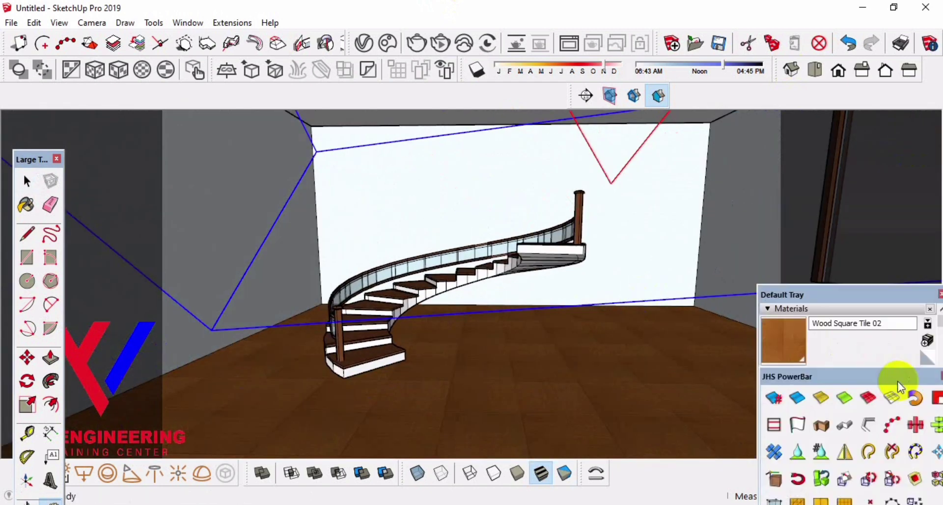
mouse_move(737, 344)
middle_down()
mouse_move(711, 312)
mouse_move(452, 263)
mouse_move(459, 242)
mouse_move(450, 264)
middle_up()
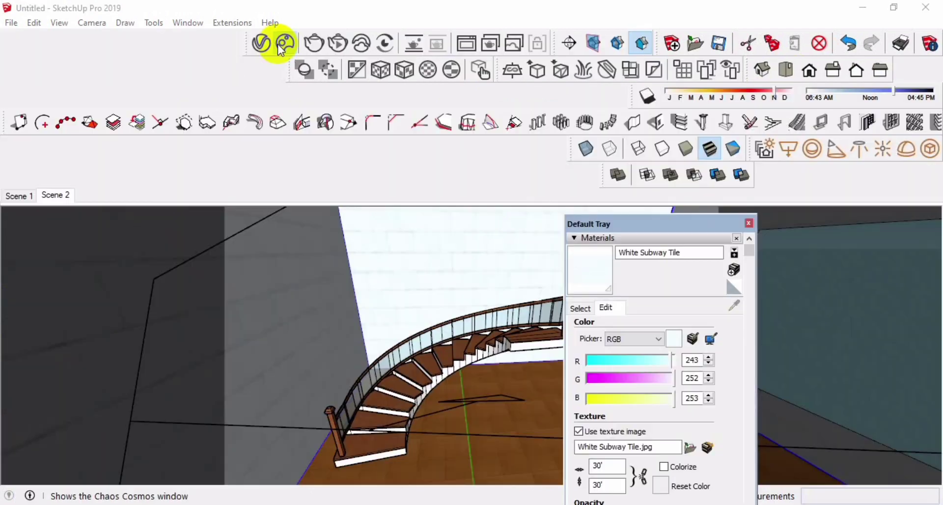
click(280, 42)
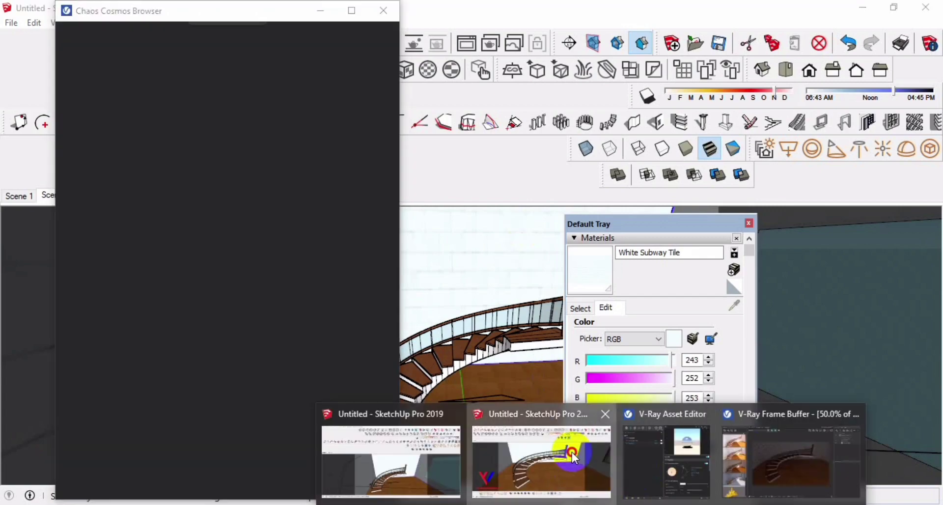
Close the V-Ray error log and the failed Cosmos browser
click(571, 452)
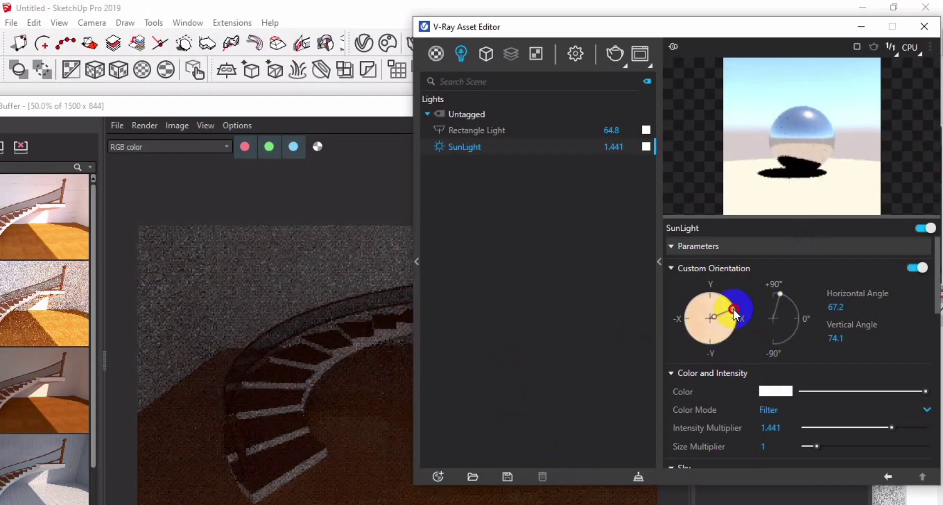
drag(736, 325, 734, 303)
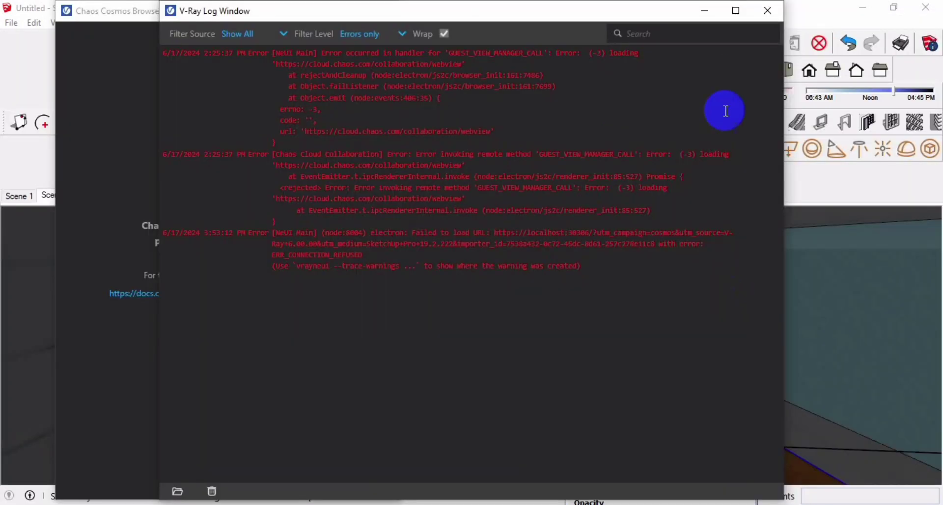
click(768, 15)
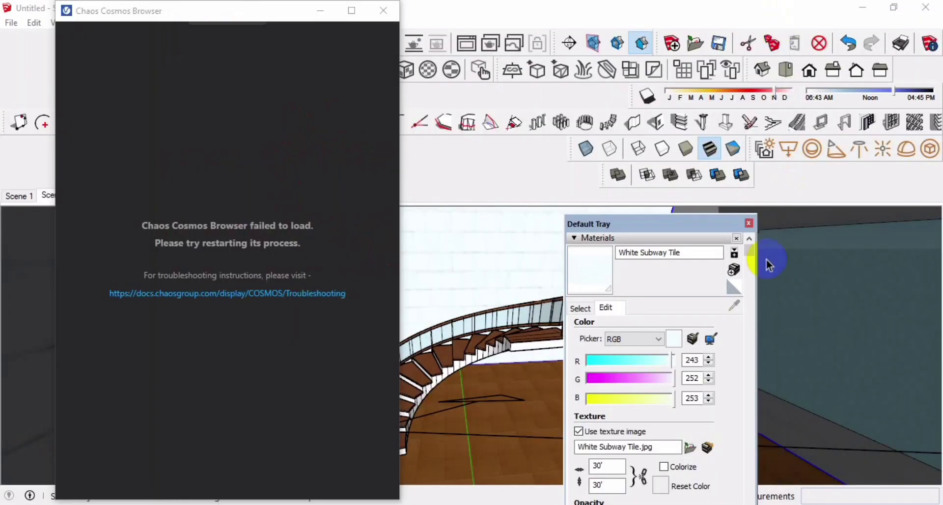
click(397, 14)
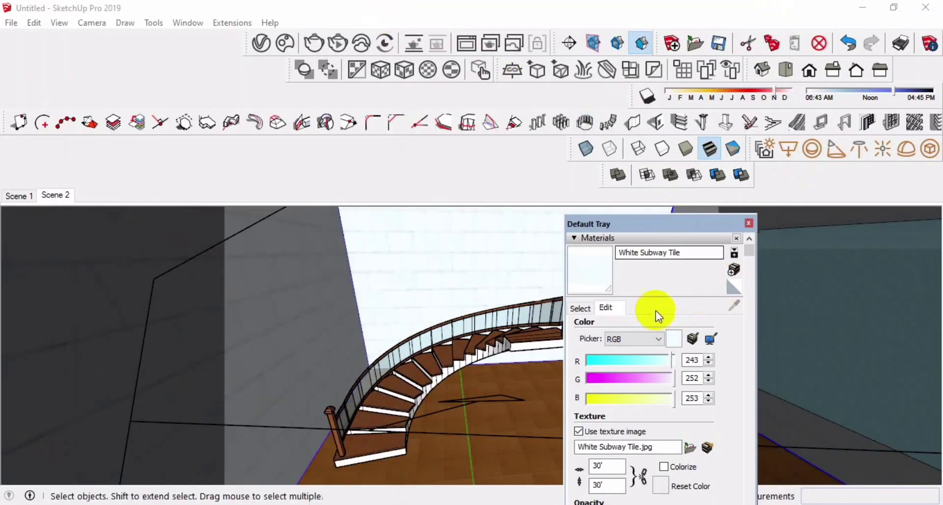
Set the sun to 56.4° horizontal and 30.7° vertical, then show the frame buffer
click(254, 45)
drag(698, 312, 702, 295)
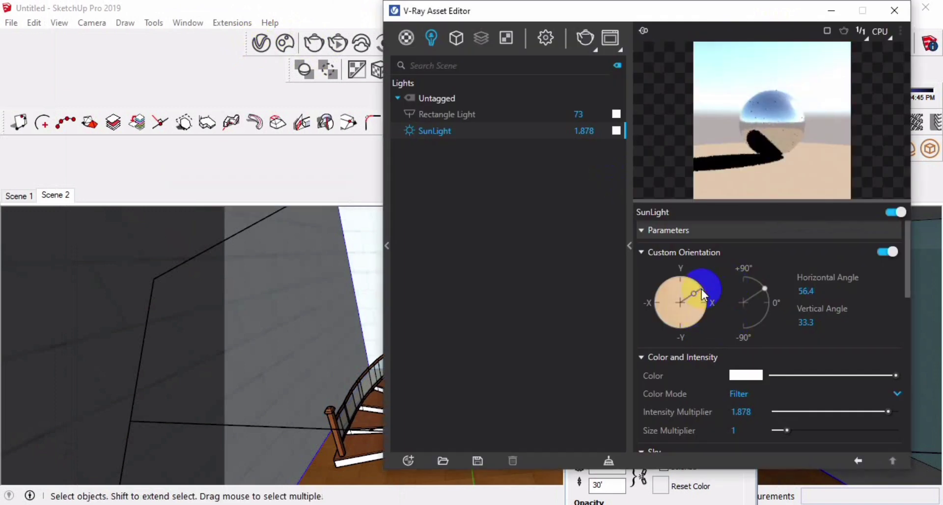
drag(775, 295, 768, 294)
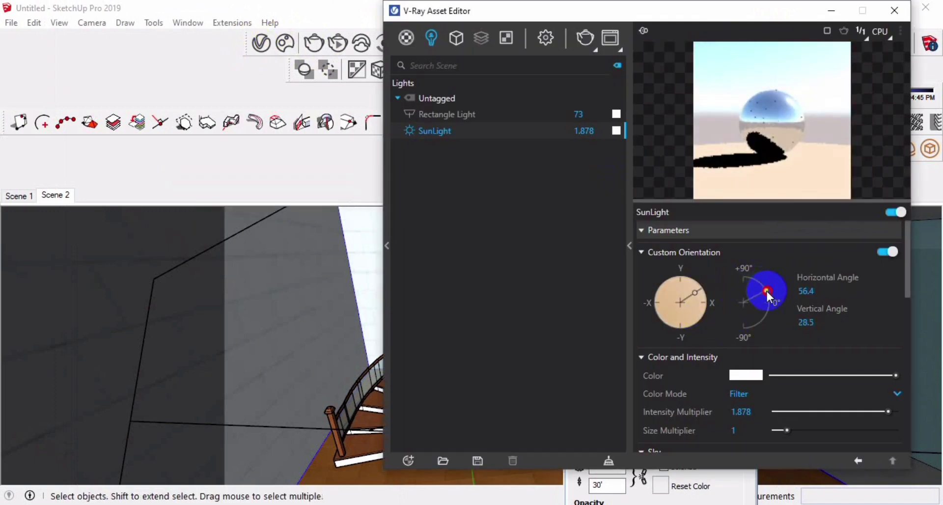
drag(652, 14, 368, 164)
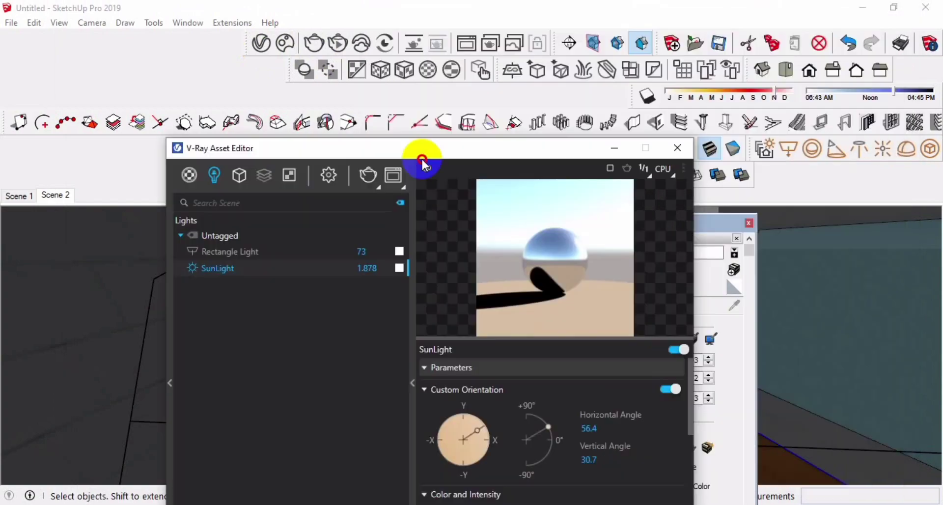
click(469, 45)
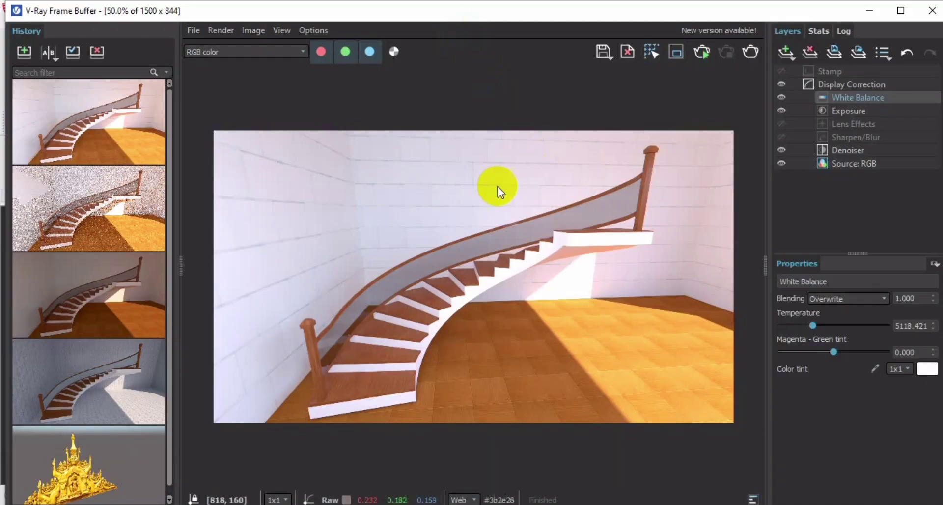
Start a new interactive render in a restored frame buffer with the layers panel hidden
double_click(471, 255)
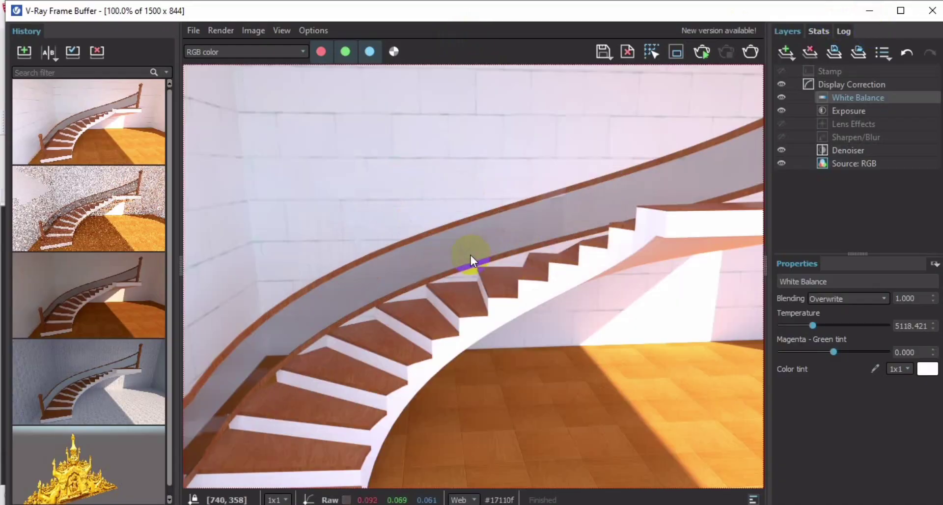
middle_drag(470, 255, 485, 234)
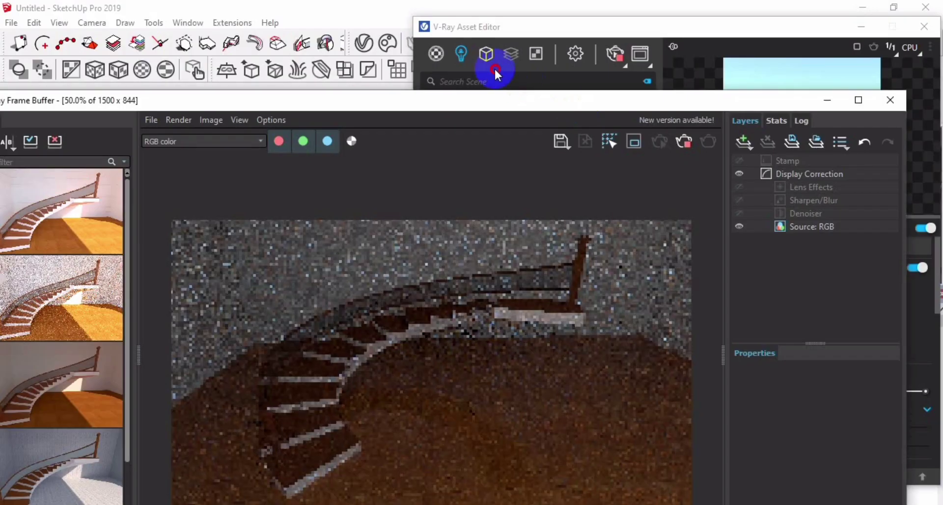
double_click(741, 31)
click(421, 147)
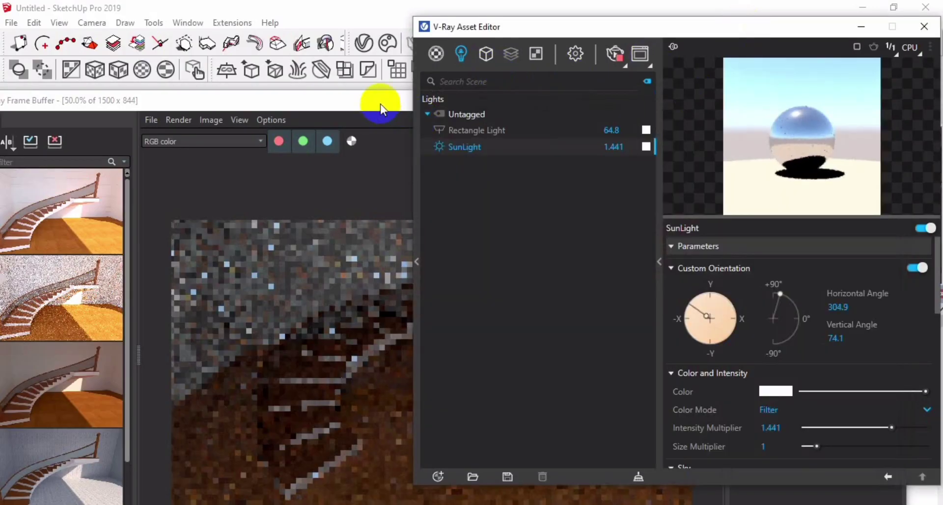
drag(379, 101, 205, 55)
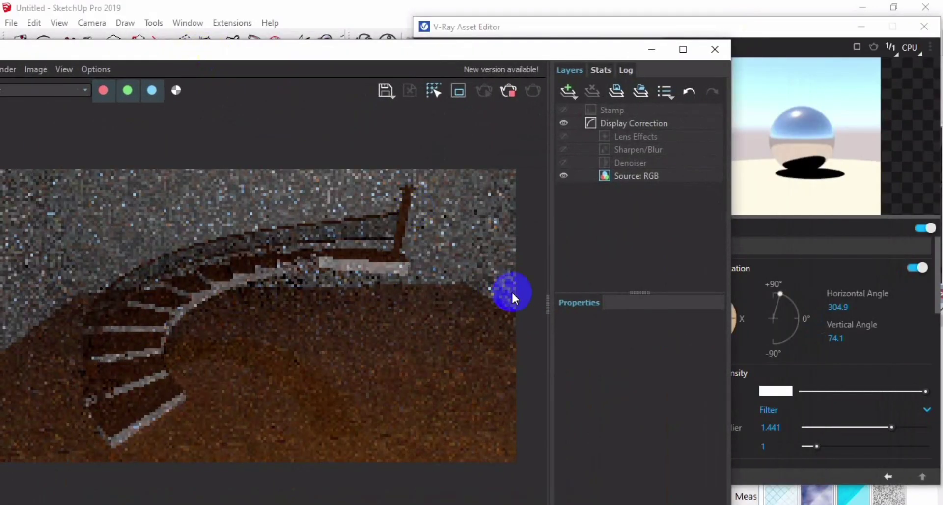
drag(547, 303, 732, 309)
Swing the sun round to 111.1° horizontal and set its elevation to 28.4°
click(772, 42)
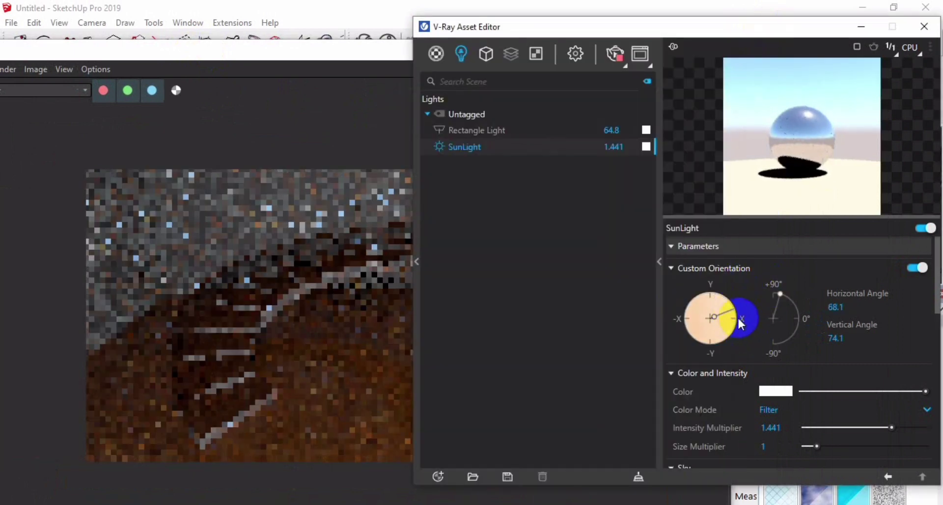
drag(348, 60, 252, 46)
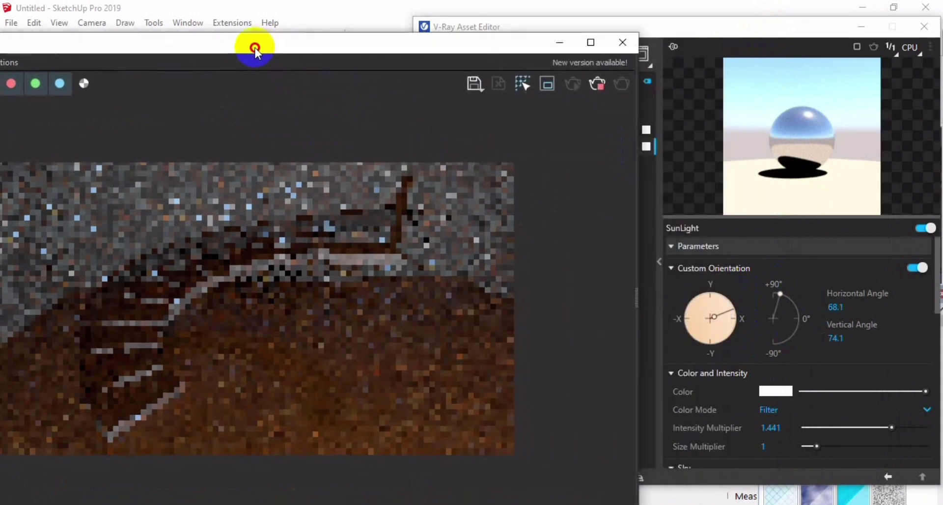
mouse_move(777, 293)
mouse_down()
mouse_move(800, 319)
mouse_move(797, 305)
mouse_up()
click(306, 122)
click(326, 42)
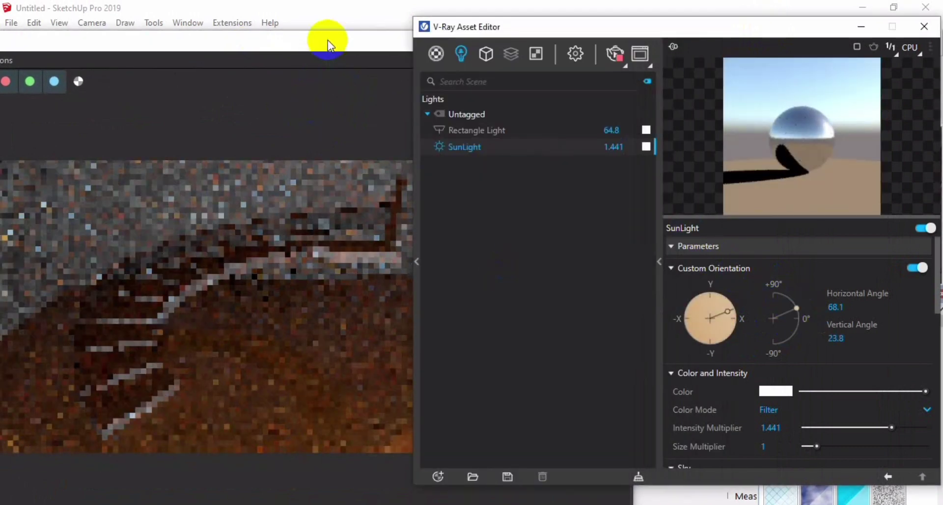
mouse_move(795, 316)
mouse_down()
mouse_move(799, 325)
mouse_move(795, 305)
mouse_up()
click(351, 392)
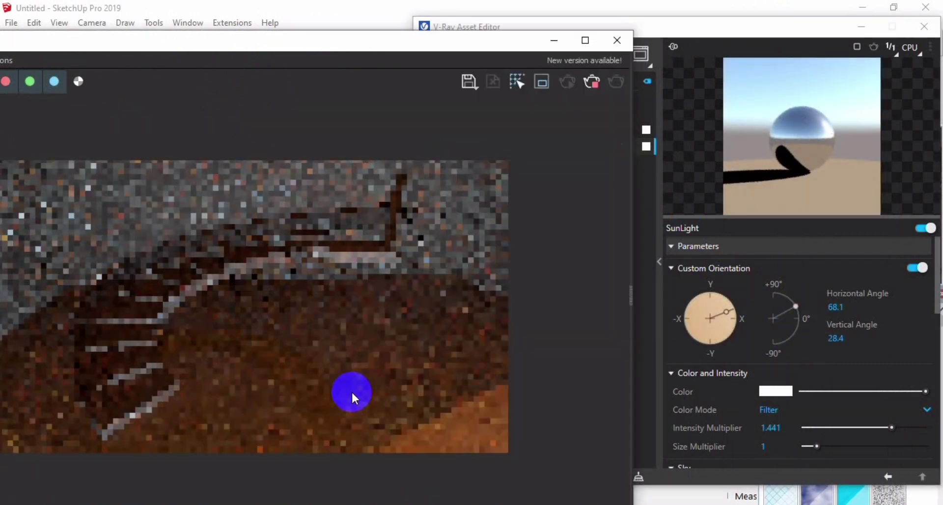
drag(732, 315, 731, 325)
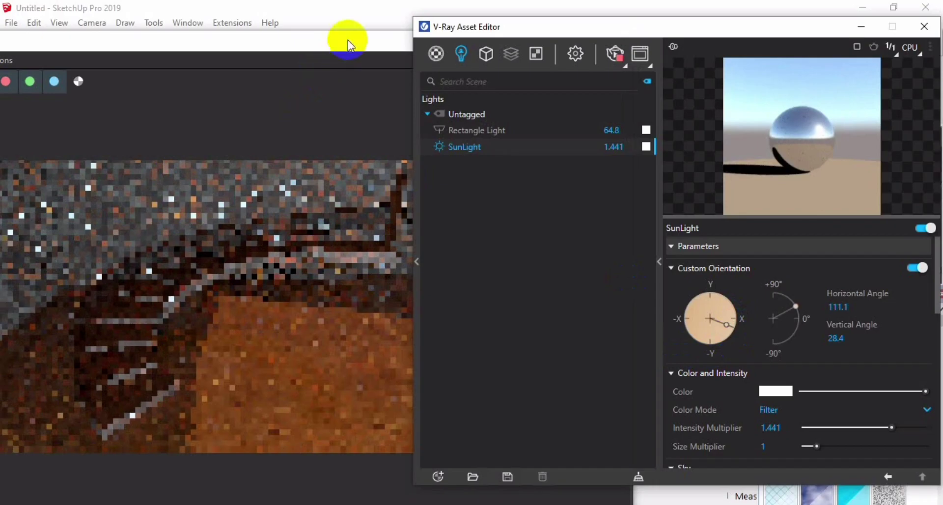
Check the new sun angle's shadows in the render window
drag(349, 44, 742, 15)
scroll(598, 276, down, 2)
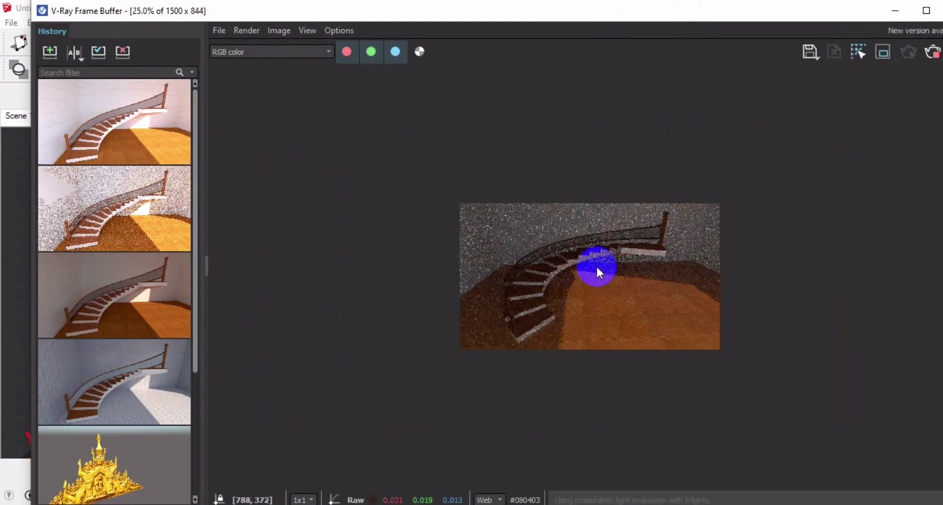
scroll(597, 268, up, 1)
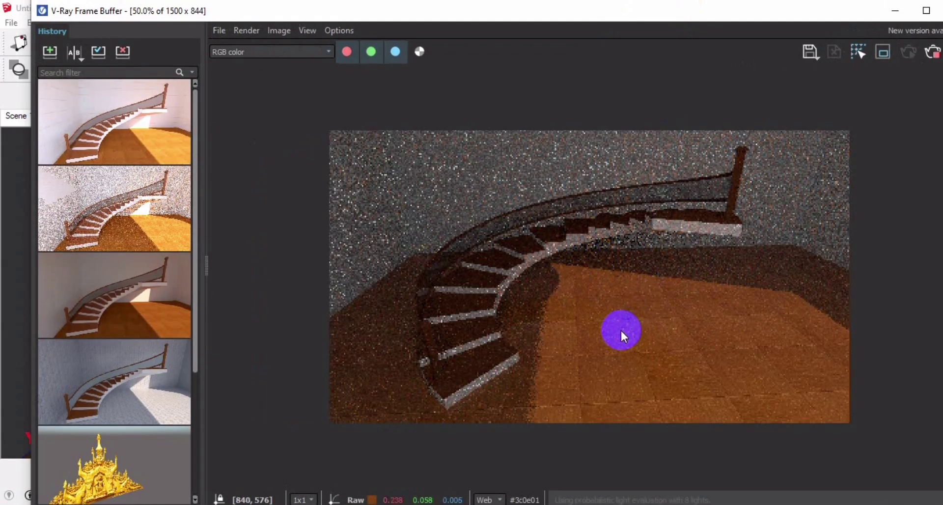
scroll(620, 328, up, 1)
scroll(639, 158, down, 1)
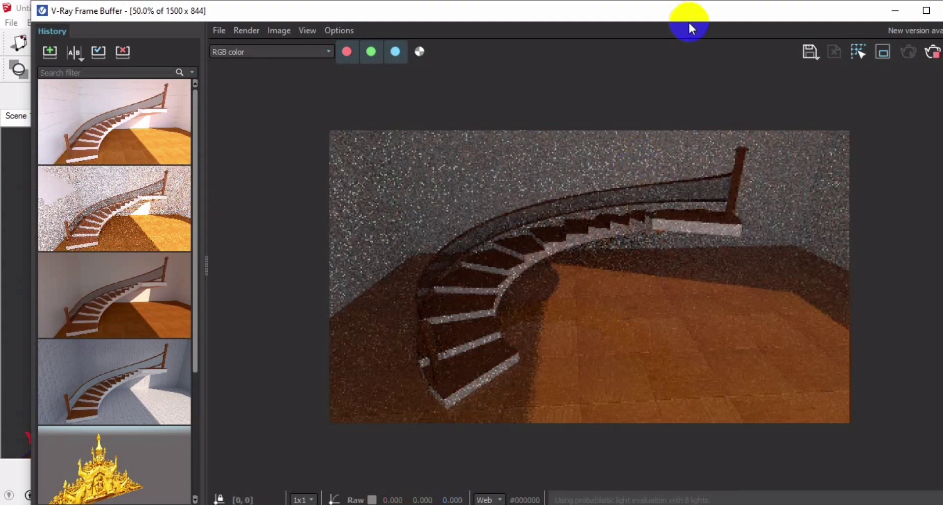
Raise the sun intensity to 1.844 and review the result in the enlarged render window
drag(639, 14, 375, 54)
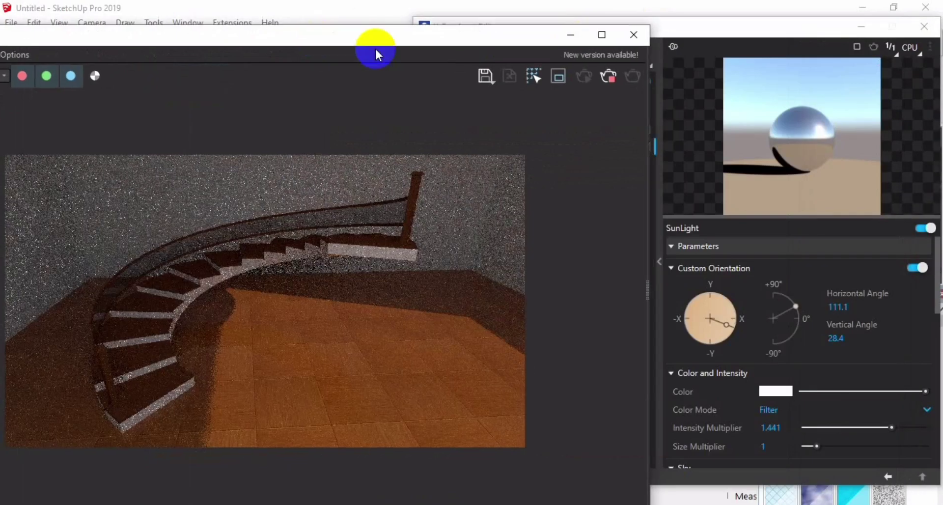
drag(897, 427, 915, 427)
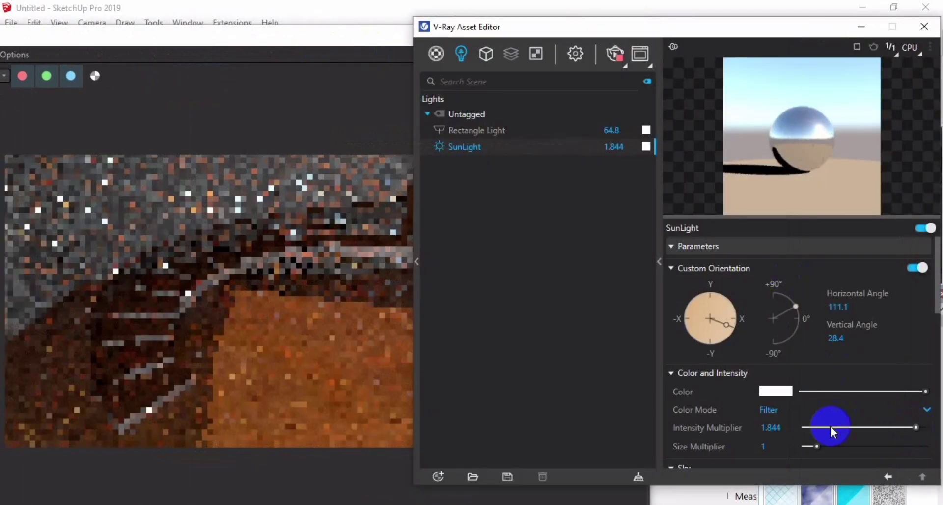
click(347, 42)
scroll(325, 315, down, 1)
scroll(325, 315, up, 1)
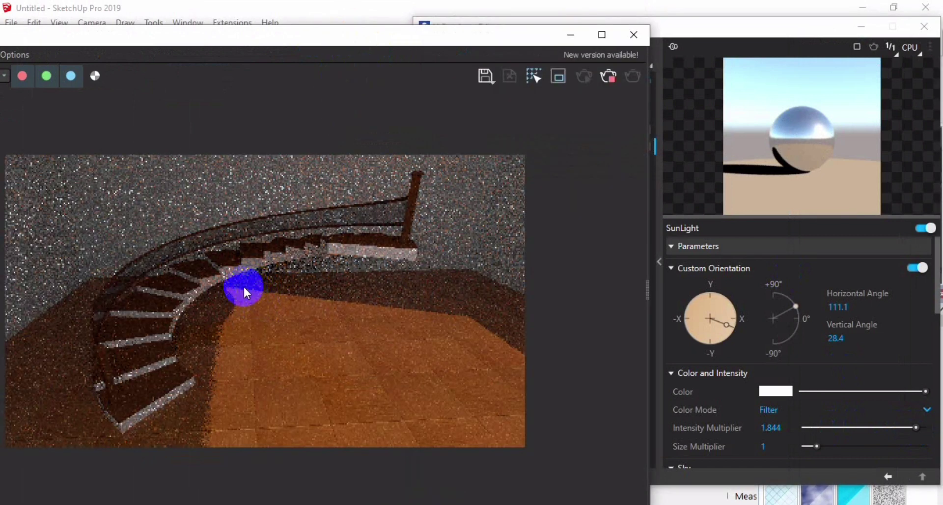
scroll(244, 290, up, 2)
scroll(437, 290, down, 3)
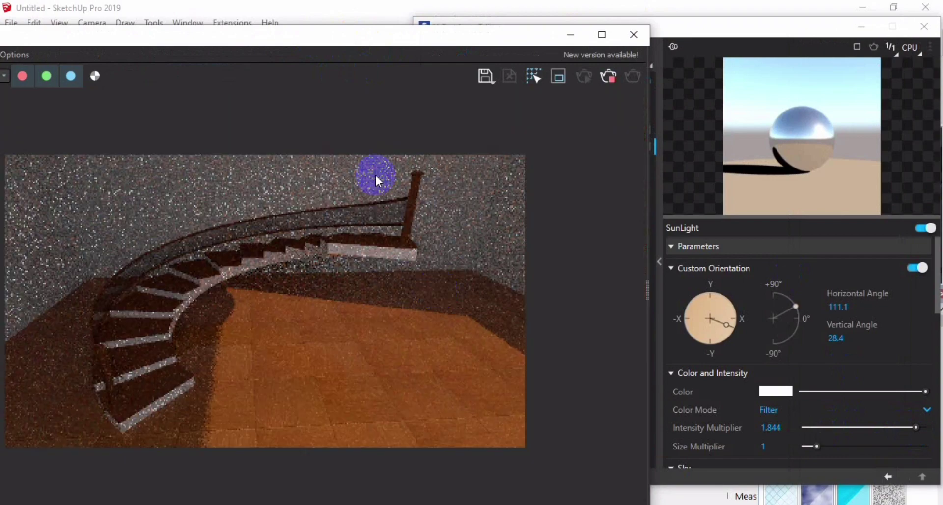
double_click(380, 34)
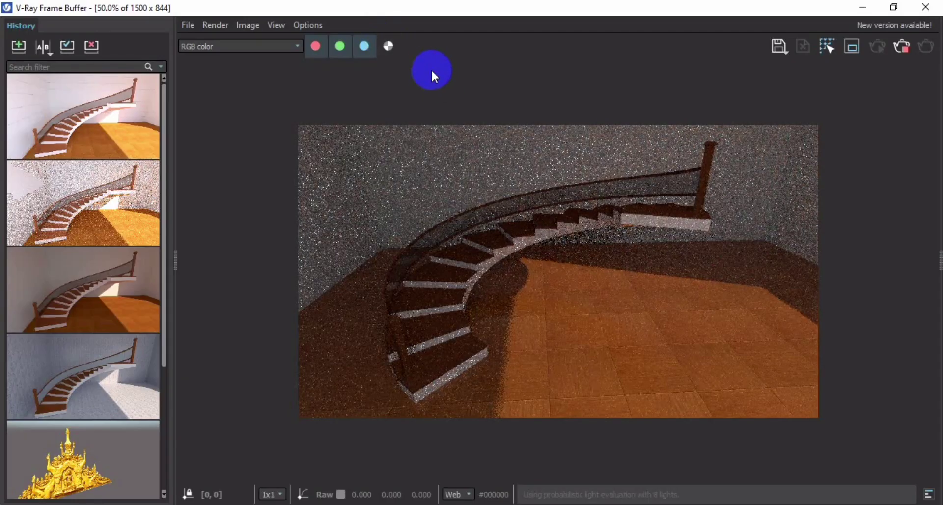
scroll(577, 289, up, 1)
scroll(579, 293, down, 1)
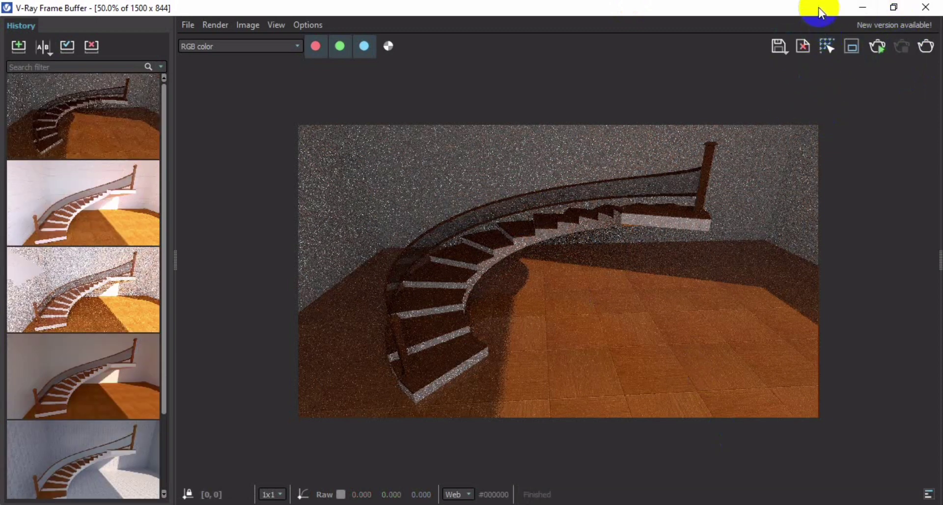
drag(810, 7, 753, 88)
Close the asset editor, then start and stop an interactive render in the frame buffer
click(780, 94)
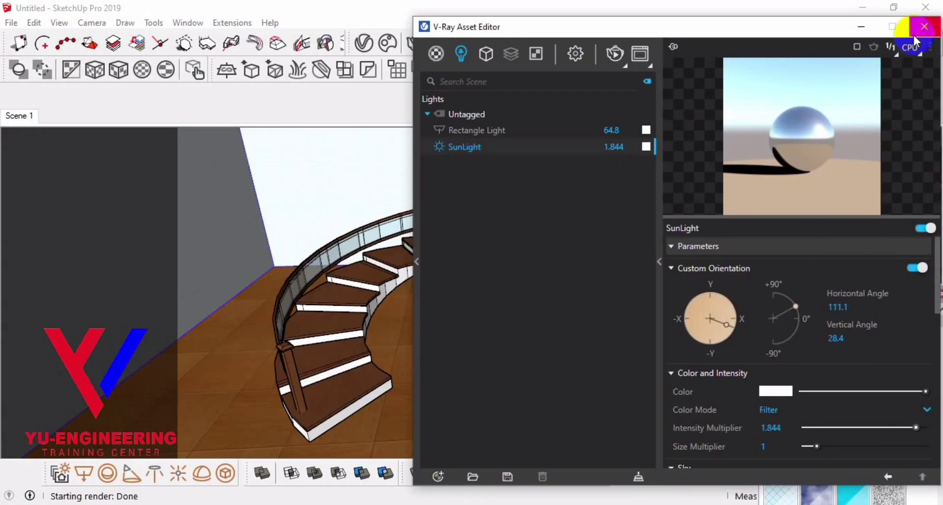
click(923, 26)
mouse_move(434, 374)
middle_down()
mouse_move(468, 372)
mouse_move(449, 371)
middle_up()
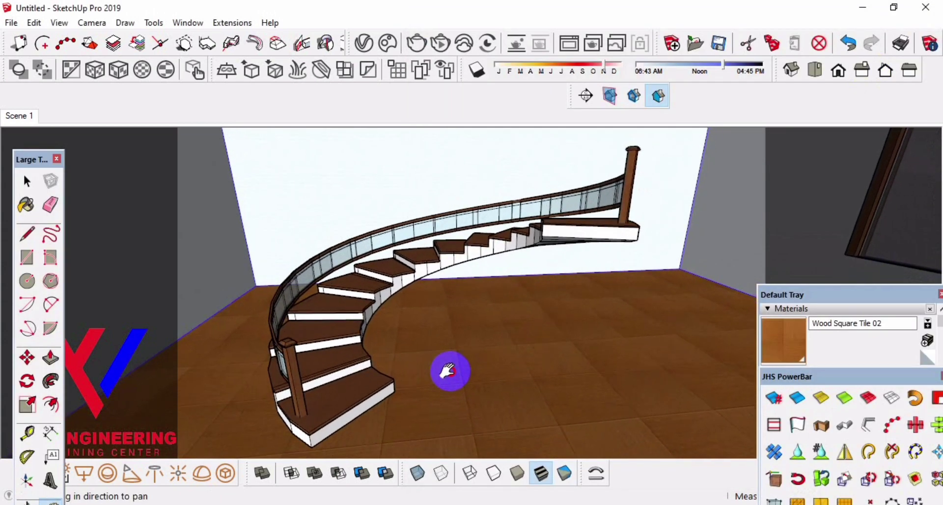
click(569, 44)
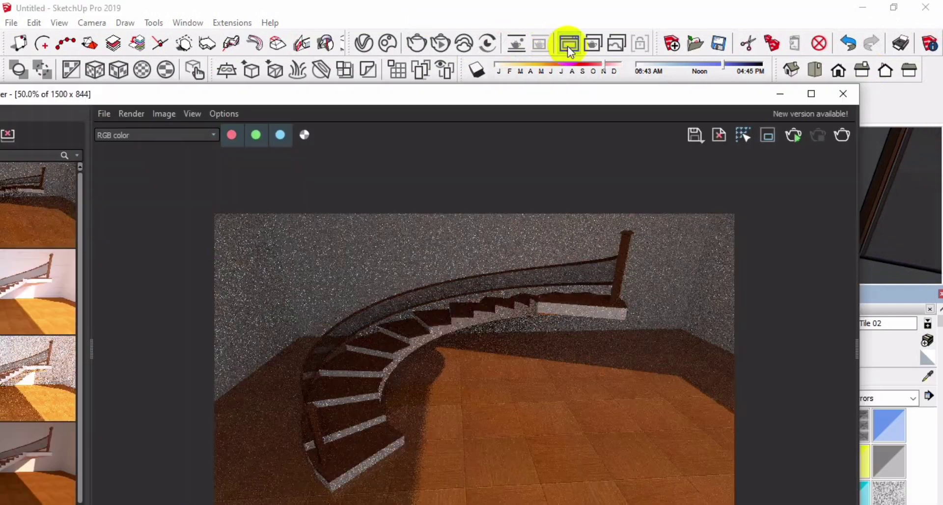
click(838, 137)
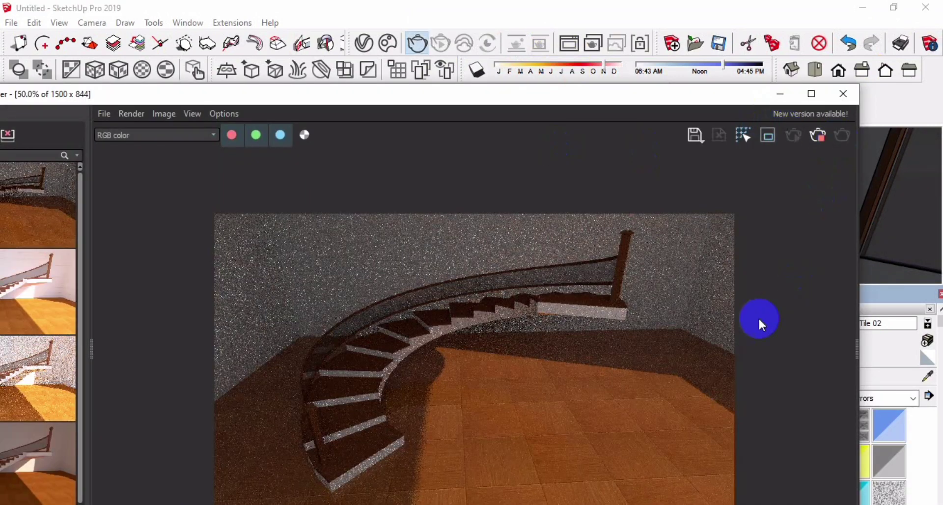
click(816, 137)
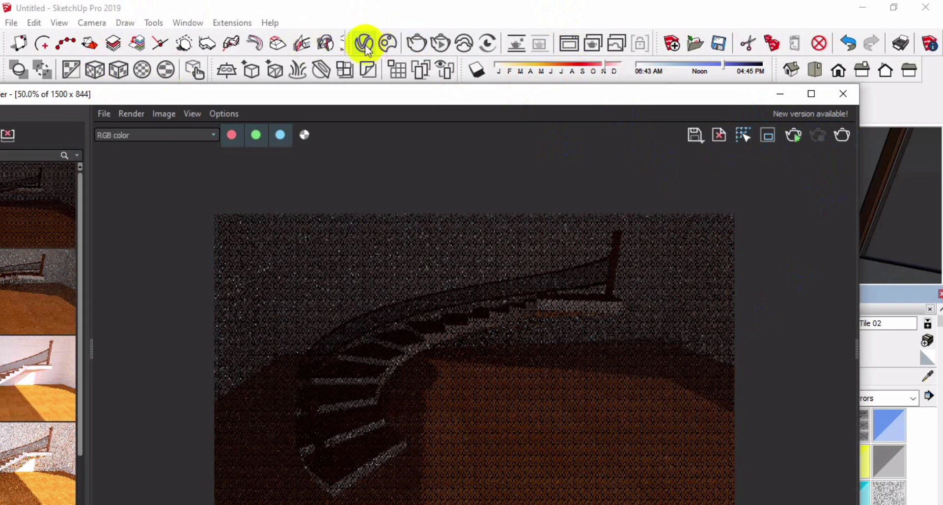
Set the V-Ray denoiser preset to Strong in the render settings
click(364, 44)
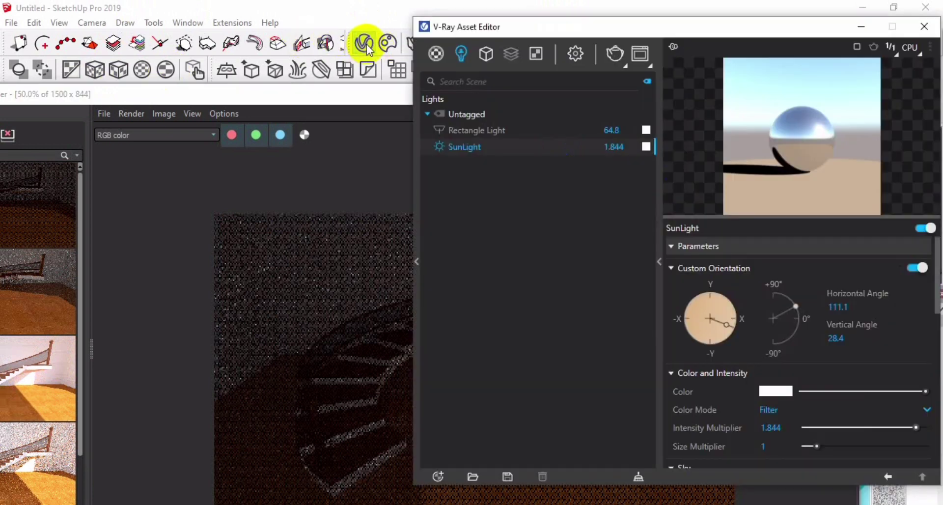
click(575, 55)
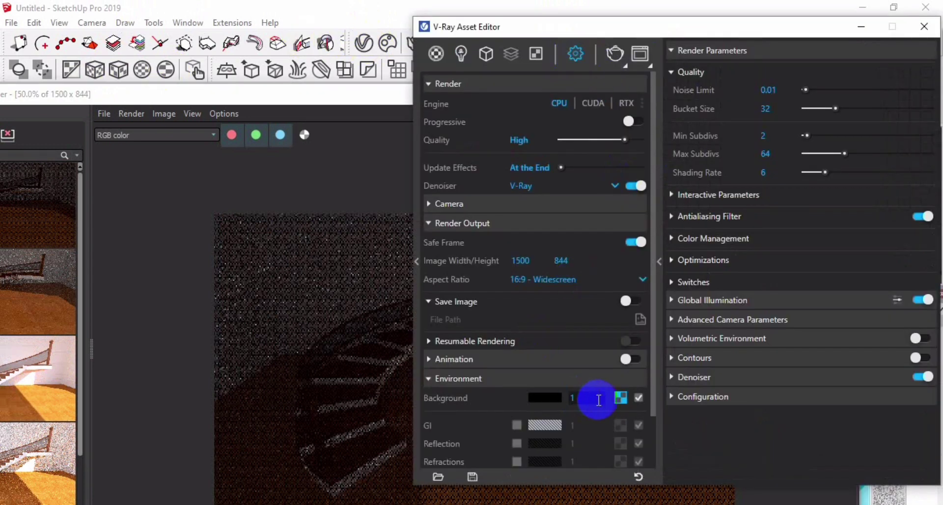
click(746, 384)
click(801, 413)
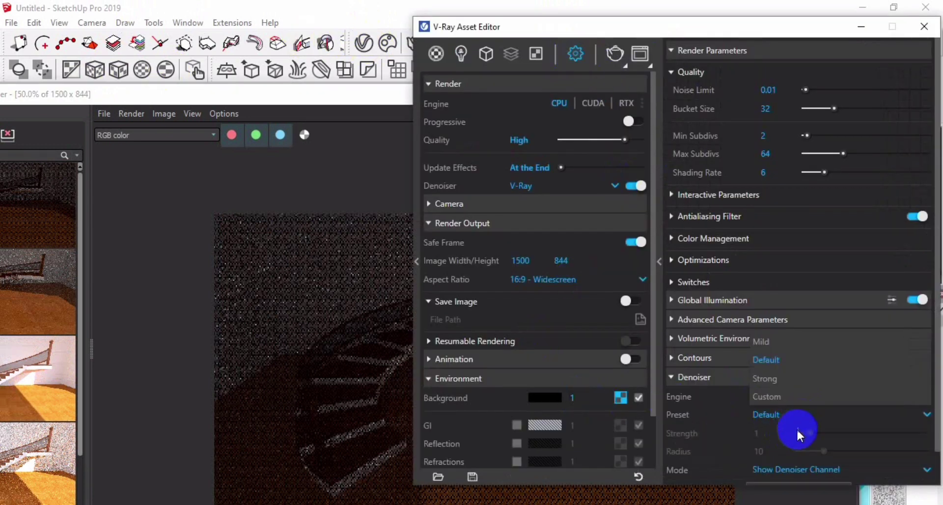
click(779, 379)
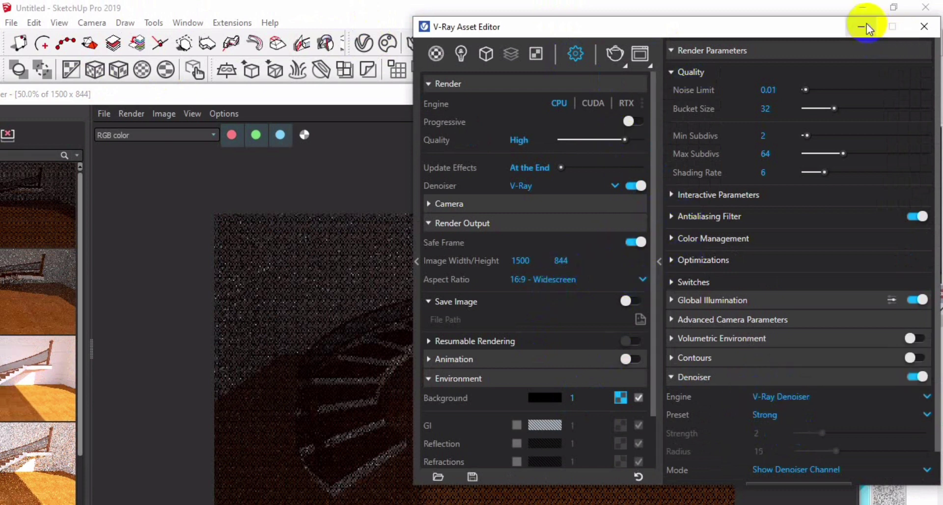
Restart the interactive render with strong denoising in a full-screen frame buffer
click(462, 54)
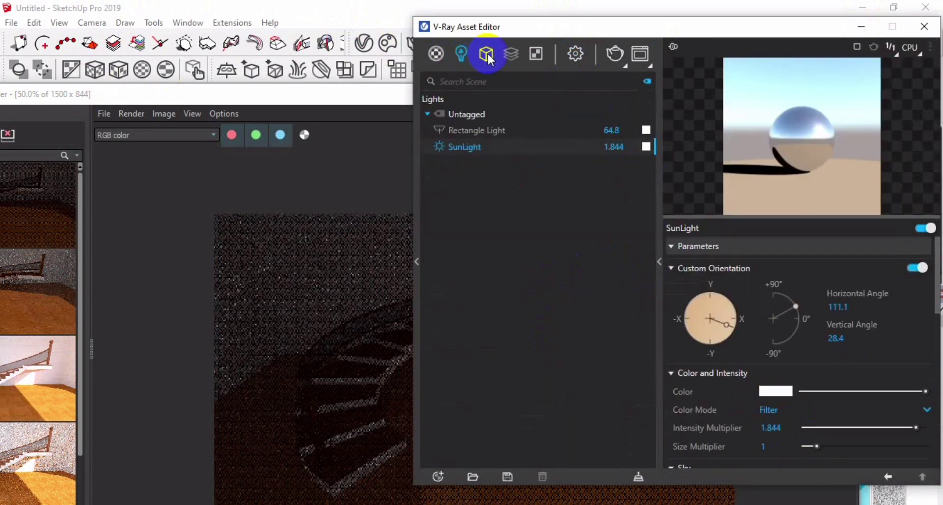
click(469, 133)
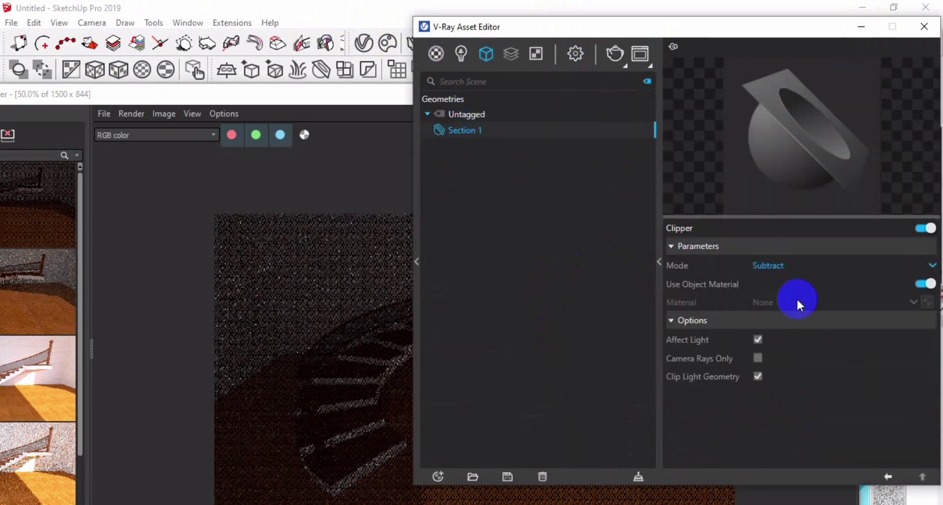
click(866, 30)
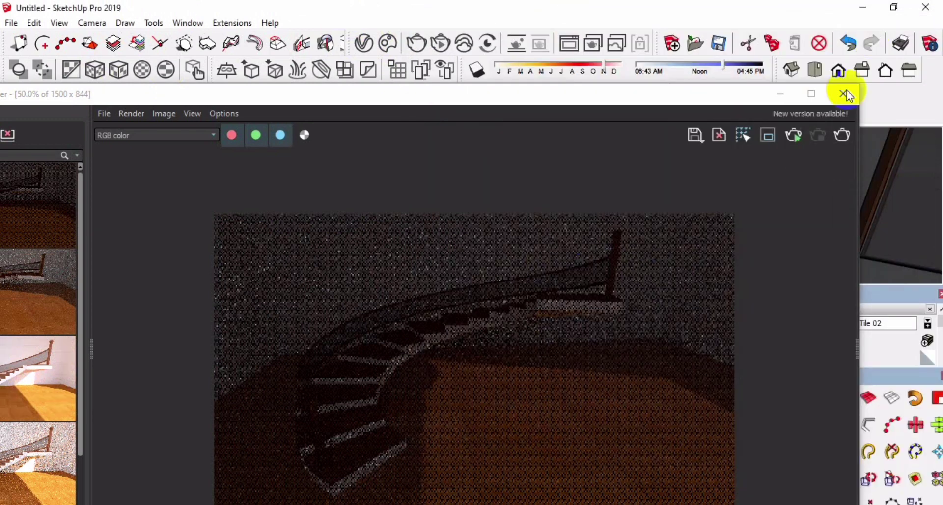
click(836, 137)
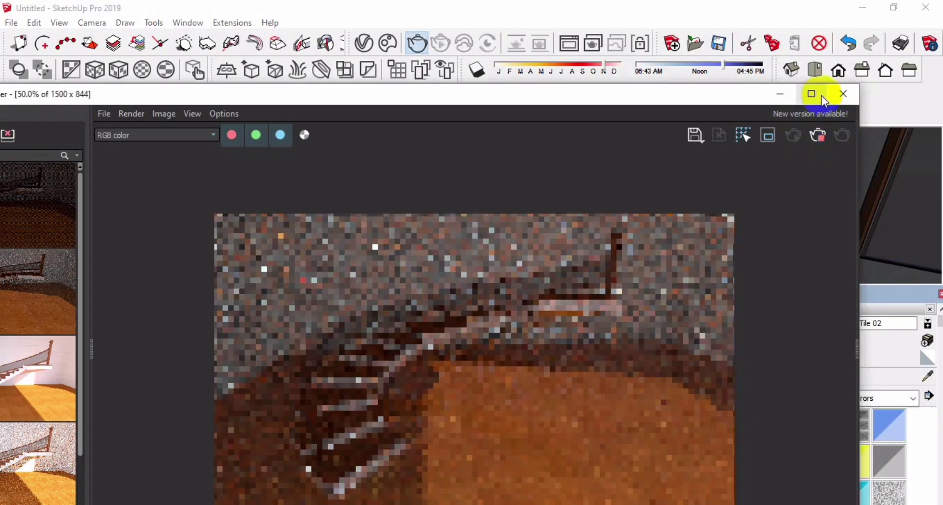
click(815, 94)
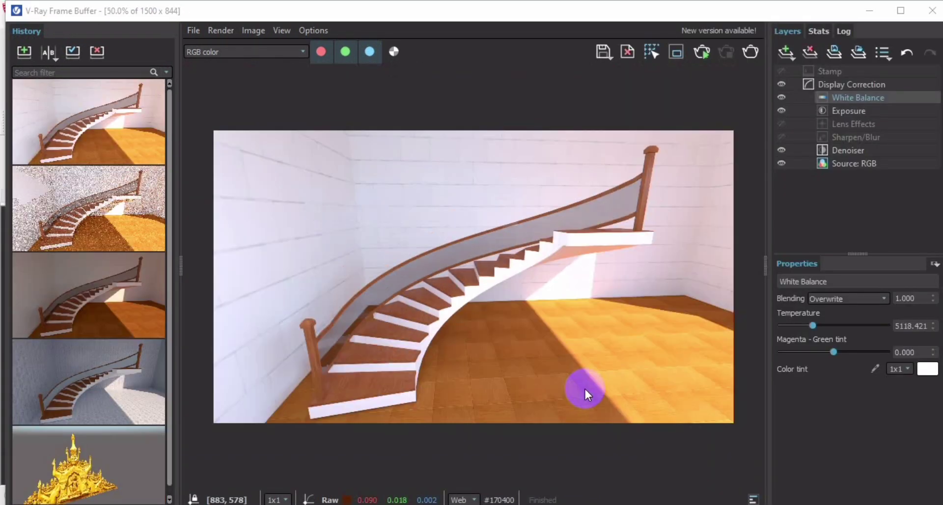
Inspect the render at 100% and collapse the layers panel
double_click(479, 338)
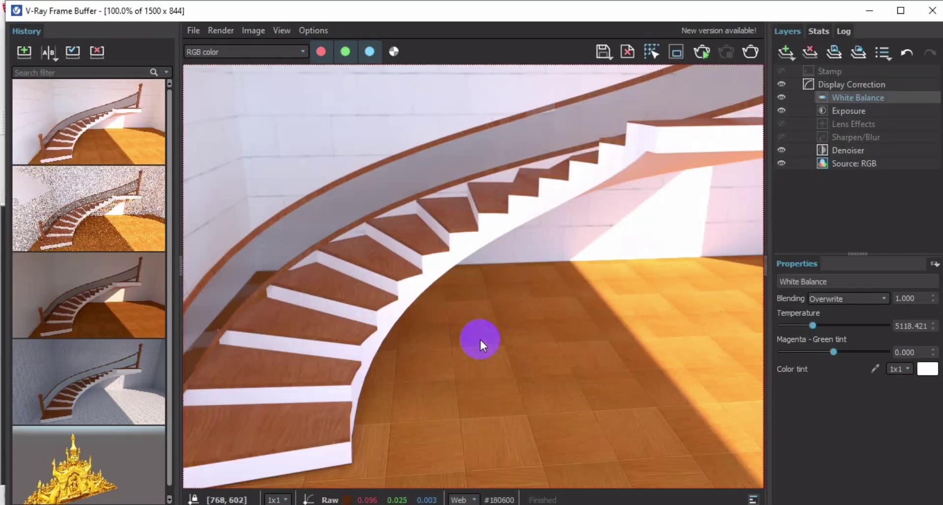
mouse_move(479, 337)
middle_down()
mouse_move(556, 332)
mouse_move(520, 374)
mouse_move(603, 317)
middle_up()
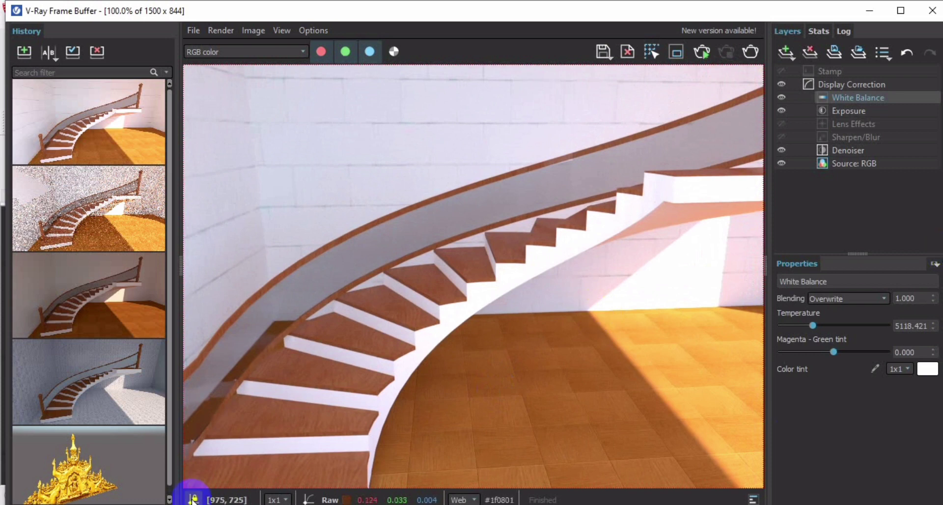
middle_drag(762, 339, 555, 364)
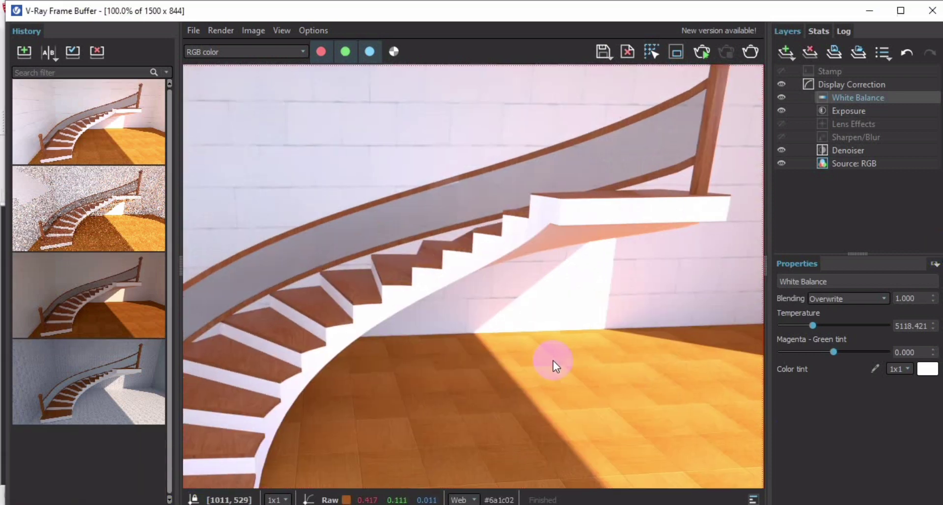
click(794, 282)
drag(765, 268, 873, 273)
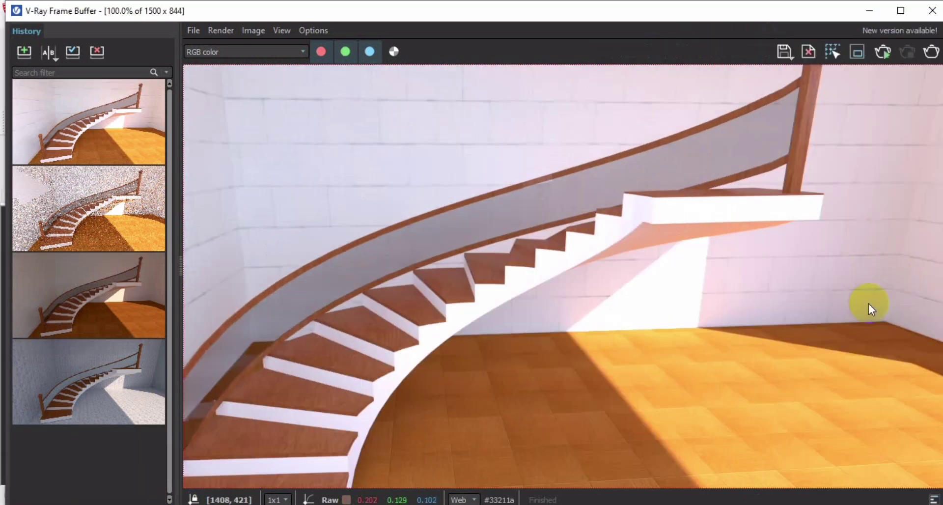
Examine the newel post and stairs, then restore the frame buffer and move it down
mouse_move(869, 307)
middle_down()
mouse_move(572, 263)
mouse_move(529, 281)
middle_up()
scroll(343, 373, up, 3)
scroll(342, 373, down, 3)
scroll(343, 373, down, 1)
scroll(550, 280, down, 2)
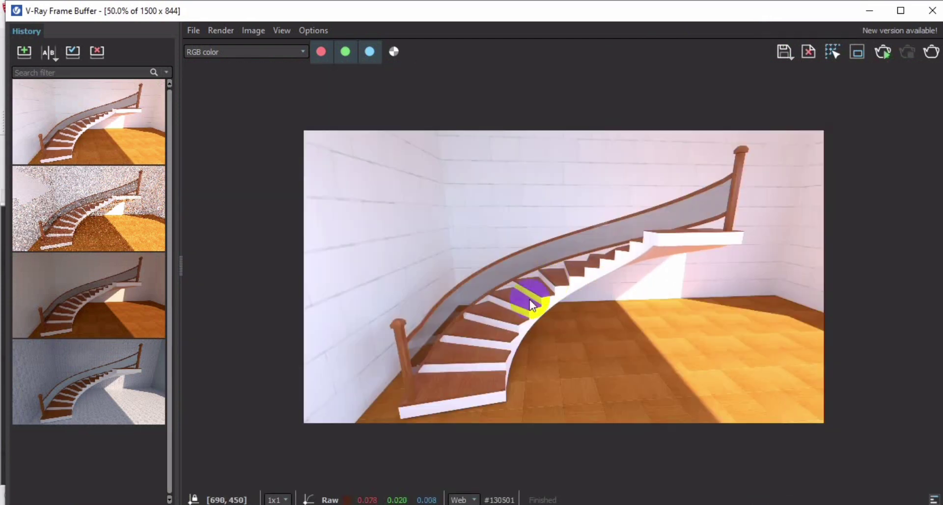
scroll(523, 306, up, 2)
mouse_move(523, 305)
middle_down()
mouse_move(552, 282)
mouse_move(472, 339)
middle_up()
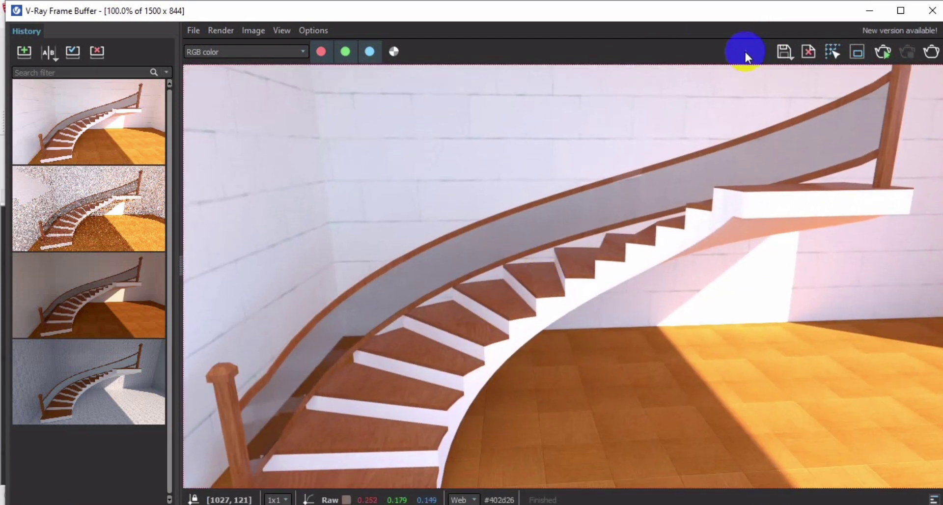
drag(747, 10, 636, 294)
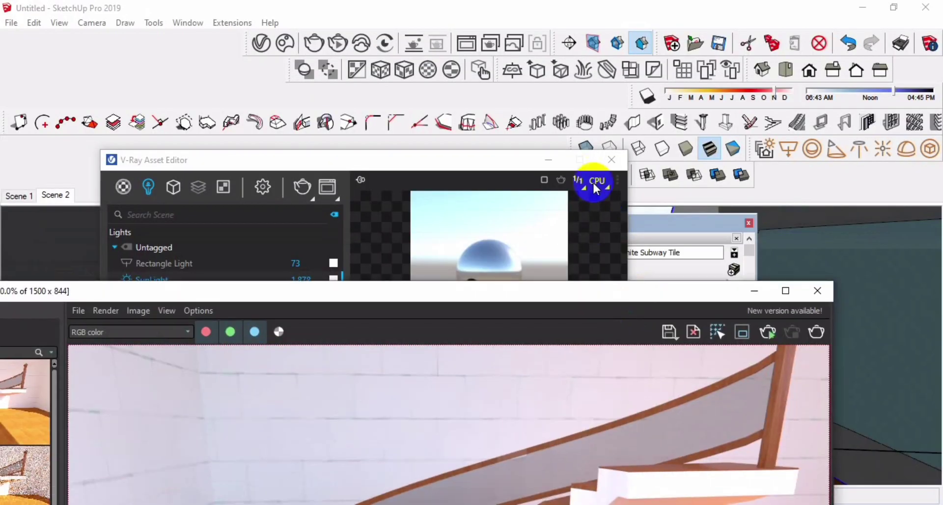
Minimize the asset editor and frame buffer, close the materials tray, and orbit the staircase
click(595, 188)
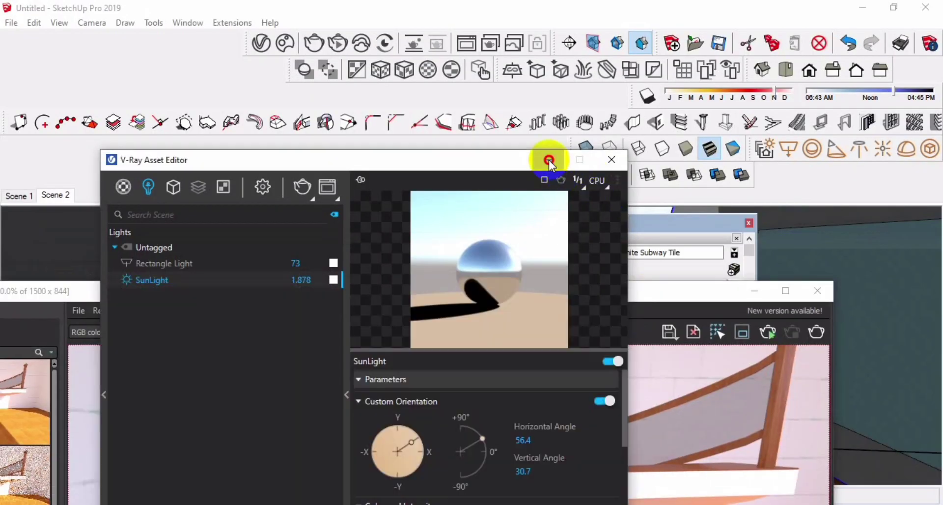
click(548, 159)
click(749, 223)
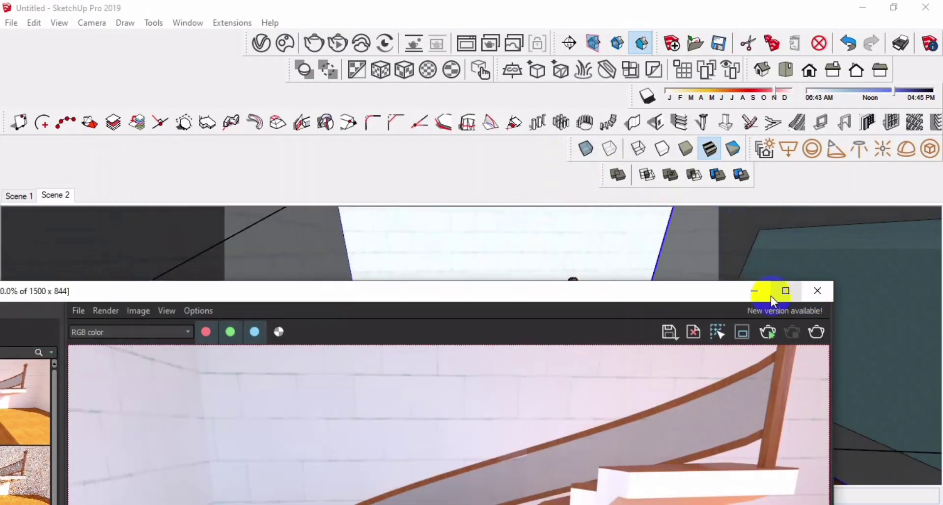
click(754, 291)
mouse_move(585, 336)
middle_down()
mouse_move(552, 377)
mouse_move(410, 358)
mouse_move(398, 374)
mouse_move(358, 385)
mouse_move(436, 340)
mouse_move(358, 406)
mouse_move(368, 387)
mouse_move(362, 406)
mouse_move(368, 400)
middle_up()
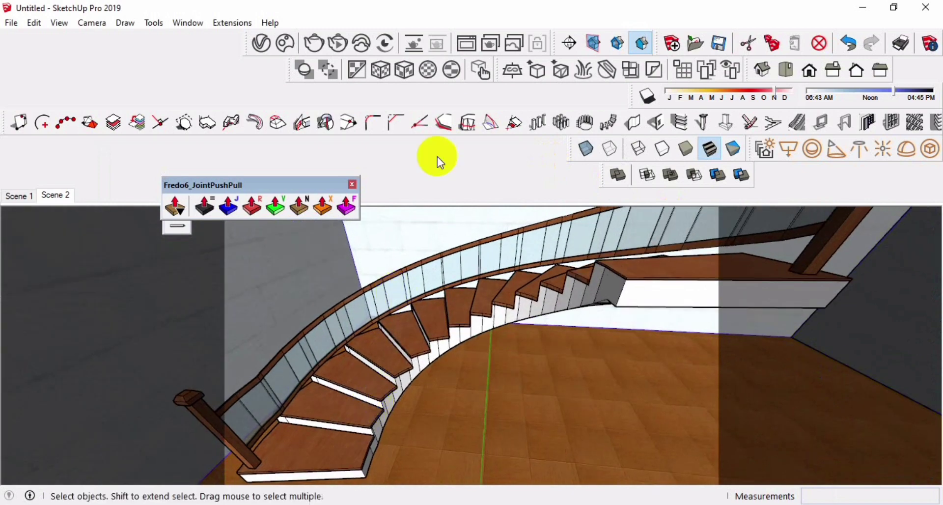
Reopen the V-Ray Frame Buffer and move it near the top of the screen
click(470, 48)
drag(547, 288, 605, 65)
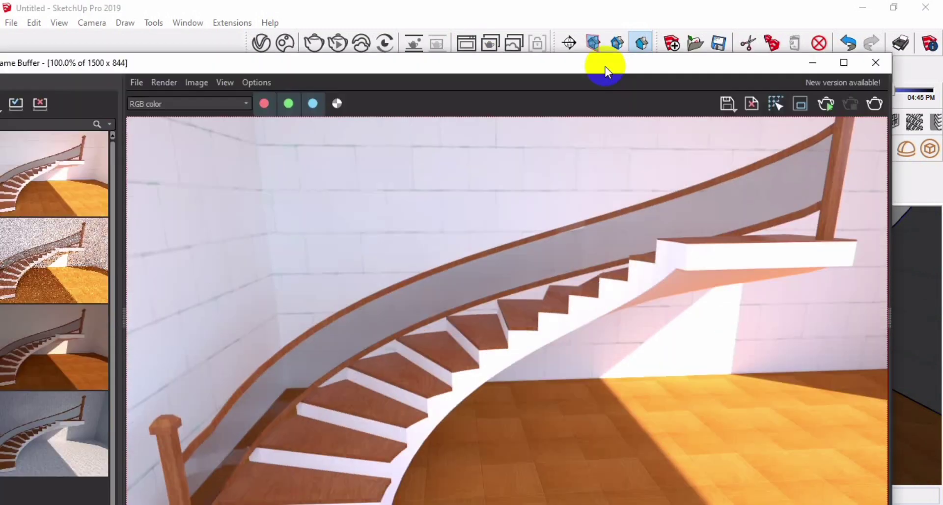
drag(543, 69, 571, 21)
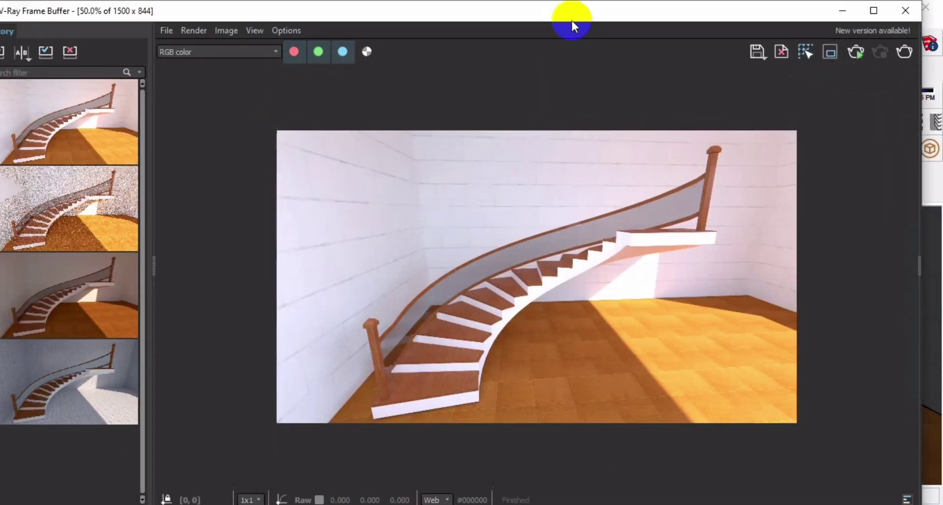
scroll(556, 213, up, 1)
scroll(556, 231, down, 1)
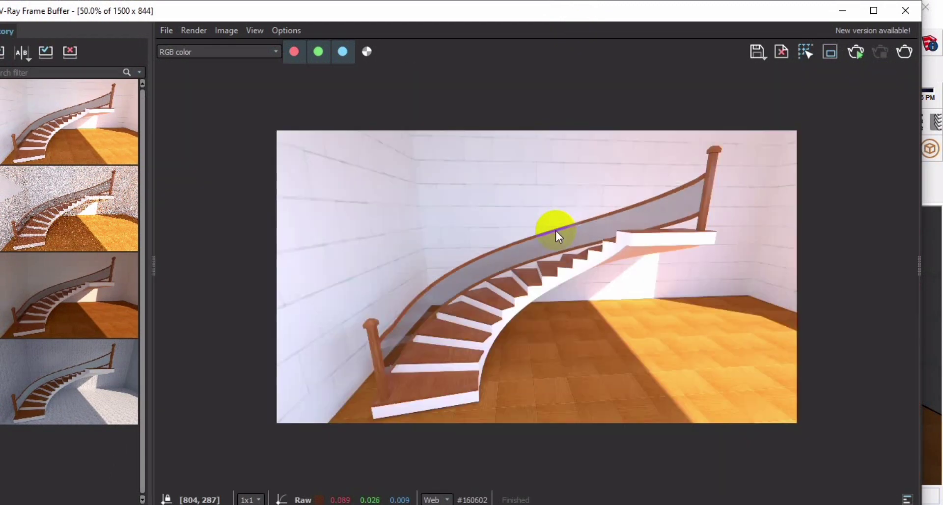